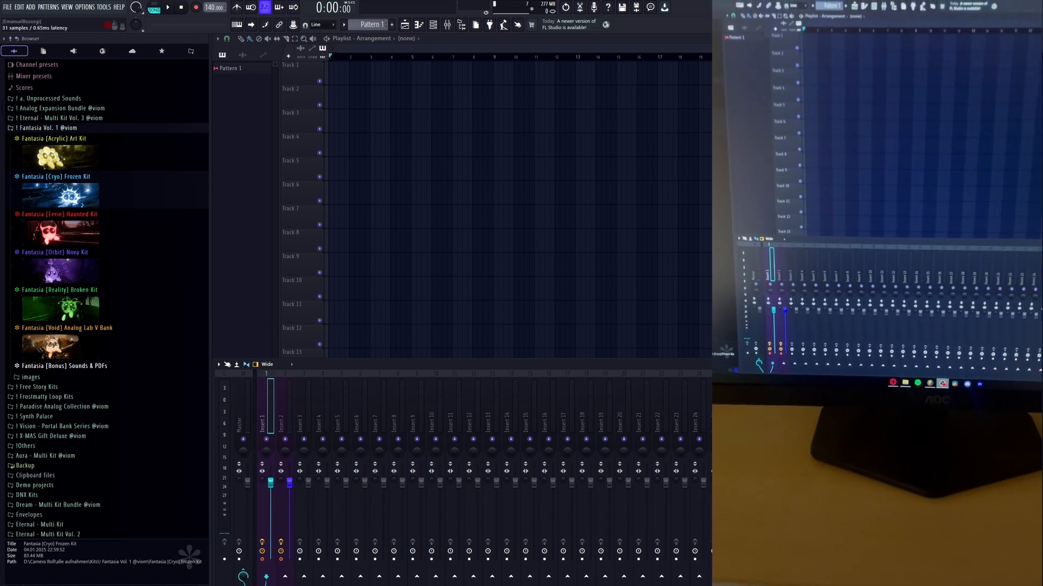
Select mixer track Insert 2 and play back the two recorded clips.
mouse_move(342, 220)
mouse_down()
mouse_move(342, 208)
mouse_move(342, 220)
mouse_up()
click(285, 402)
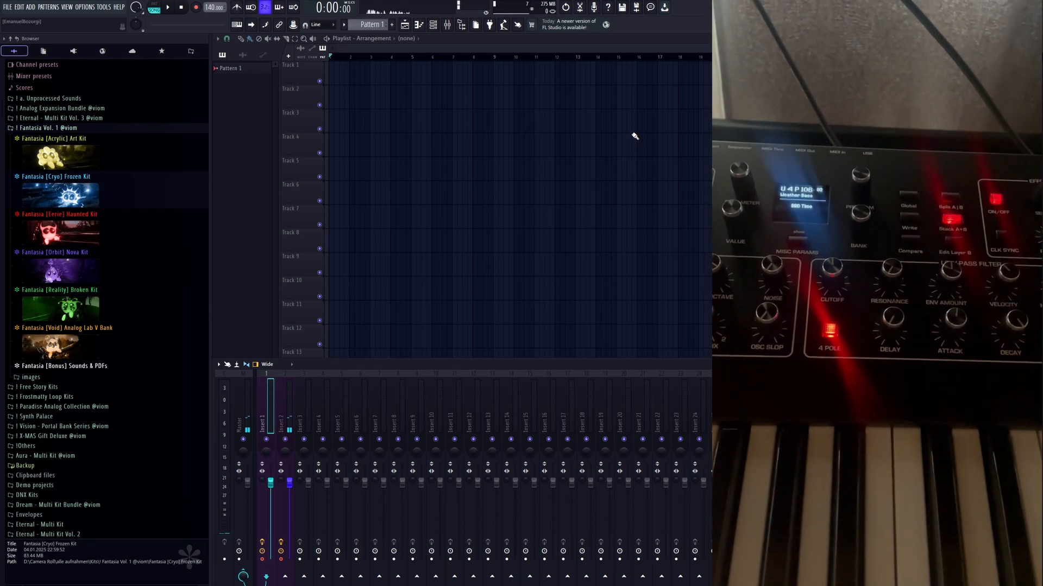
click(293, 420)
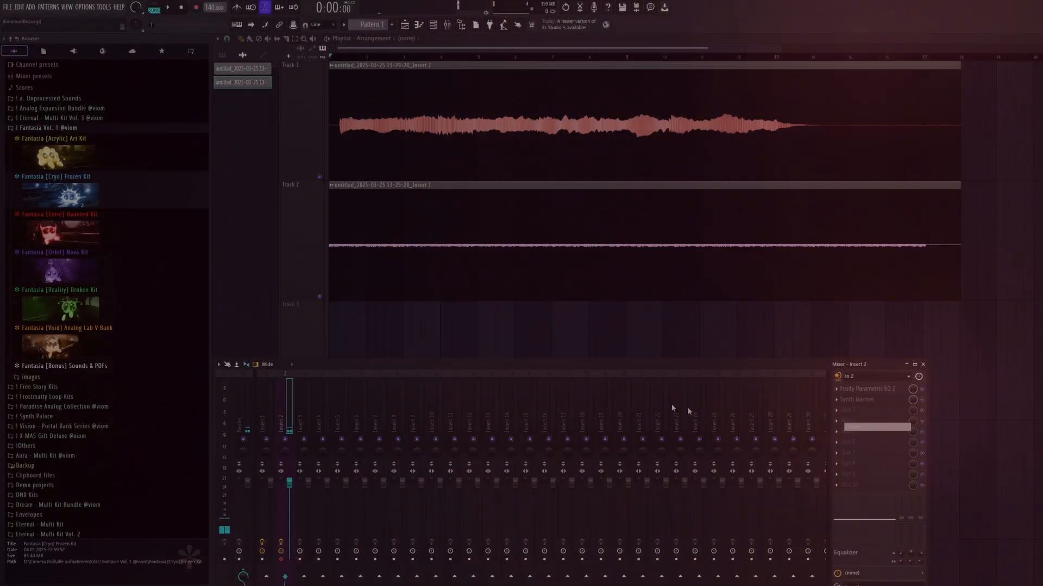
key(space)
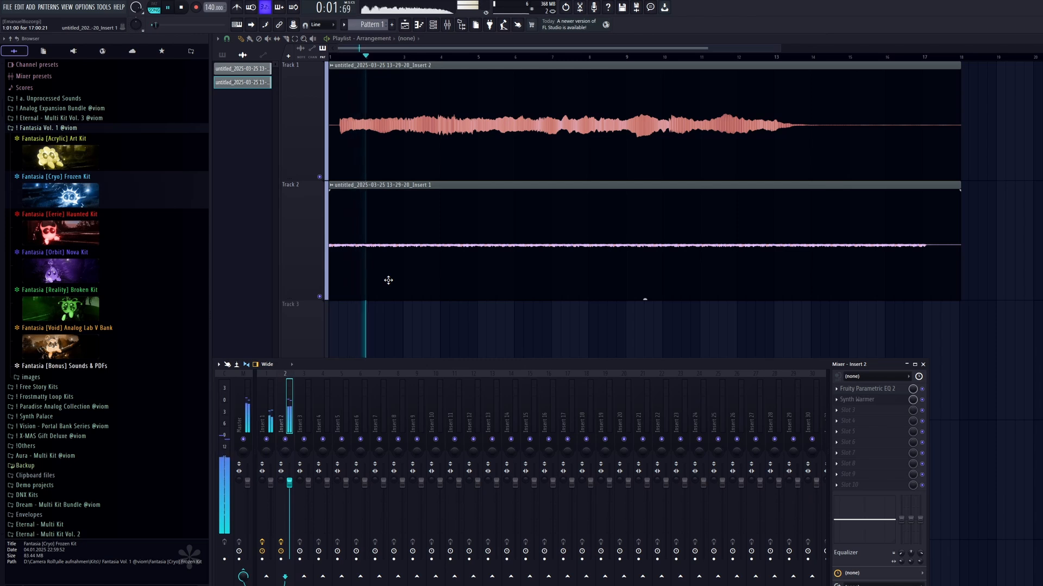
key(space)
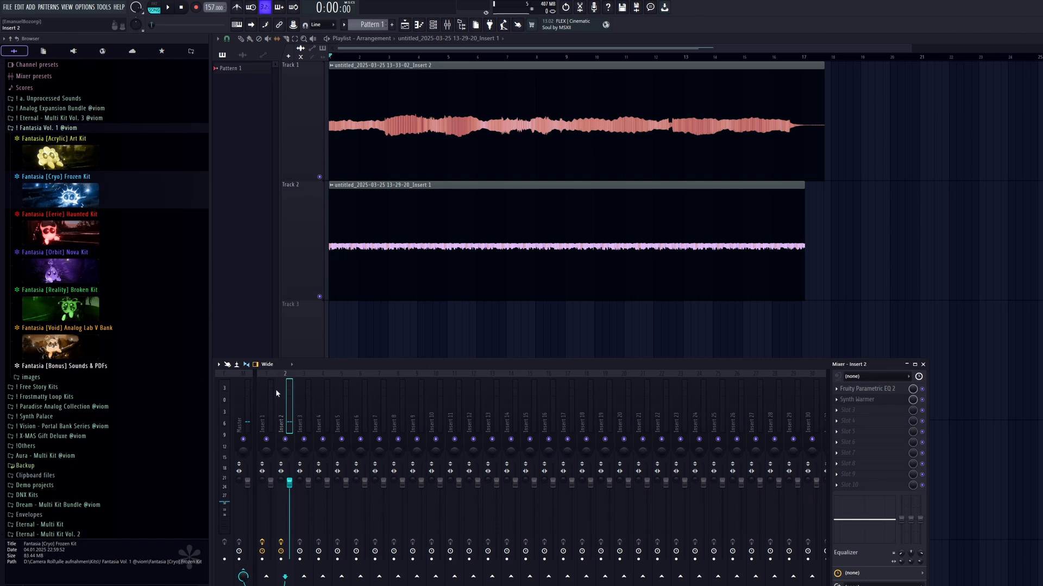
Route the Track 2 recording to the empty mixer track Insert 3 and play the arrangement.
click(273, 389)
click(447, 24)
click(447, 24)
click(311, 399)
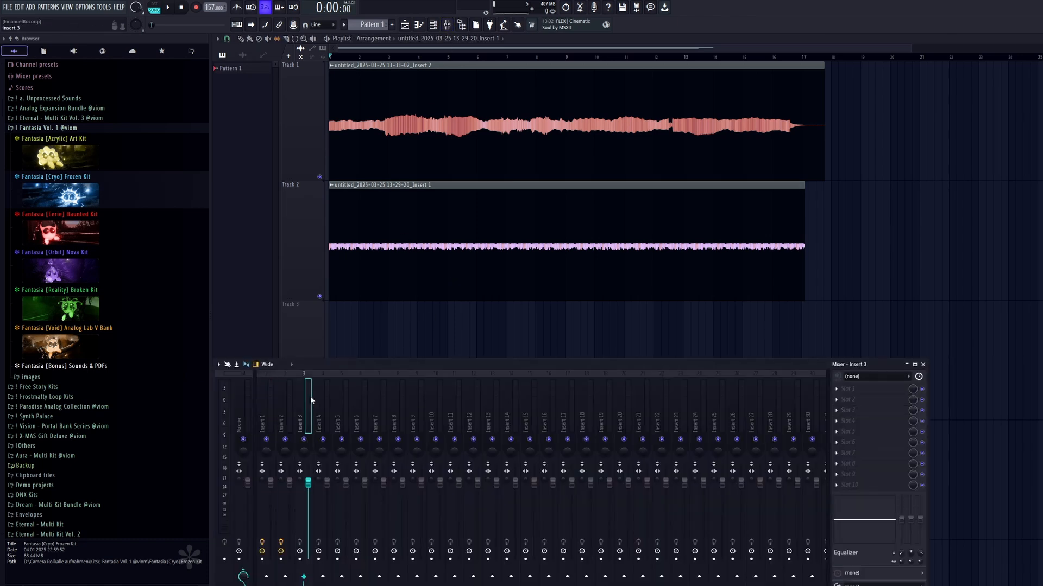
key(ctrl+l)
key(space)
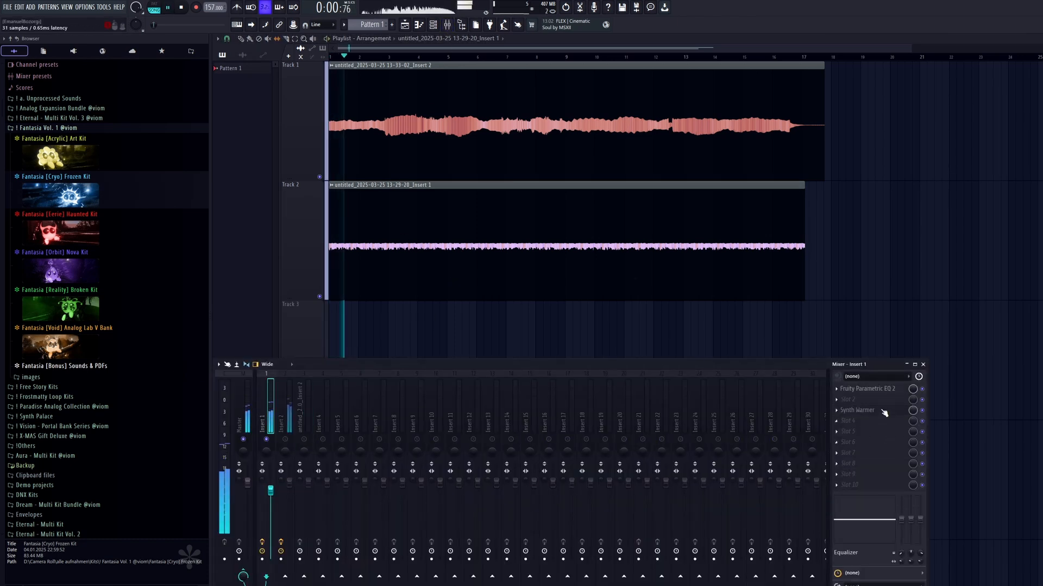
Adjust the Synth Warmer filter cutoff on Insert 1 to about 10476 Hz during playback, and close the plugin.
click(881, 411)
key(space)
key(space)
mouse_move(524, 218)
mouse_down()
mouse_move(524, 264)
mouse_move(514, 202)
mouse_up()
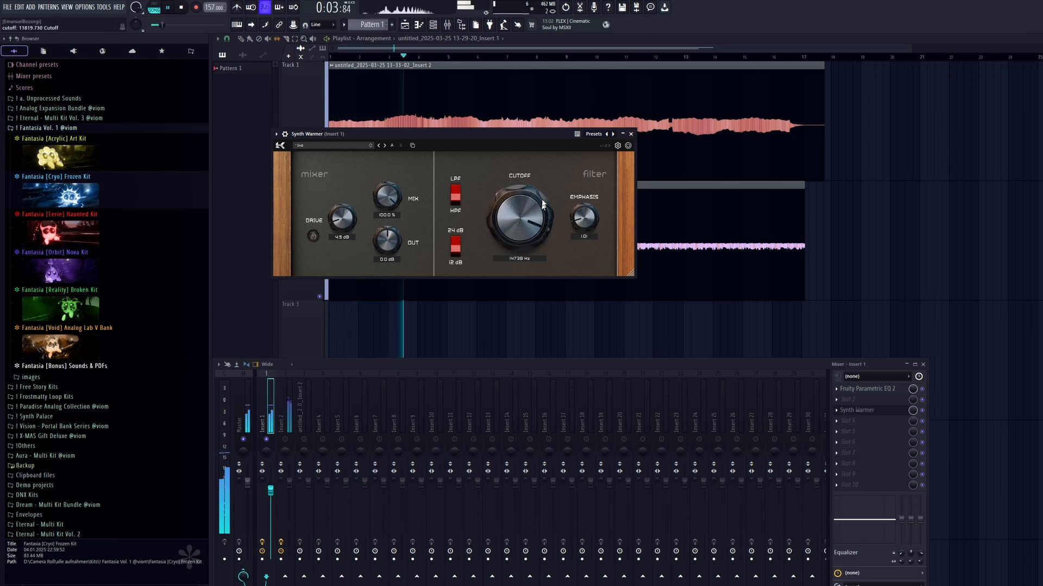
click(631, 134)
Load ShaperBox 3 on Insert 1 and add a Drive shaper ramping up to 100% over the bar's second half.
click(879, 453)
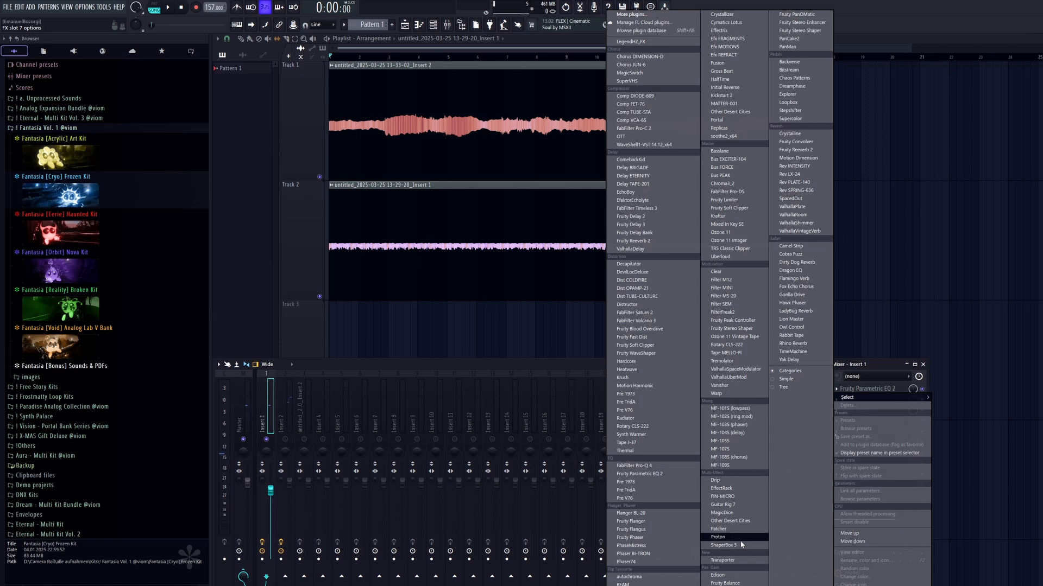
click(717, 519)
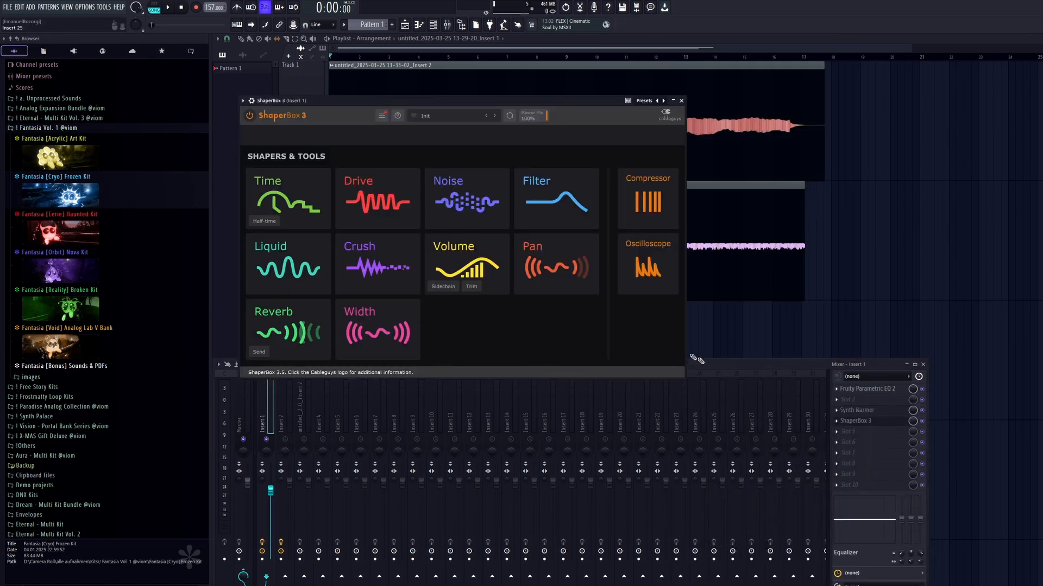
click(372, 210)
click(617, 241)
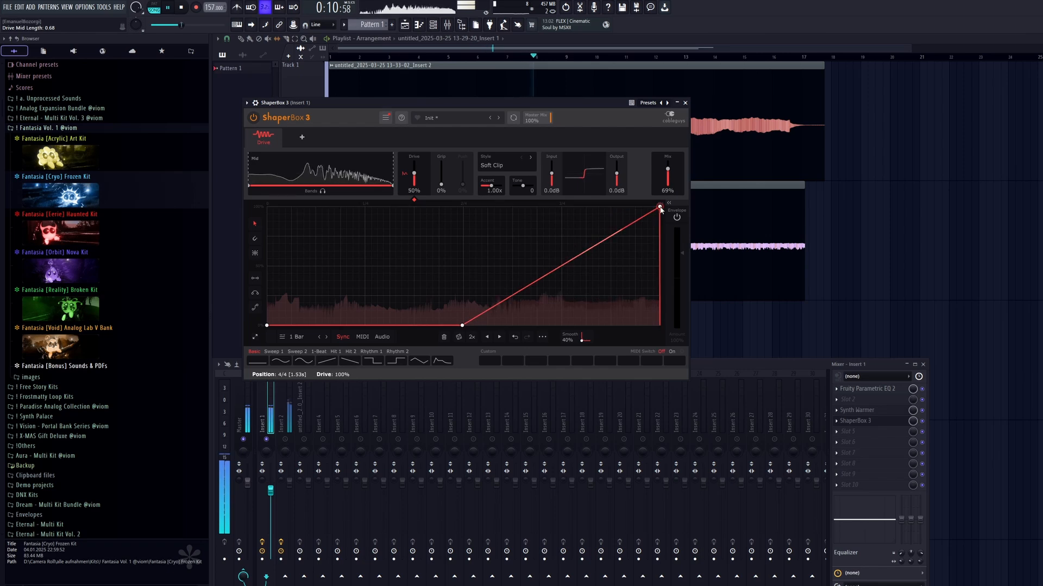
key(space)
drag(435, 100, 432, 105)
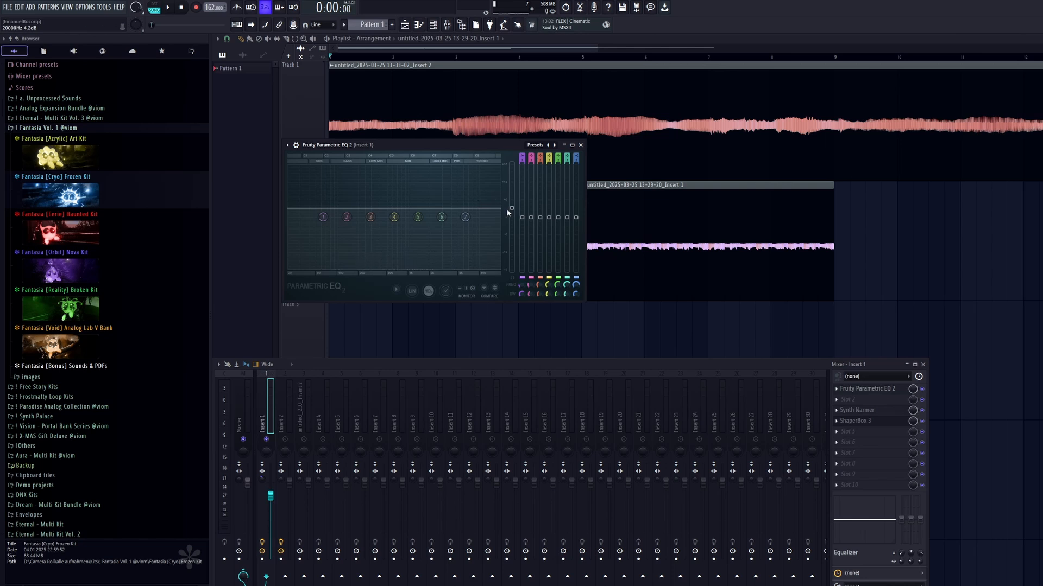
In Insert 1's Fruity Parametric EQ 2, lower the band 7 high shelf and cut the lows with band 1 at about 137 Hz.
drag(466, 217, 454, 228)
key(space)
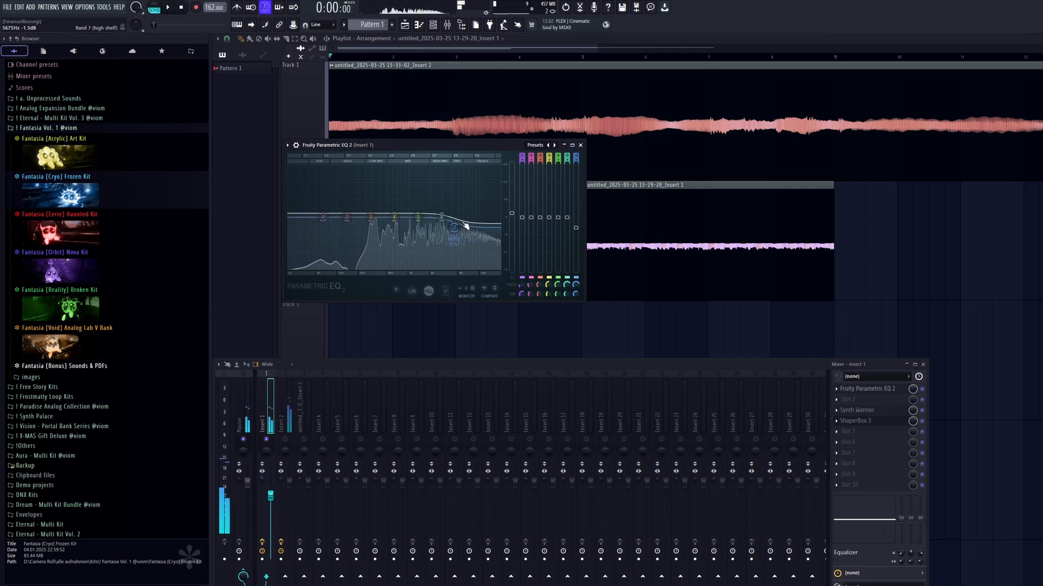
key(space)
mouse_move(324, 217)
mouse_down()
mouse_move(338, 269)
mouse_move(314, 227)
mouse_up()
key(space)
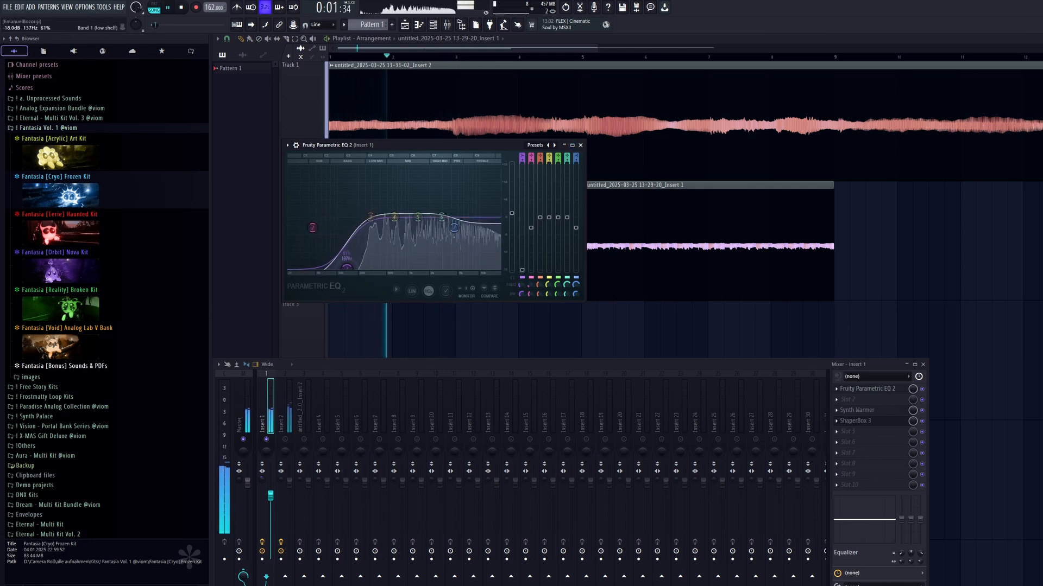
click(580, 145)
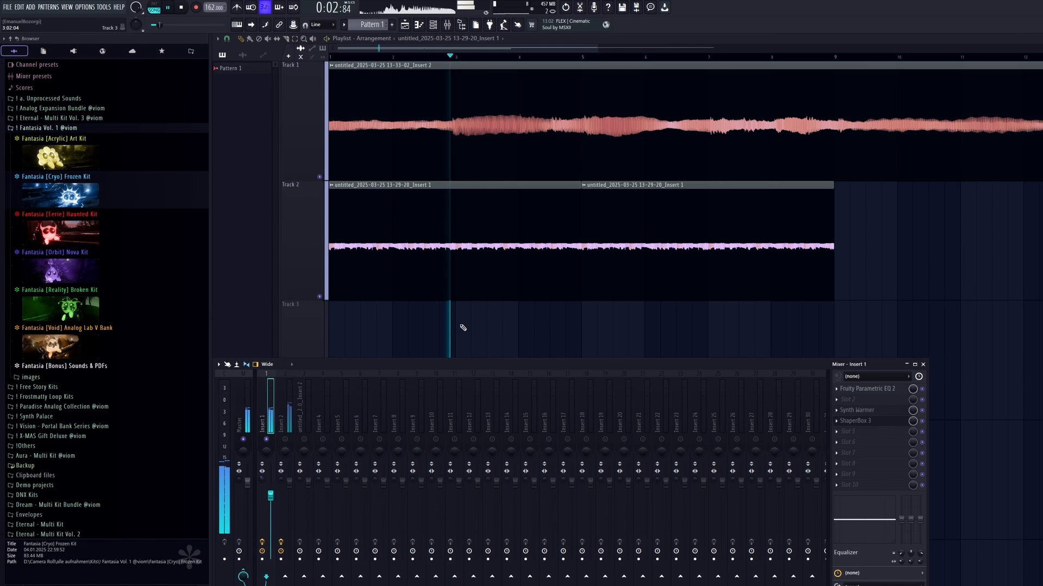
Add a Filter shaper in ShaperBox 3 with a 2-bar cutoff curve held fully open until midway, falling over the second half.
click(855, 421)
click(293, 143)
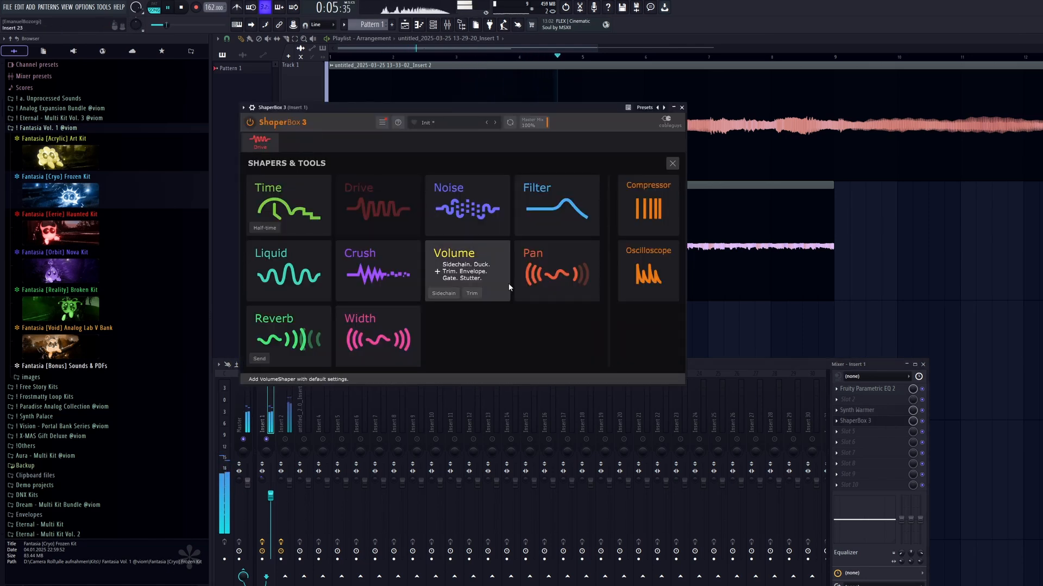
key(space)
click(575, 208)
click(655, 269)
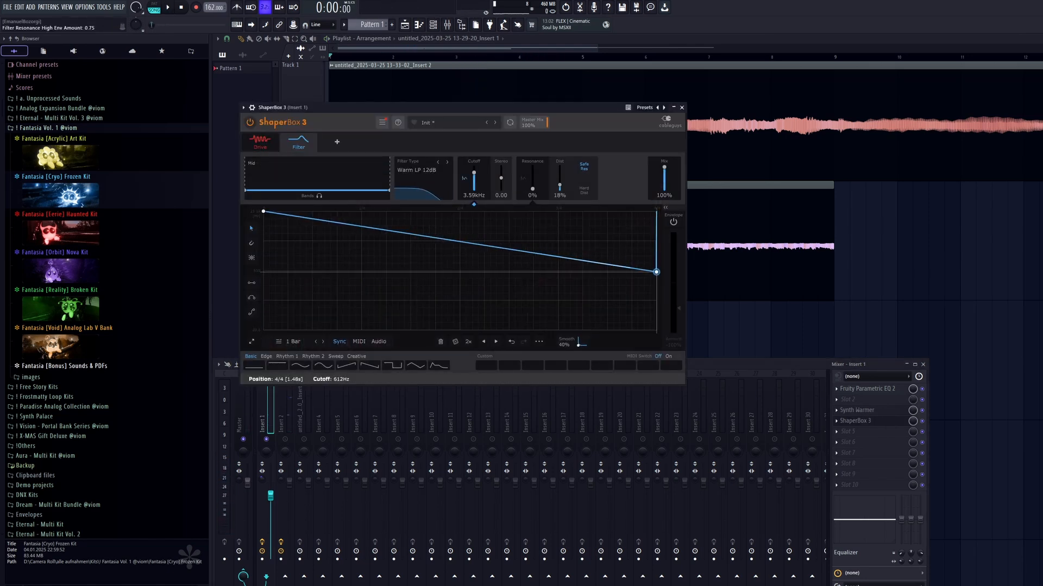
click(322, 341)
key(space)
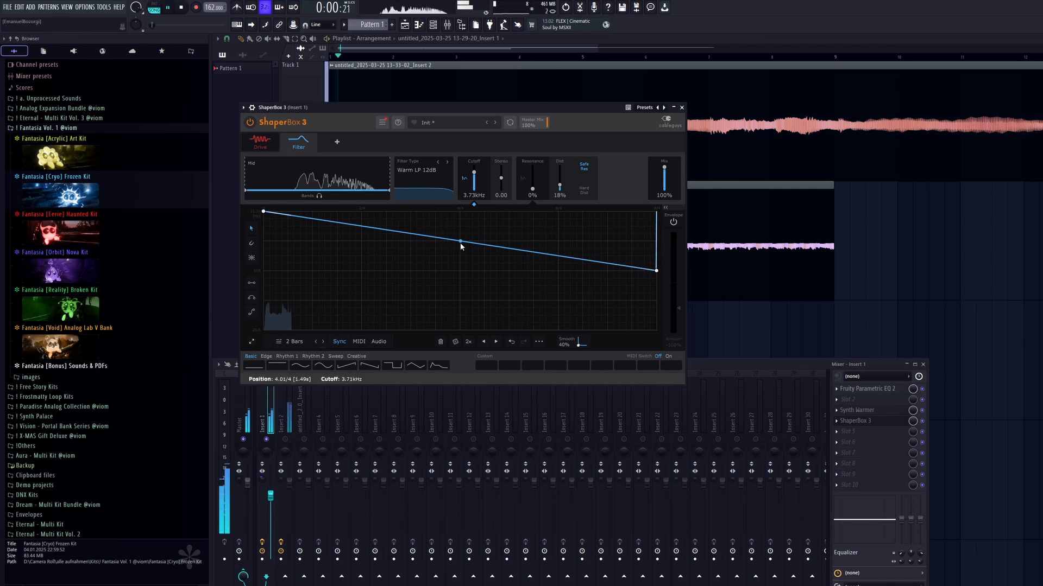
drag(461, 243, 459, 211)
Shape the Filter's resonance curve to rise over the second half of the cycle, and close ShaperBox 3 after playback.
click(532, 174)
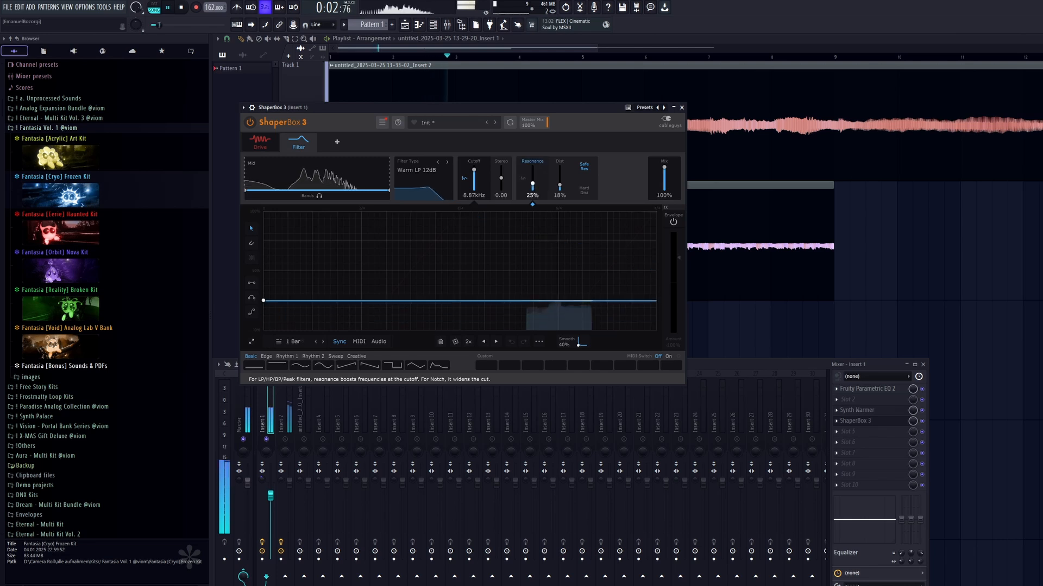
drag(532, 185, 532, 191)
key(space)
drag(657, 284, 656, 257)
drag(460, 293, 460, 330)
key(space)
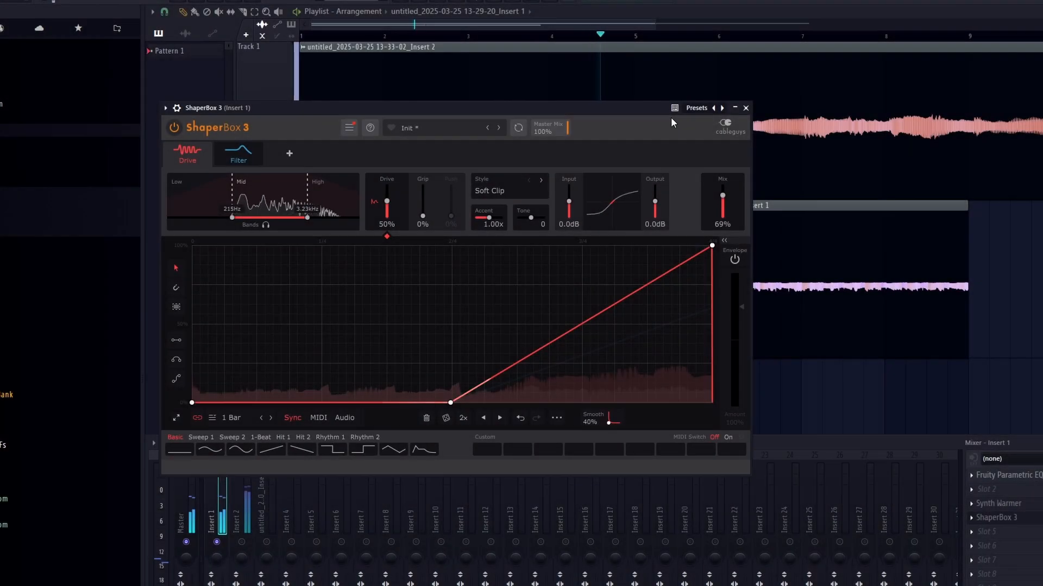
click(746, 108)
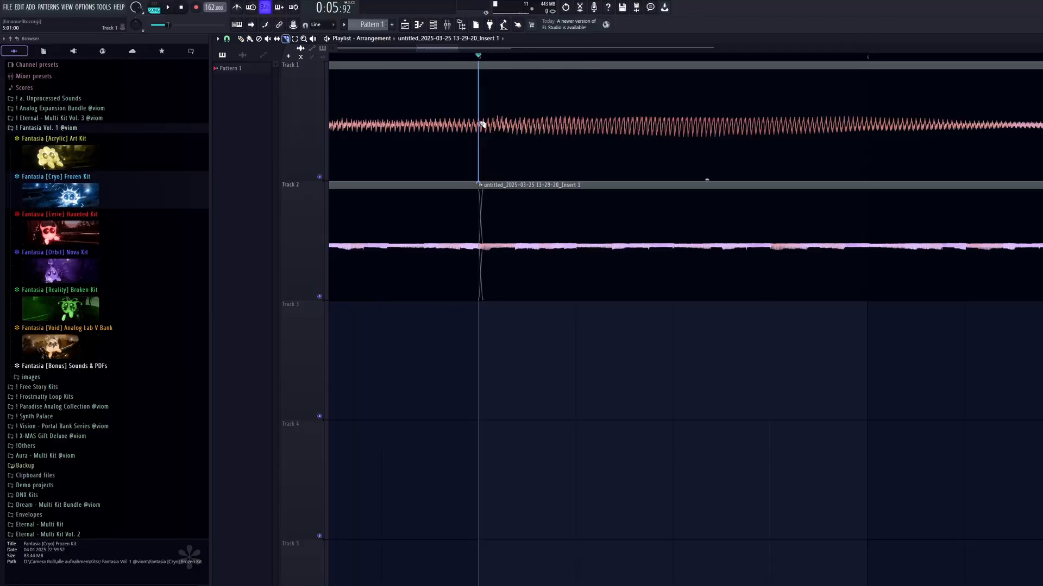
Slip the audio inside the Track 1 clip starting at bar 5 slightly earlier and play it.
click(277, 39)
drag(593, 142, 566, 145)
key(space)
Change the declicking mode in the Track 1 recording's audio clip settings and close them.
double_click(565, 144)
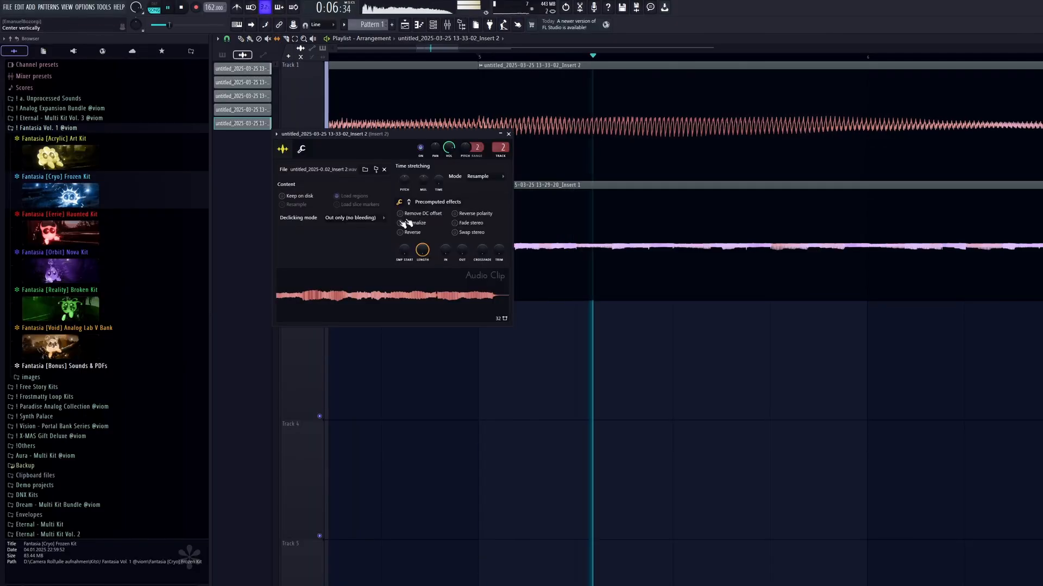
click(355, 218)
click(361, 253)
click(508, 134)
Slice the Track 1 clip at bar 7 and check the playback.
scroll(831, 261, down, 3)
scroll(839, 255, up, 3)
scroll(849, 239, down, 4)
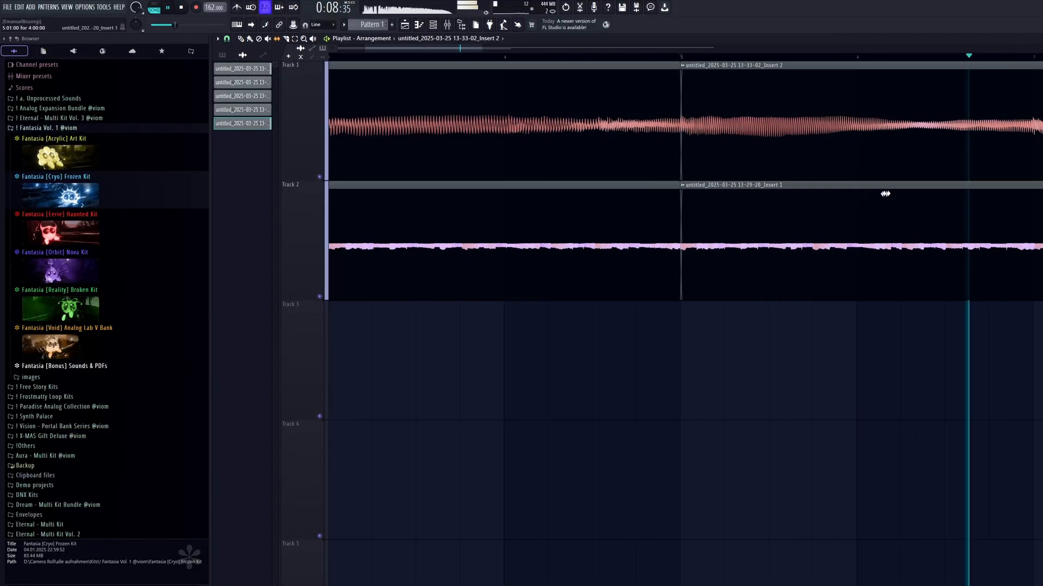
scroll(630, 229, right, 3)
click(600, 58)
scroll(752, 119, up, 4)
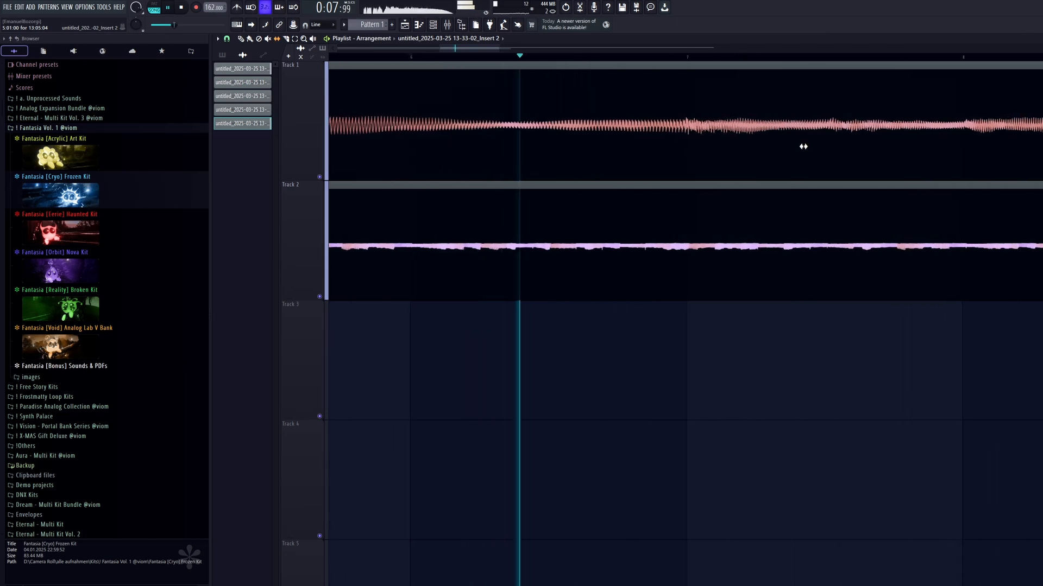
drag(804, 147, 647, 176)
key(c)
drag(557, 133, 559, 177)
key(space)
key(space)
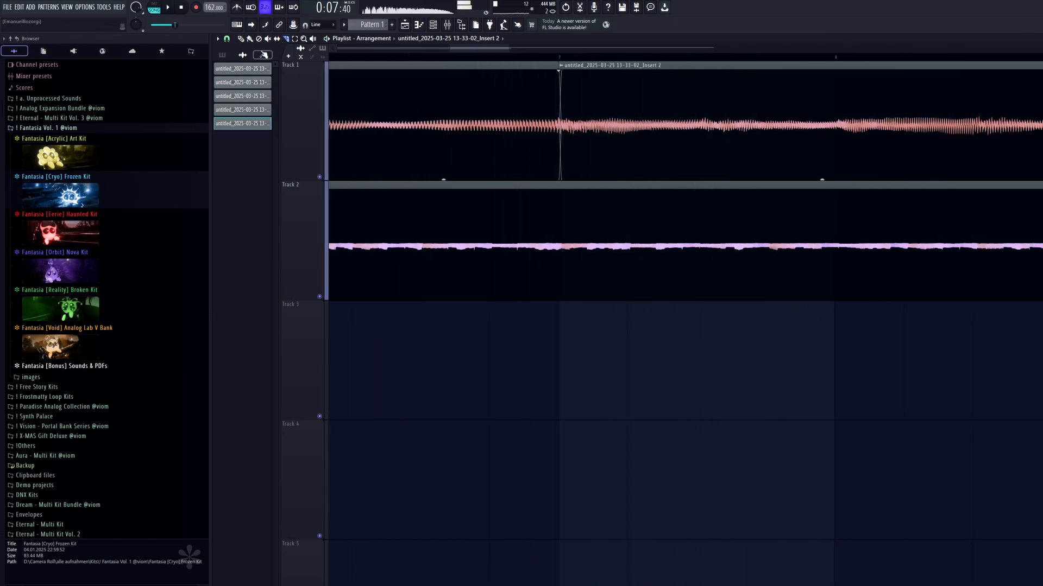
Slip the audio inside the Track 1 clip starting at bar 7 slightly earlier and listen to the transition.
key(s)
click(562, 57)
drag(636, 134, 620, 144)
key(space)
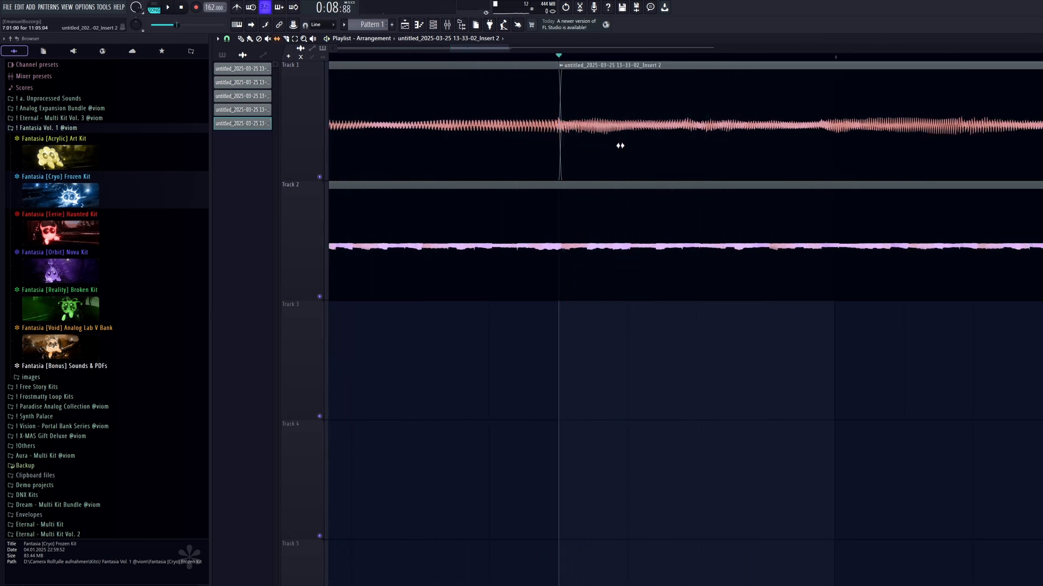
key(space)
key(space)
click(471, 58)
key(space)
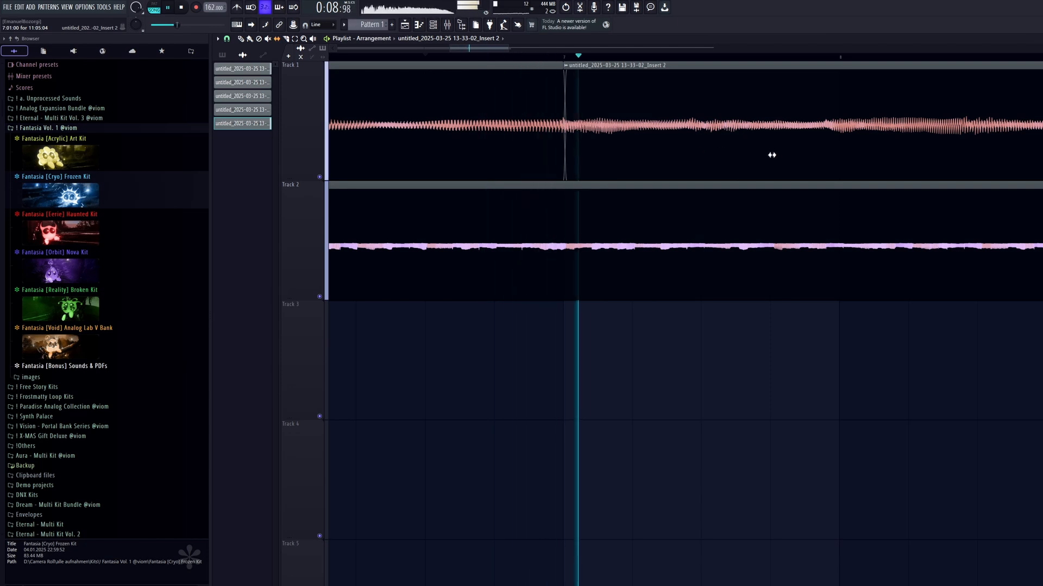
drag(831, 168, 612, 225)
Turn on the metronome and slip the bar 7 clip's audio slightly later to match the beat.
key(space)
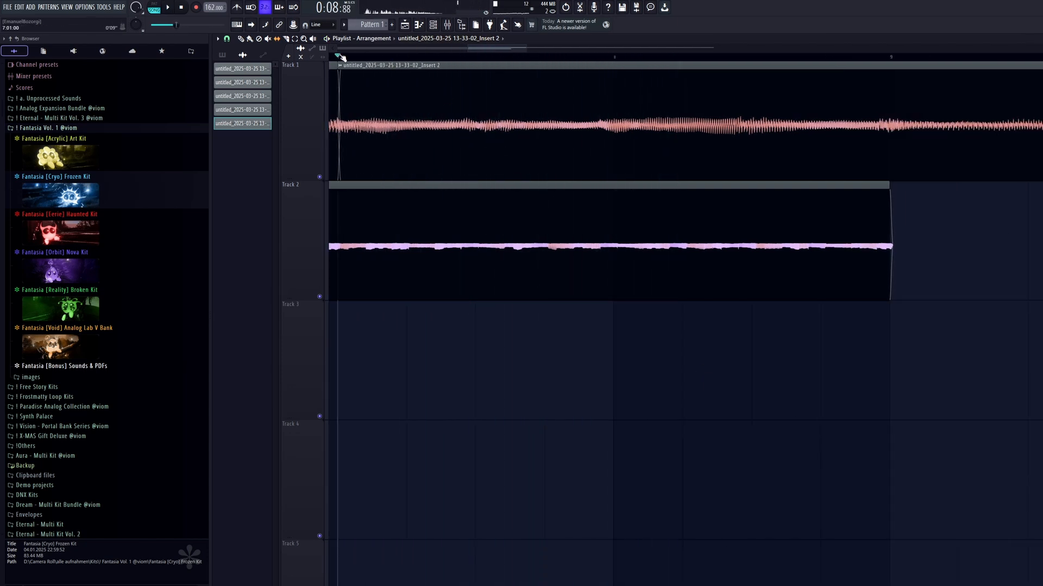
click(238, 7)
key(space)
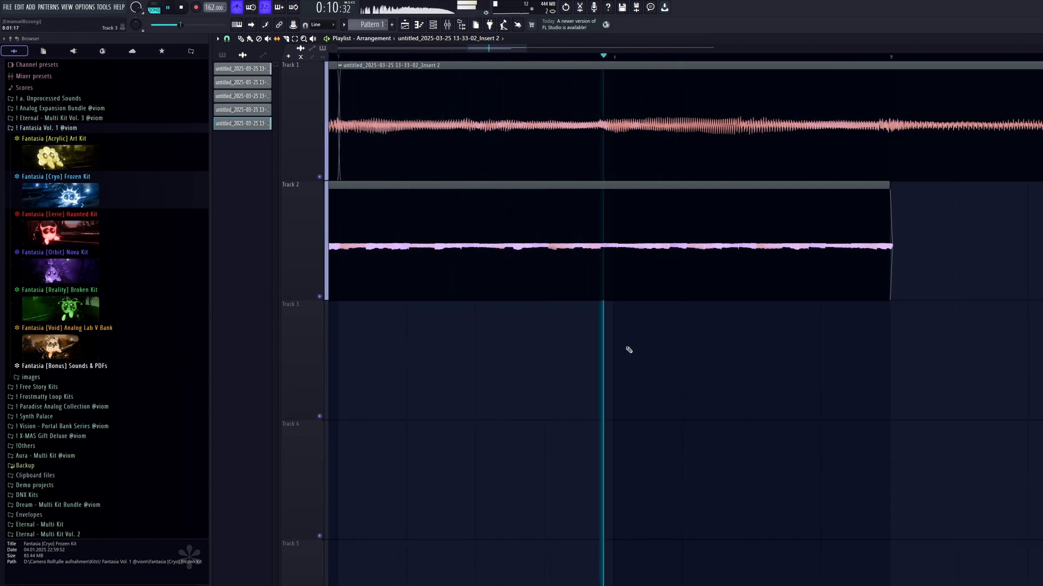
key(space)
key(space)
key(space)
drag(528, 157, 537, 156)
key(space)
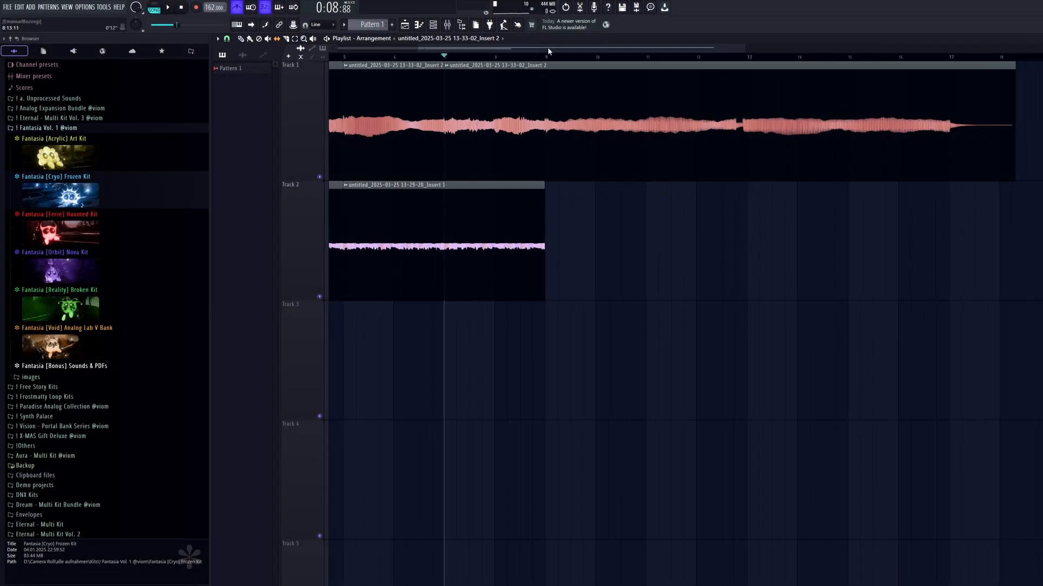
drag(121, 78, 120, 77)
click(241, 40)
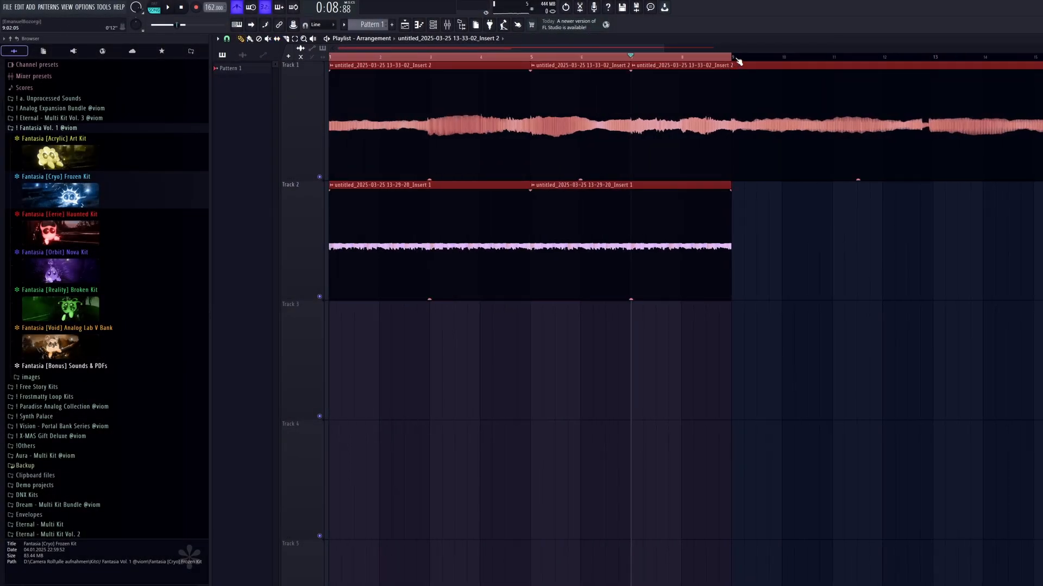
scroll(818, 110, down, 2)
scroll(817, 110, right, 4)
drag(484, 56, 809, 61)
key(ctrl+d)
Duplicate the two Track 2 clips so the copies start at bar 9, and clear the selection.
scroll(610, 162, down, 2)
drag(543, 204, 181, 270)
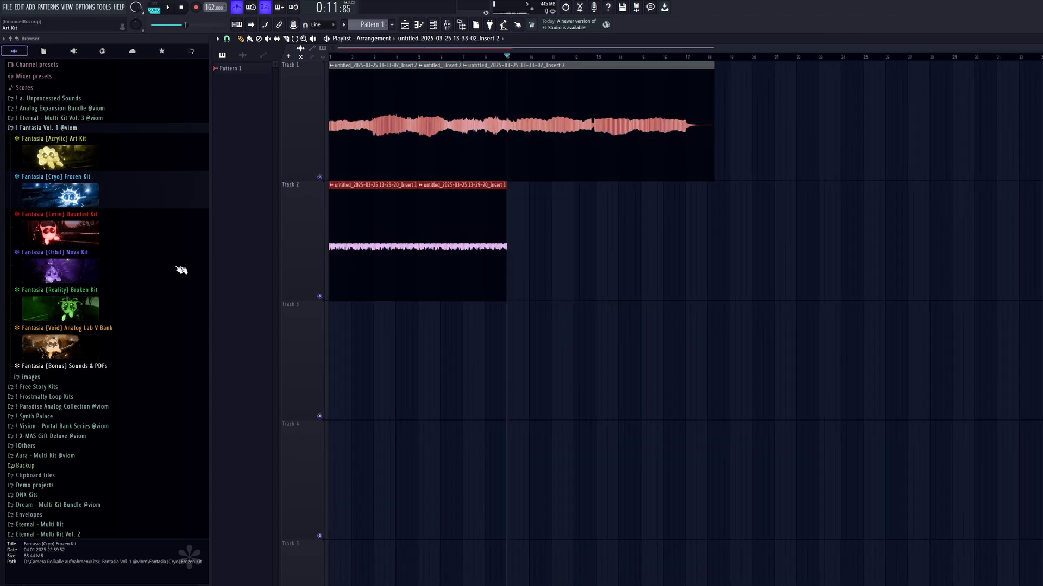
key(ctrl+b)
key(ctrl+d)
Slice the Track 1 recording at bars 9 and 12, and again shortly before bar 13.
scroll(511, 195, up, 2)
scroll(551, 167, up, 2)
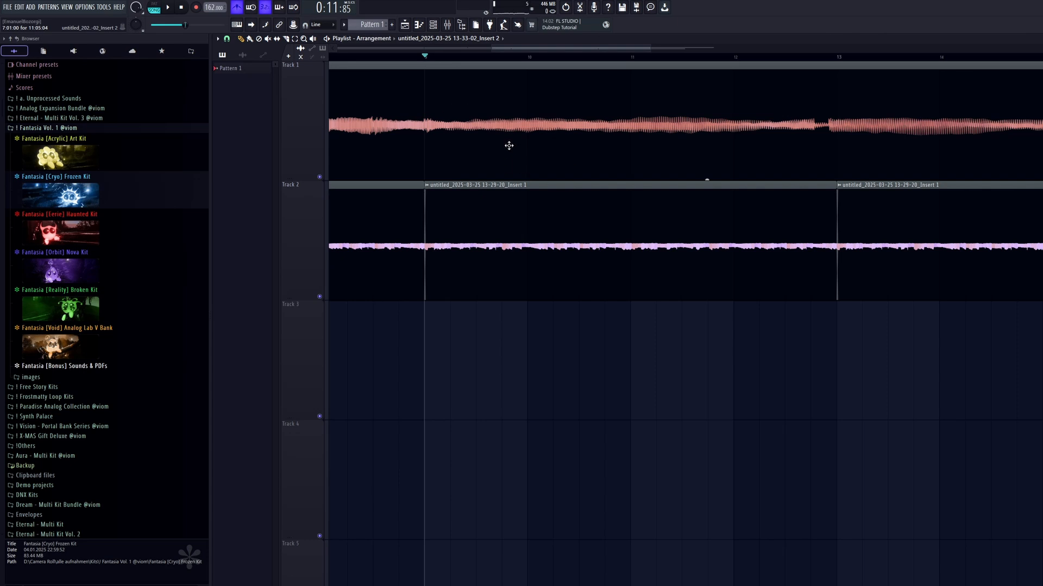
click(429, 126)
key(space)
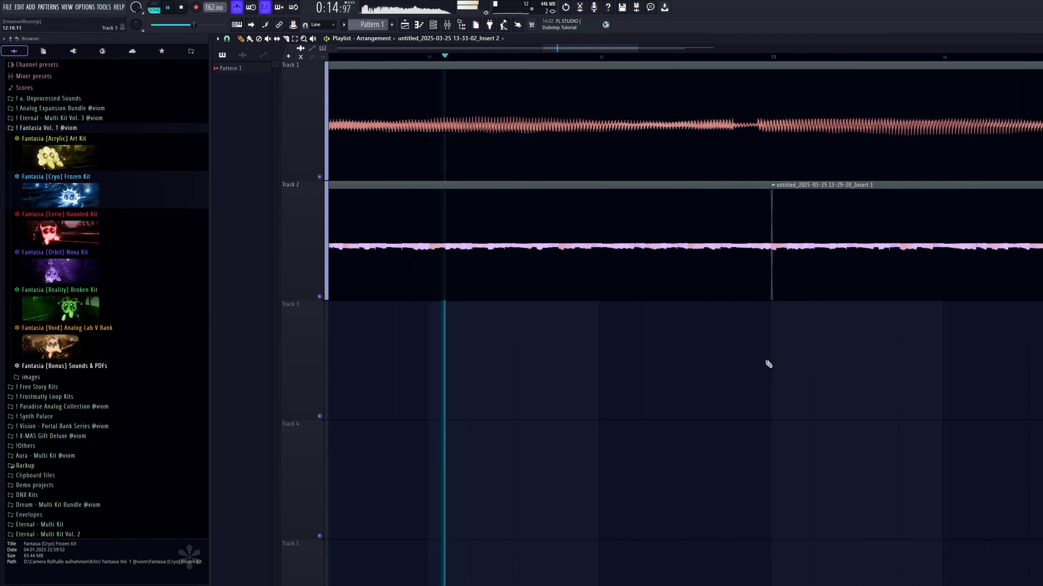
key(space)
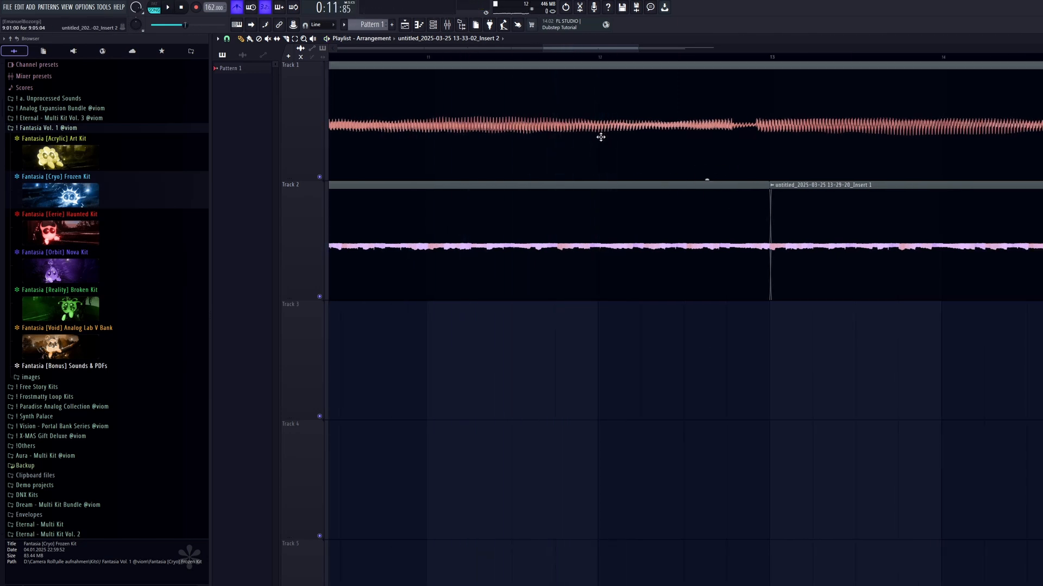
key(c)
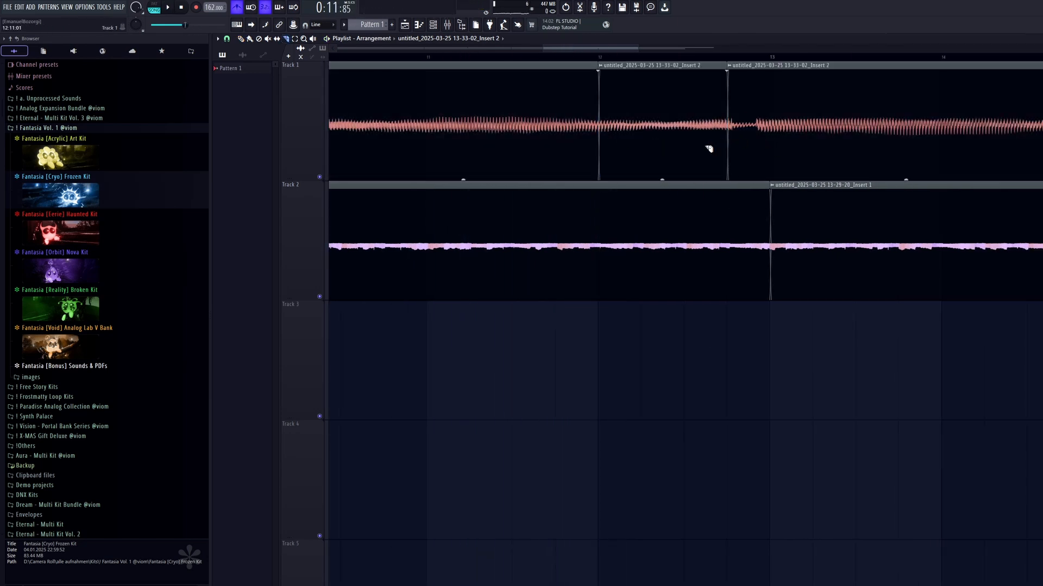
Delete the Track 1 pieces after bar 12 and place a copy of the bar 9 clip at bar 13.
right_click(711, 148)
right_click(802, 144)
scroll(706, 130, down, 4)
click(607, 129)
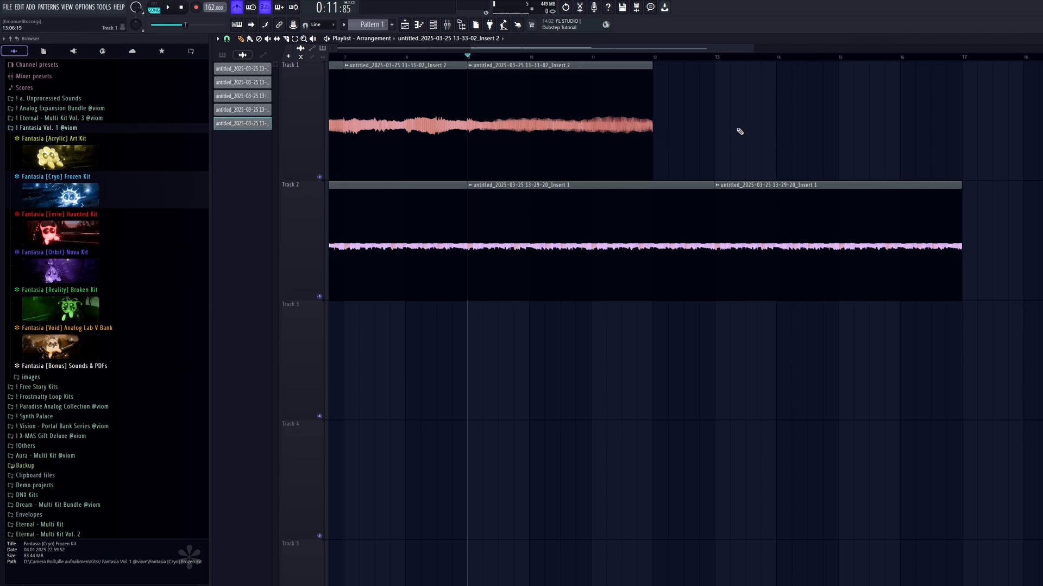
click(739, 131)
drag(786, 134, 611, 126)
scroll(766, 136, down, 3)
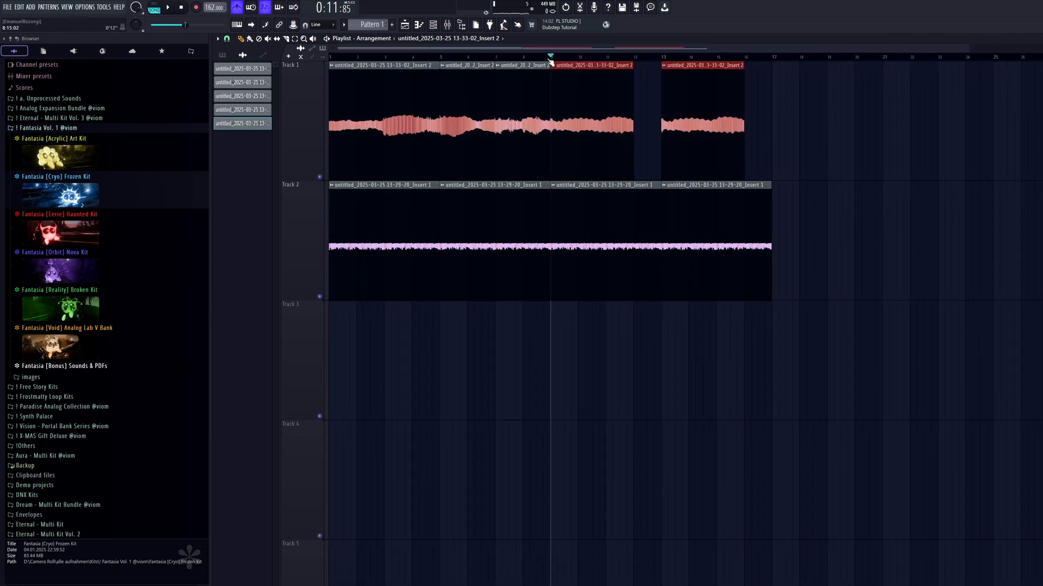
Duplicate bars 9 through 16 on both tracks so the copies start at bar 17, and clear the selection.
ctrl+drag(551, 57, 330, 58)
ctrl+drag(769, 58, 553, 58)
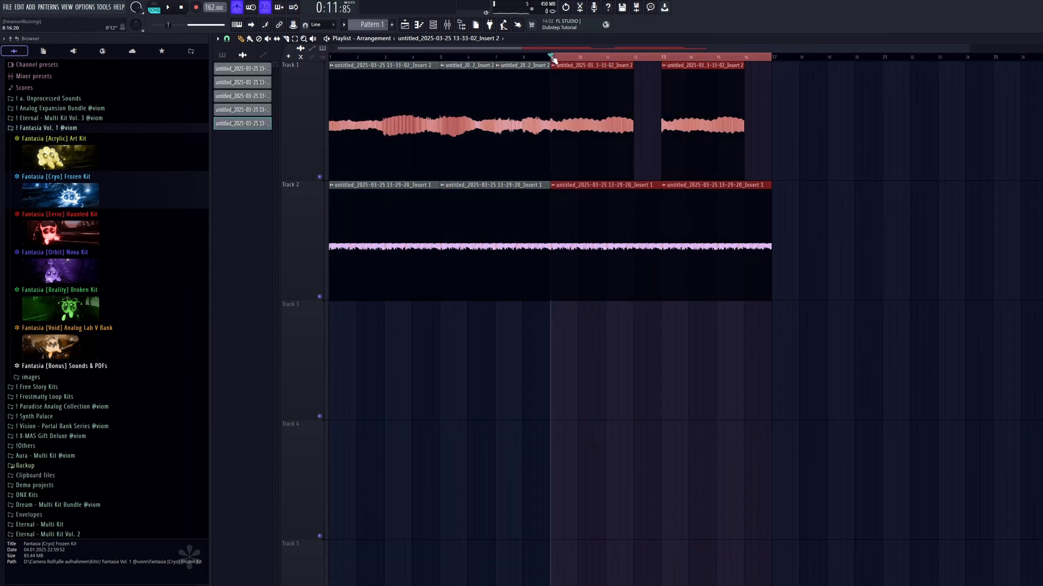
key(ctrl+b)
ctrl+click(621, 59)
scroll(631, 65, down, 2)
Add a fade-in of about 5.4 seconds to the first Track 1 clip and play the arrangement from the start.
key(space)
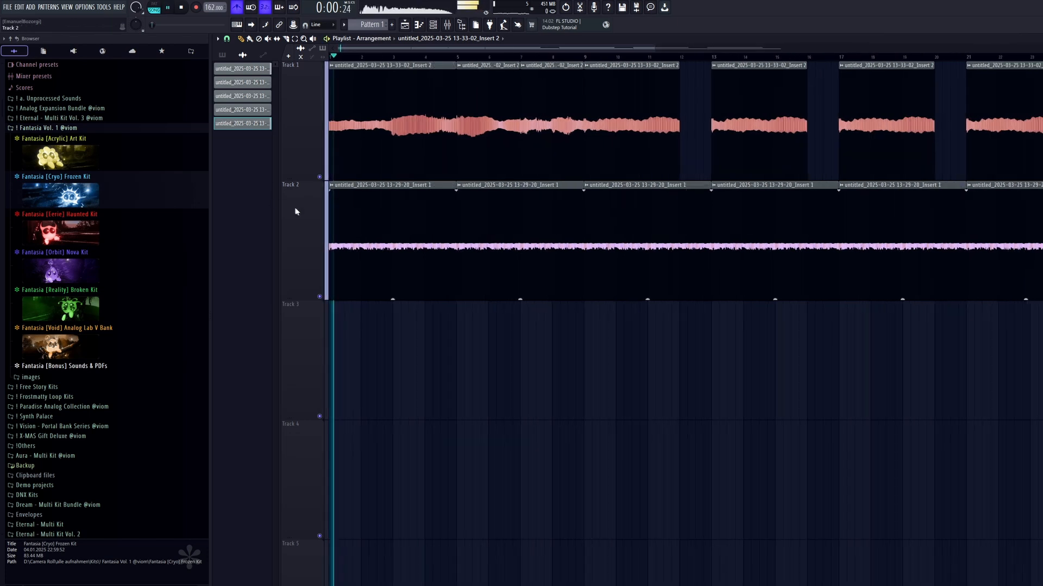
scroll(295, 212, up, 2)
key(space)
key(F9)
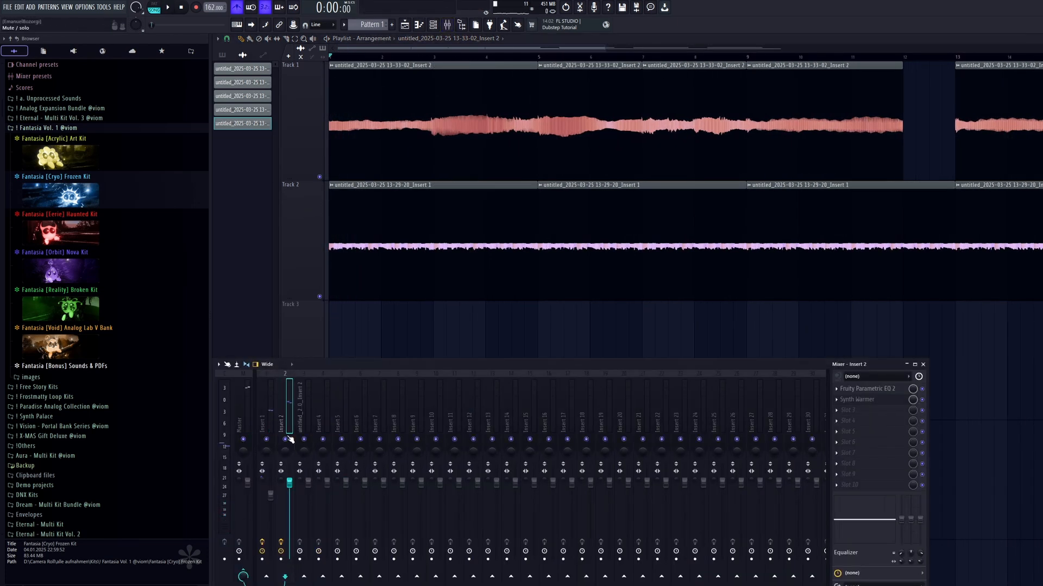
key(F9)
drag(333, 76, 519, 83)
key(space)
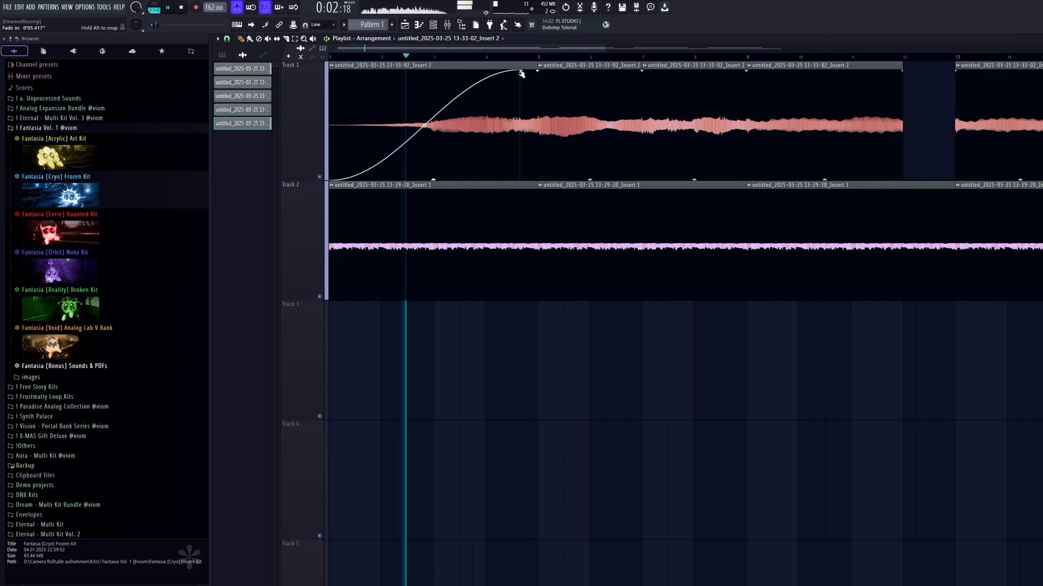
Set the Filter mix in Insert 1's ShaperBox 3 to about 57%.
key(F9)
click(271, 405)
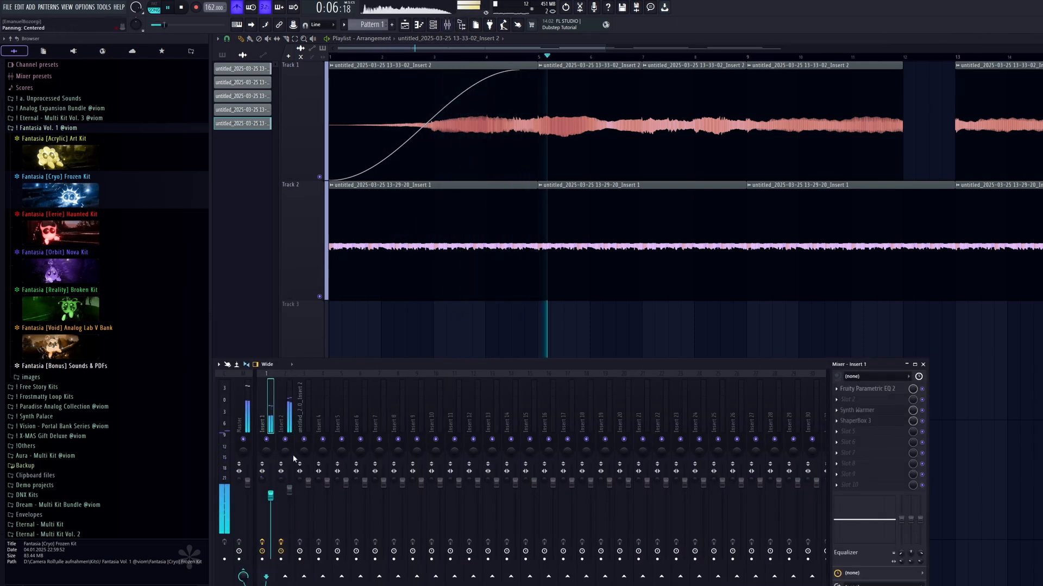
click(882, 423)
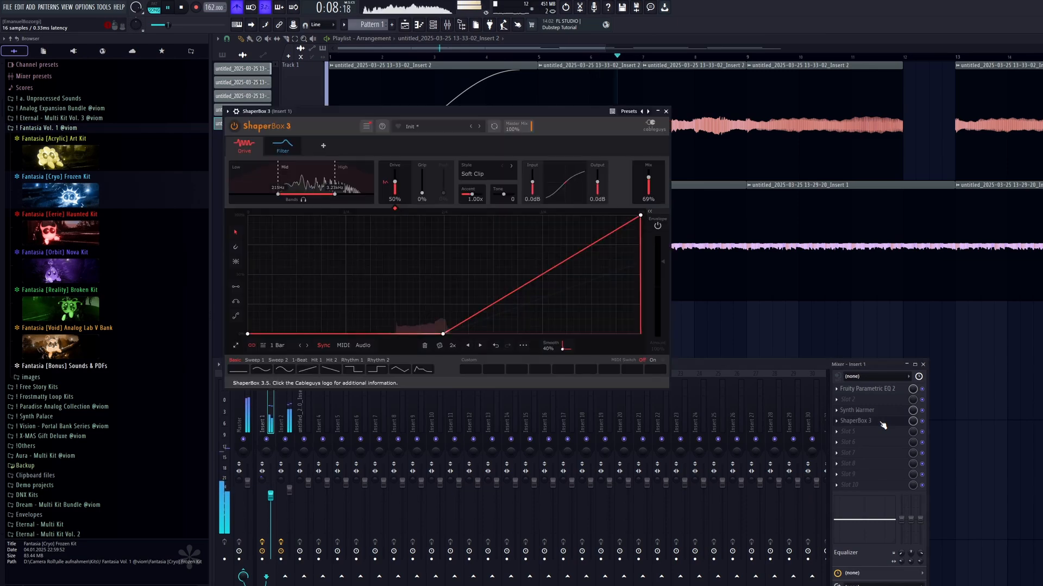
click(282, 145)
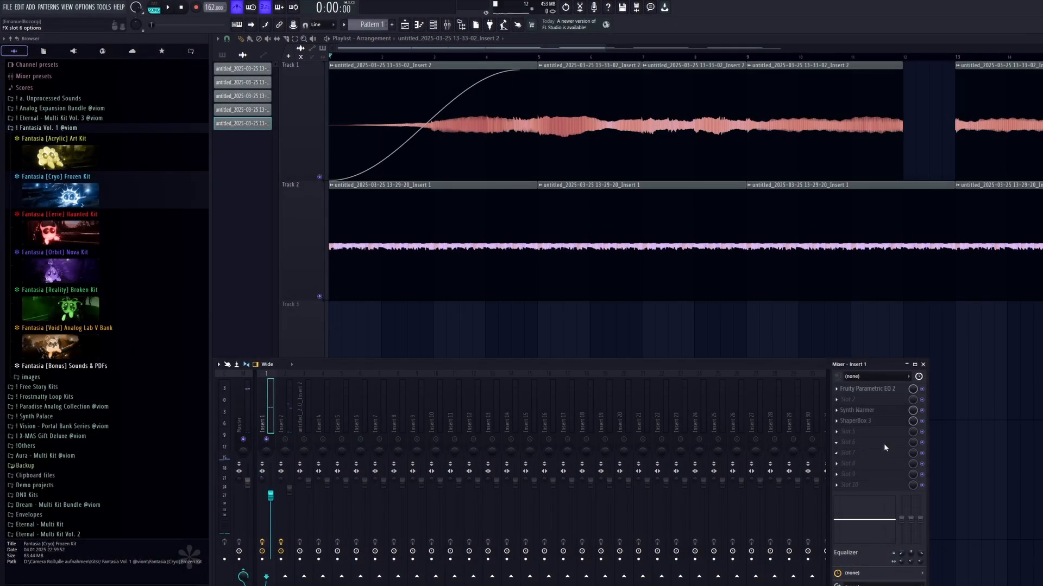
Load ValhallaVintageVerb in slot 6 of Insert 1 with 0 ms predelay, Concert Hall mode and the 1980s color.
click(884, 445)
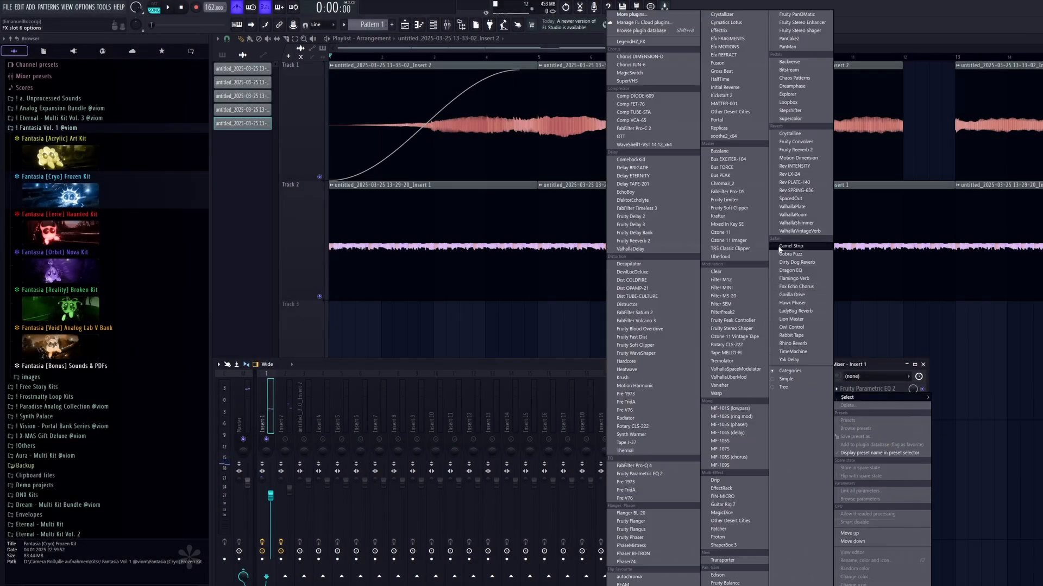
click(801, 232)
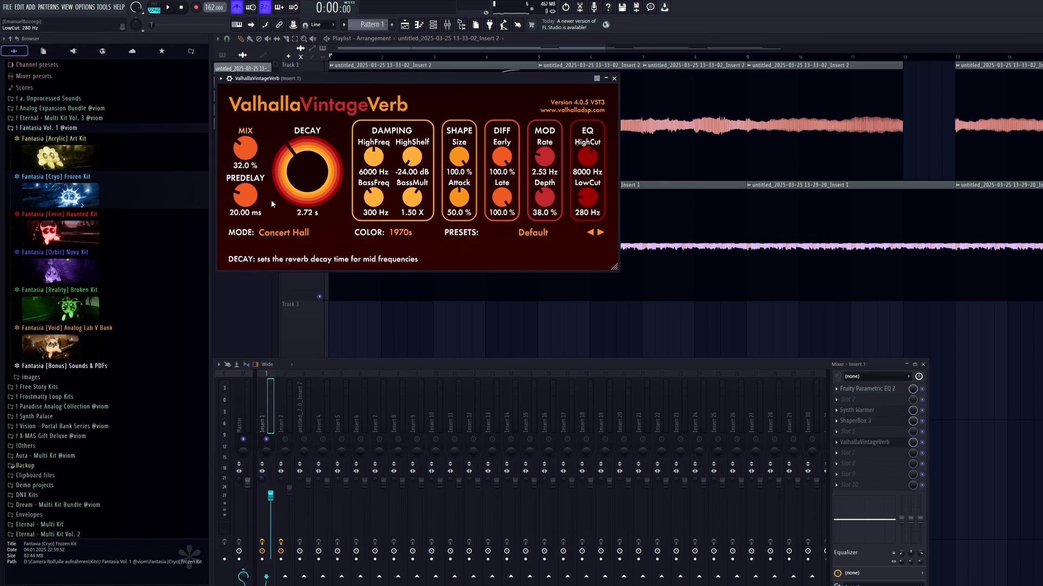
click(292, 233)
click(291, 235)
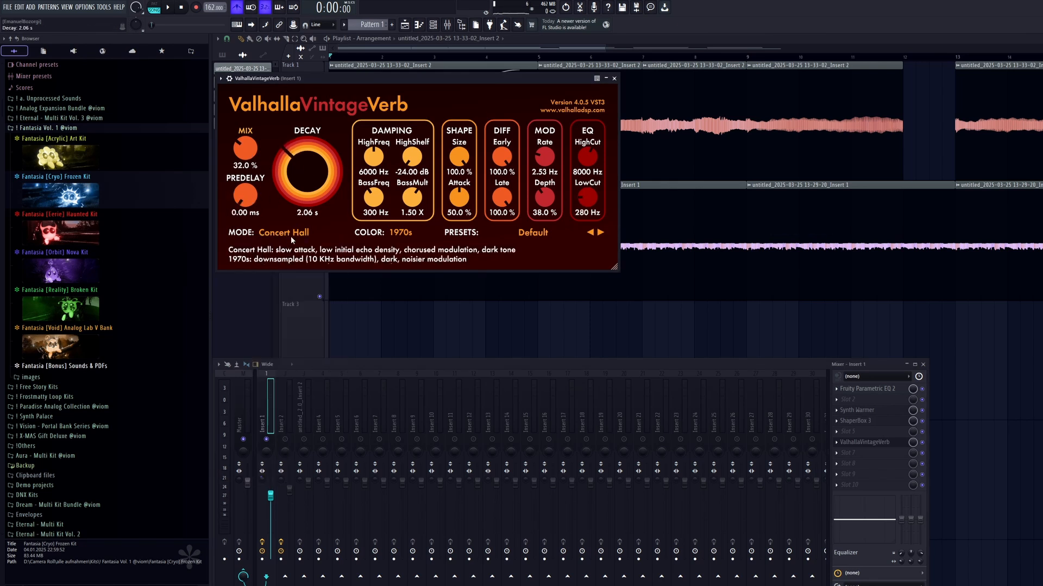
click(298, 236)
click(400, 233)
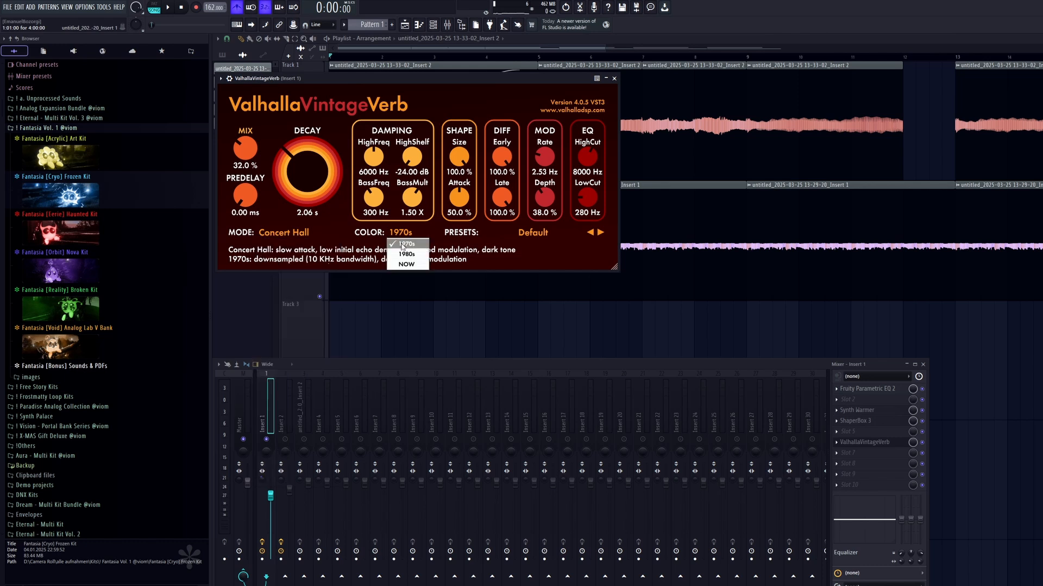
click(403, 260)
Set the reverb's HighCut to 3530 Hz, LowCut to 350 Hz, Size to 46.8% and Attack to 18.8%.
drag(587, 158, 591, 181)
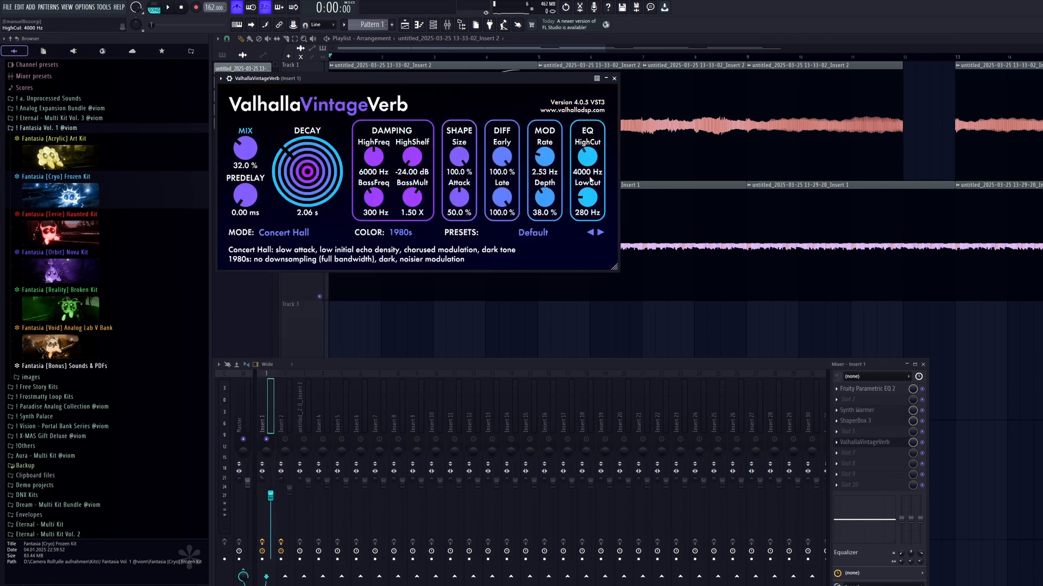
scroll(588, 162, down, 3)
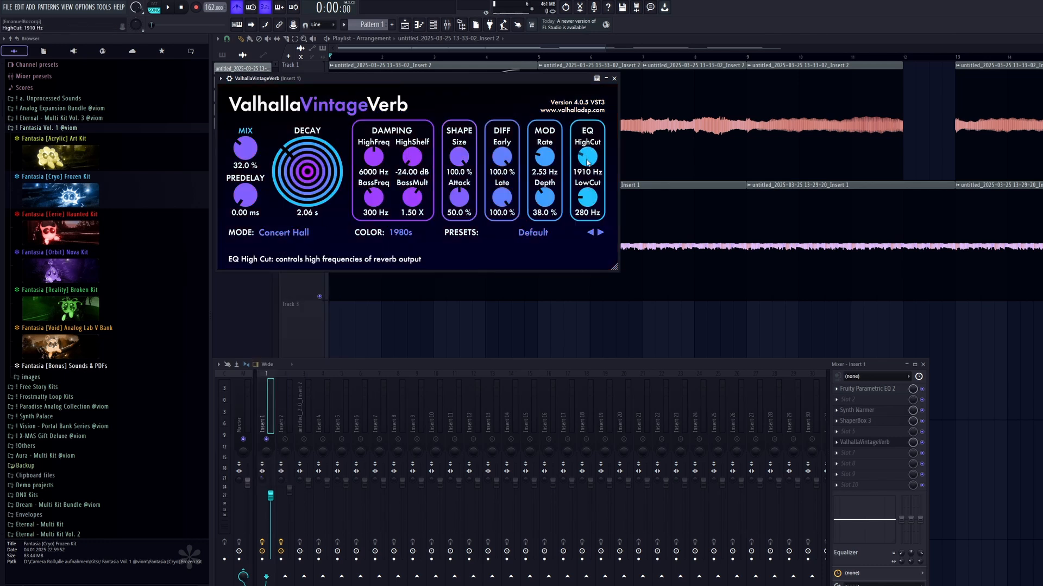
scroll(582, 200, up, 2)
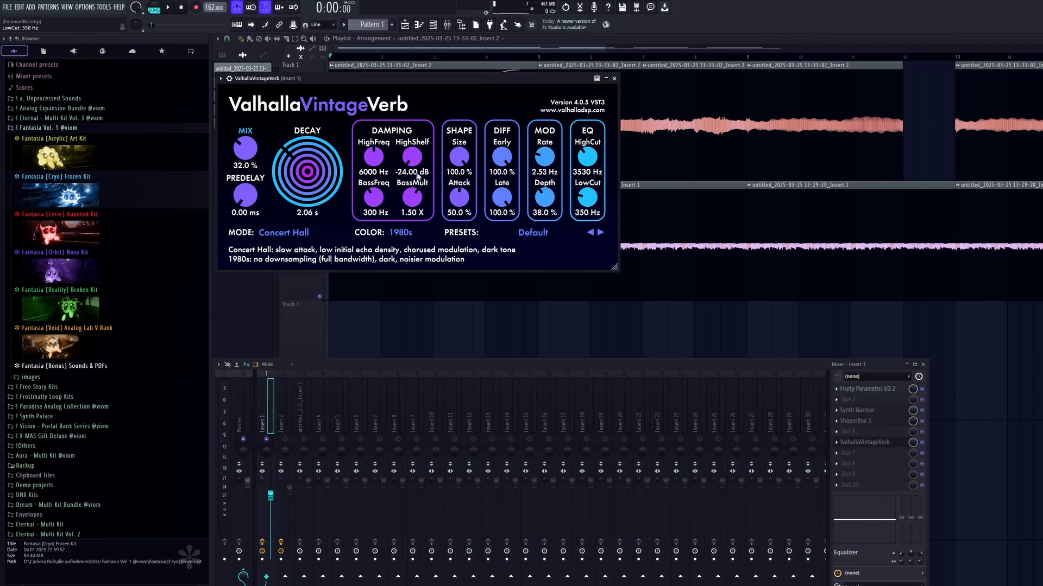
drag(460, 158, 457, 230)
Set the reverb's mix to 30.4% and its decay to 1.78 s, and play the result.
drag(248, 150, 249, 156)
drag(308, 169, 307, 175)
drag(421, 81, 418, 90)
key(space)
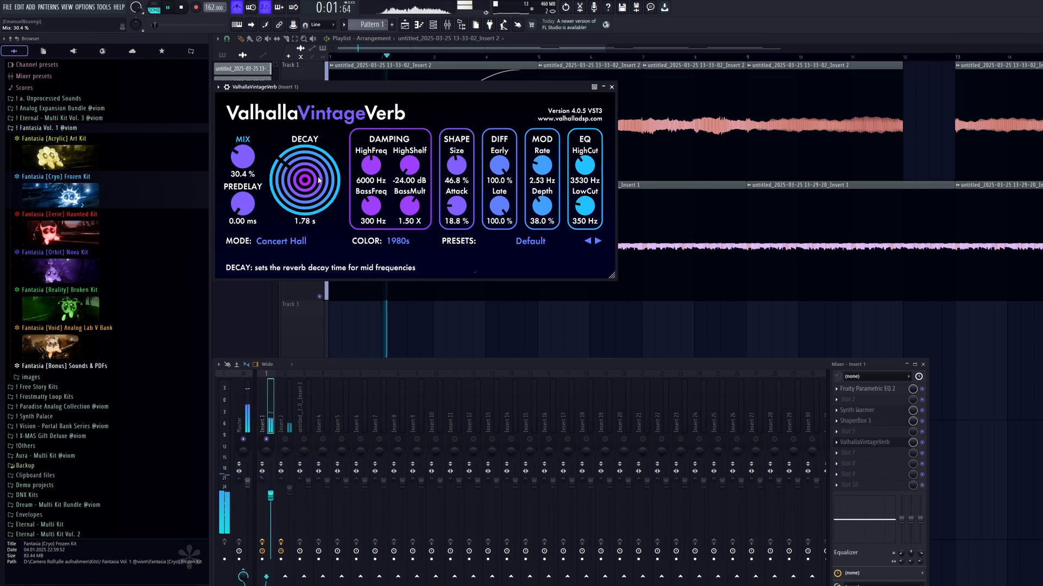
Close the reverb, stop soloing Insert 1 and set its volume to about 84% (-3.7 dB).
click(611, 87)
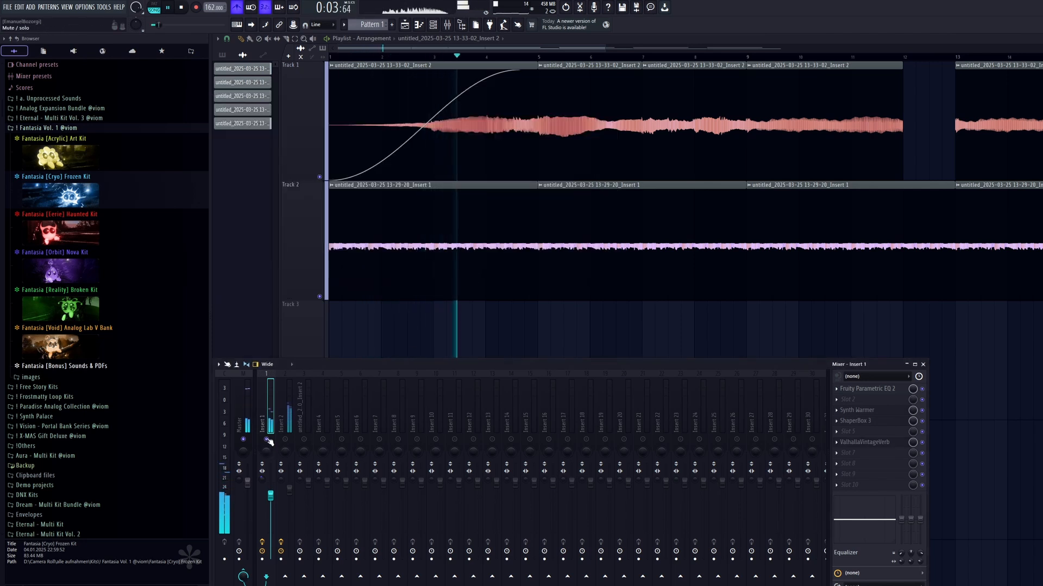
click(290, 491)
click(270, 495)
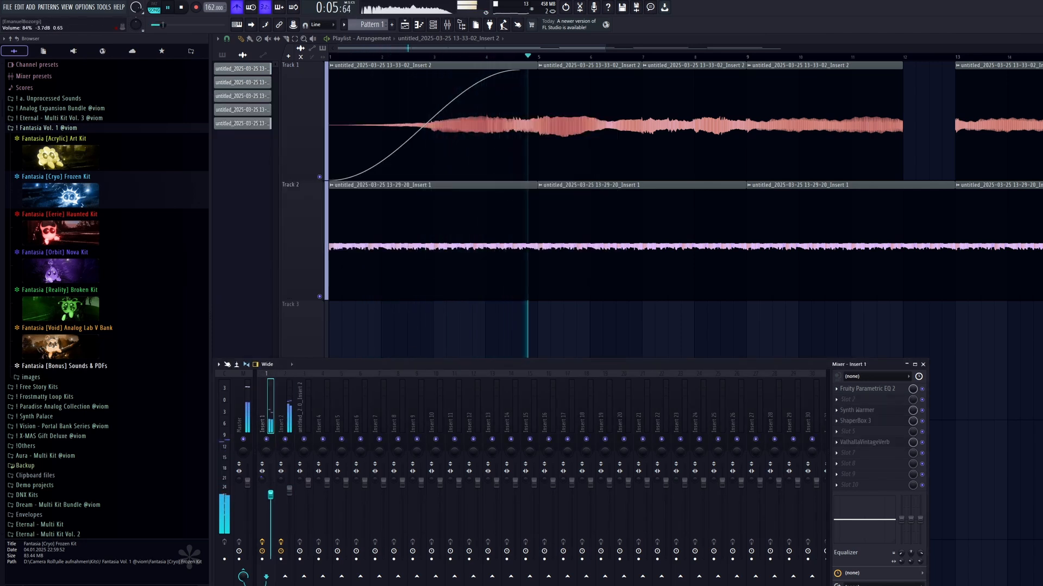
Solo Insert 1, load Mixed In Key SE in slot 5 of the Master and play to analyze the key.
right_click(266, 439)
click(247, 422)
key(space)
click(852, 388)
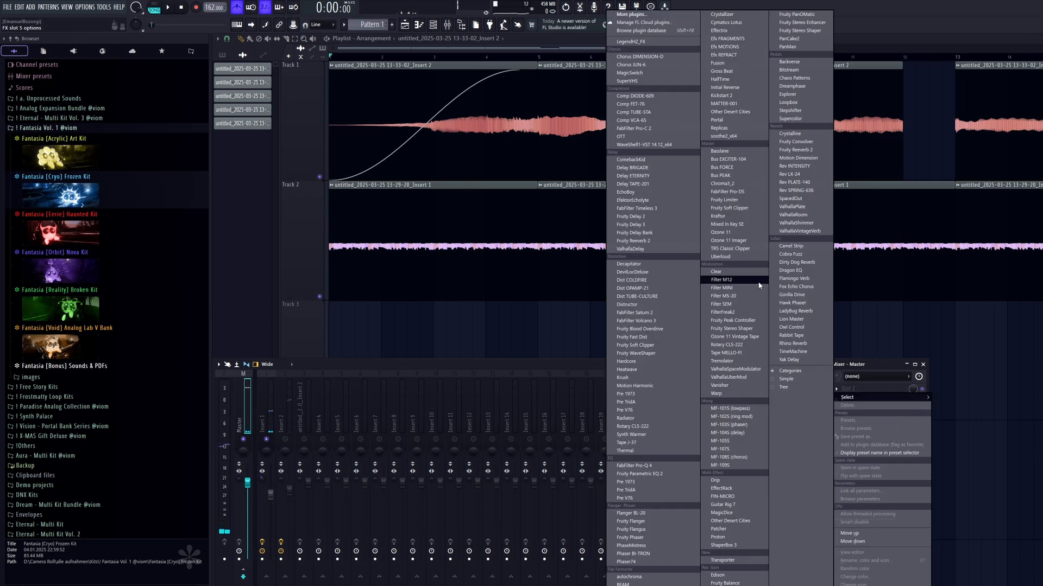
click(742, 223)
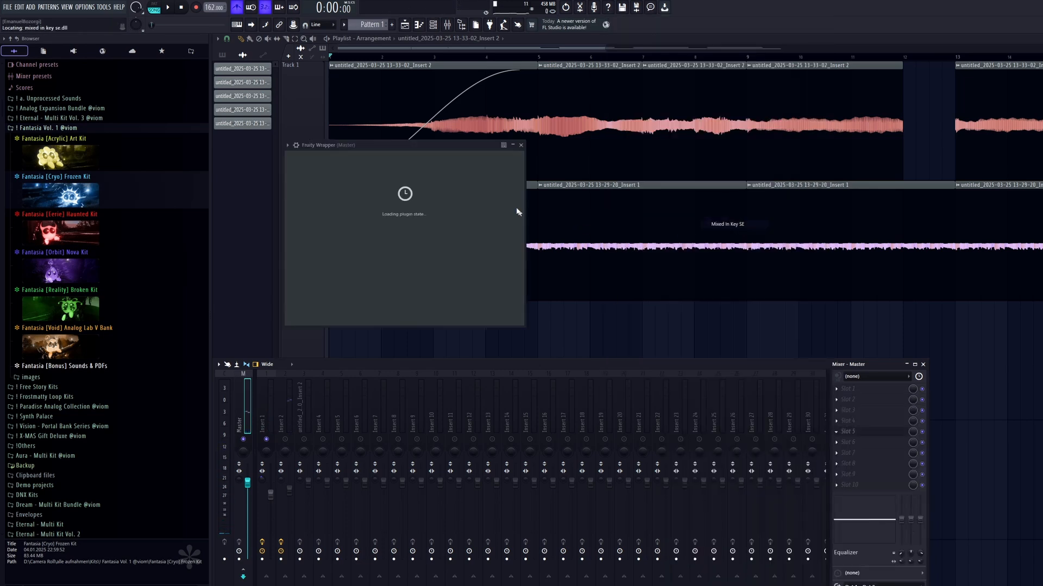
key(space)
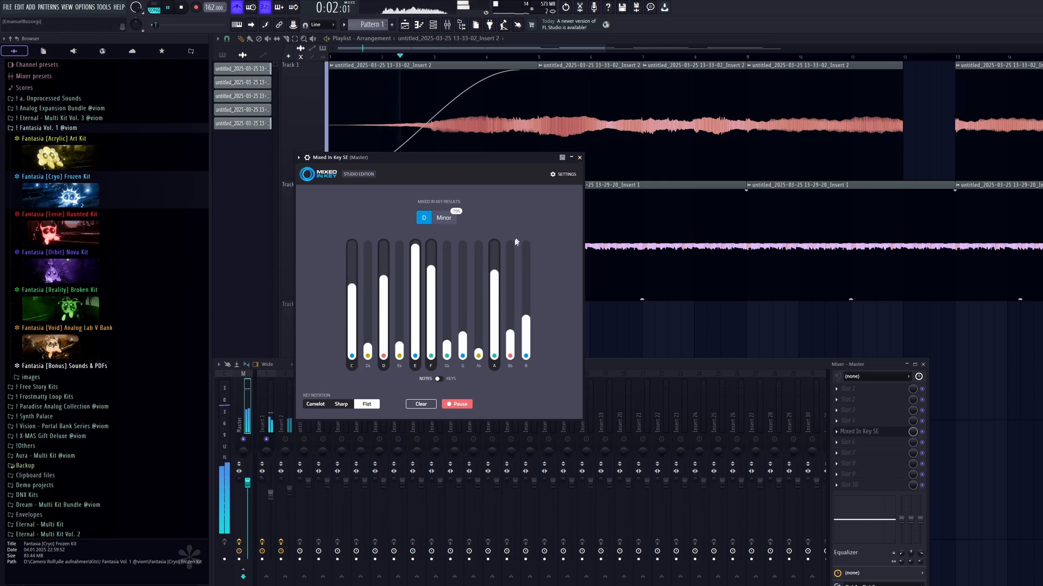
Solo Insert 2 instead and analyze its key with Mixed In Key SE.
key(space)
right_click(285, 439)
drag(465, 159, 467, 152)
key(space)
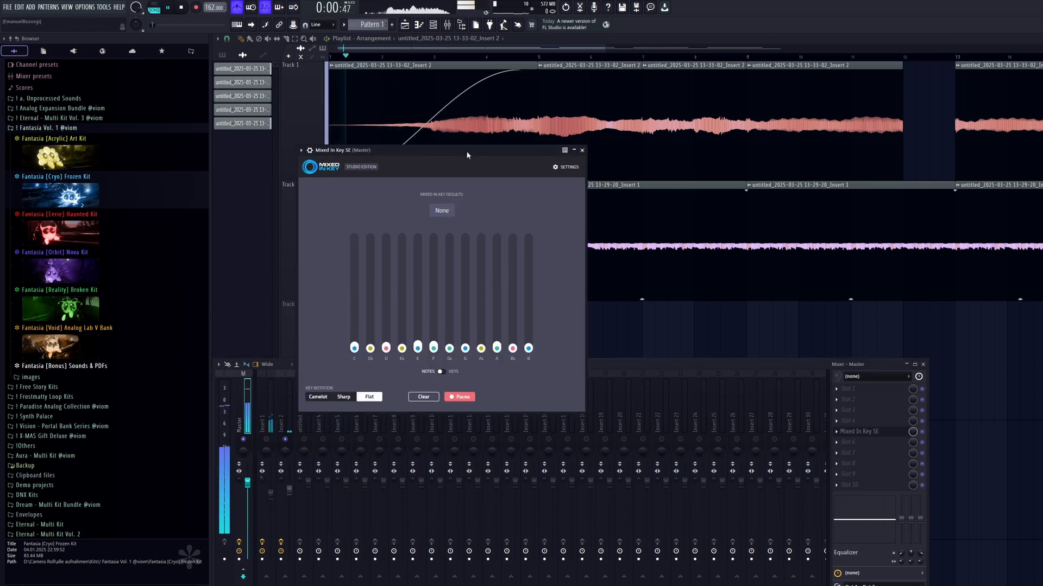
key(space)
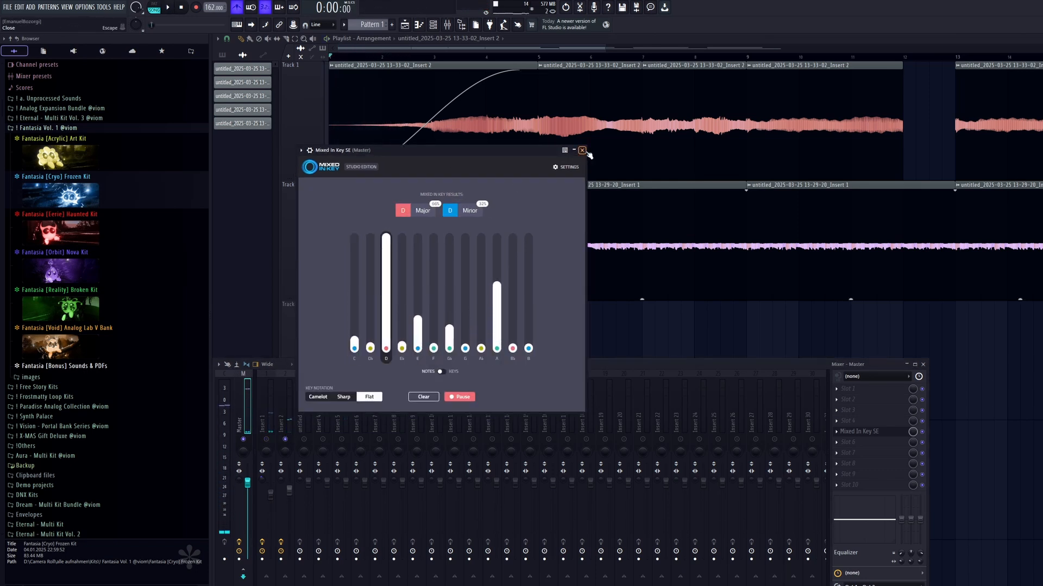
click(582, 150)
Play all tracks and slightly rebalance the volumes of Insert 1 and Insert 2.
key(space)
click(270, 493)
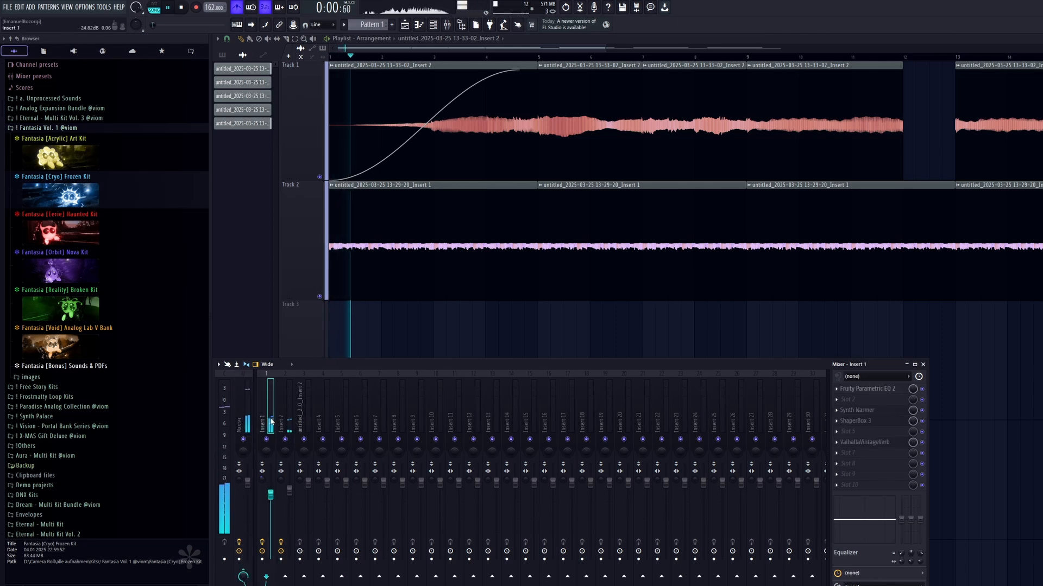
click(289, 492)
Load MagicSwitch in slot 3 of Insert 2 and set its mix to about 21%.
click(837, 388)
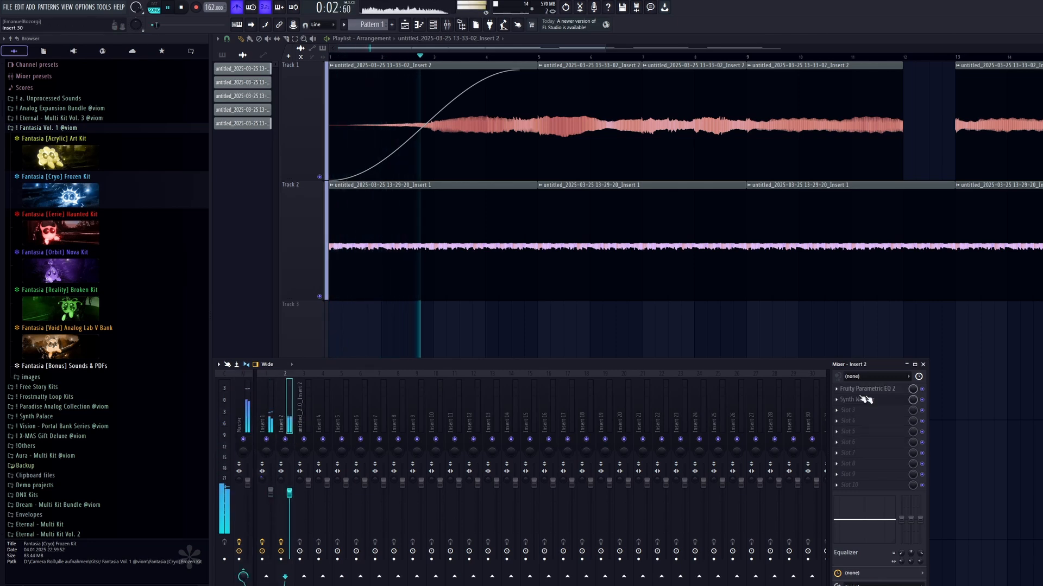
mouse_move(869, 397)
click(630, 73)
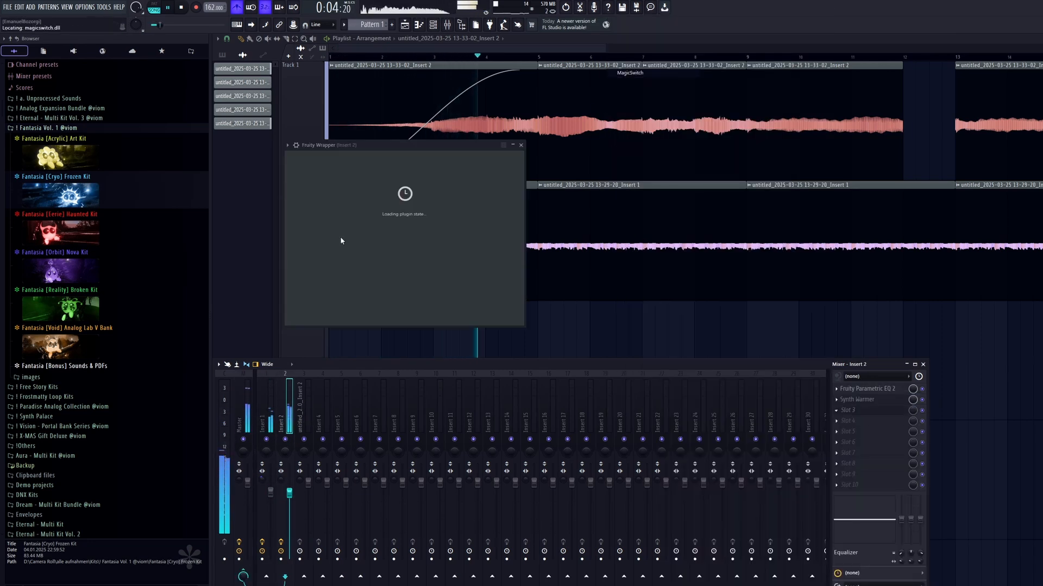
drag(335, 253, 323, 252)
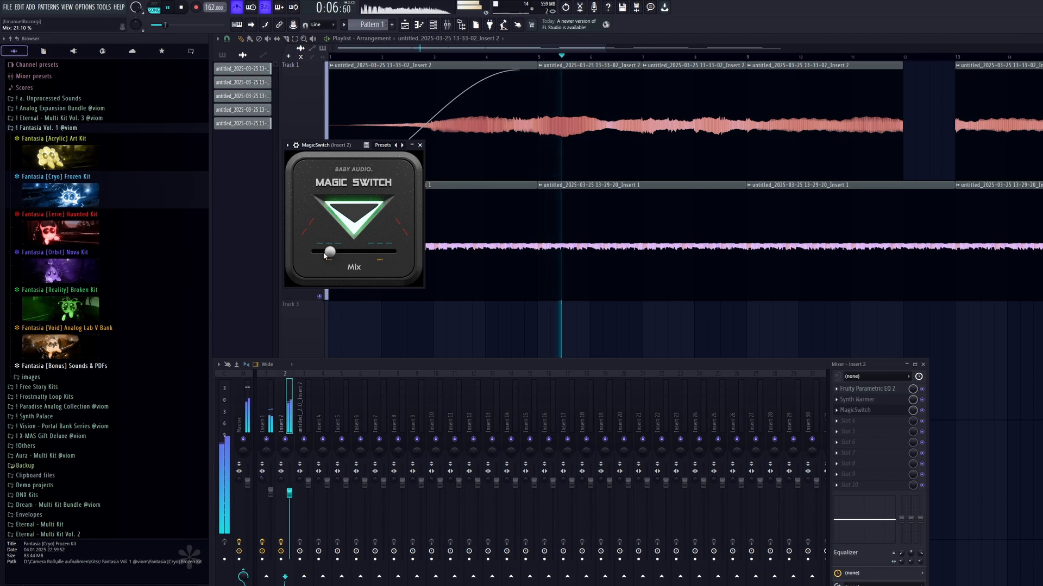
click(420, 145)
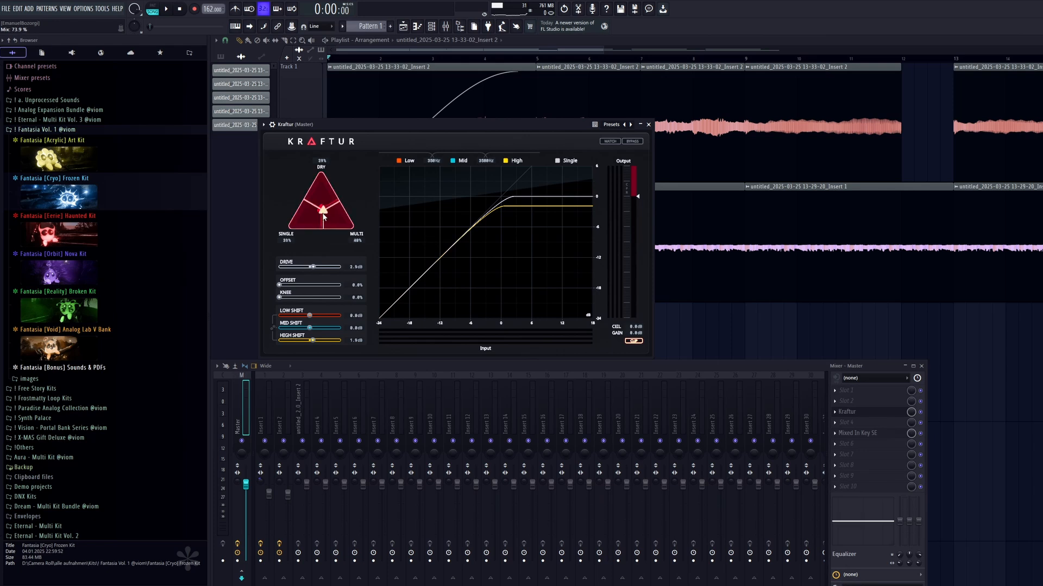
Set the Master's Kraftur blend to 0% dry, 53% single and 47% multi.
drag(324, 217, 317, 233)
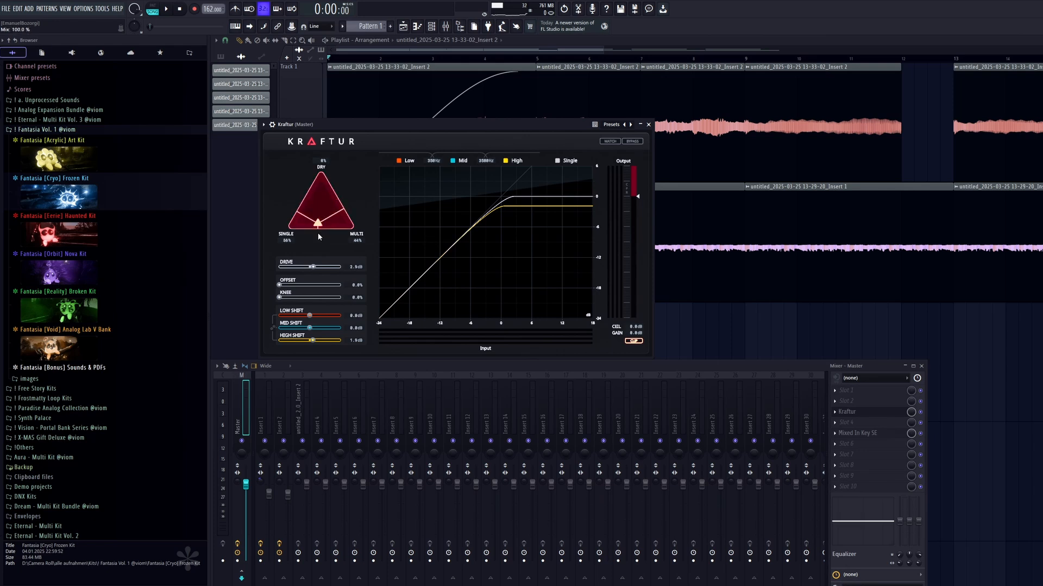
click(313, 144)
click(314, 144)
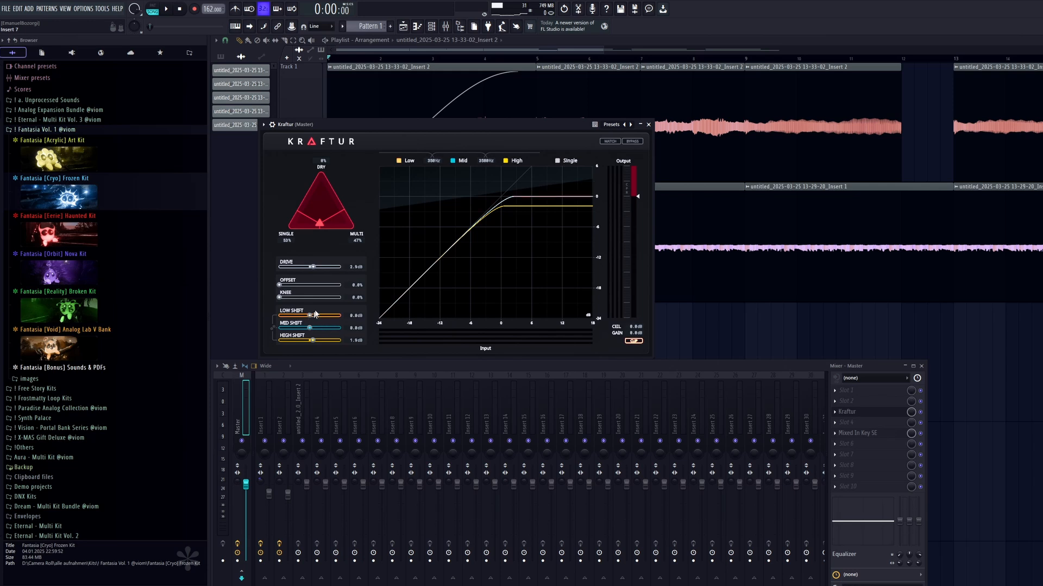
Solo Kraftur's low band during playback, set Low Shift to 1.1 dB and turn the solo off.
drag(423, 121, 421, 129)
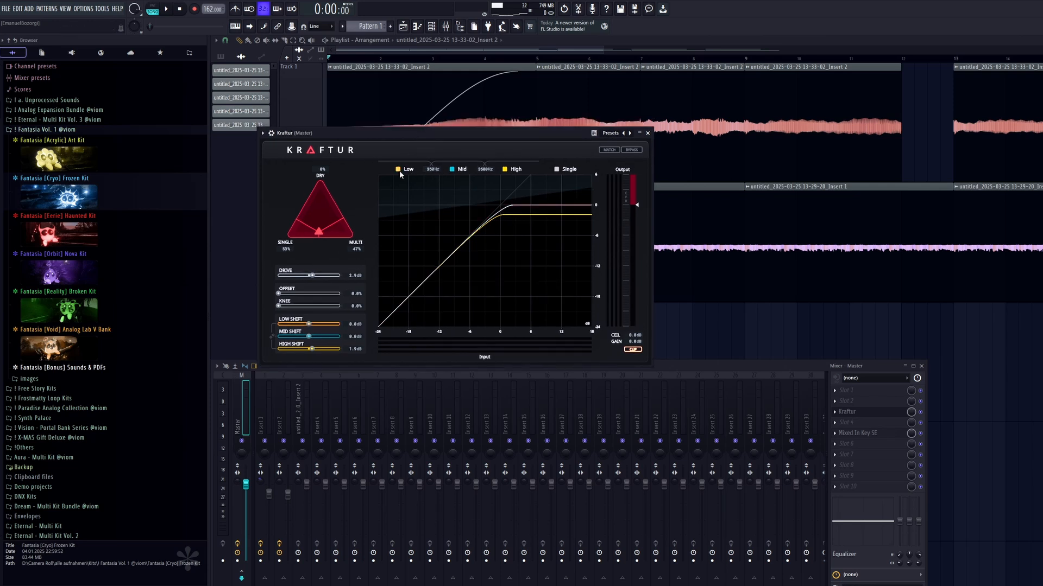
key(space)
click(399, 170)
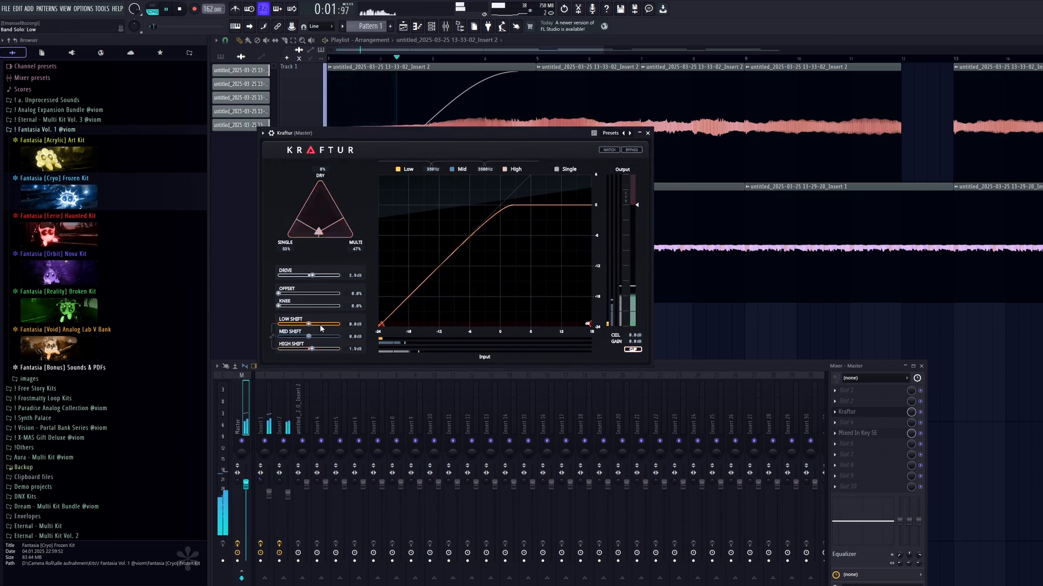
drag(309, 324, 311, 328)
click(401, 169)
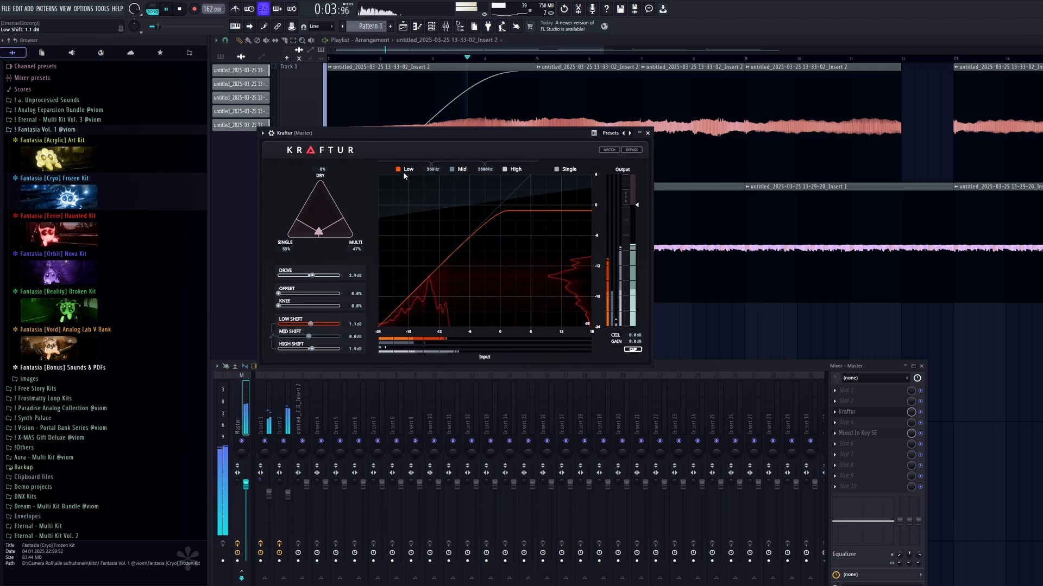
click(401, 169)
click(403, 170)
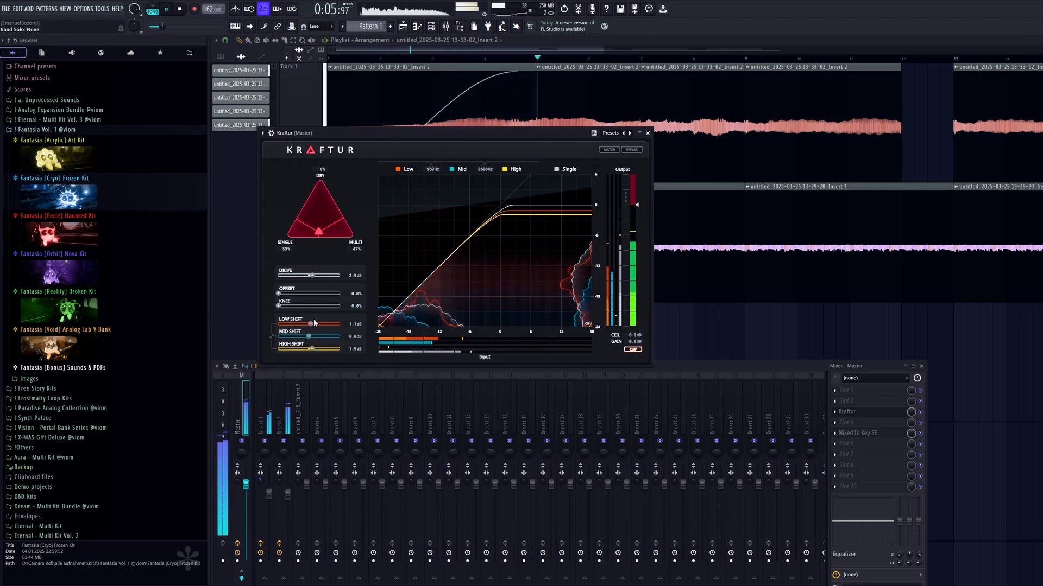
Set the Master's Kraftur Low Shift to about 1.4 dB and High Shift to about -0.1 dB, and stop playback.
drag(305, 330, 309, 341)
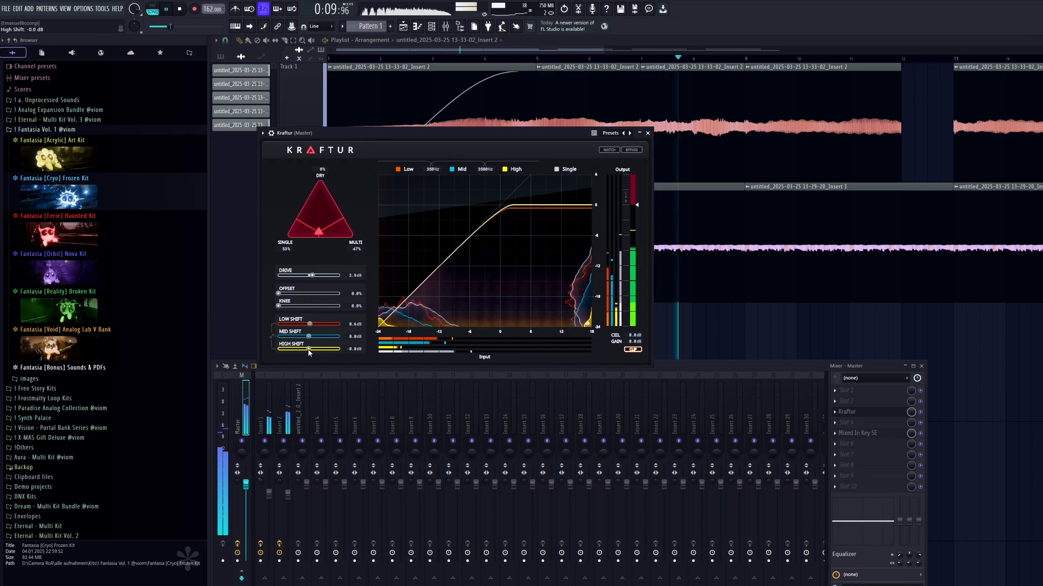
drag(309, 340, 311, 341)
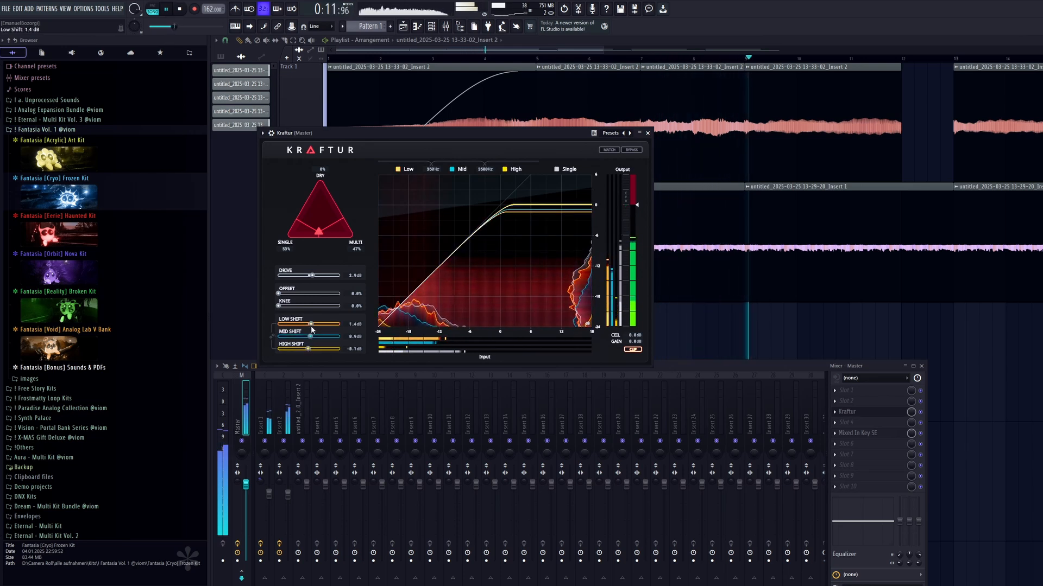
click(647, 133)
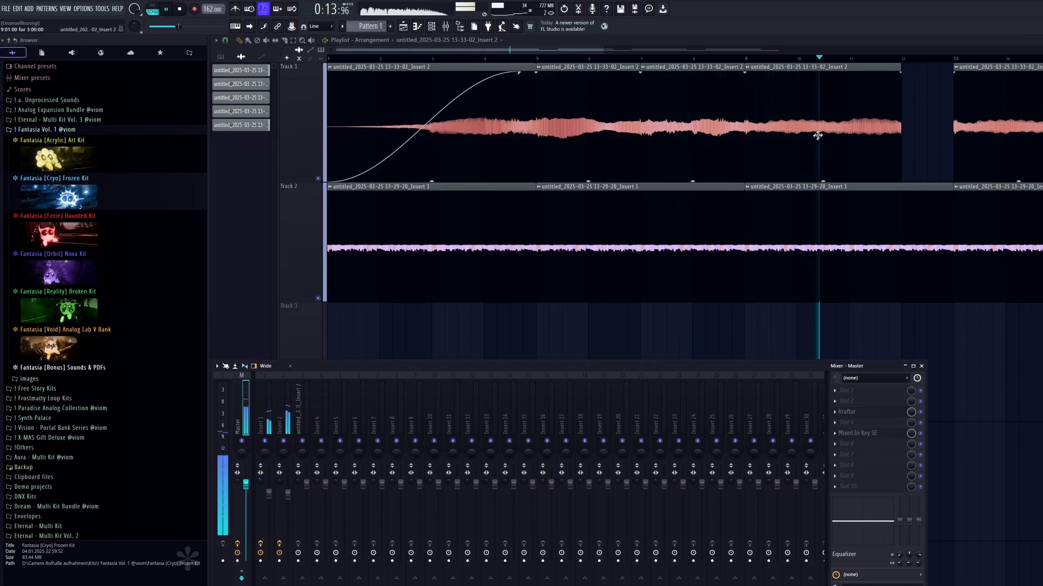
key(space)
key(F9)
Copy the first Track 2 clip to the start of Track 3 and make the copy unique.
ctrl+drag(496, 223, 358, 268)
shift+drag(489, 271, 497, 395)
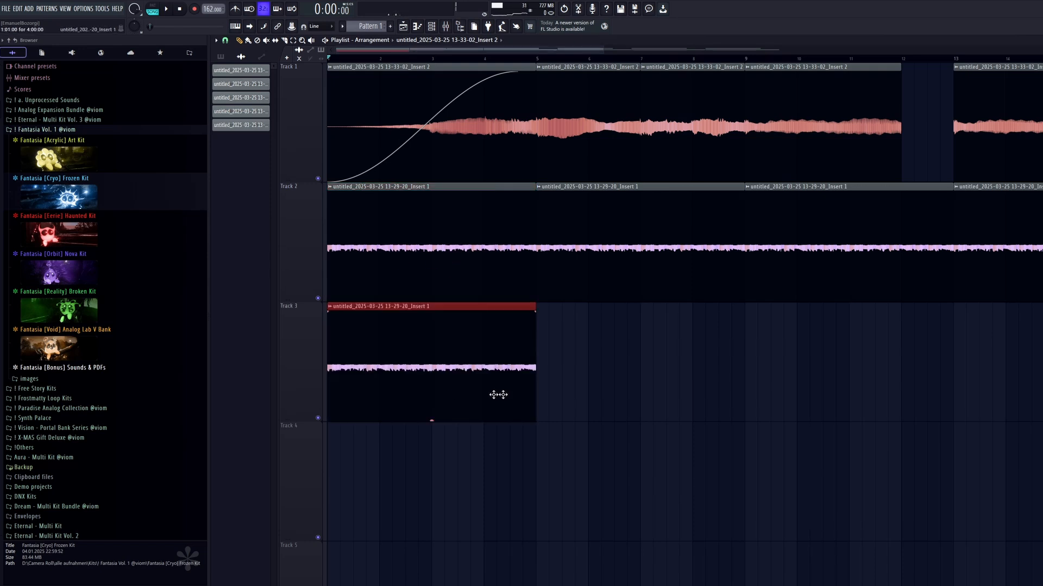
key(ctrl+d)
alt+scroll(348, 282, down, 3)
ctrl+scroll(332, 266, up, 3)
click(330, 257)
click(437, 333)
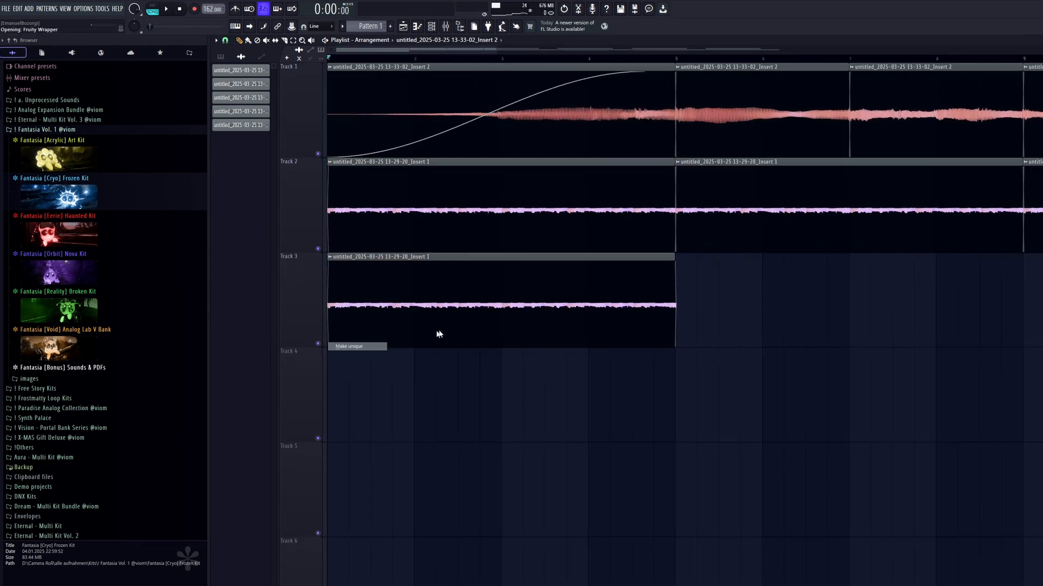
Reverse the unique Track 3 clip and lower its pitch in Resample mode.
key(Escape)
double_click(432, 293)
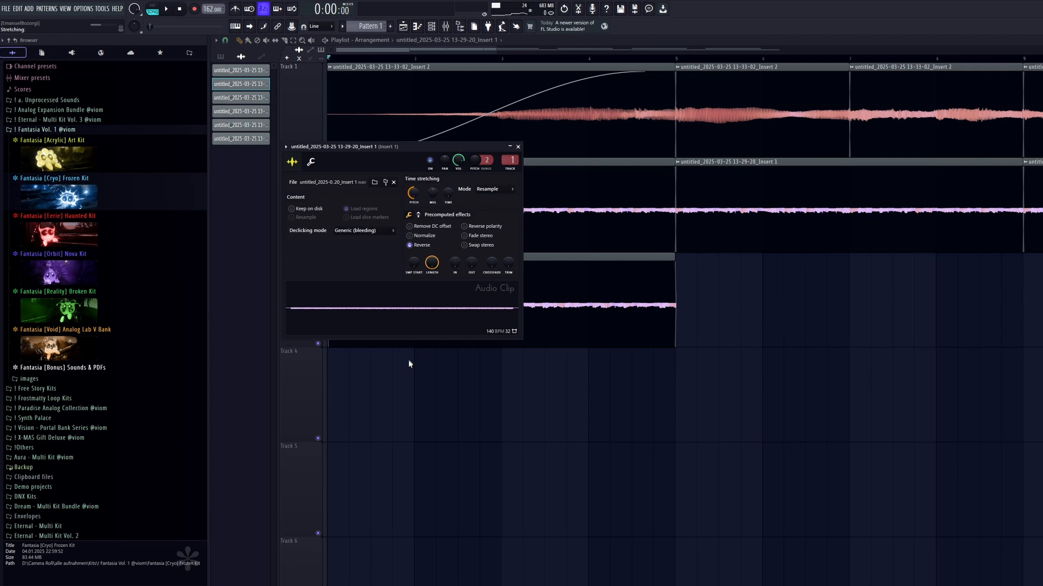
key(Escape)
Slice the Track 3 clip at the bar lines and delete the pieces in bars 1 and 3.
ctrl+scroll(332, 342, up, 1)
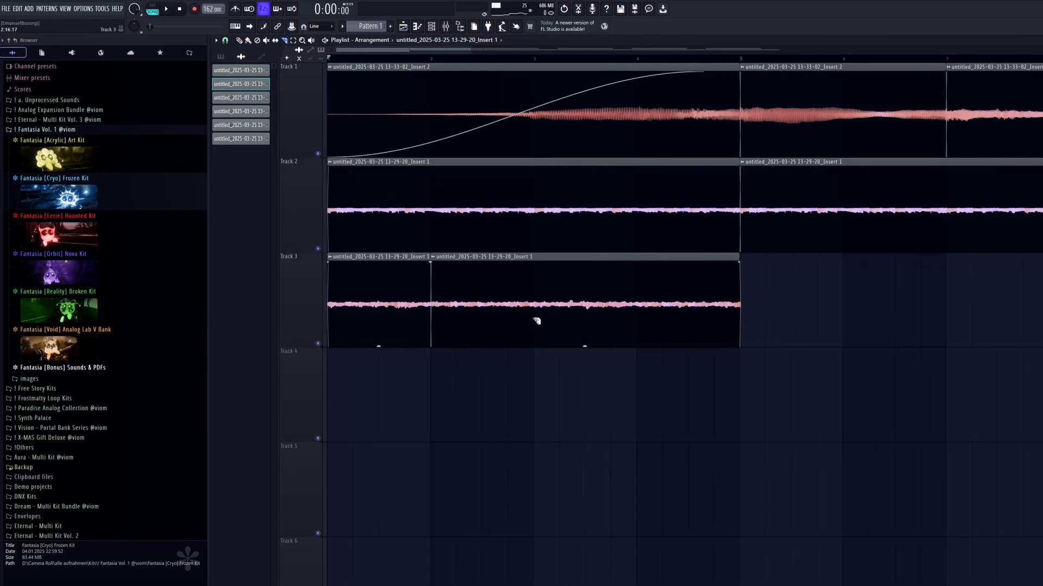
right_click(415, 311)
right_click(610, 328)
key(space)
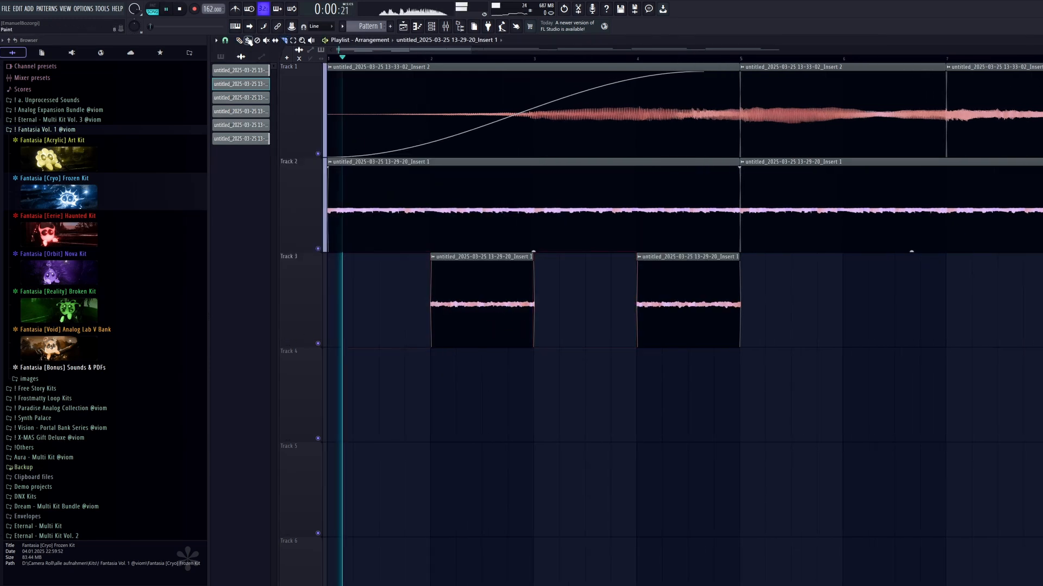
Apply full-length fade-ins to both Track 3 clips and raise their gain while playing the arrangement.
drag(433, 265, 539, 274)
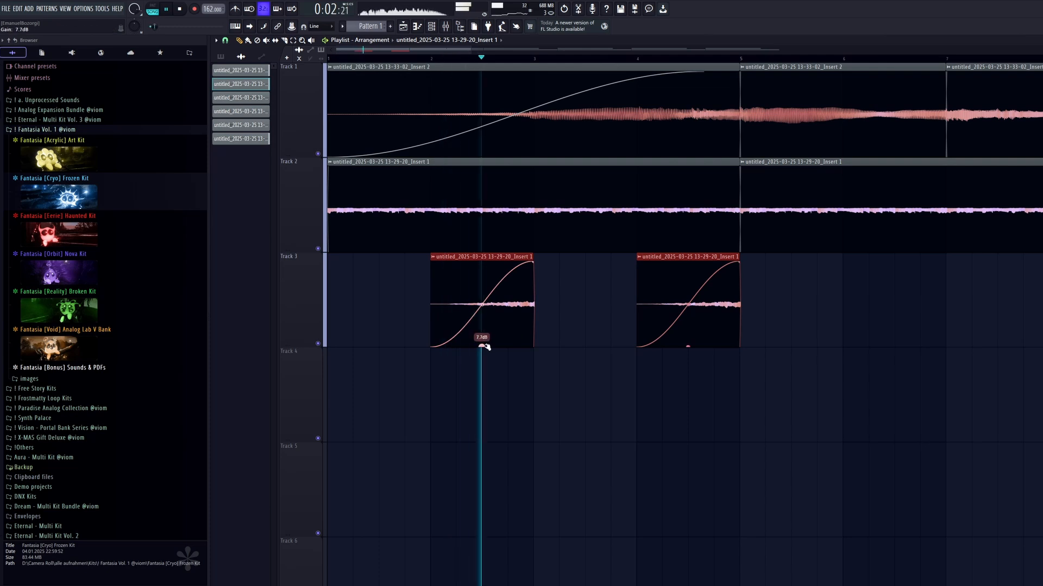
drag(482, 347, 483, 337)
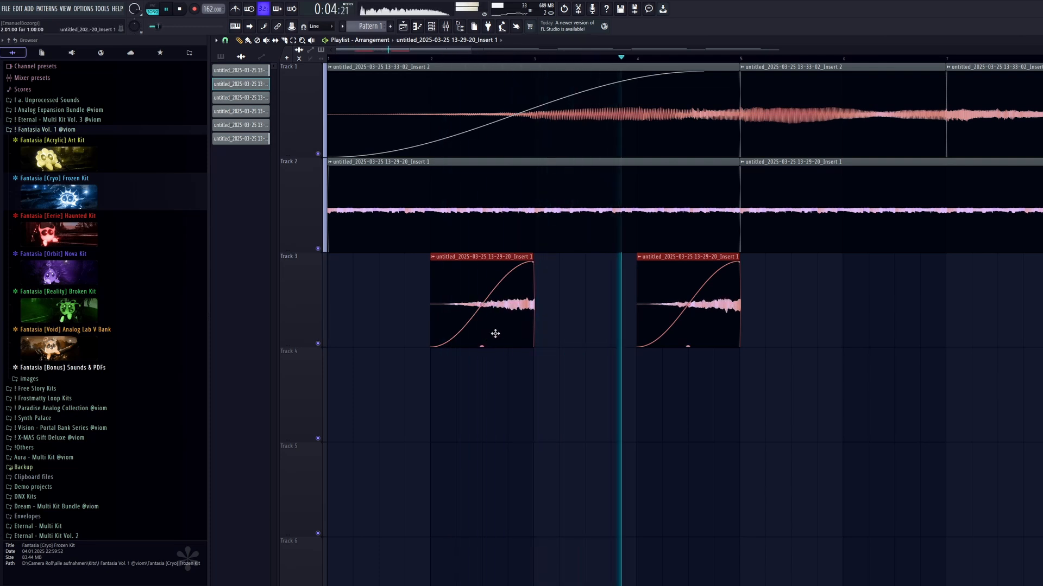
key(space)
Load Fruity Parametric EQ 2 in slot 1 of the reversed clip's mixer track and cut the low frequencies.
key(F9)
click(299, 405)
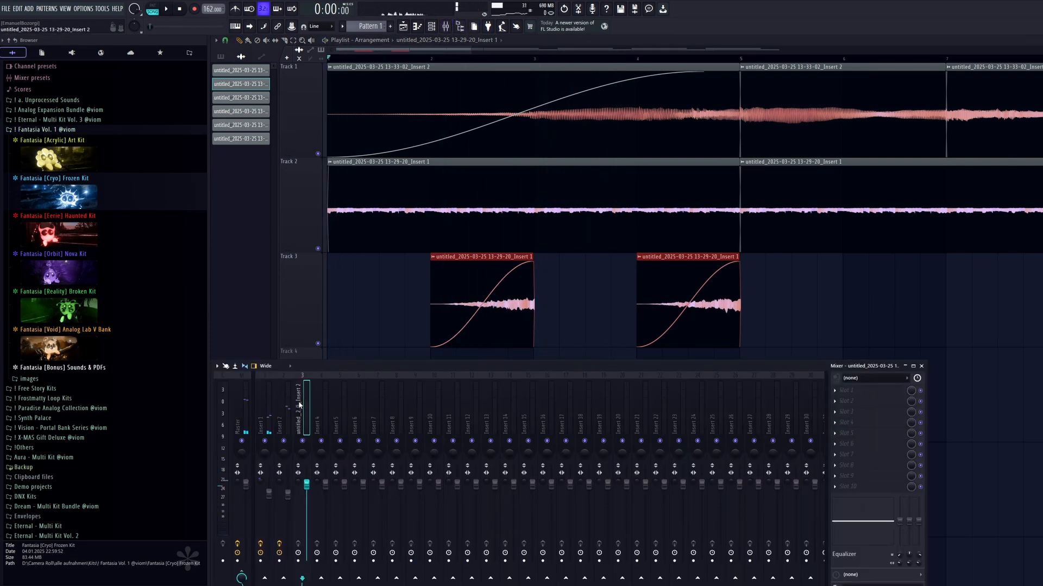
click(845, 391)
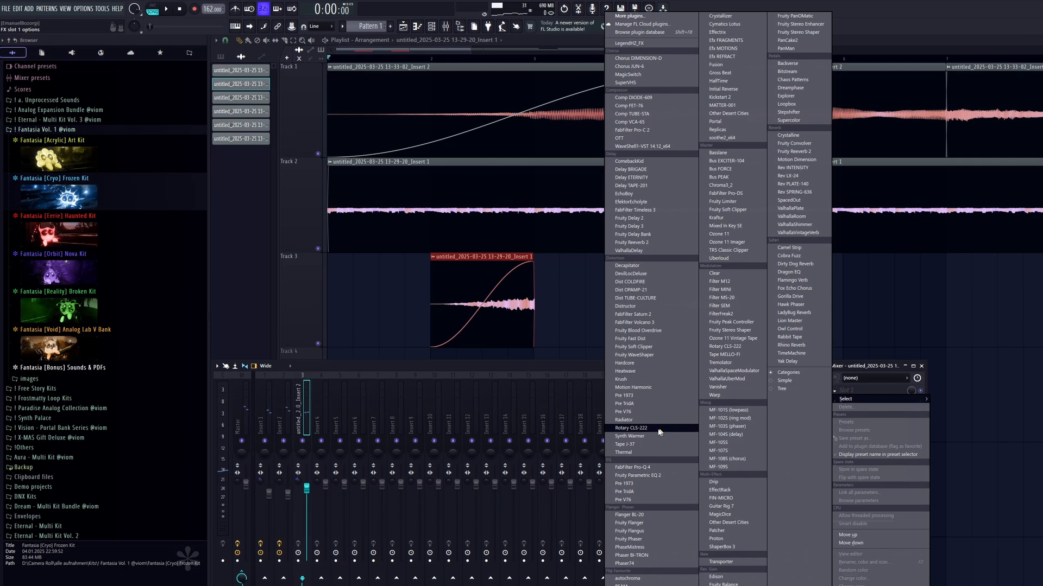
click(646, 473)
click(491, 80)
key(space)
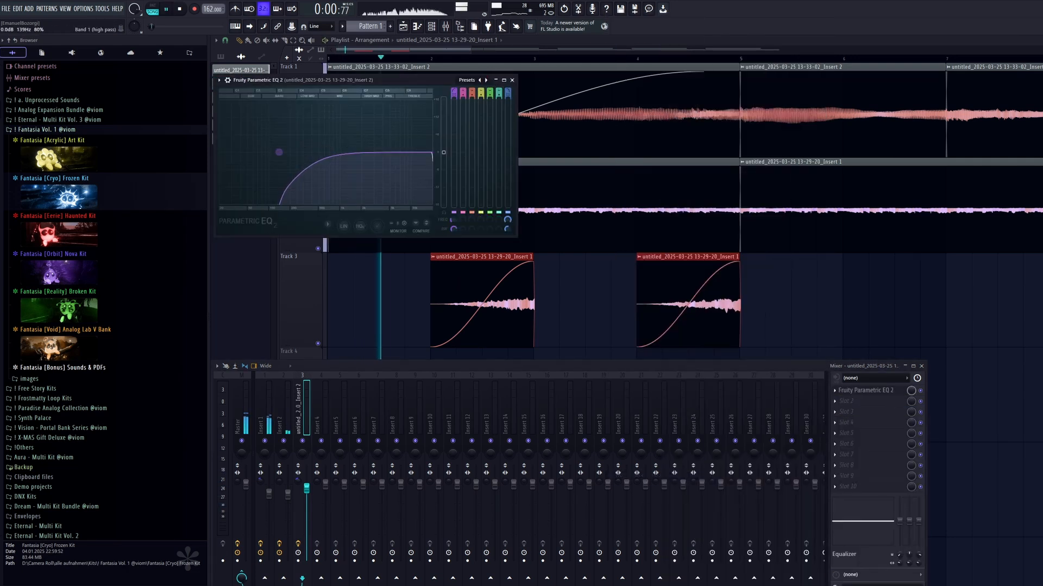
click(512, 80)
Add Synth Warmer in slot 2 with 8.5 dB drive and lower its filter cutoff.
key(space)
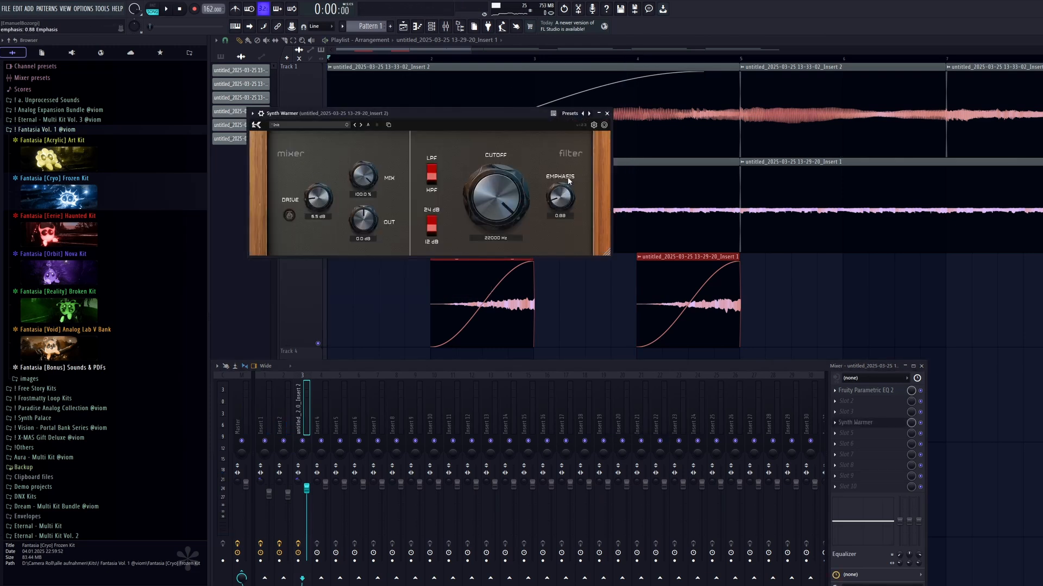
drag(524, 206, 522, 222)
click(608, 114)
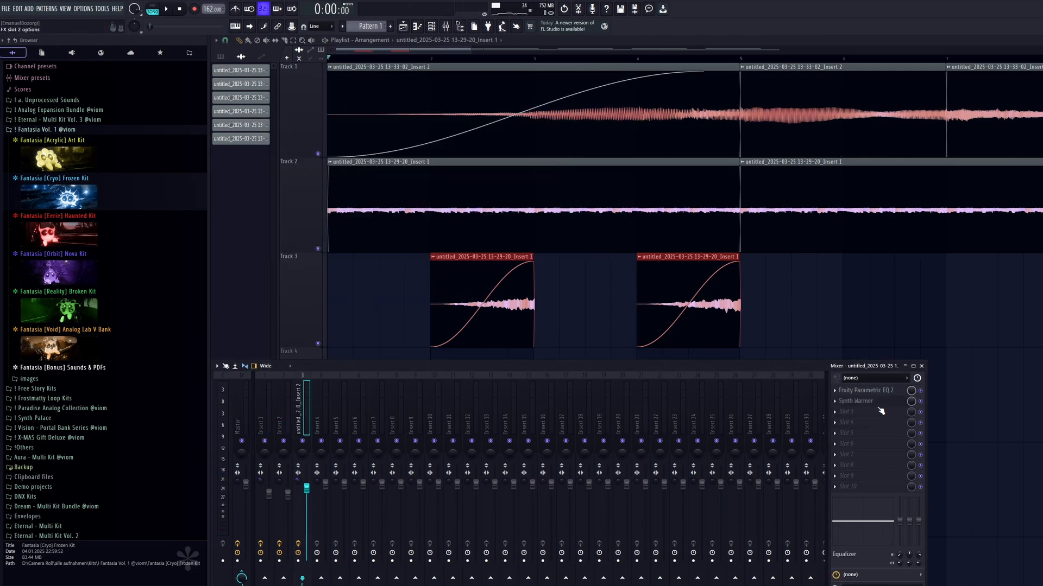
Load FabFilter Timeless 3 in slot 3 and sync its delay time to 1/8 Note.
click(880, 411)
click(635, 210)
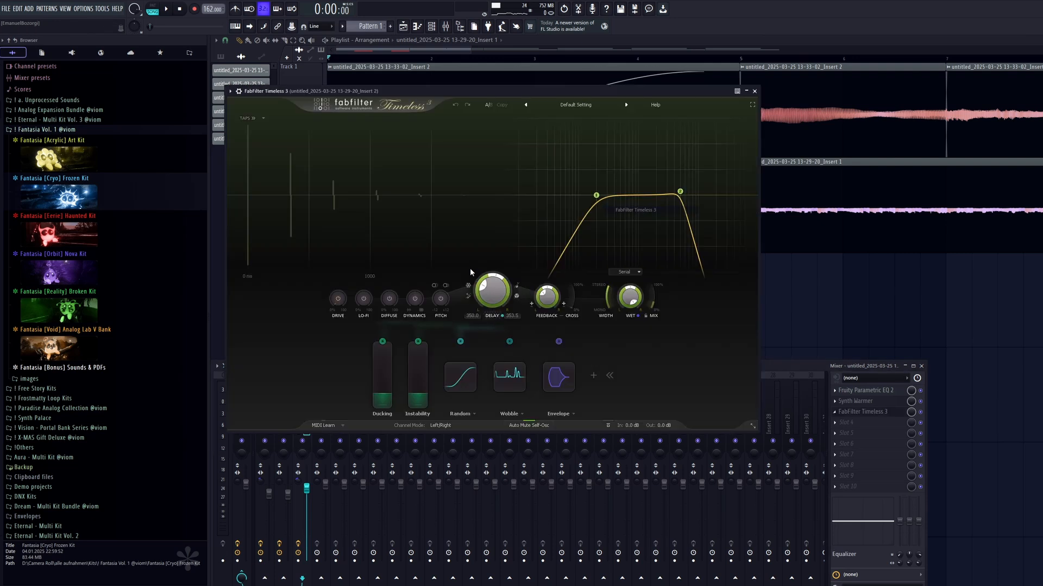
click(516, 286)
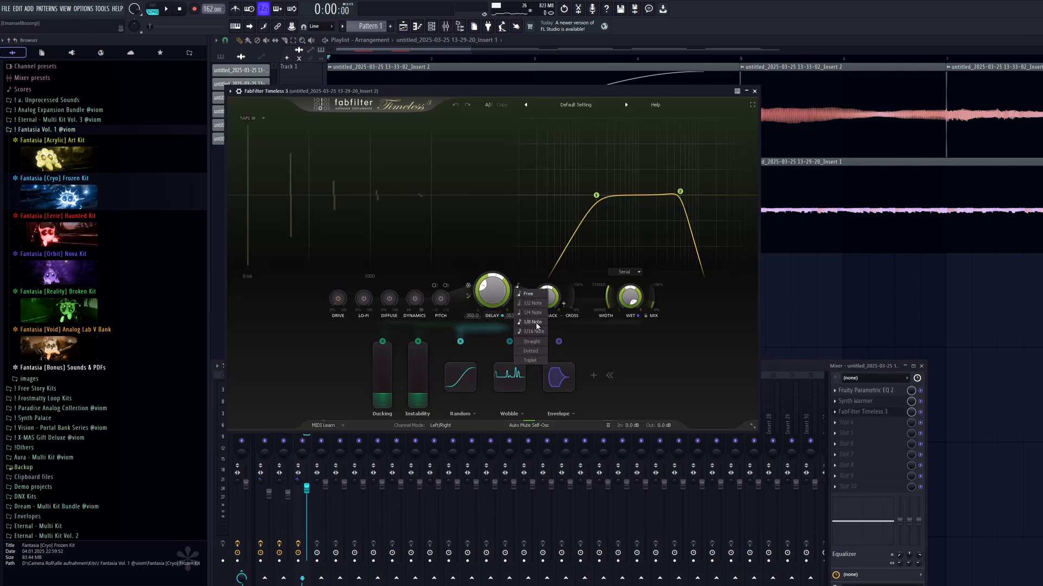
click(535, 323)
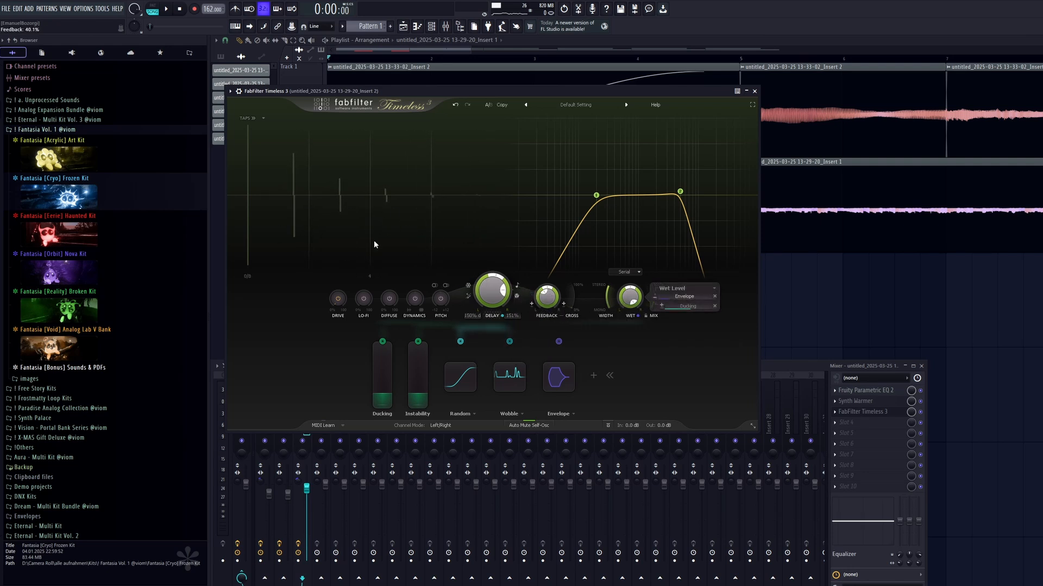
Set the Timeless 3 filters to about 269 Hz and 15.5 kHz, and raise Ducking, Drive and Dynamics.
drag(680, 192, 709, 196)
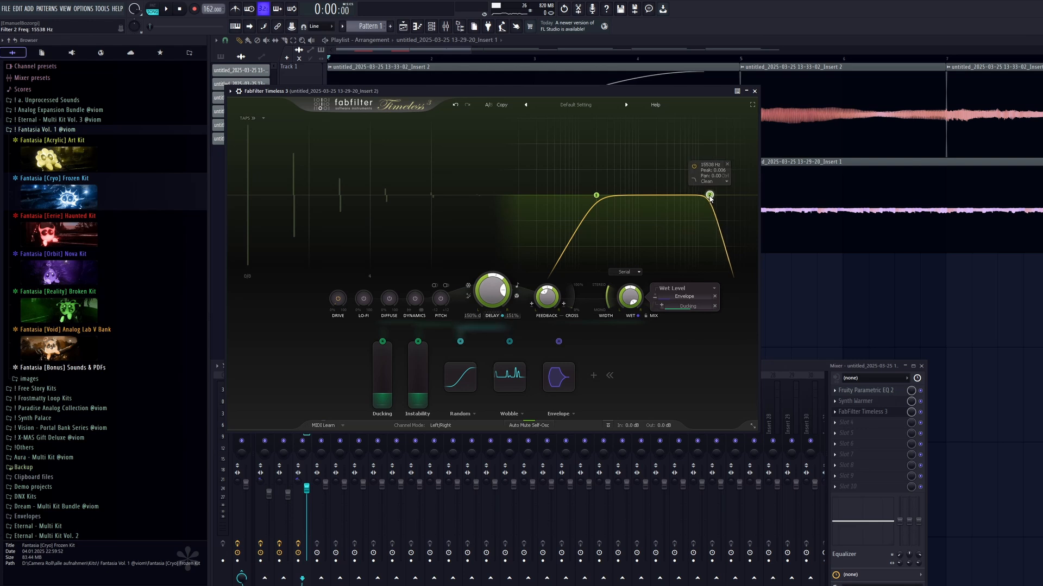
drag(596, 196, 605, 197)
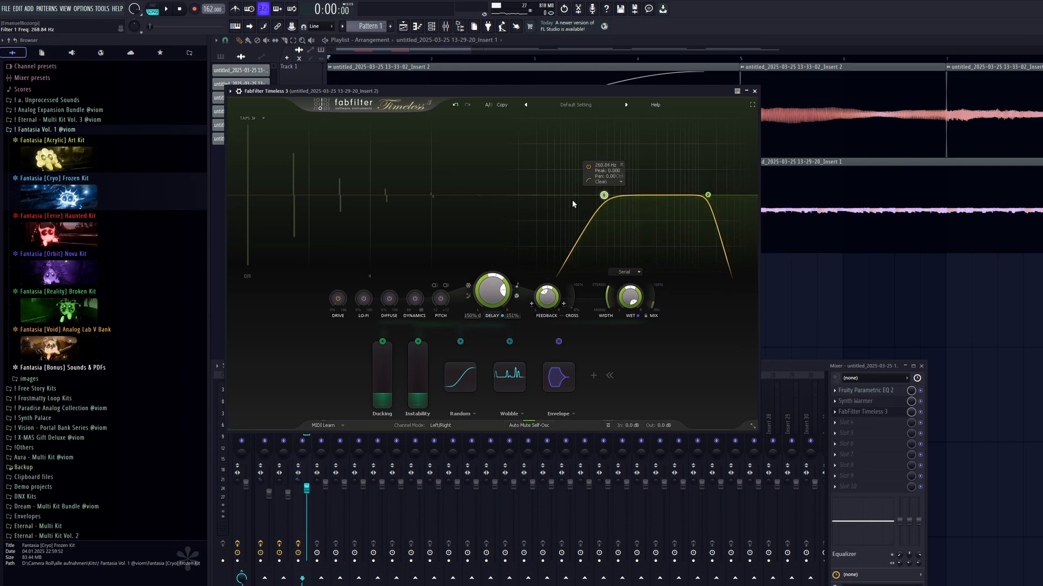
drag(385, 388, 390, 378)
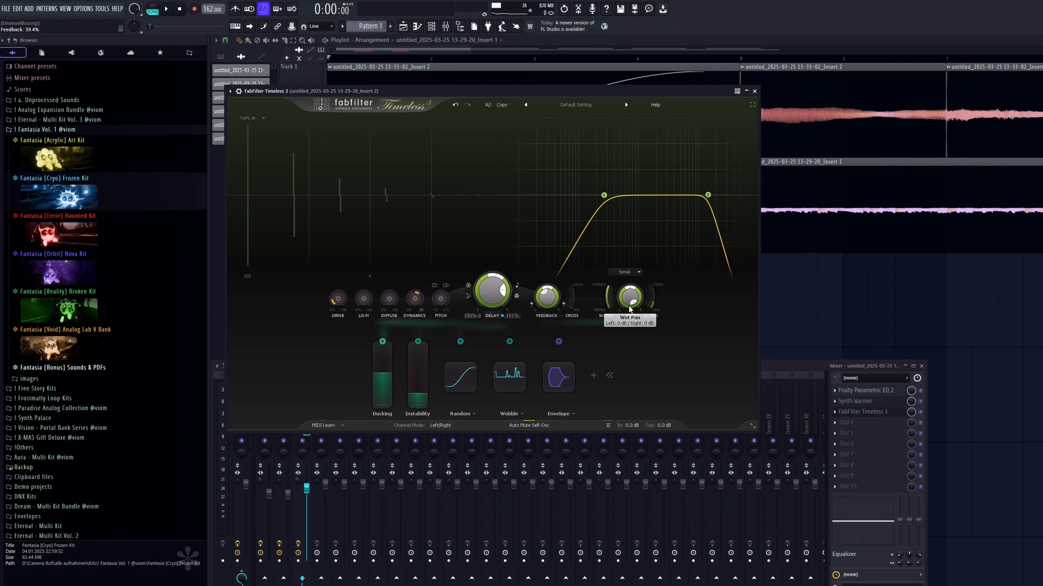
Solo the reversed clip's mixer track, switch Timeless 3 to ping-pong delay and listen to the processed clips.
drag(641, 87, 637, 94)
key(space)
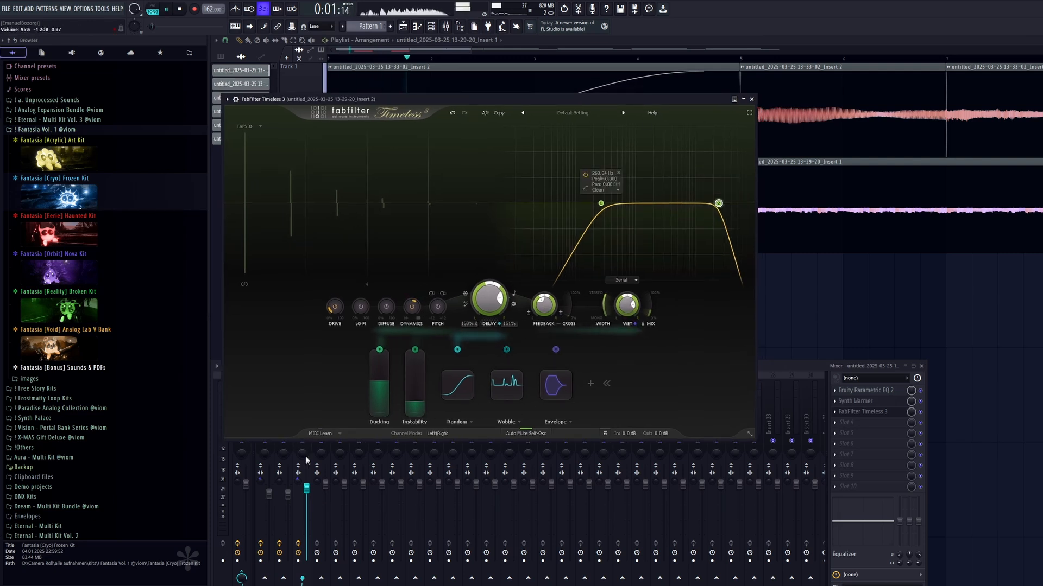
click(305, 454)
drag(535, 98, 533, 101)
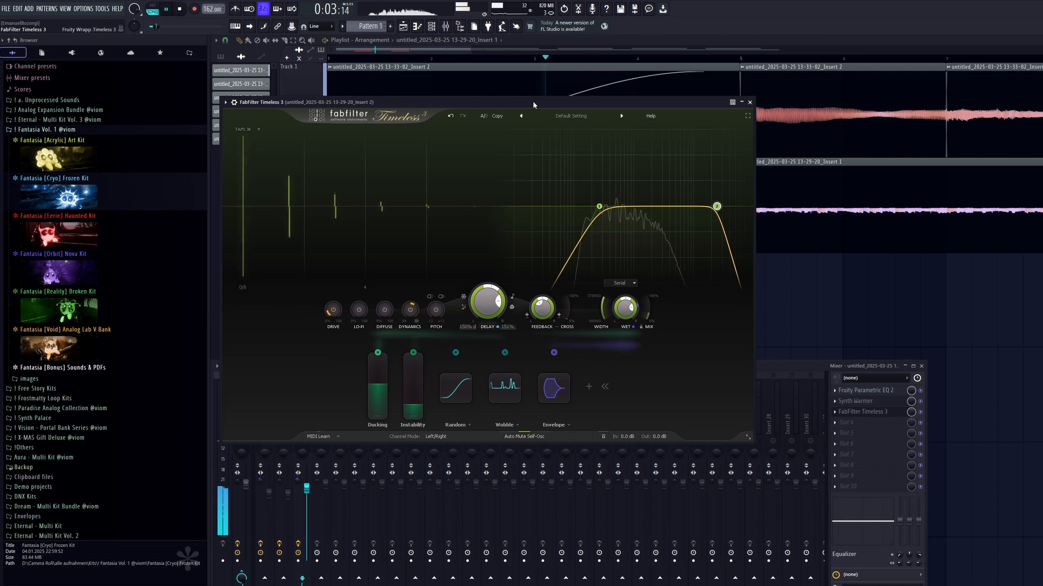
key(space)
click(463, 298)
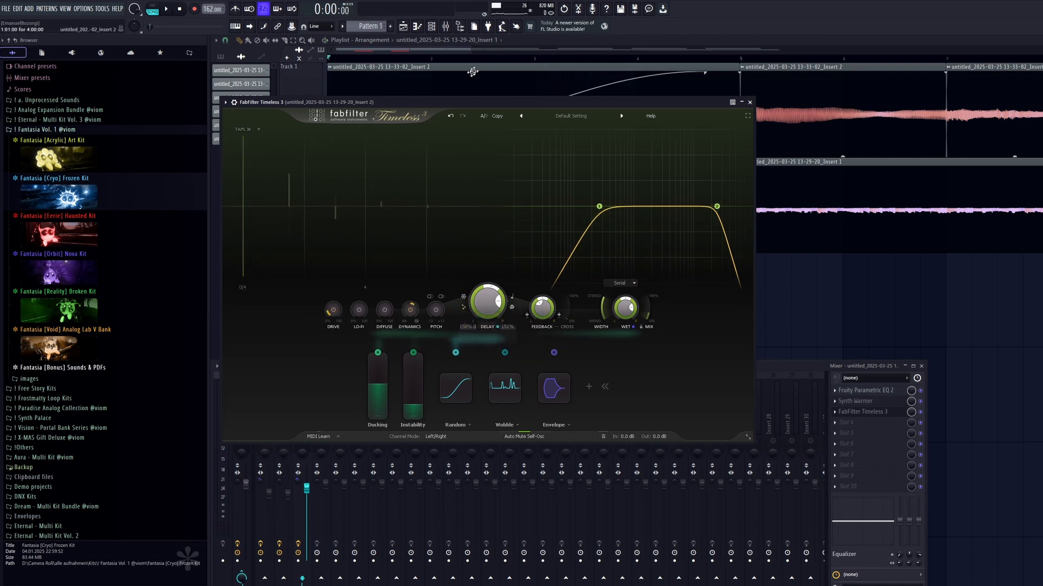
click(443, 59)
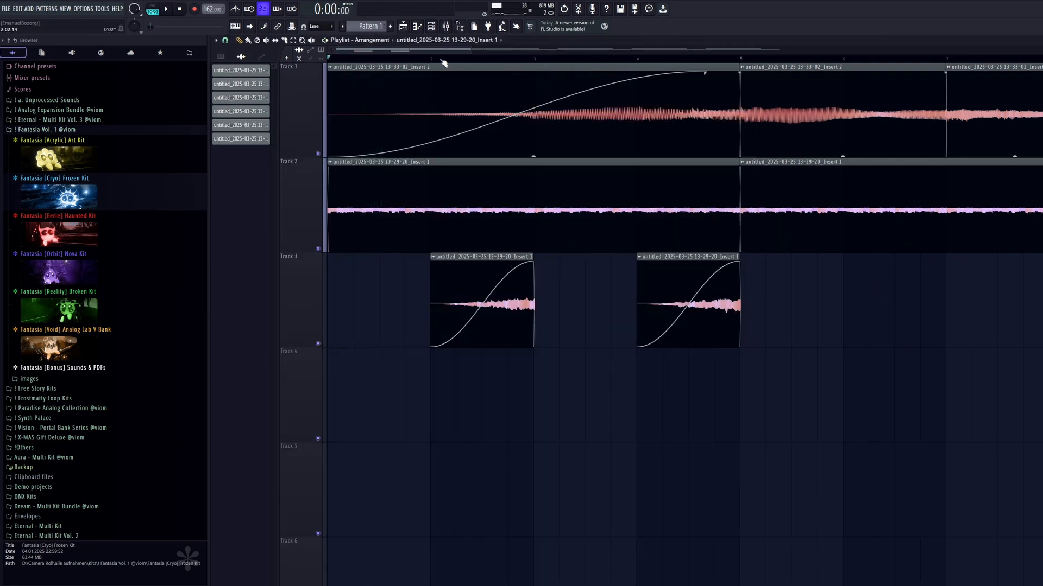
click(460, 27)
click(448, 28)
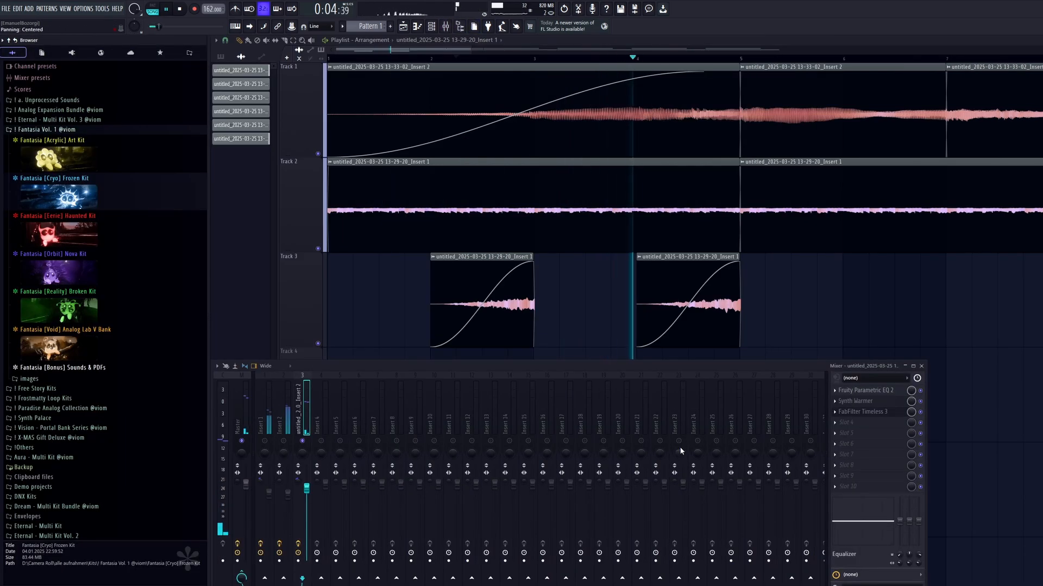
key(space)
Consolidate the two Track 3 clips and place the reversed, faded-in result as a two-bar clip starting at bar 2.
ctrl+click(831, 326)
scroll(722, 312, down, 3)
drag(689, 312, 334, 304)
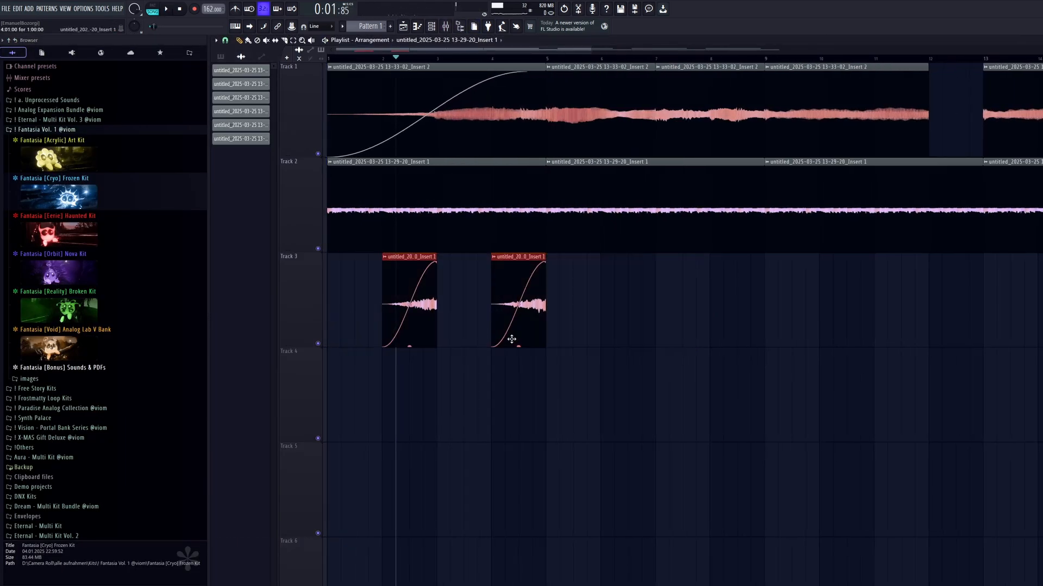
scroll(434, 293, down, 4)
drag(413, 279, 1020, 283)
scroll(1015, 304, up, 4)
drag(1014, 320, 740, 323)
drag(740, 320, 632, 285)
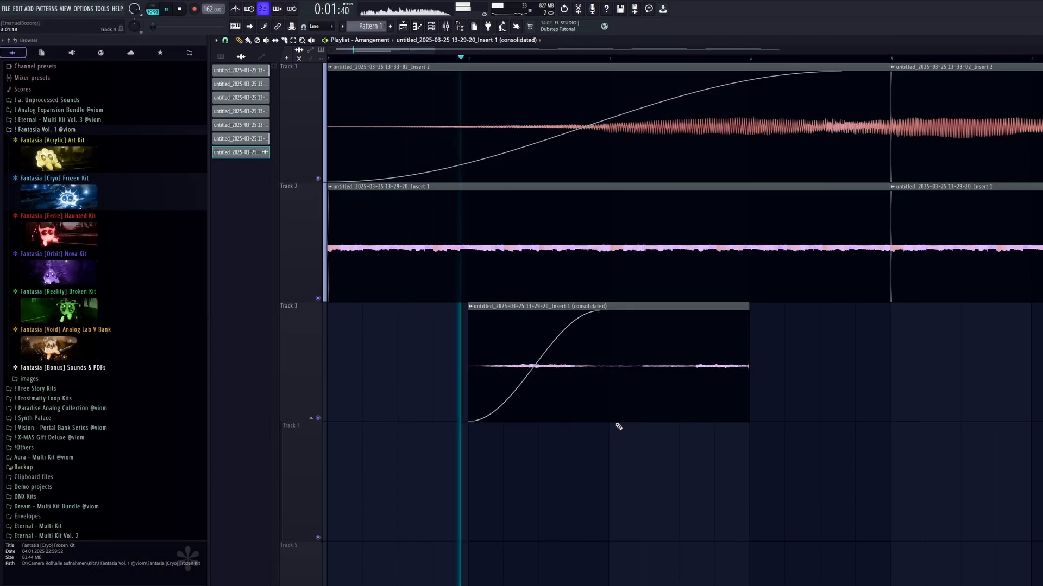
Raise the gain of the consolidated Track 3 clip during playback and add a very short fade-out at its end.
drag(608, 421, 608, 407)
ctrl+click(663, 490)
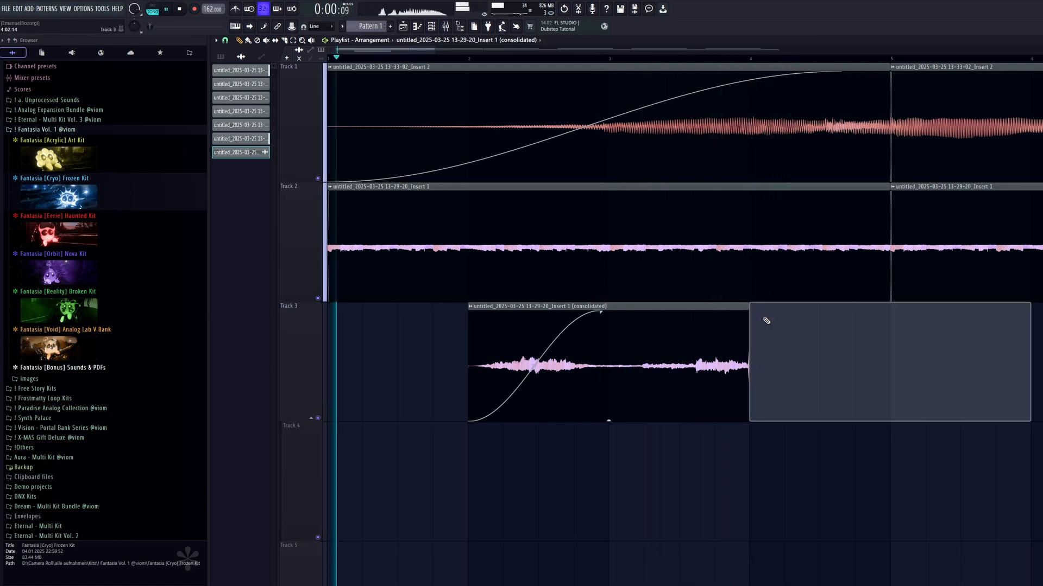
drag(749, 314, 747, 315)
Set the consolidated clip's pitch shift to about -1190 cents in Stretch mode and play the arrangement.
double_click(737, 326)
key(space)
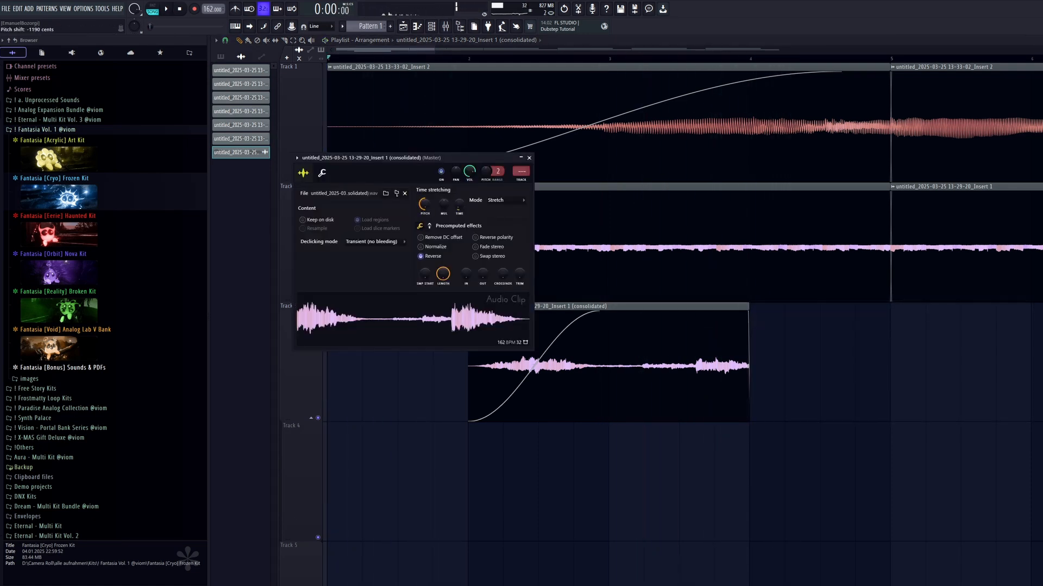
click(529, 158)
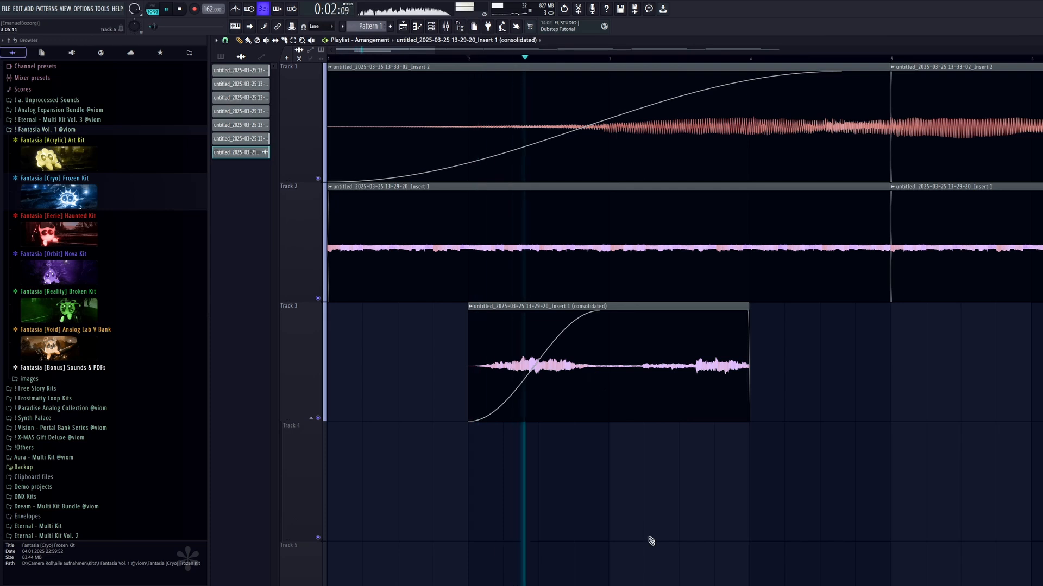
scroll(619, 402, down, 3)
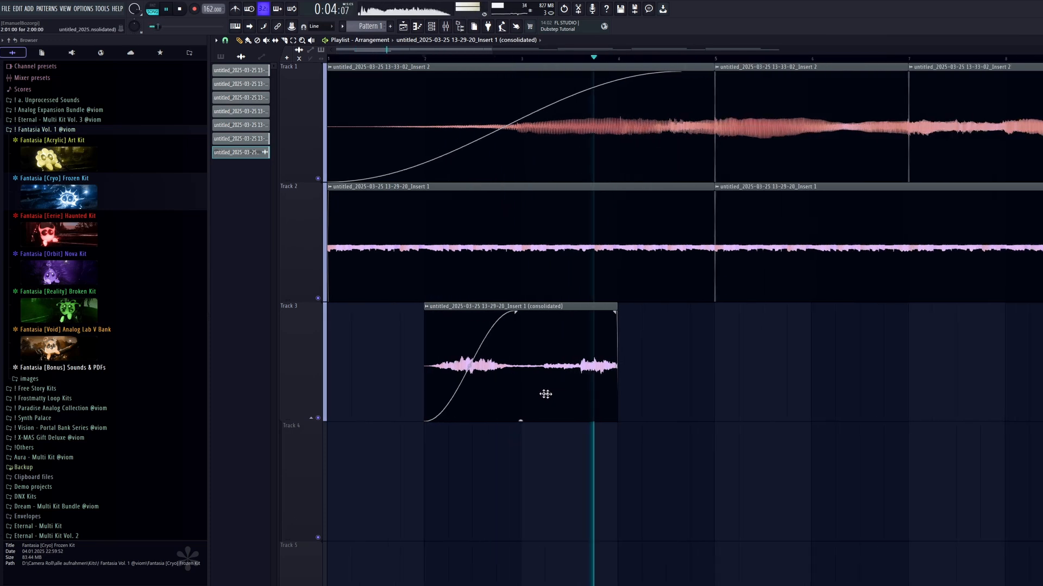
key(space)
key(space)
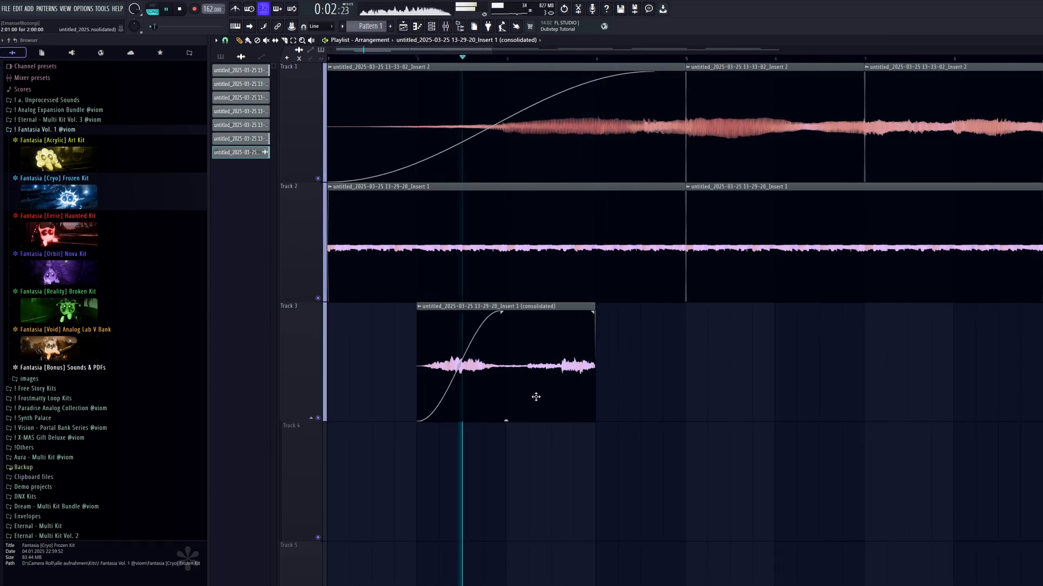
Cut the consolidated Track 3 clip at bar 3, delete its first half and play the remainder.
right_click(512, 373)
key(space)
key(space)
click(221, 56)
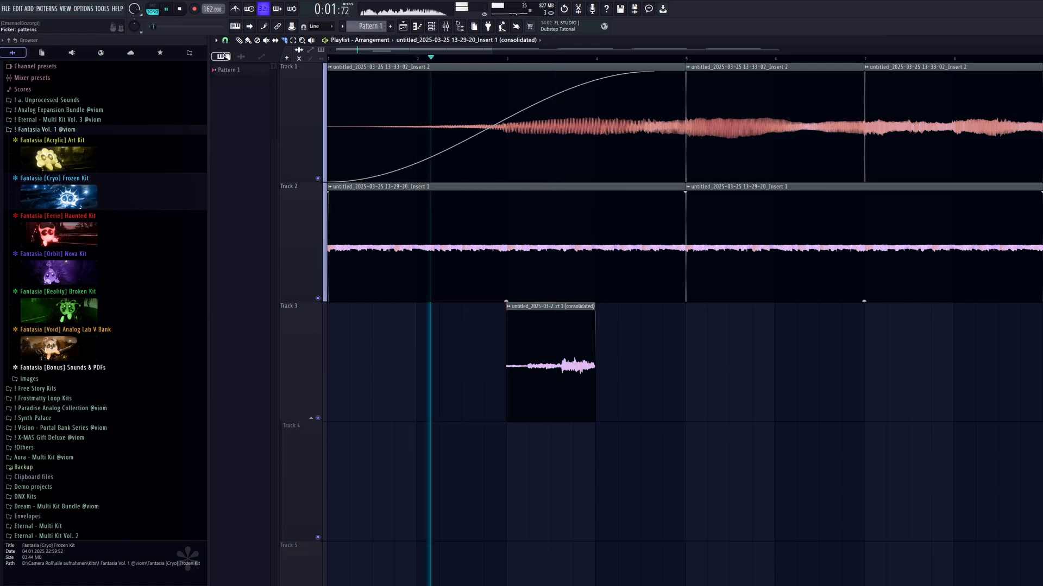
Copy the remaining one-bar Track 3 clip from bar 3 to bar 2 and play the arrangement.
key(space)
drag(532, 365, 443, 366)
key(space)
click(543, 375)
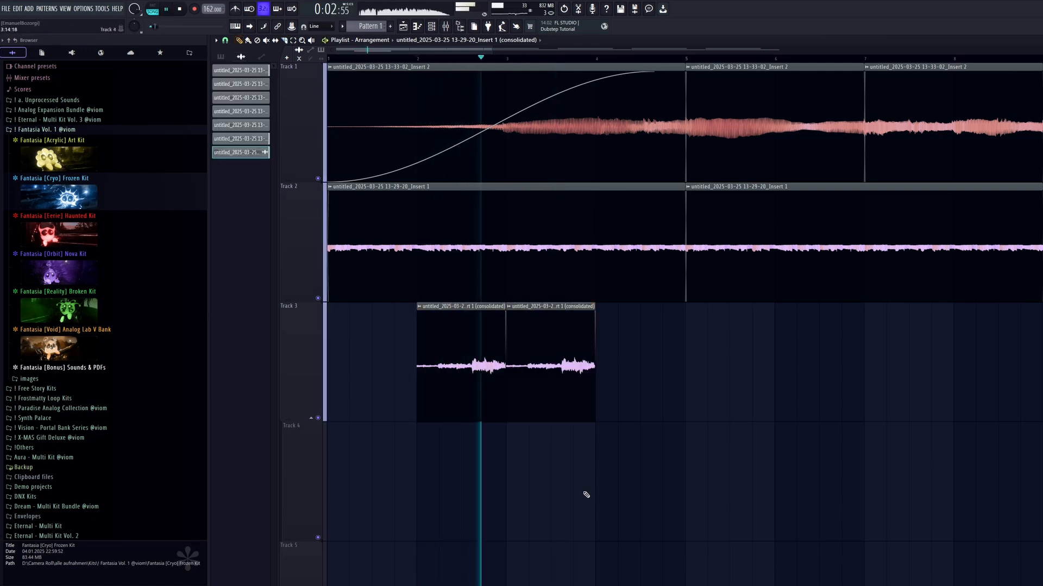
Duplicate the one-bar Track 3 clips and arrange them as two pairs starting at bars 3 and 7.
drag(614, 378, 456, 380)
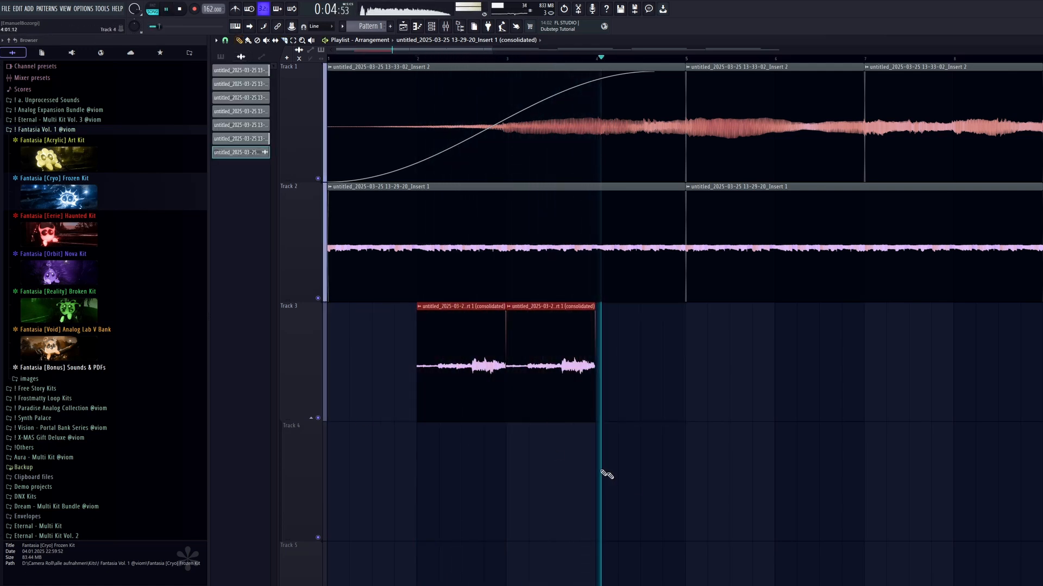
key(ctrl+b)
key(space)
scroll(646, 461, down, 1)
right_click(679, 379)
right_click(447, 379)
drag(704, 379, 538, 383)
scroll(584, 437, down, 3)
key(ctrl+b)
scroll(771, 340, down, 1)
drag(576, 331, 673, 343)
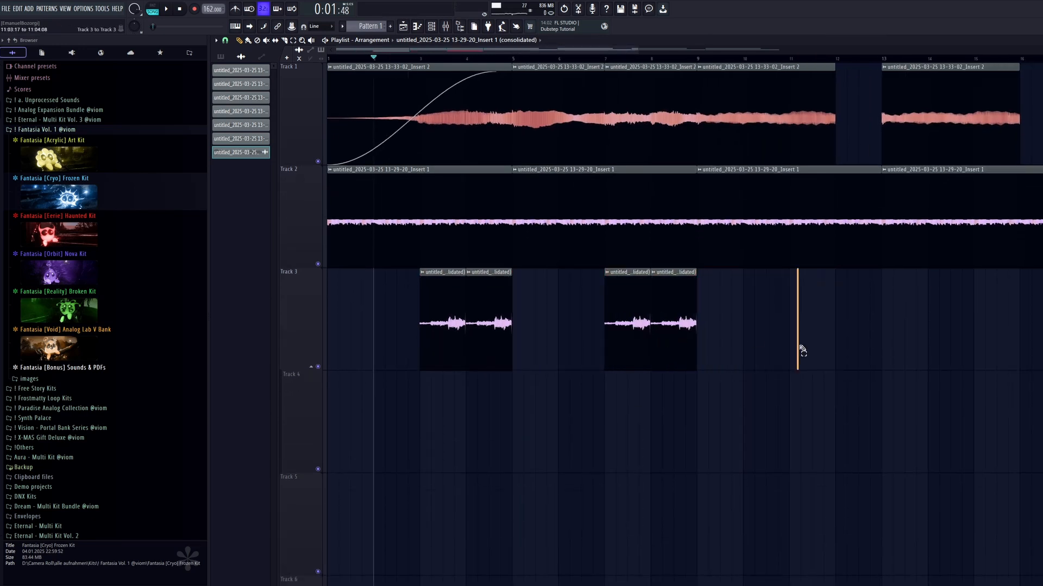
Move the second pair of Track 3 clips from bar 7 to bar 25 and select bars 25 to 34 on the timeline.
scroll(803, 352, down, 2)
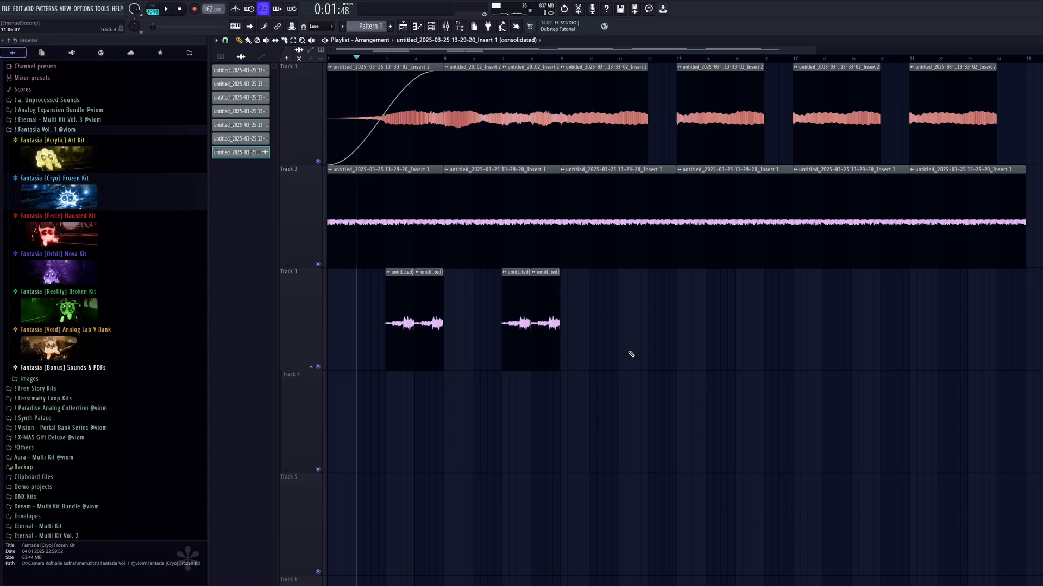
drag(582, 336, 809, 341)
scroll(685, 388, down, 2)
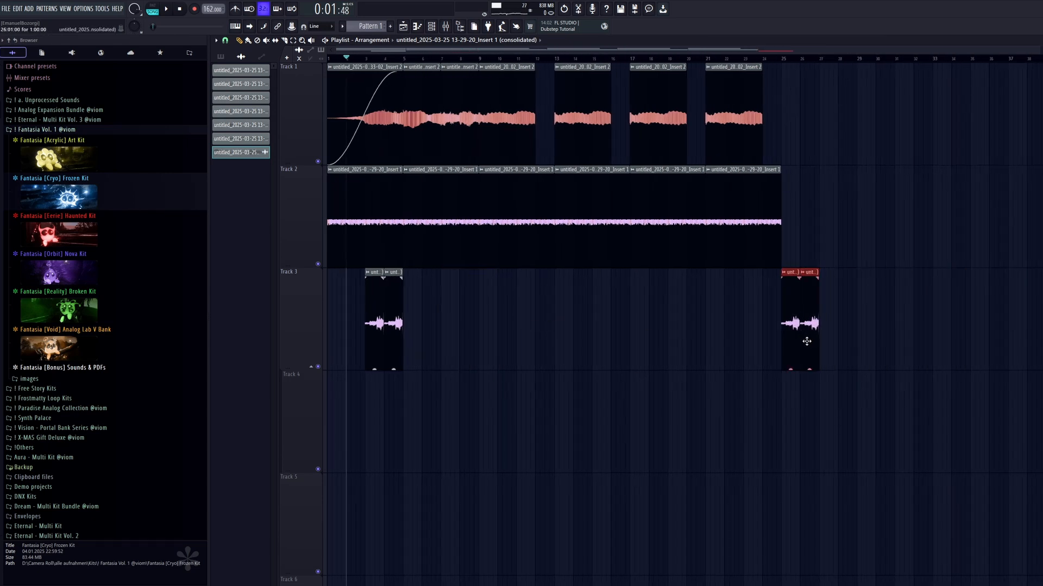
scroll(765, 316, down, 1)
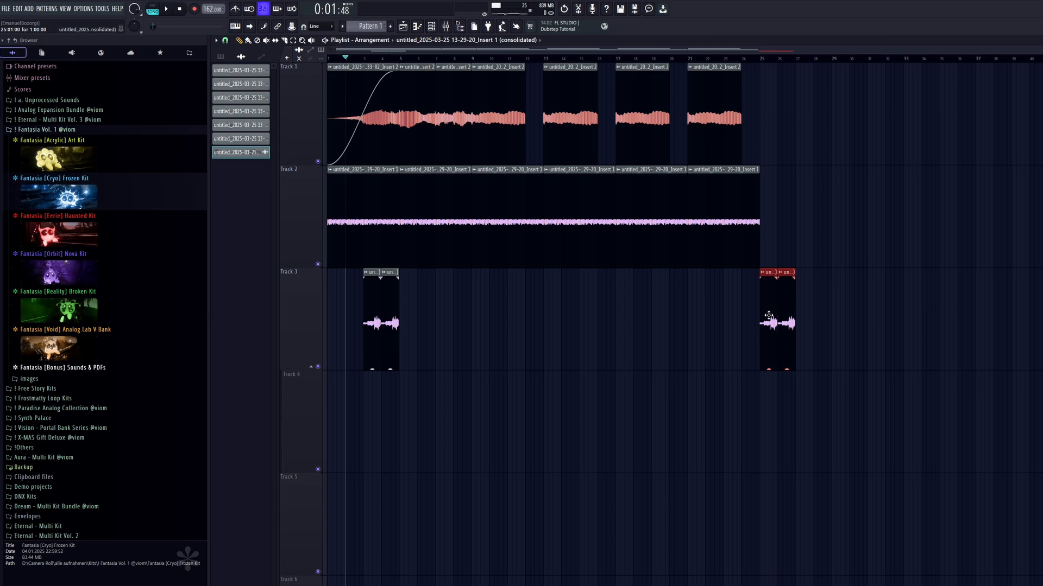
scroll(896, 332, up, 4)
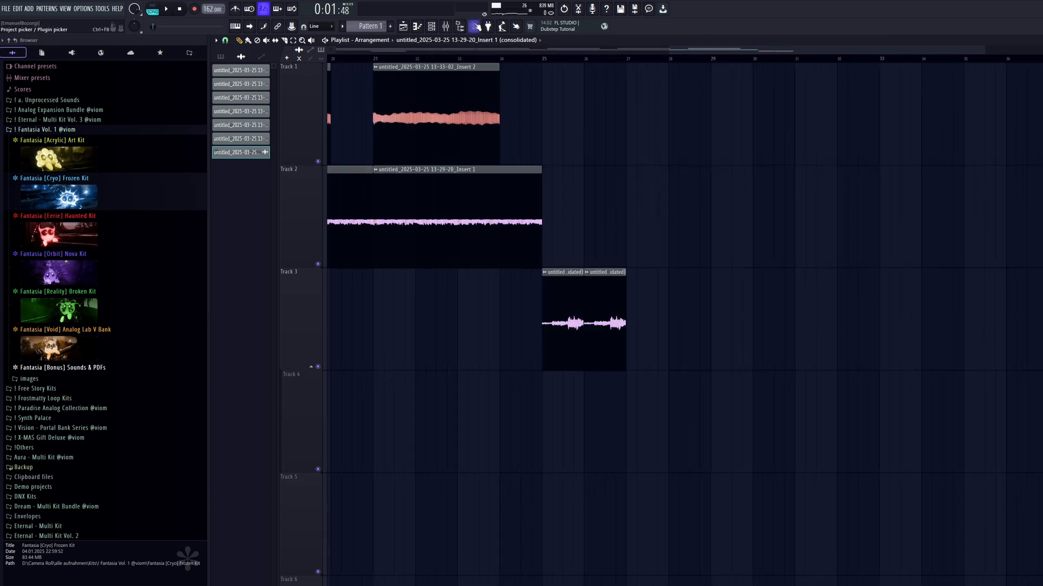
drag(547, 63, 923, 74)
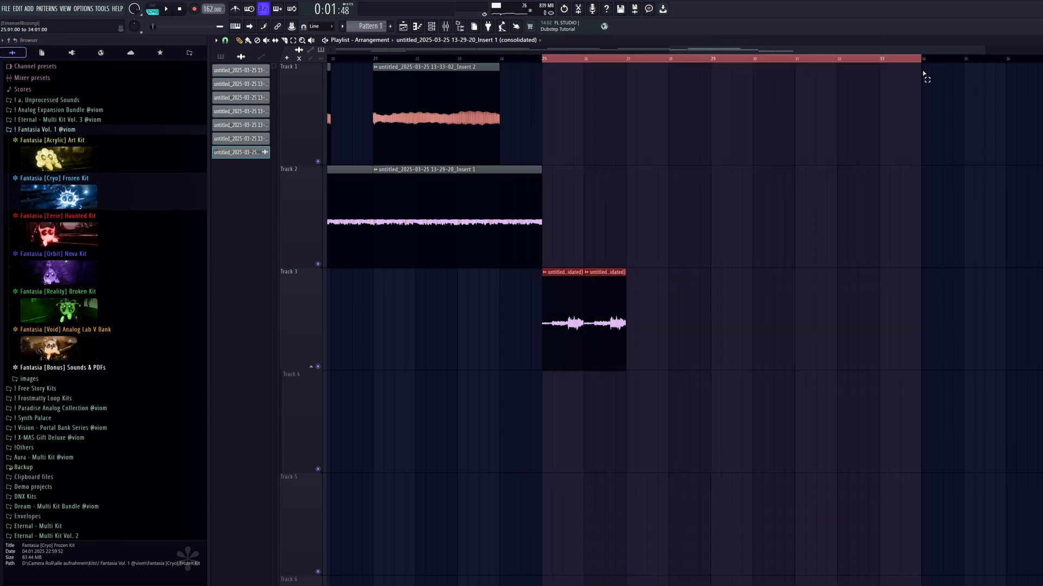
scroll(923, 71, down, 4)
ctrl+click(741, 62)
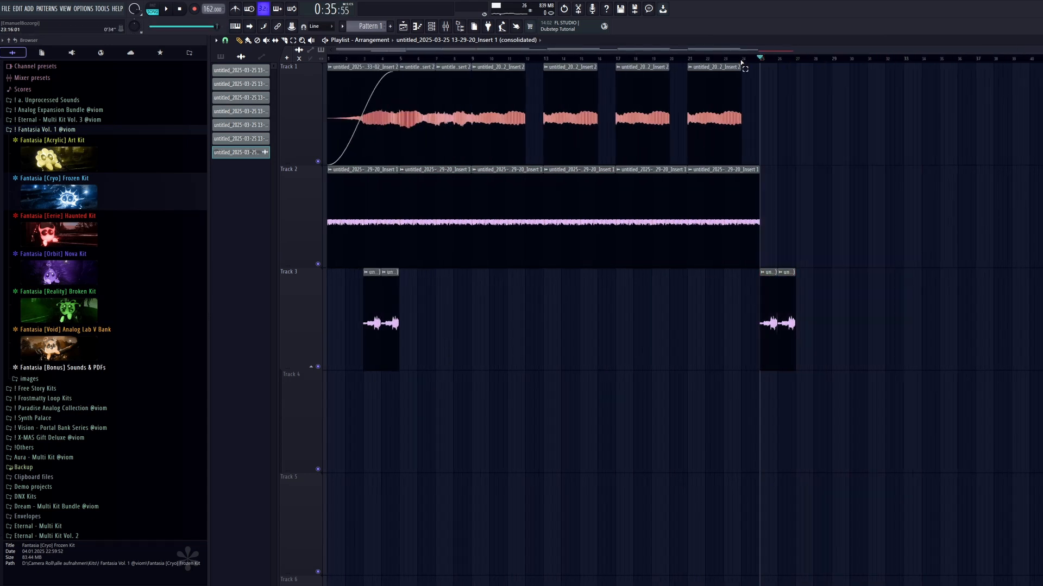
scroll(922, 364, up, 3)
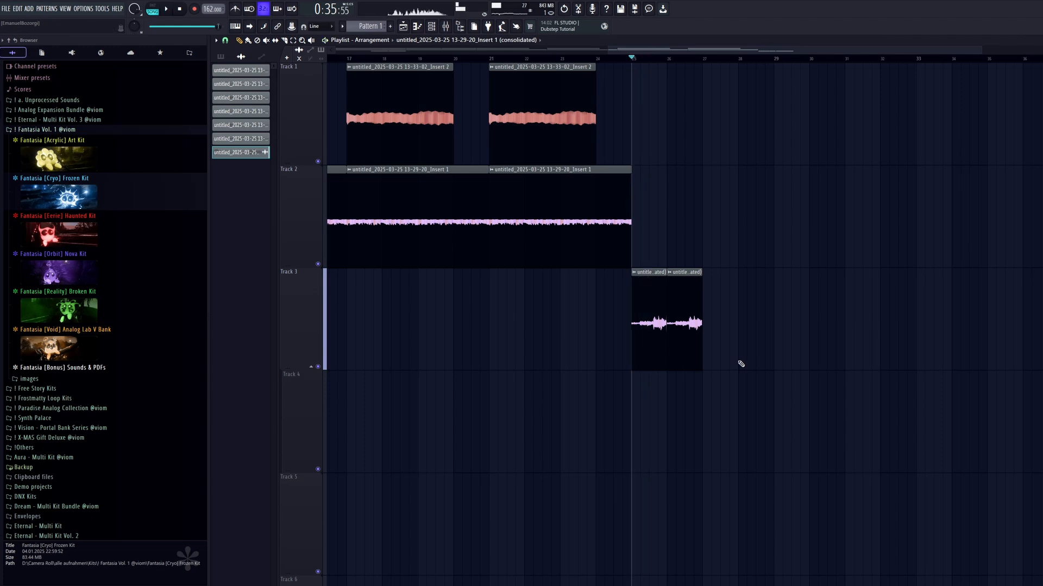
scroll(789, 300, down, 3)
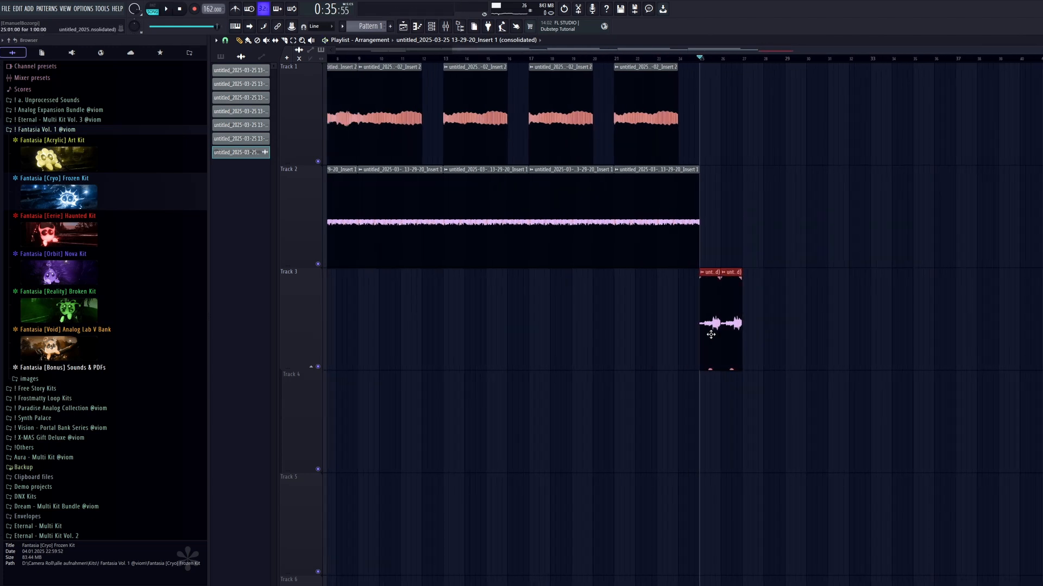
Return the second pair of Track 3 clips to bar 7 and play the arrangement from bar 5.
drag(710, 333, 468, 384)
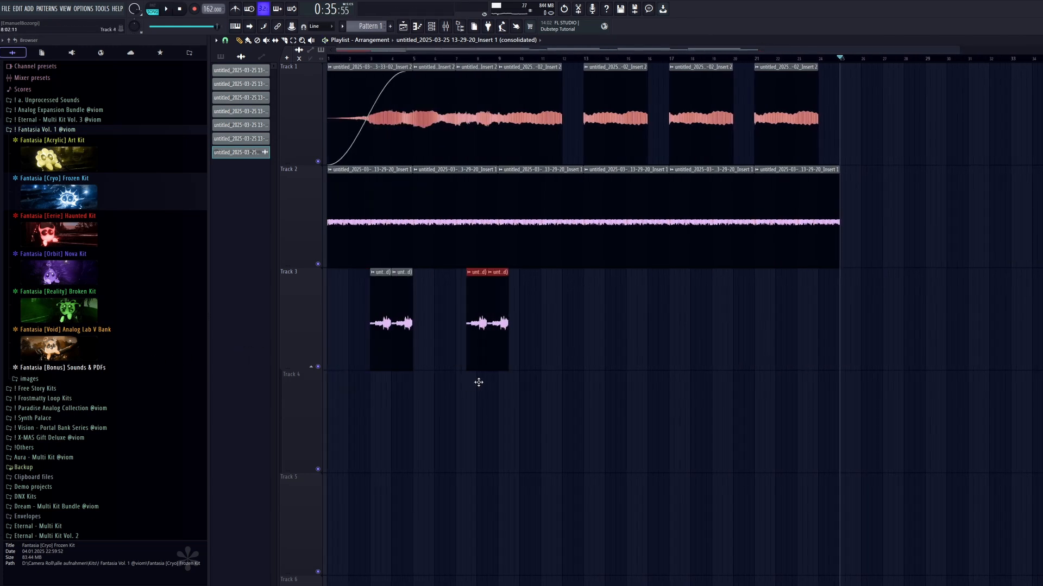
scroll(488, 378, up, 3)
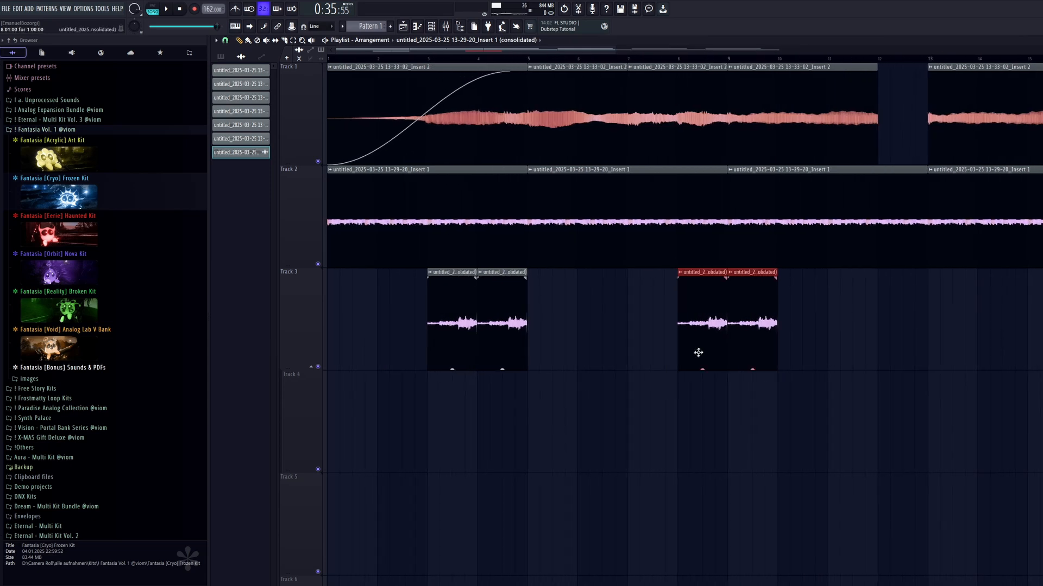
drag(698, 353, 648, 348)
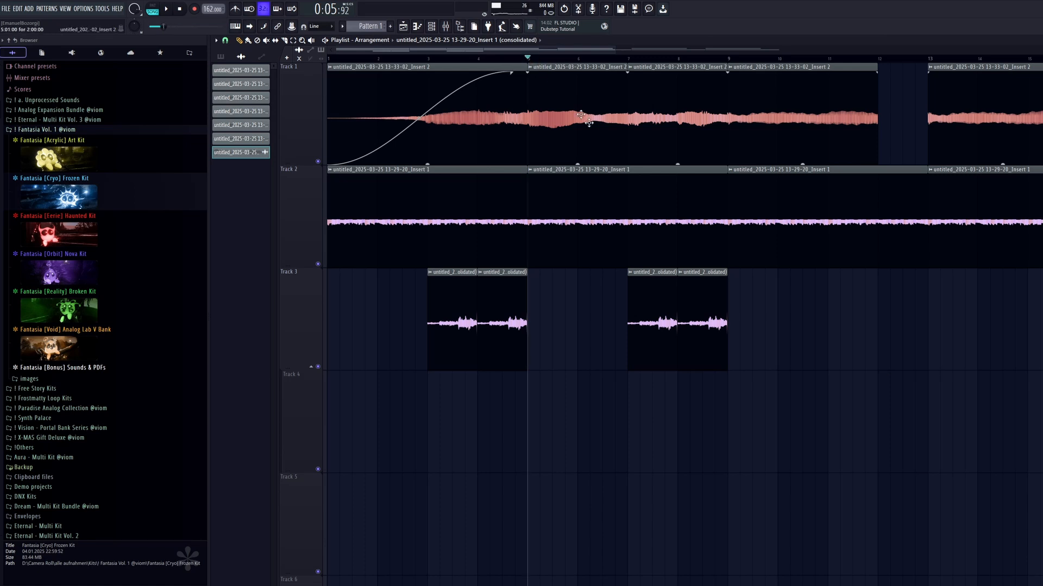
scroll(643, 315, up, 2)
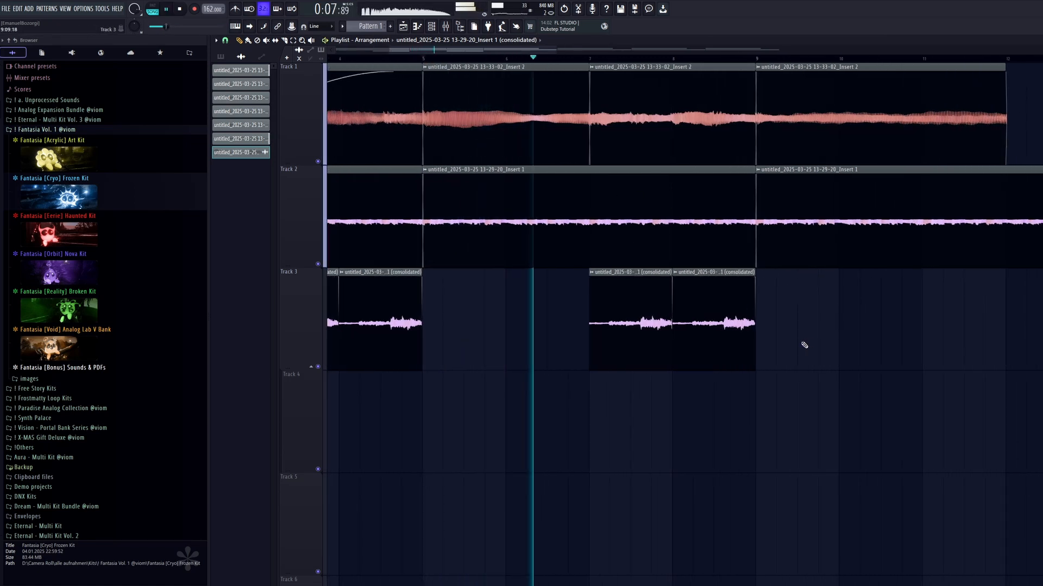
scroll(729, 398, down, 2)
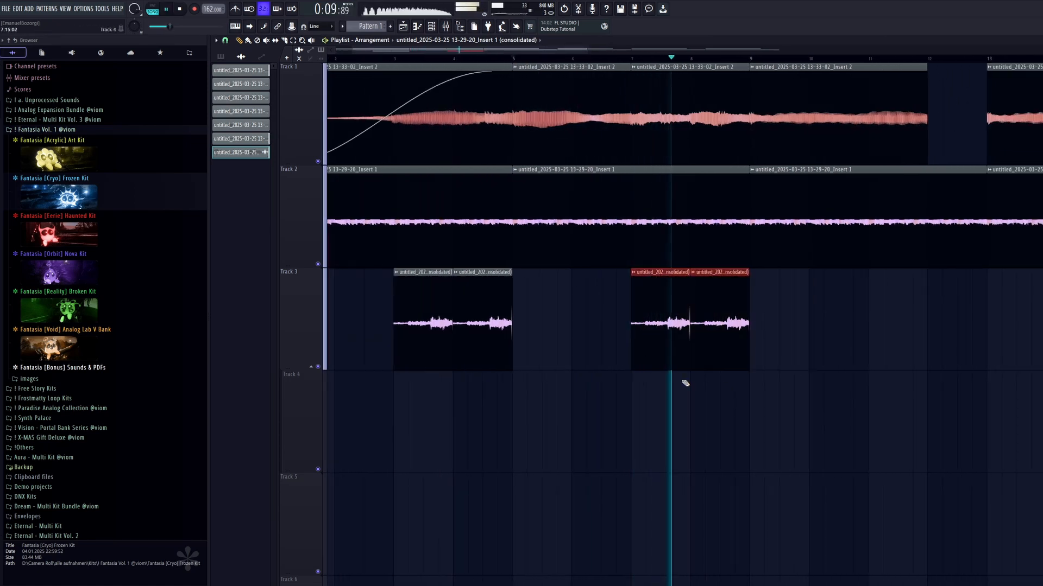
Move the first pair of Track 3 clips from bar 3 to bar 1 and play the arrangement from the start.
scroll(761, 384, left, 1)
key(space)
drag(456, 346, 338, 346)
key(space)
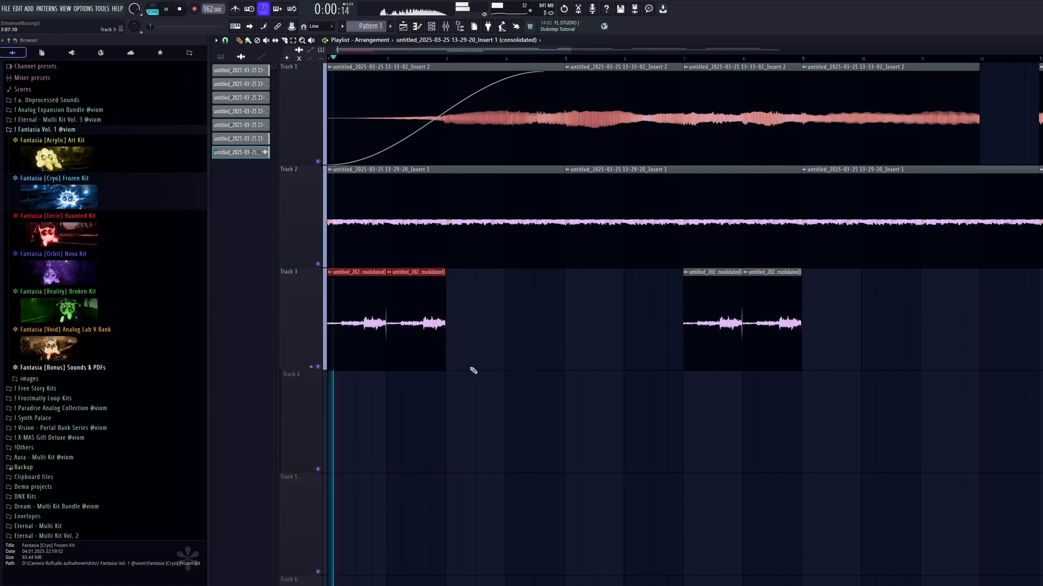
ctrl+click(470, 369)
Add a fade-in of about four bars to the first Track 2 clip and play it.
drag(329, 183, 558, 197)
key(space)
key(space)
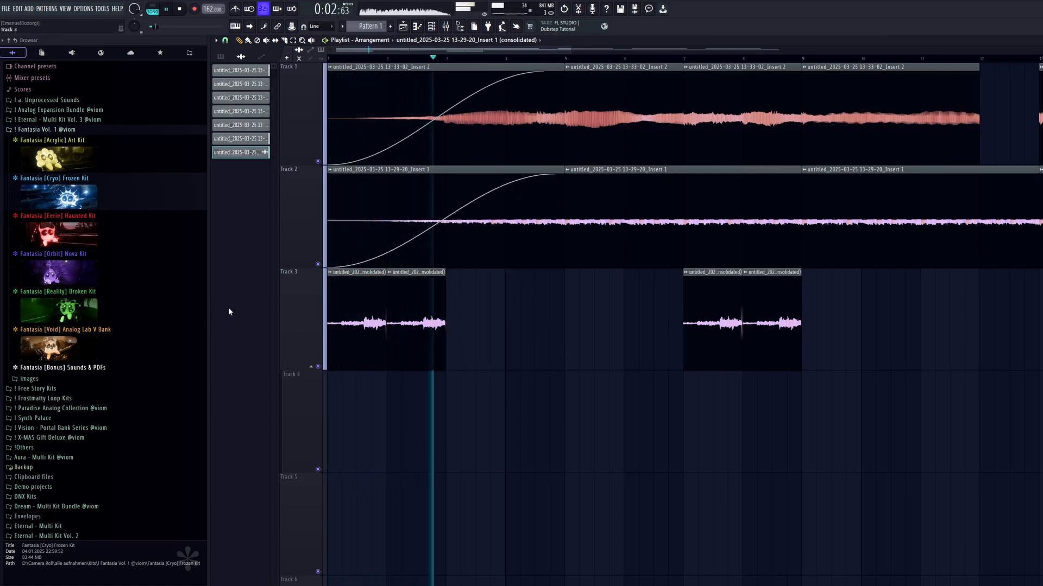
scroll(426, 357, up, 7)
scroll(625, 325, down, 5)
Duplicate the Track 3 clip pair at bar 1 into bars 3 and 4, and mute Track 2 during playback.
drag(639, 328, 286, 333)
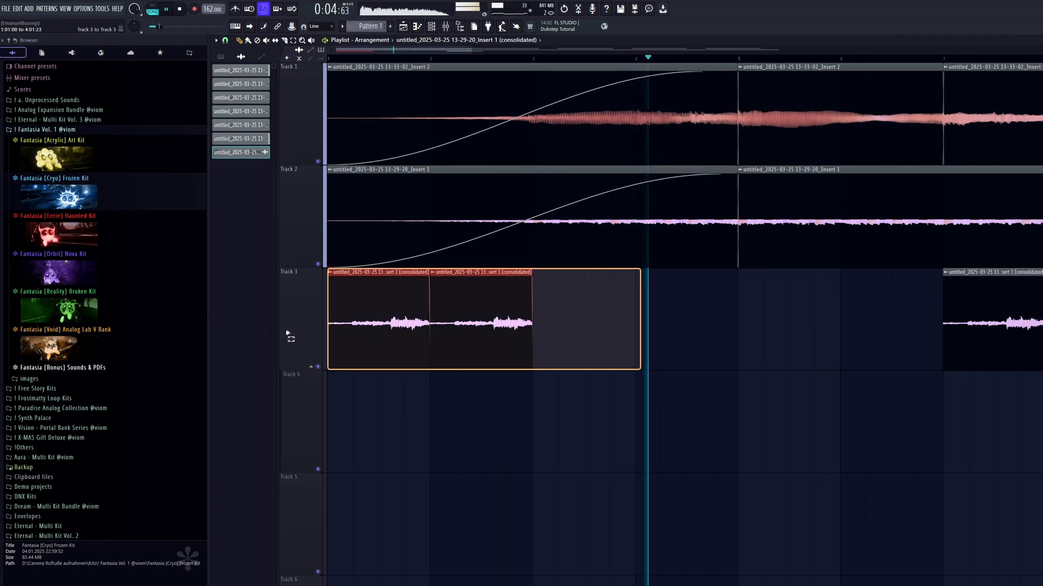
scroll(543, 400, down, 4)
key(ctrl+b)
ctrl+click(542, 400)
key(space)
key(space)
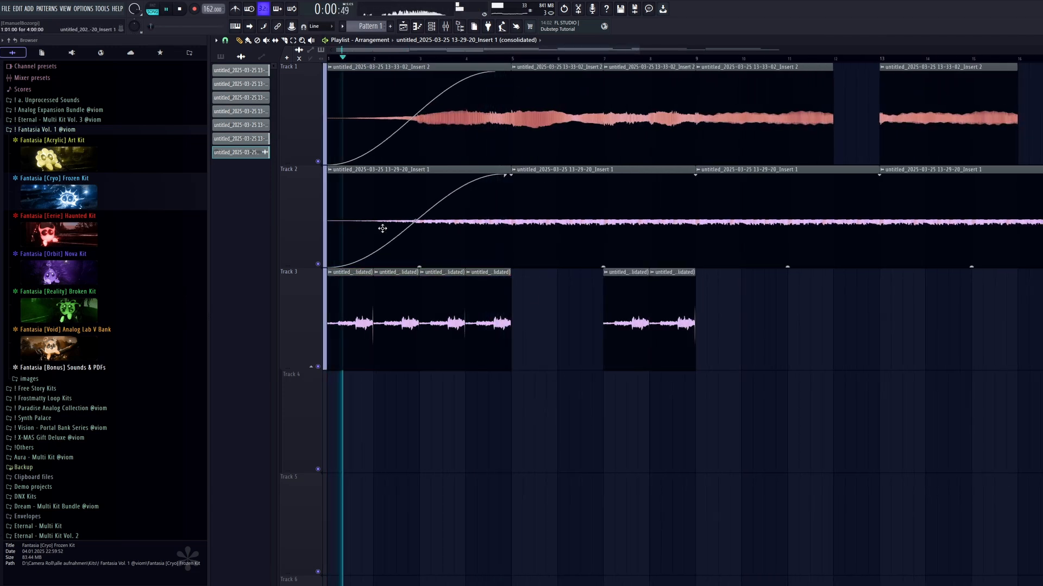
click(318, 265)
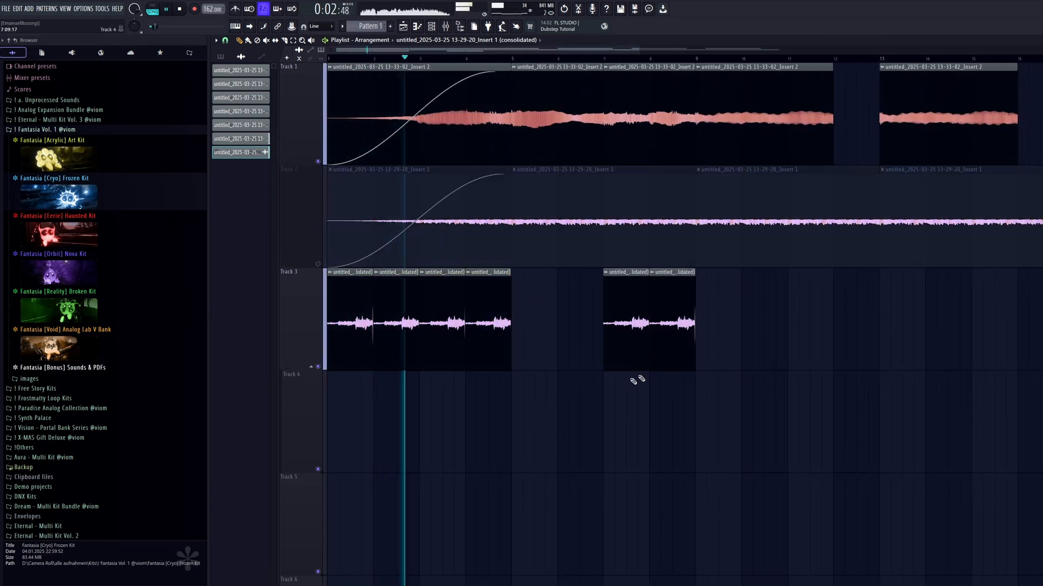
Replace the Track 2 section in bars 9 to 16 with eight consecutive one-bar clips on Track 3.
drag(758, 329, 326, 329)
key(Delete)
key(ctrl+b)
ctrl+click(661, 435)
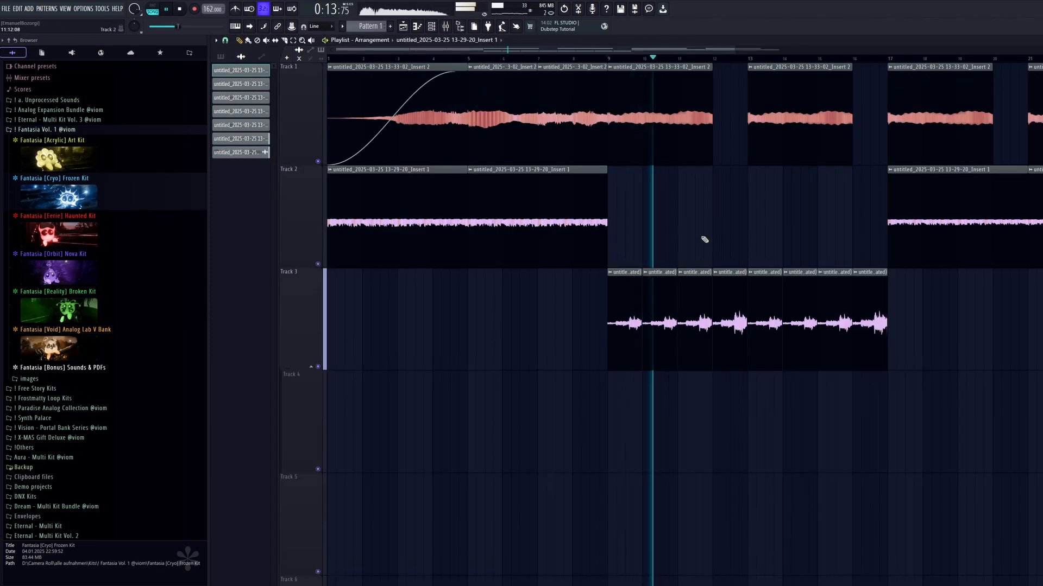
Browse the sound banks of a new Analog Lab V instrument and open the Fantasia [Void] bank.
click(220, 57)
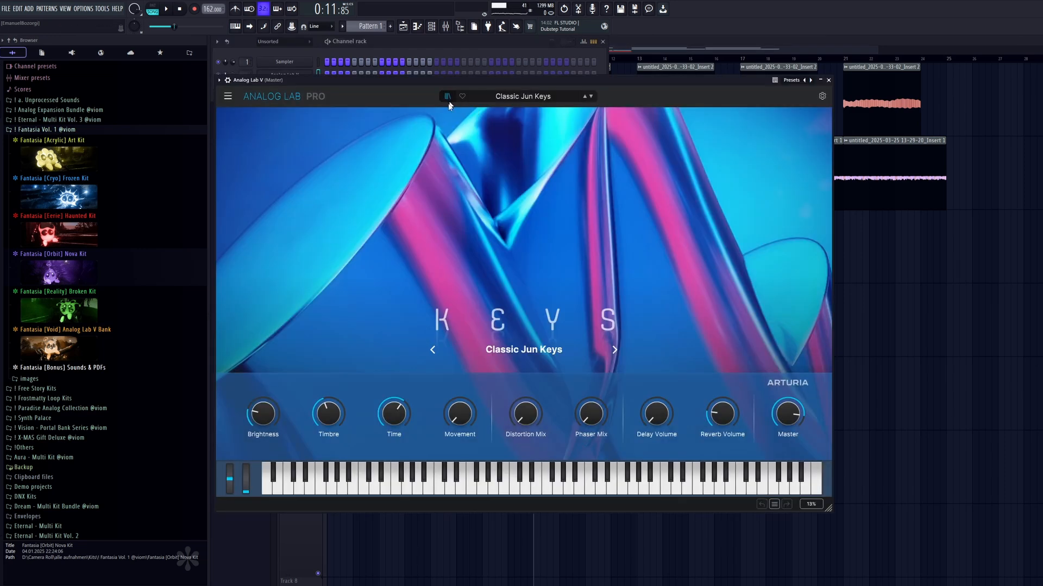
click(448, 100)
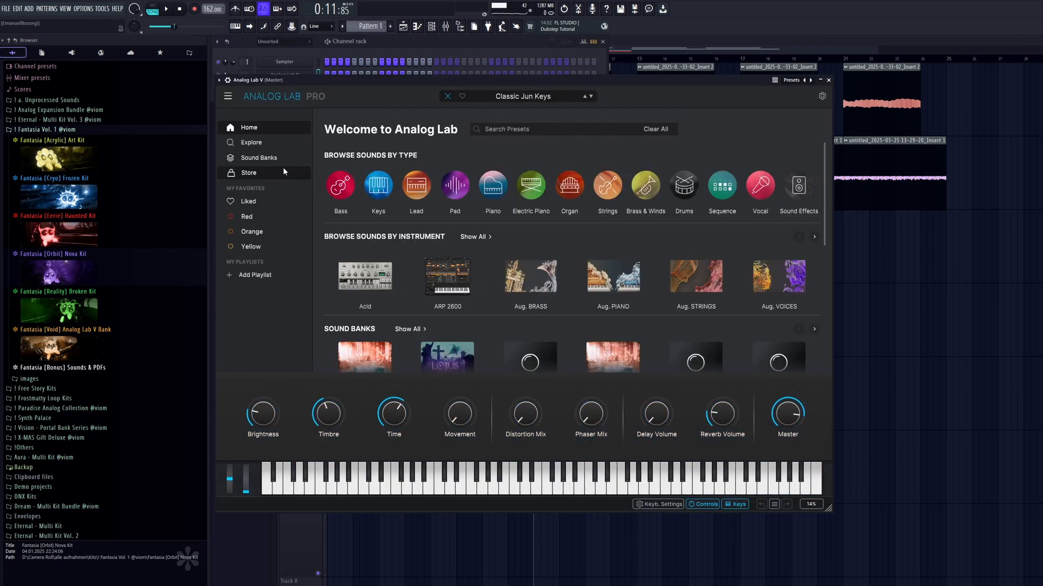
click(266, 158)
scroll(557, 263, down, 5)
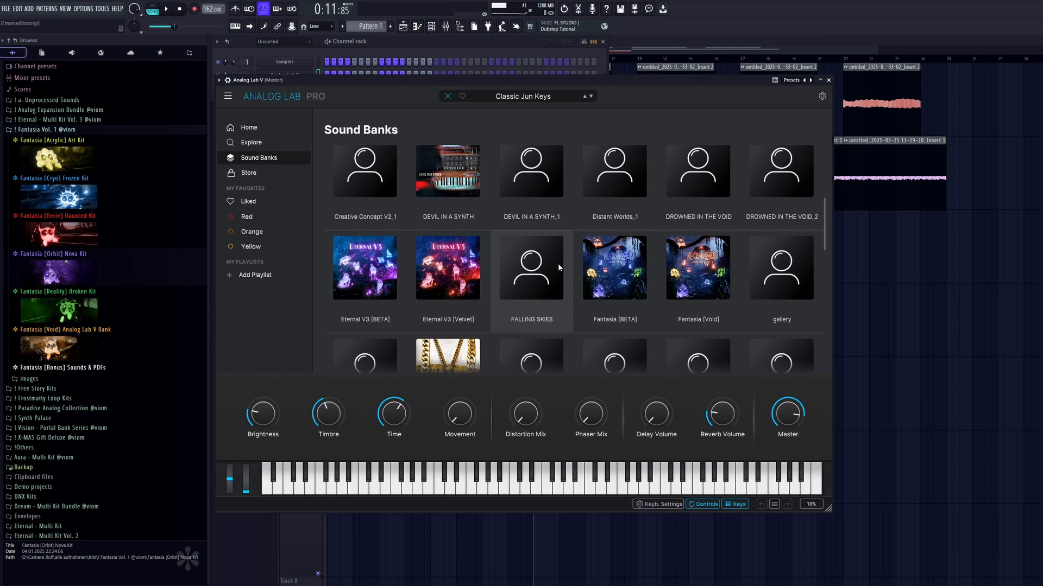
scroll(559, 263, up, 1)
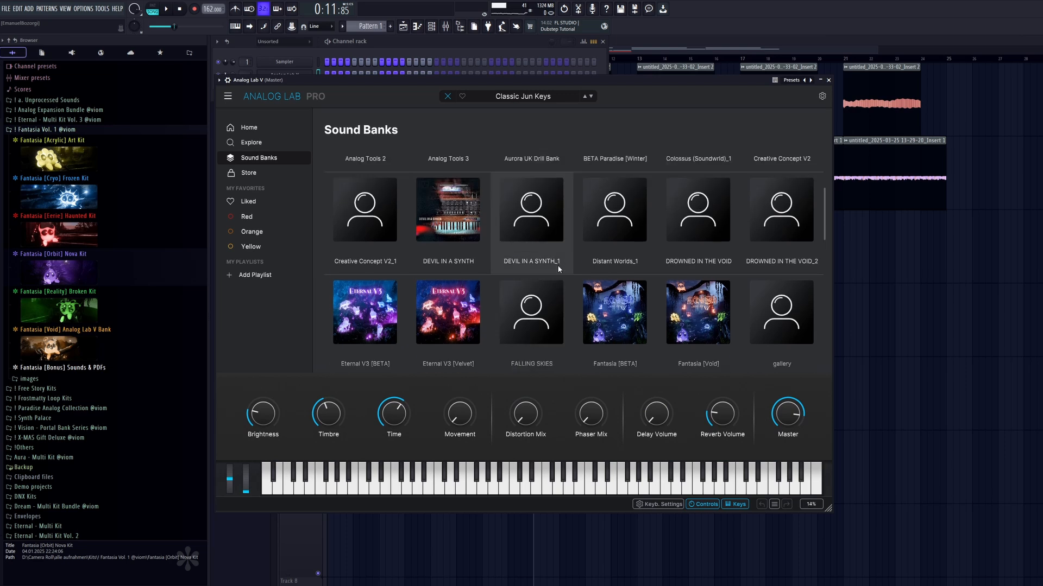
scroll(624, 326, down, 1)
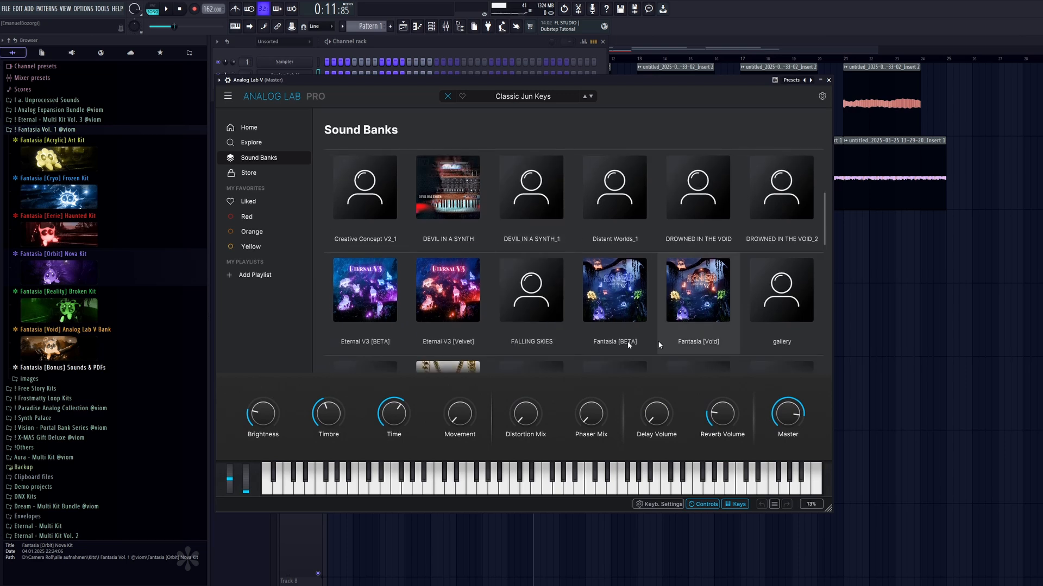
click(707, 307)
Load the NOVA - E-Guitar Lead preset from the Fantasia [Void] bank.
scroll(472, 266, down, 10)
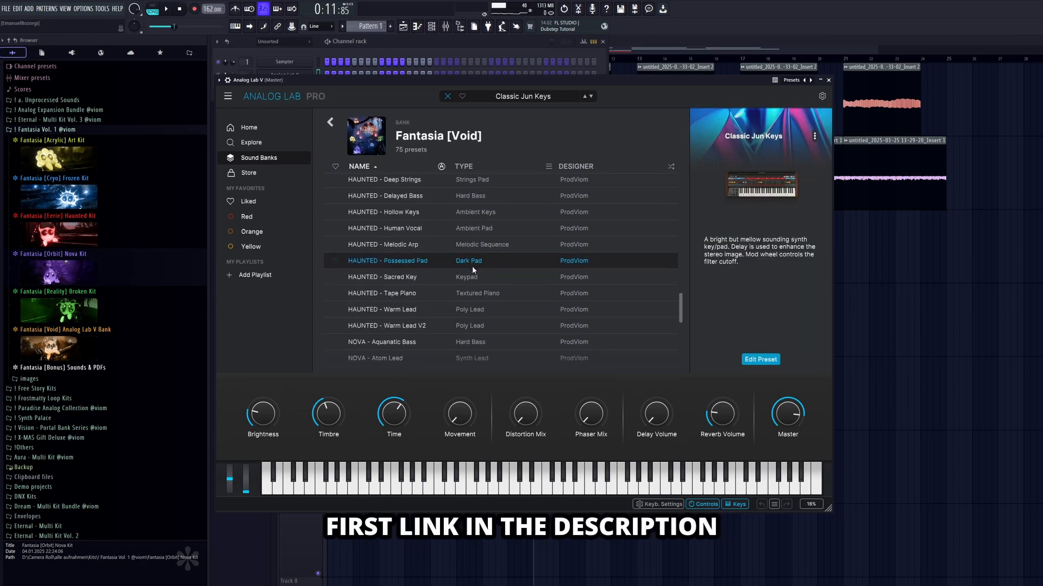
scroll(472, 266, down, 10)
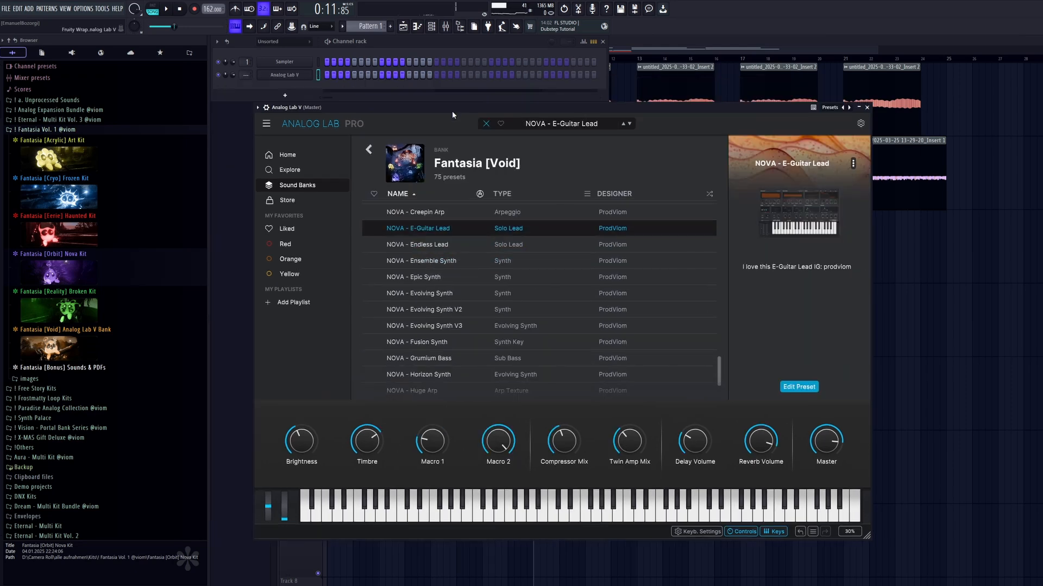
drag(452, 111, 448, 106)
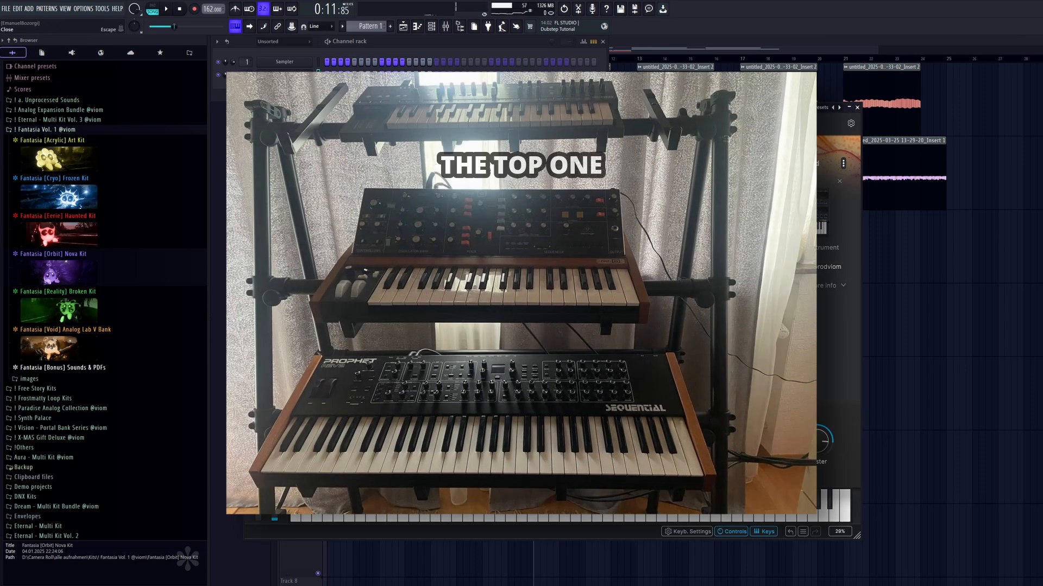
Route Analog Lab V to mixer track 4 and add Fruity Parametric EQ 2 with a low-end cut in its first slot.
click(445, 26)
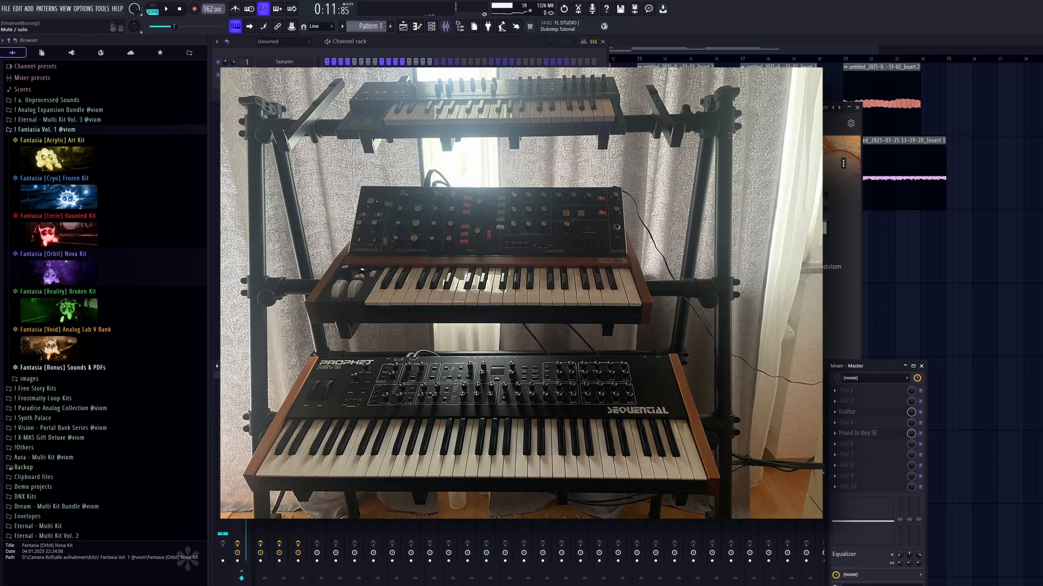
key(ctrl+l)
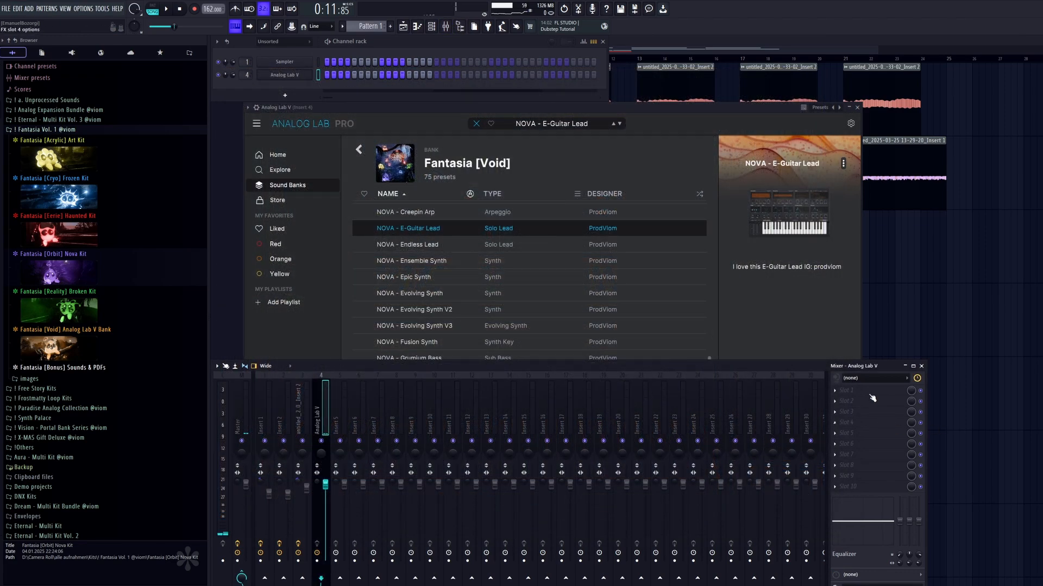
click(847, 391)
click(638, 475)
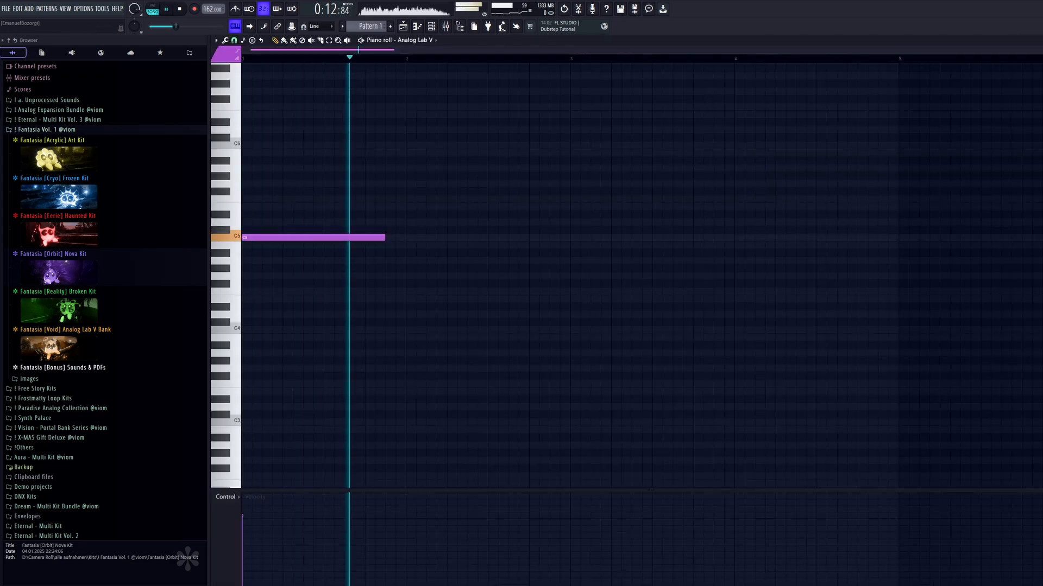
Add a note just under one bar long for Analog Lab V in Pattern 1 and play it on Track 4 from bar 9.
key(F7)
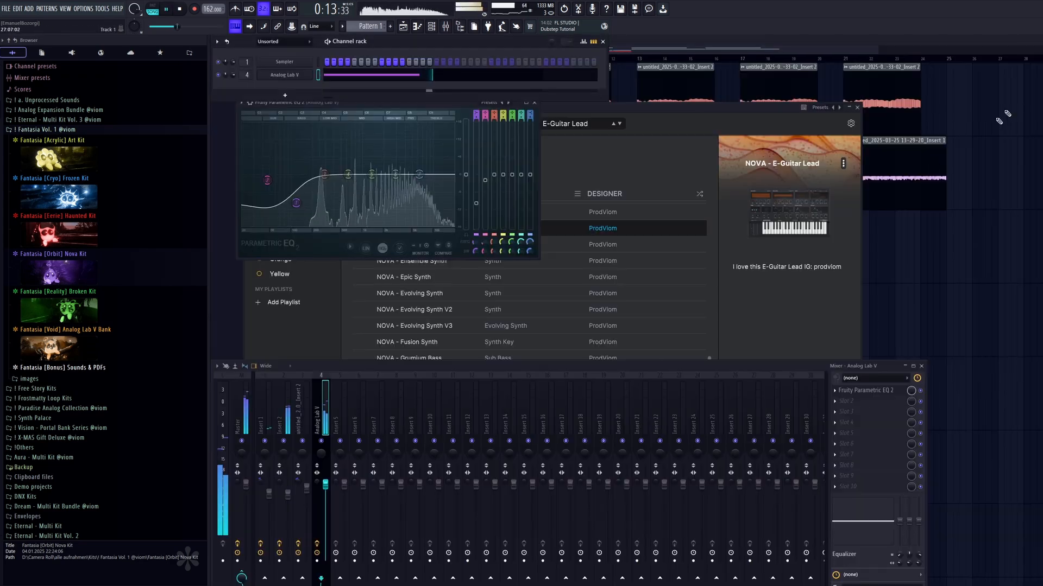
key(space)
key(F12)
key(space)
scroll(575, 202, up, 4)
key(space)
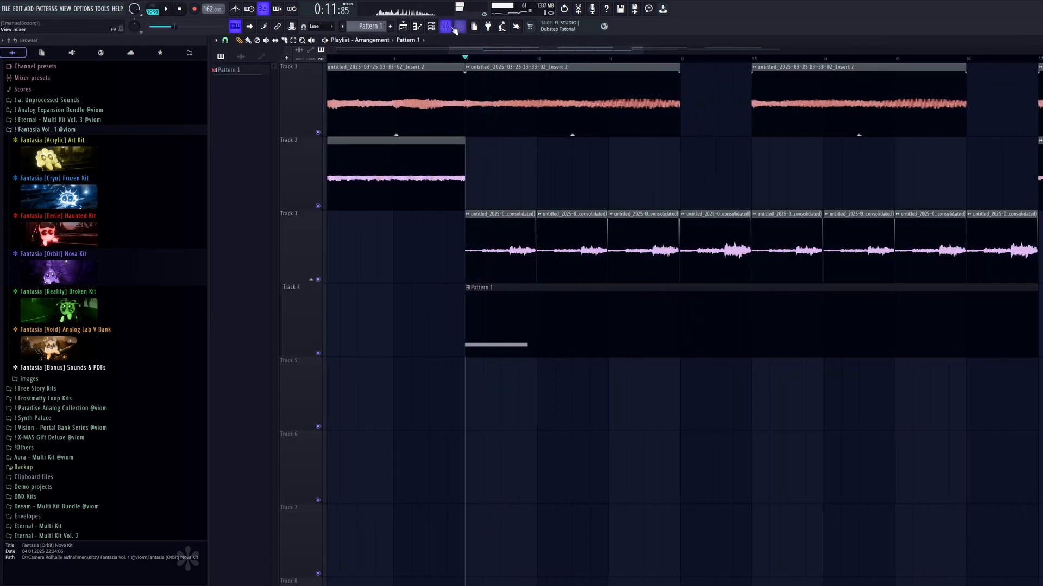
Audition the layers and route the consolidated Insert 1 clips on Track 3 to mixer track 5.
click(457, 29)
key(space)
click(290, 430)
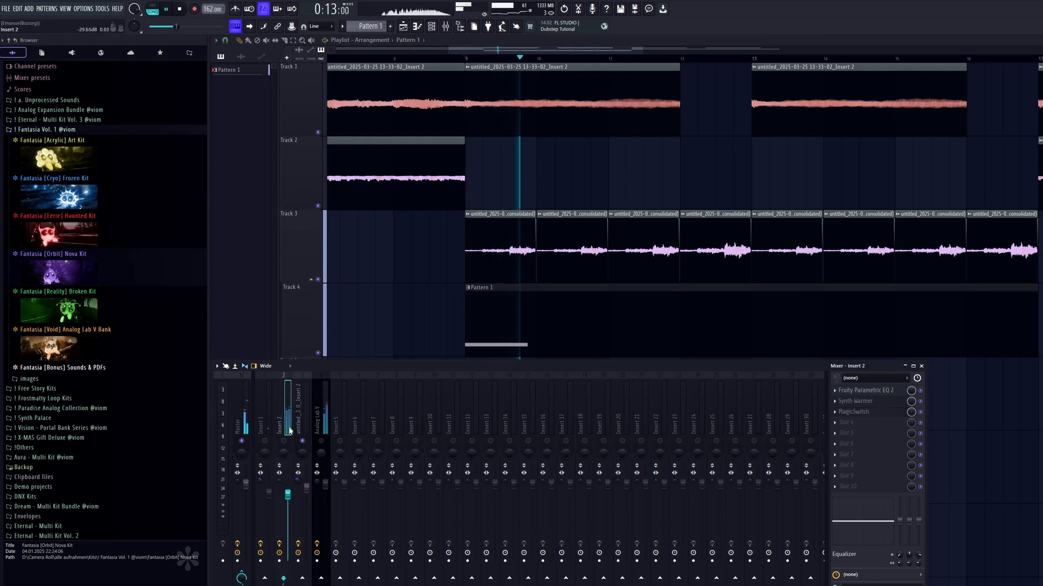
key(space)
key(space)
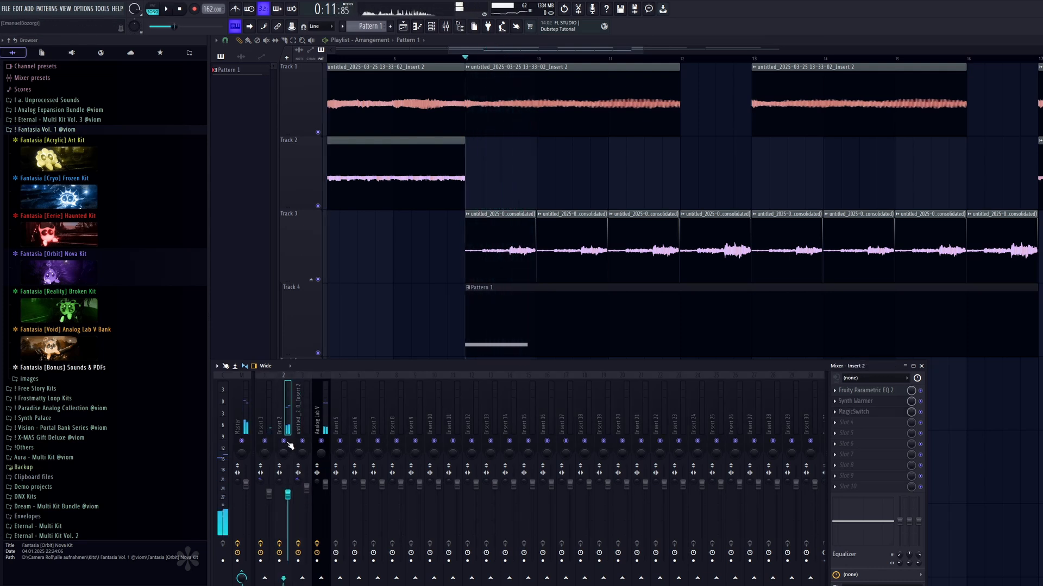
click(472, 243)
click(337, 424)
key(ctrl+l)
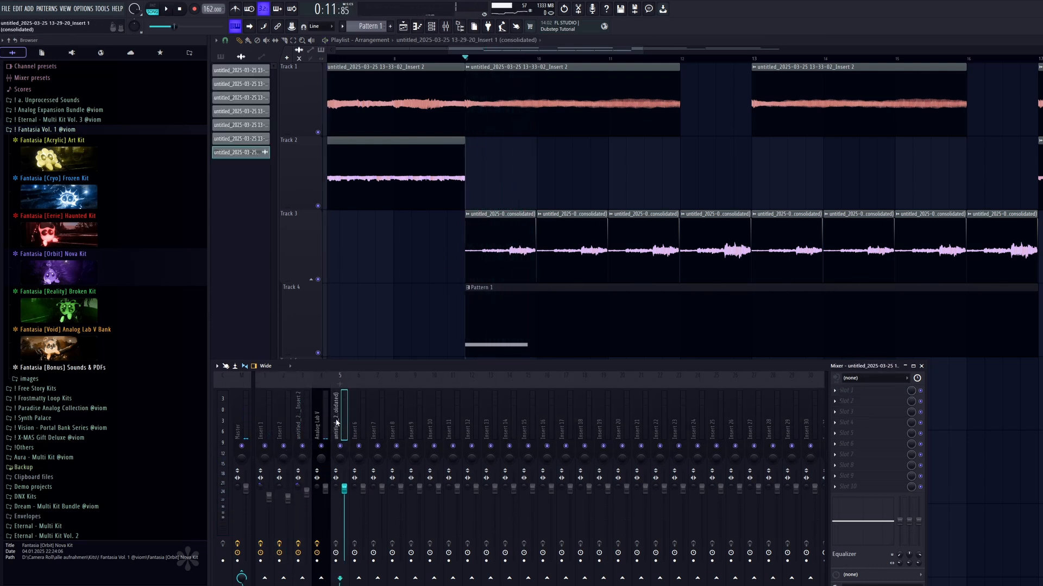
Add soothe2 with sharpness 5.7 in mixer track 5's third slot and set the track to 36% separated stereo with a slightly lower volume.
click(858, 412)
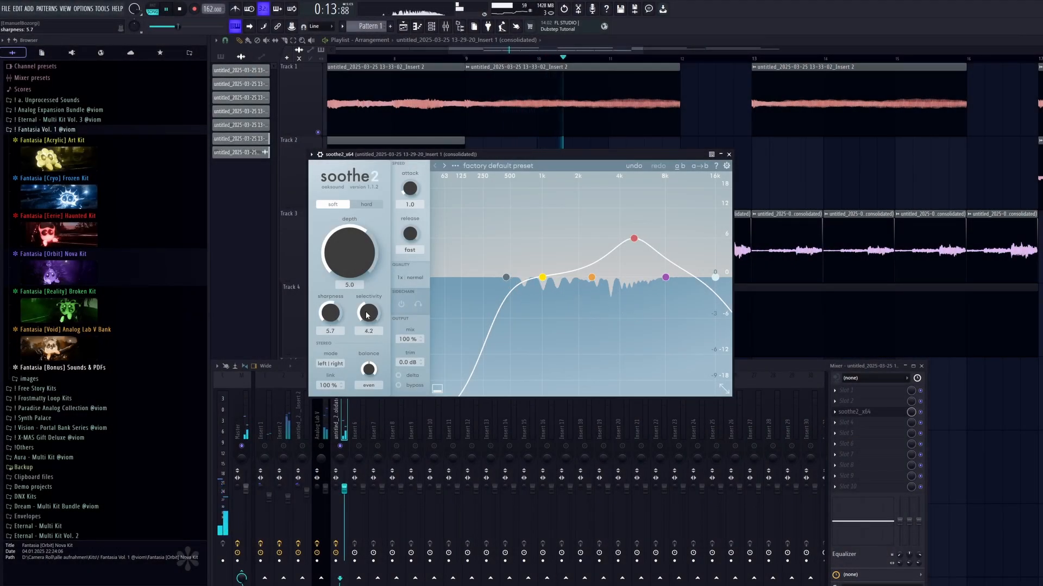
click(729, 155)
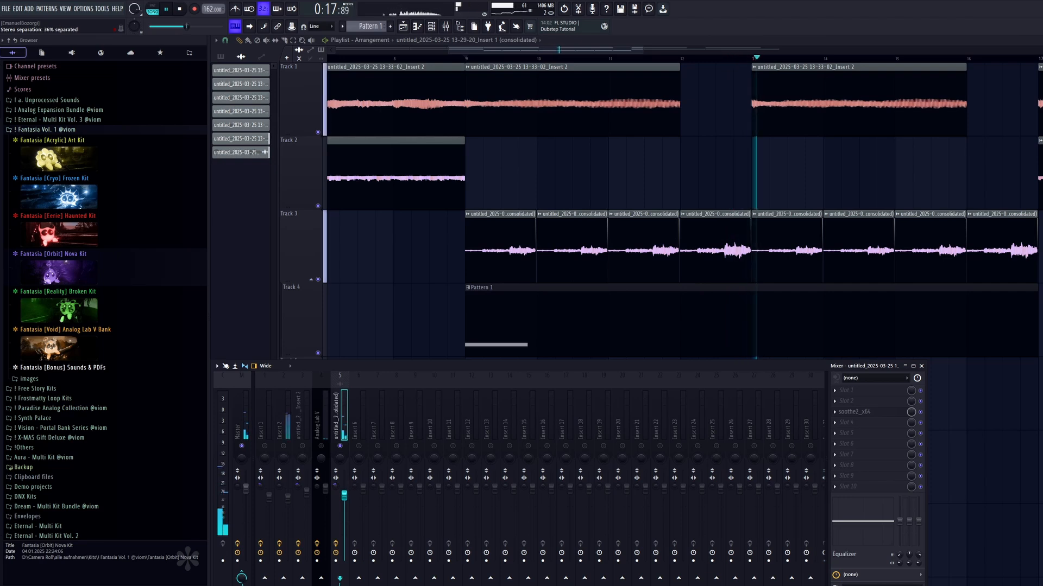
key(space)
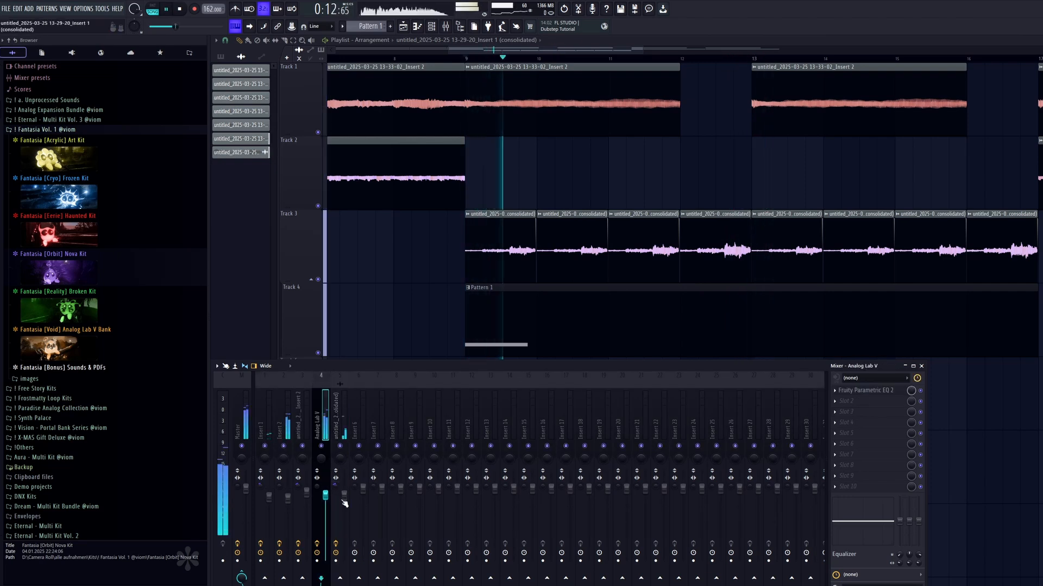
click(345, 509)
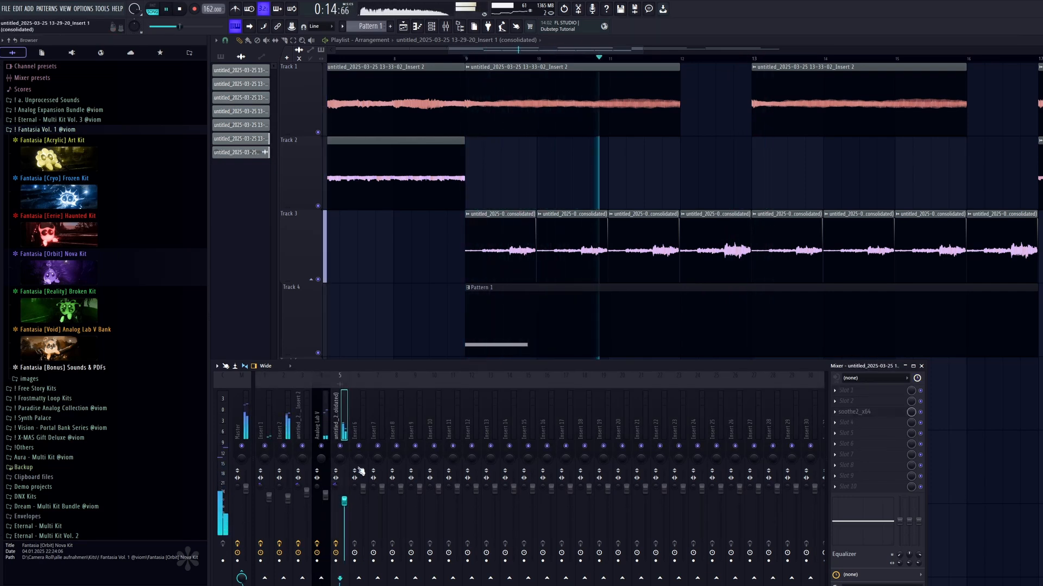
Replace Pattern 1's single note with a long D6, a short C6, A#5, A5, G5 run, and a one-bar G5 in bar 2.
key(F9)
key(space)
double_click(510, 321)
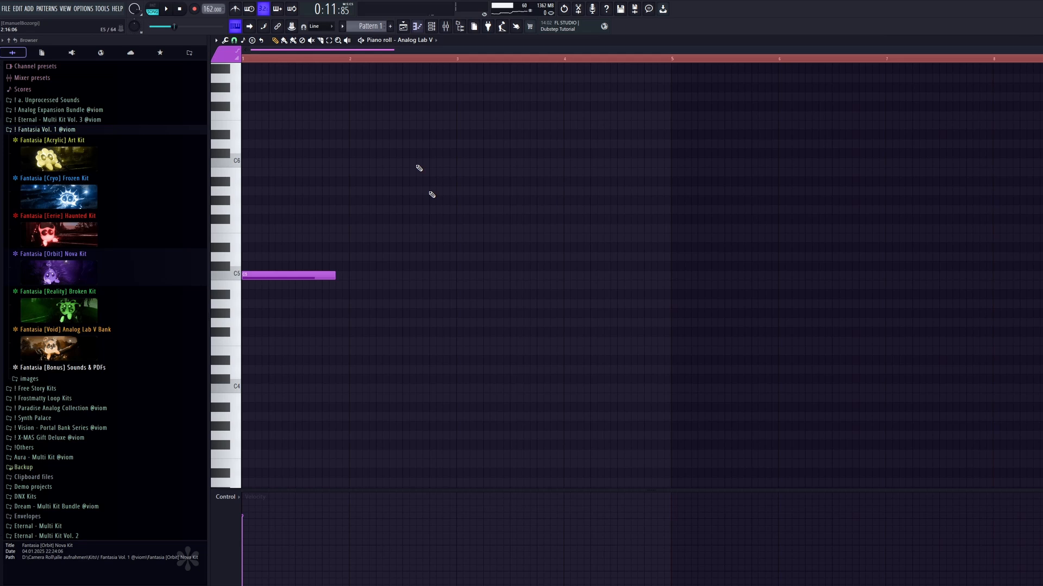
ctrl+click(320, 57)
key(ctrl+a)
click(253, 246)
scroll(256, 247, up, 2)
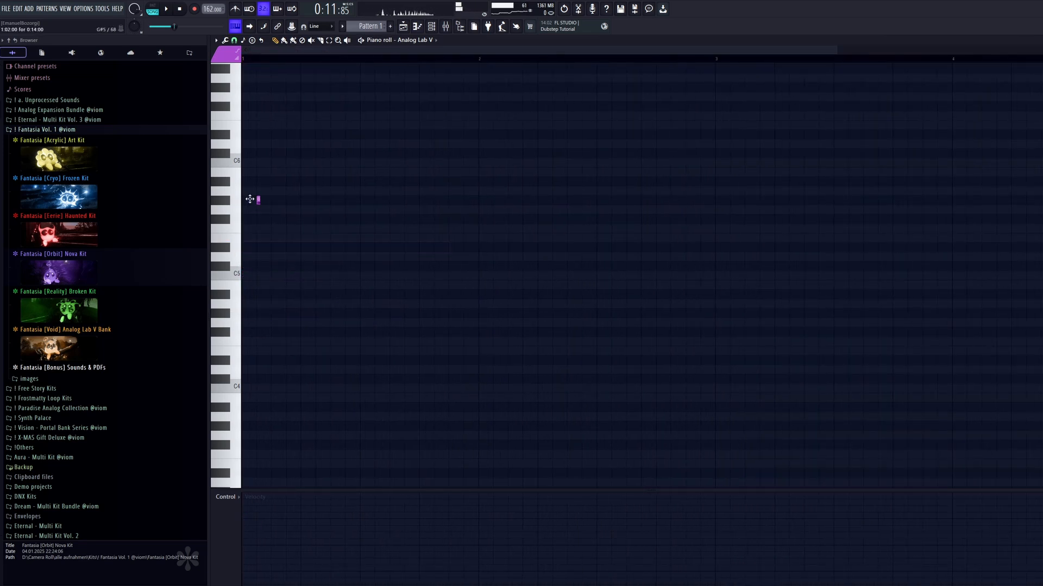
key(space)
key(F9)
key(space)
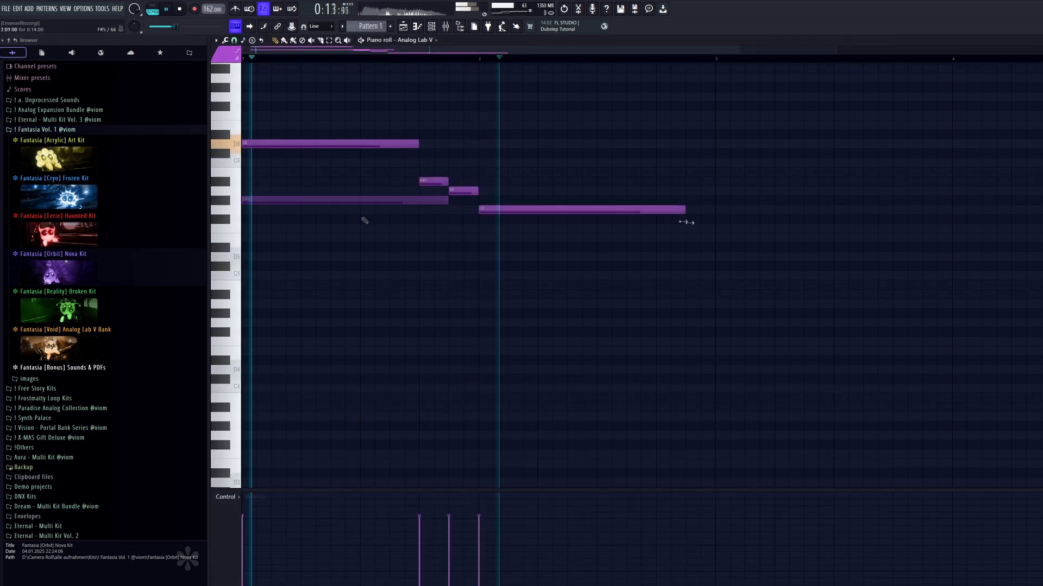
key(space)
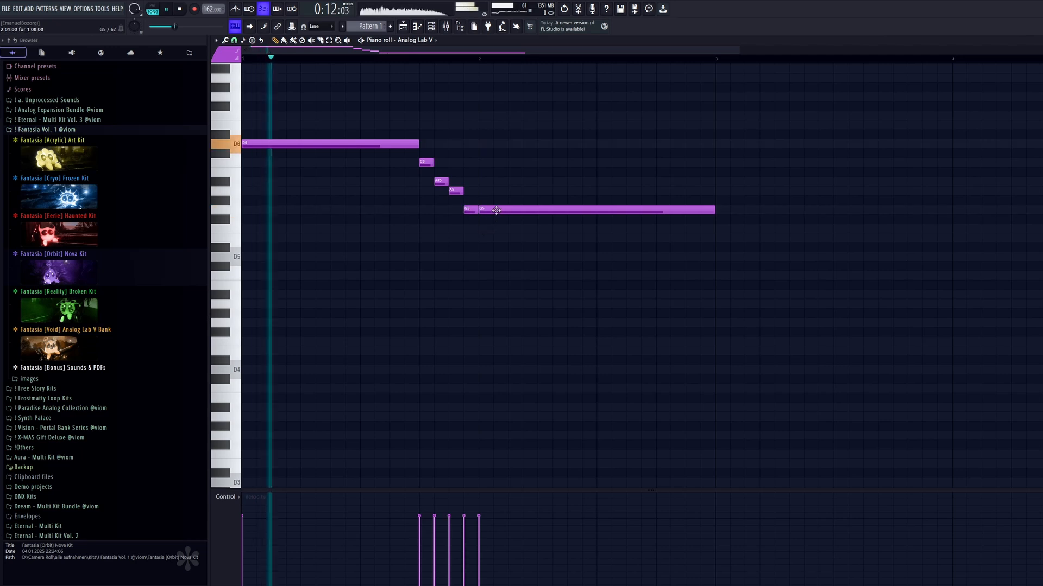
Lower the one-bar note in bar 2 to F5 and play the phrase back.
drag(496, 210, 496, 228)
scroll(522, 187, down, 2)
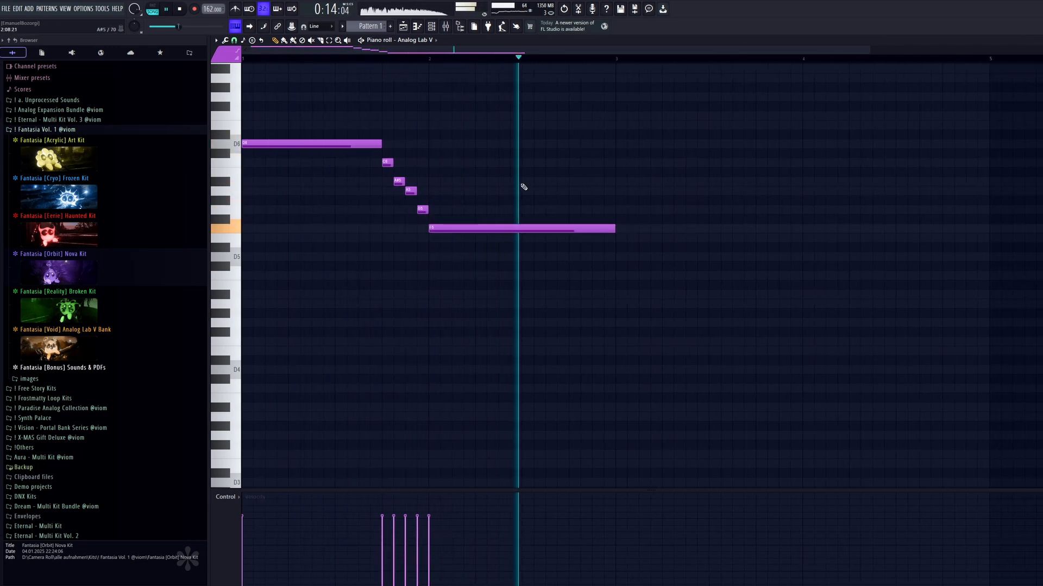
key(space)
Halve the length of the four-note run, place it against bar 2, and extend the opening D6 note to 14 steps.
scroll(523, 186, up, 2)
drag(616, 140, 425, 222)
drag(538, 187, 536, 187)
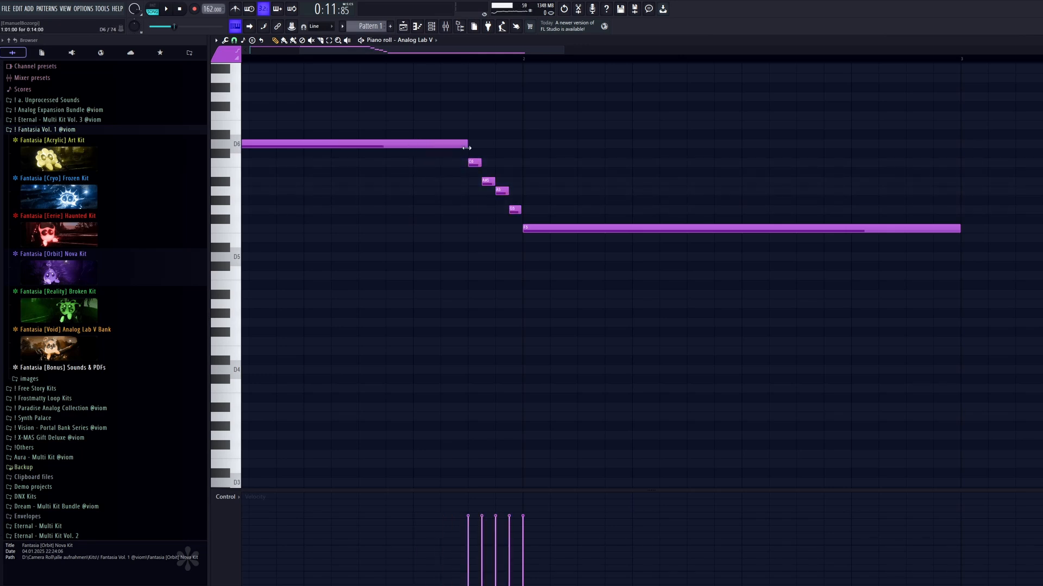
scroll(606, 163, down, 3)
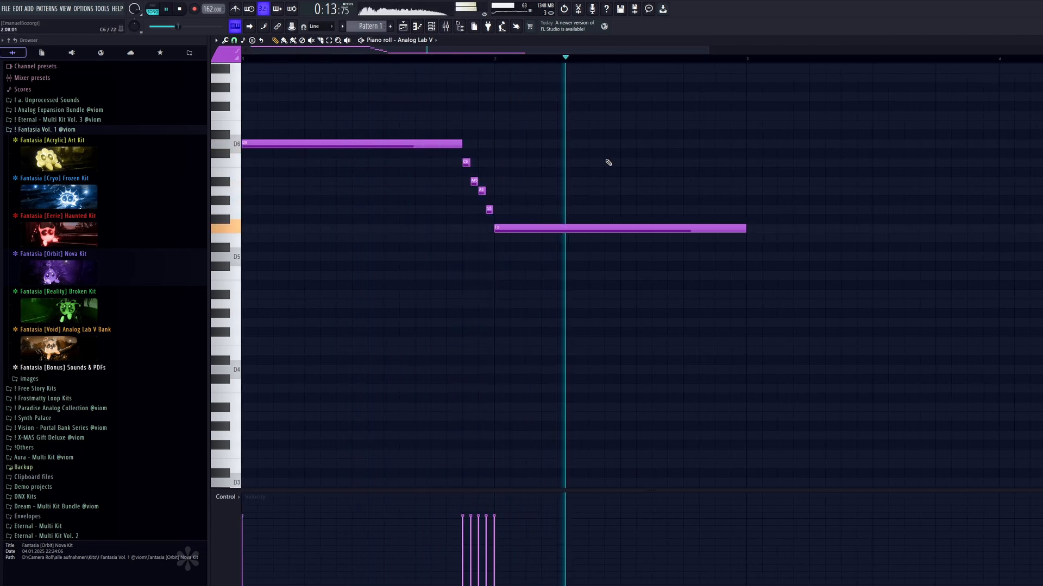
scroll(608, 162, down, 1)
key(space)
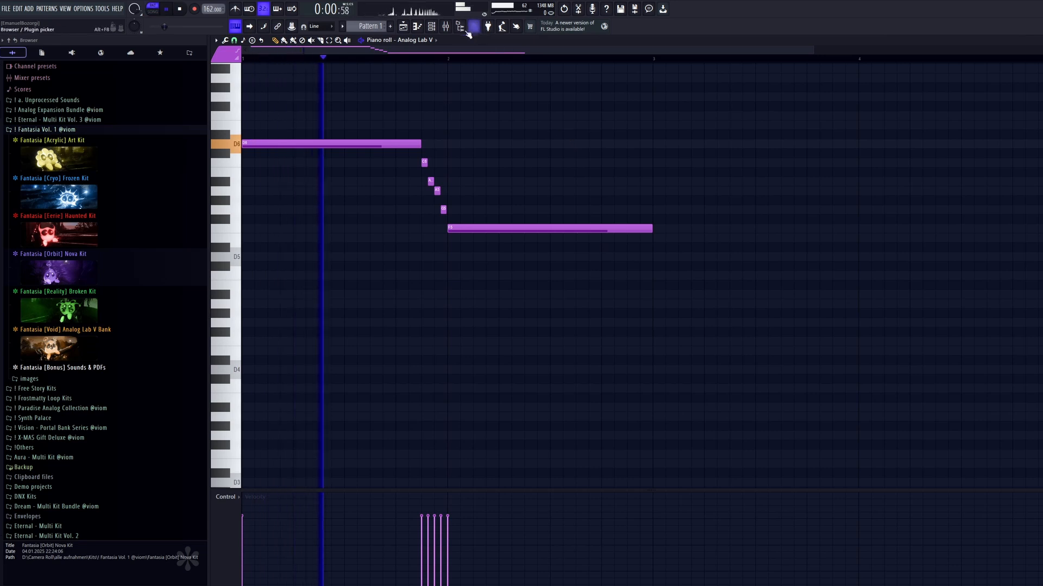
Insert FabFilter Pro-C 2 in slot 5 of the Analog Lab V mixer track, adjusting its threshold and setting the ratio to 5.73:1.
key(F6)
key(F9)
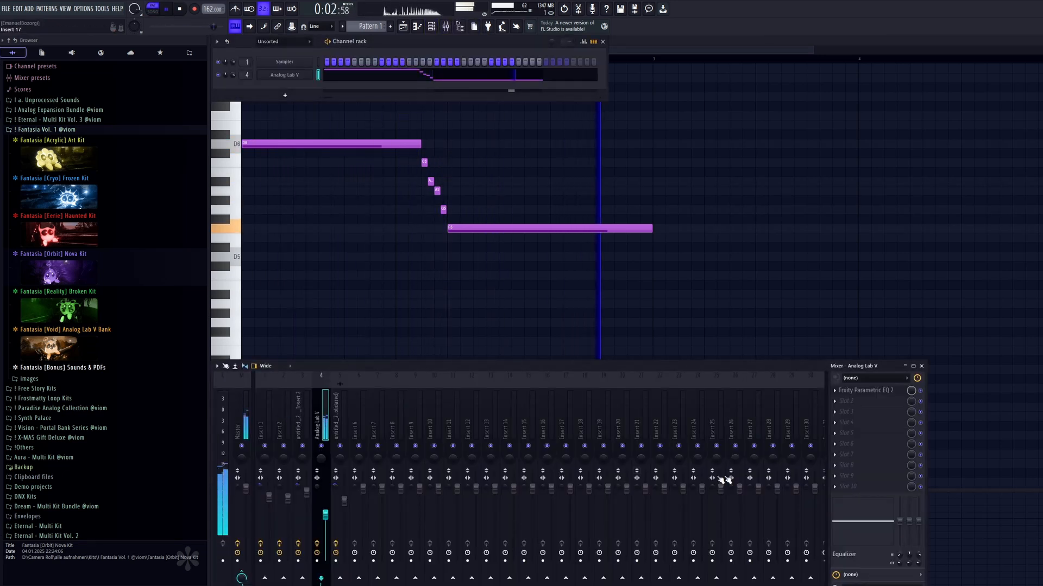
click(846, 433)
click(635, 130)
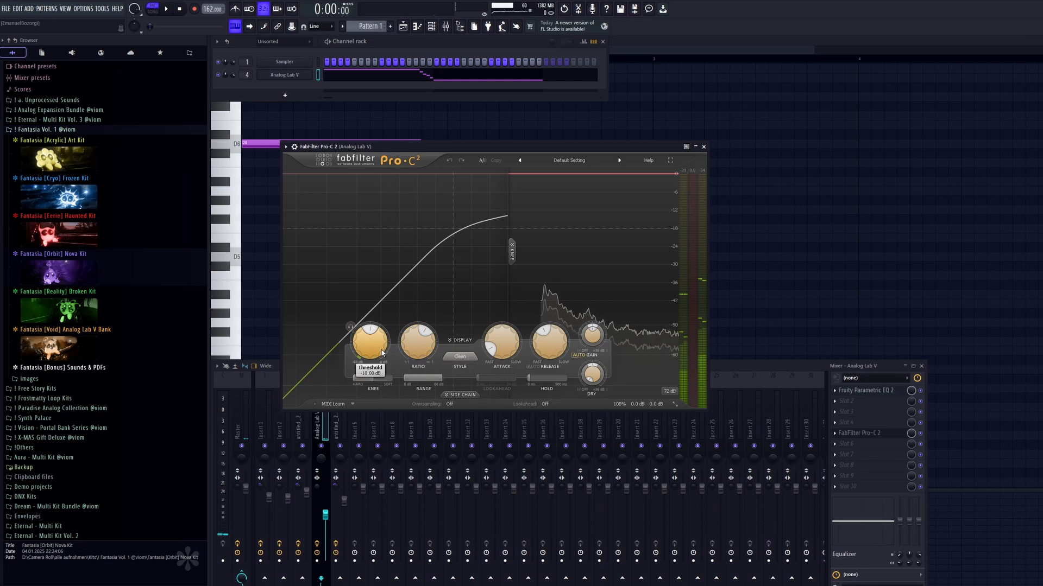
key(space)
drag(381, 351, 380, 339)
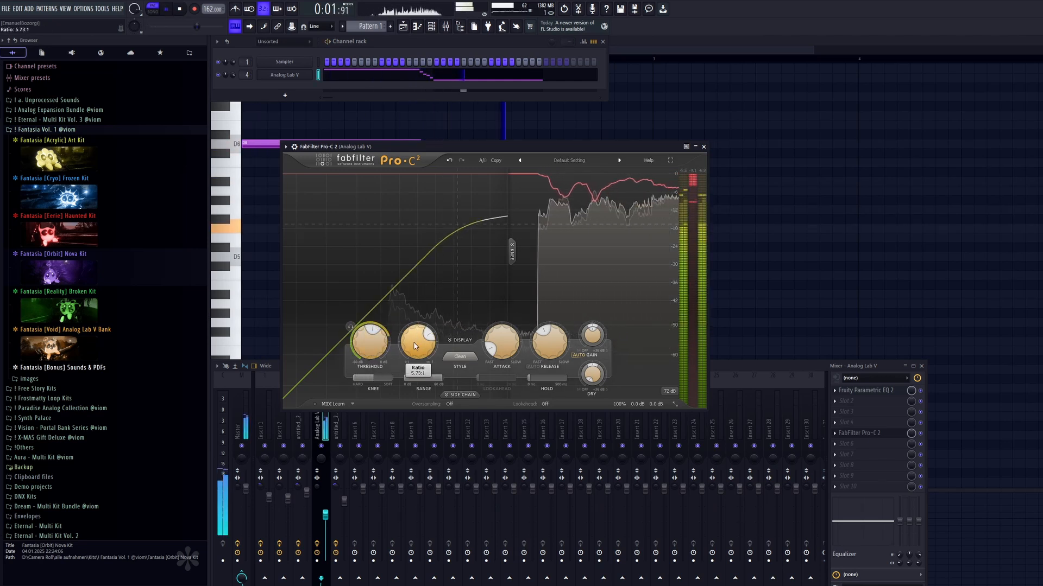
click(704, 148)
key(space)
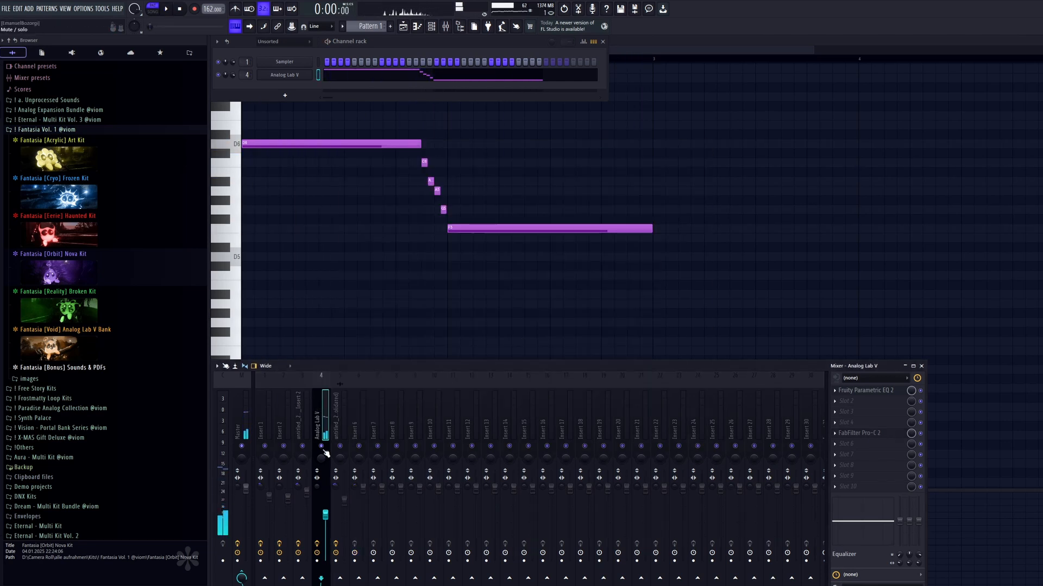
Flip the whole Analog Lab V melody horizontally with the score flipper and play it back.
right_click(428, 349)
key(alt+y)
click(569, 324)
key(space)
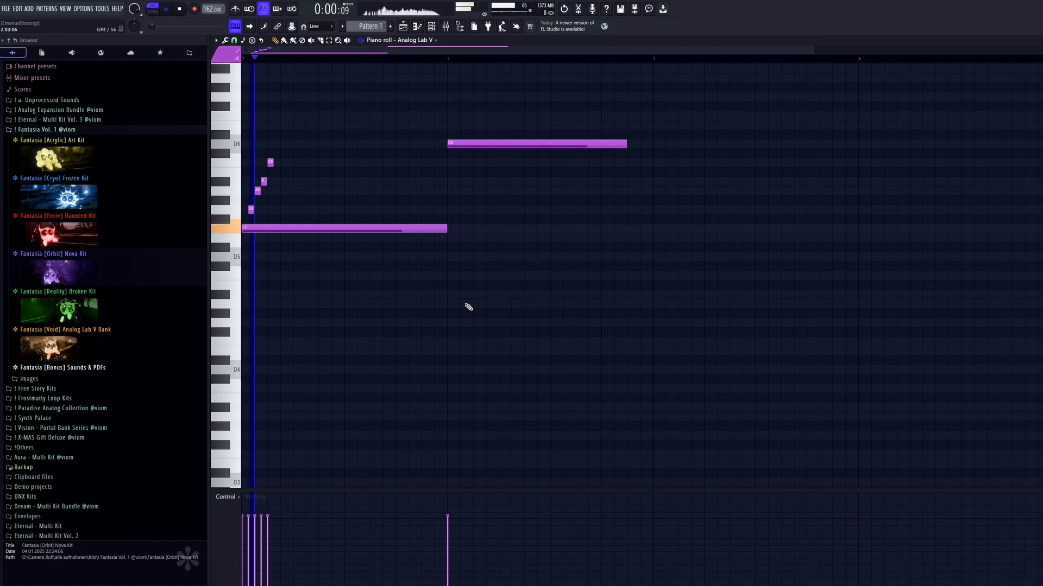
key(space)
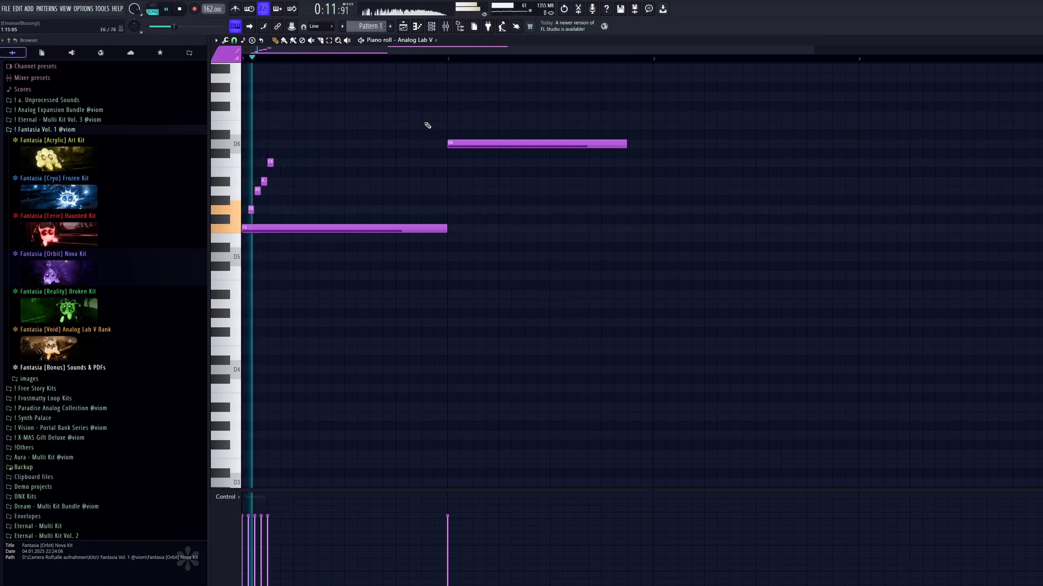
key(space)
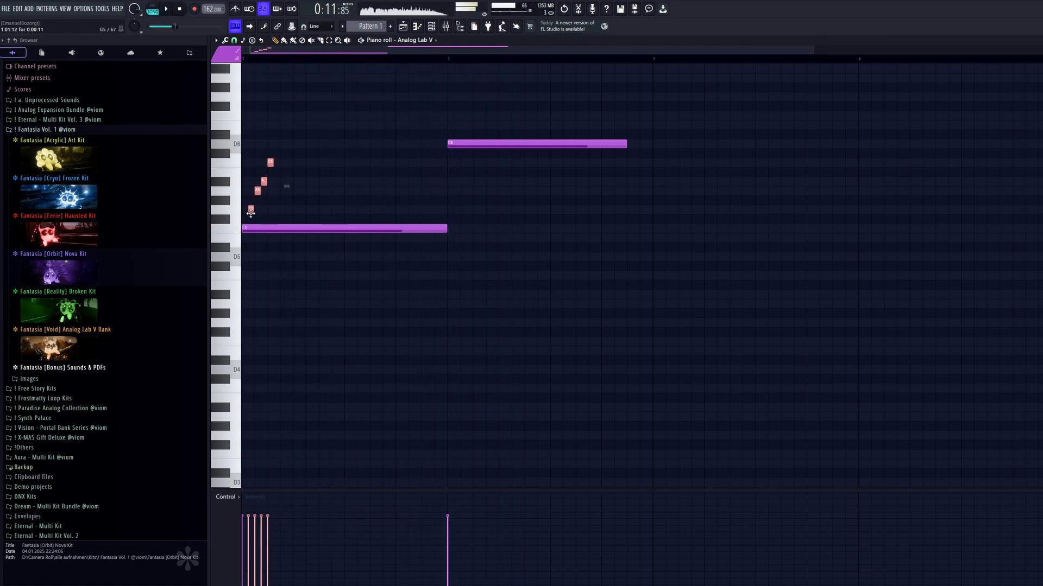
Copy the ascending four-note run from the start of bar 1 to the end of that bar.
shift+drag(251, 210, 418, 210)
key(space)
ctrl+click(453, 181)
ctrl+drag(461, 154, 413, 216)
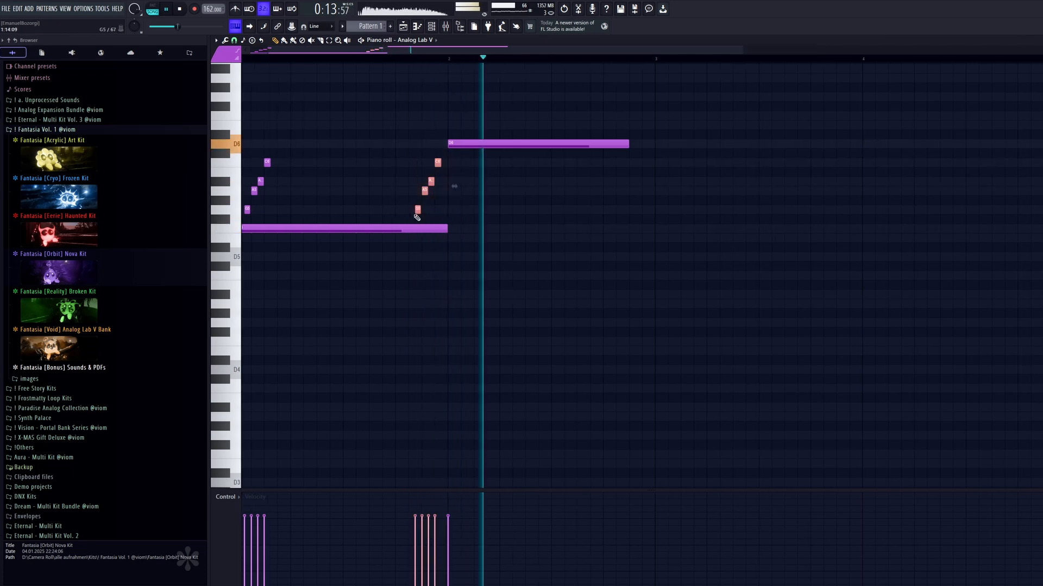
key(space)
Flip the copied run horizontally and move it up nine semitones, directly before bar 2, so it descends from A6 to E6.
ctrl+scroll(418, 211, up, 3)
key(space)
key(alt+y)
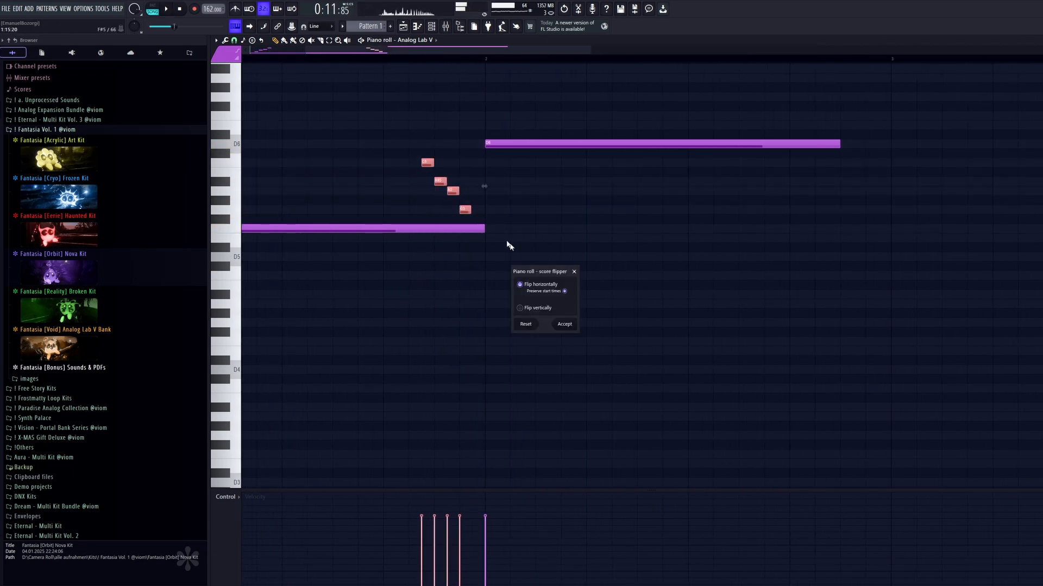
scroll(576, 325, up, 3)
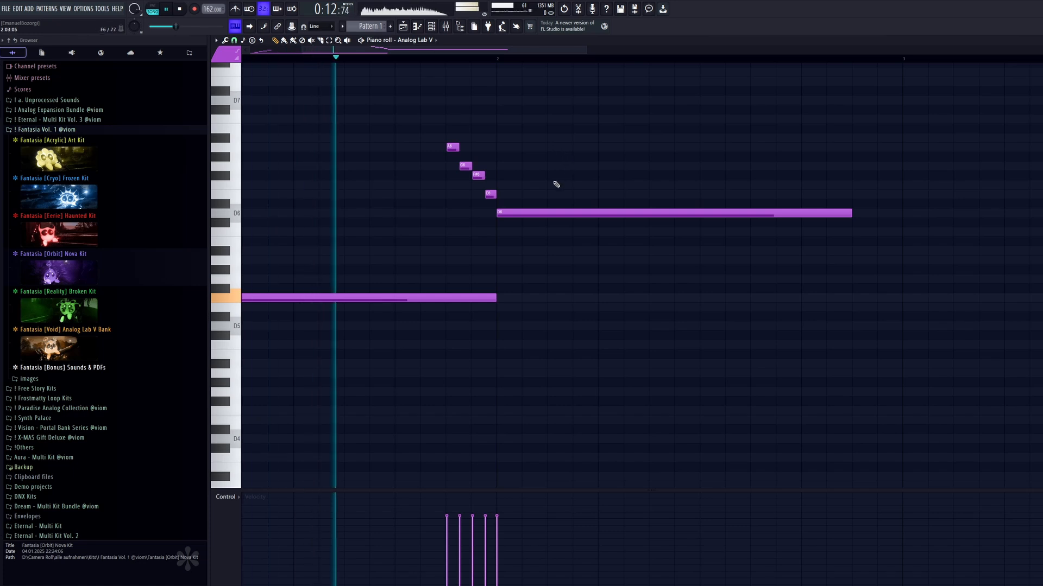
Reshape the descending run into a longer C7 note followed by short A#6, A6 and E6 notes.
ctrl+drag(495, 164, 462, 119)
key(space)
key(space)
key(space)
key(space)
key(space)
scroll(533, 169, down, 3)
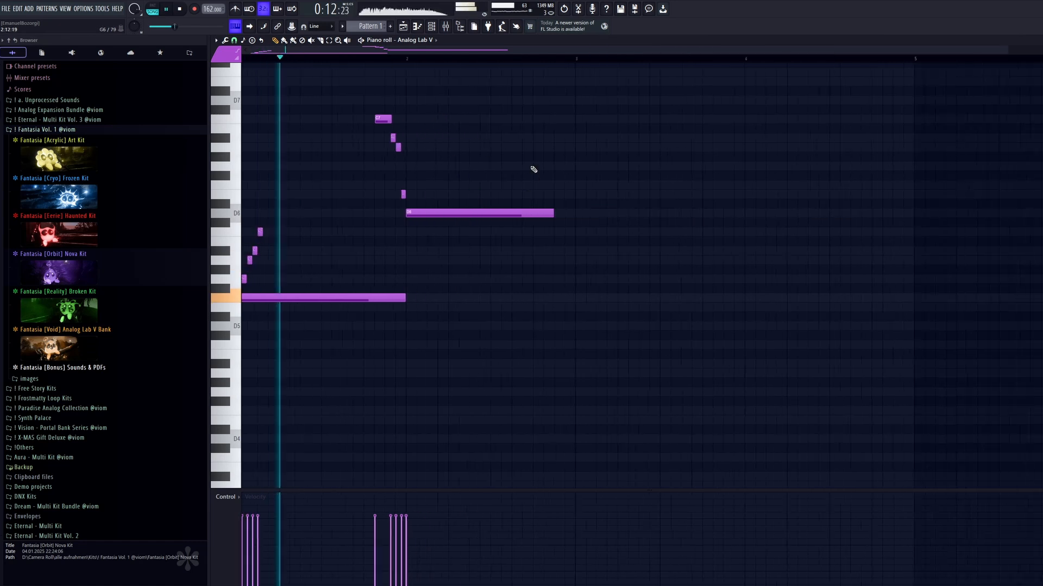
Start the high run on bar 2, repeat the two-bar phrase in bars 3 and 4, and end bar 4 with long F6 and E6 notes.
drag(675, 204, 674, 185)
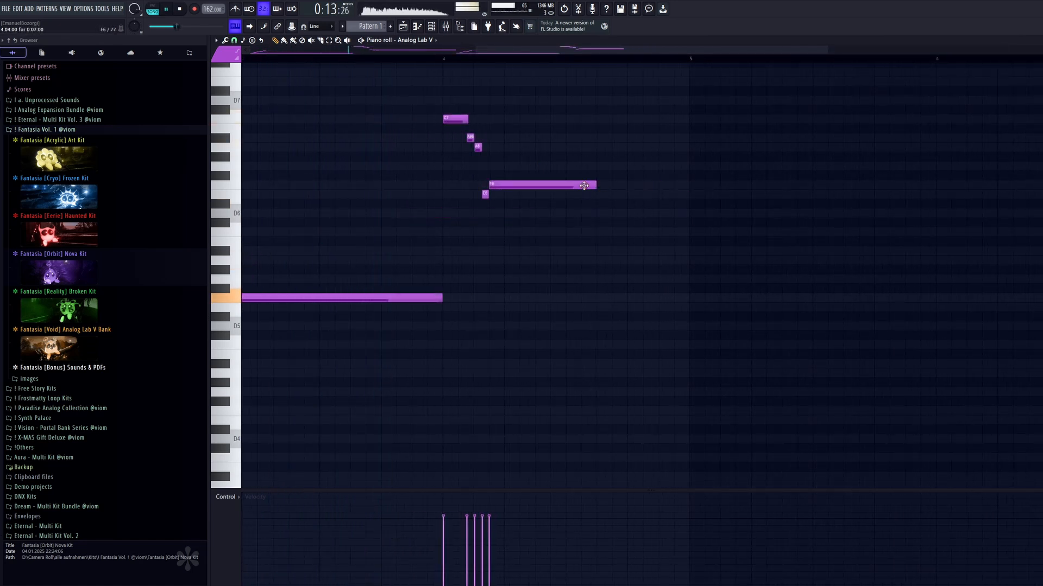
scroll(626, 212, down, 3)
drag(660, 195, 654, 195)
scroll(656, 207, up, 3)
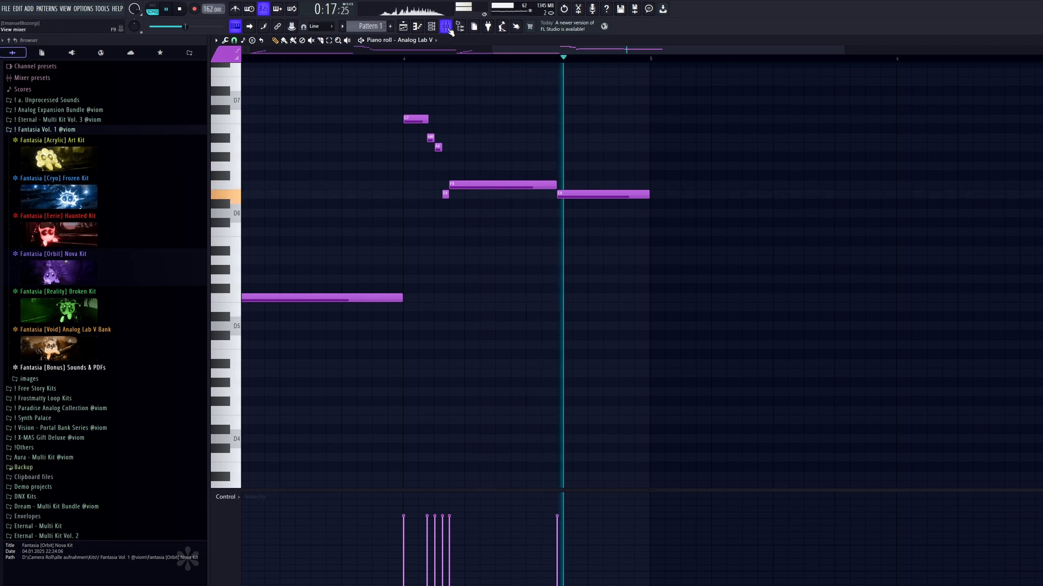
Duplicate the four-bar melody into bars 5 to 8.
scroll(722, 219, down, 3)
key(ctrl+b)
scroll(673, 361, down, 2)
key(space)
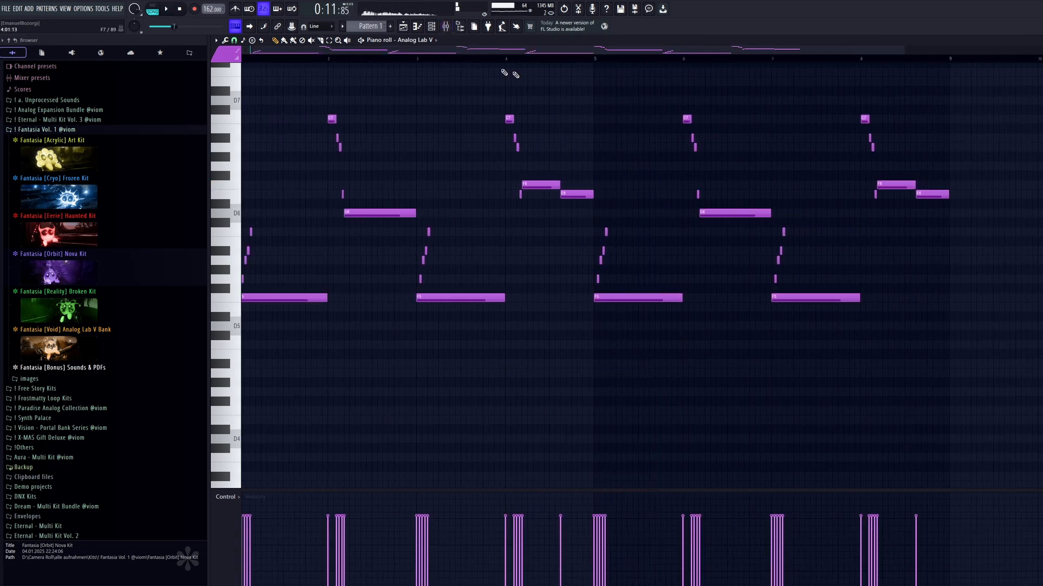
Shorten bar 4's F6 note, lengthen its E6 note to the bar end, and replace bars 5 to 8 with the revised four bars.
scroll(498, 72, up, 2)
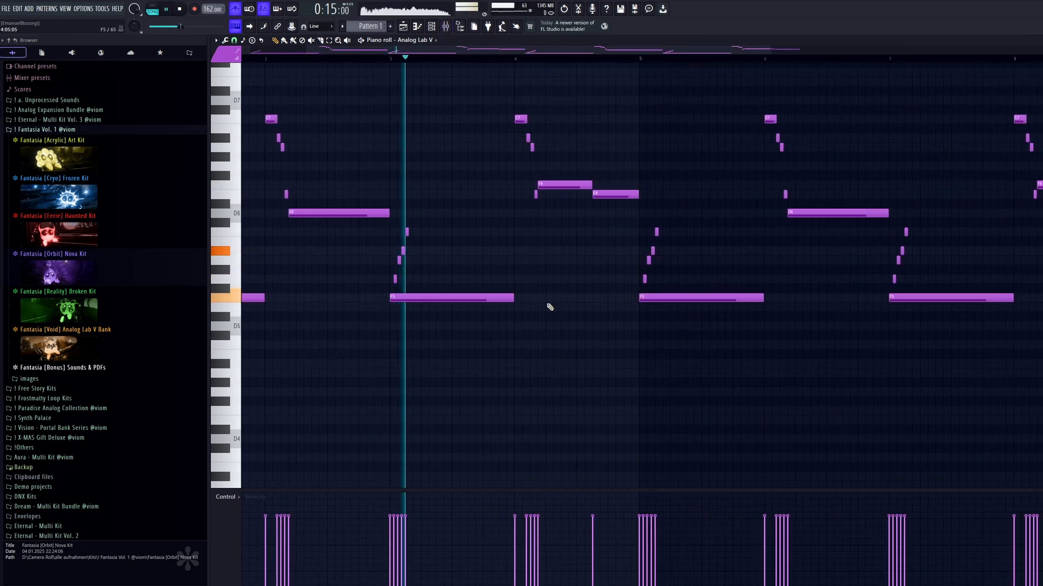
scroll(549, 307, up, 3)
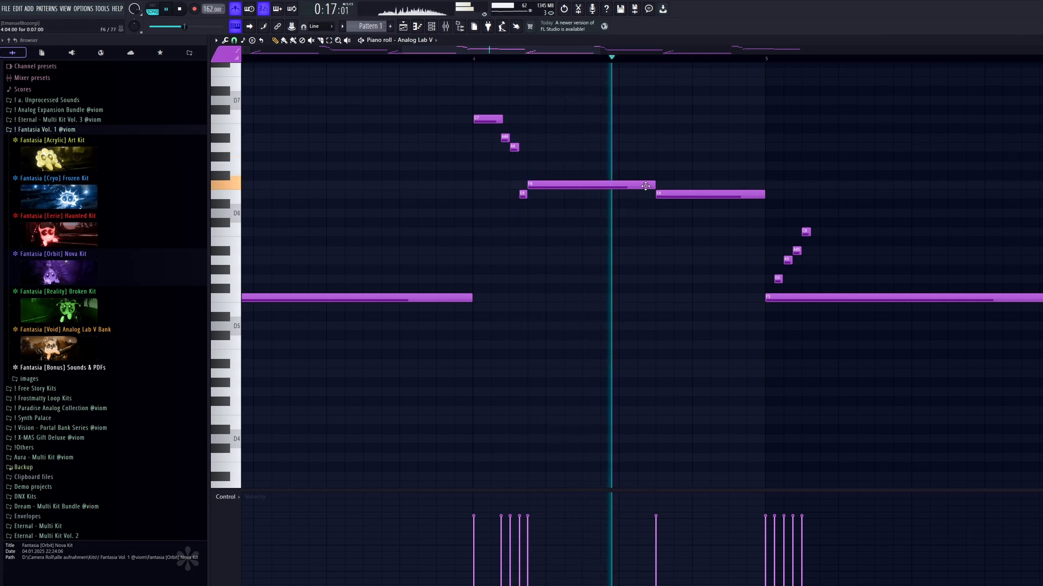
scroll(949, 130, down, 4)
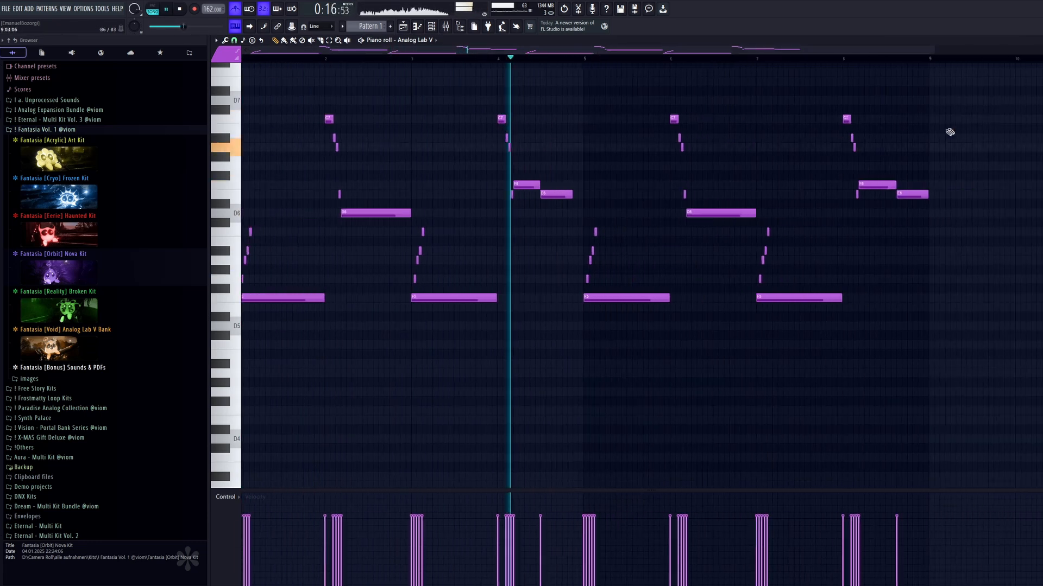
drag(966, 105, 580, 410)
key(Delete)
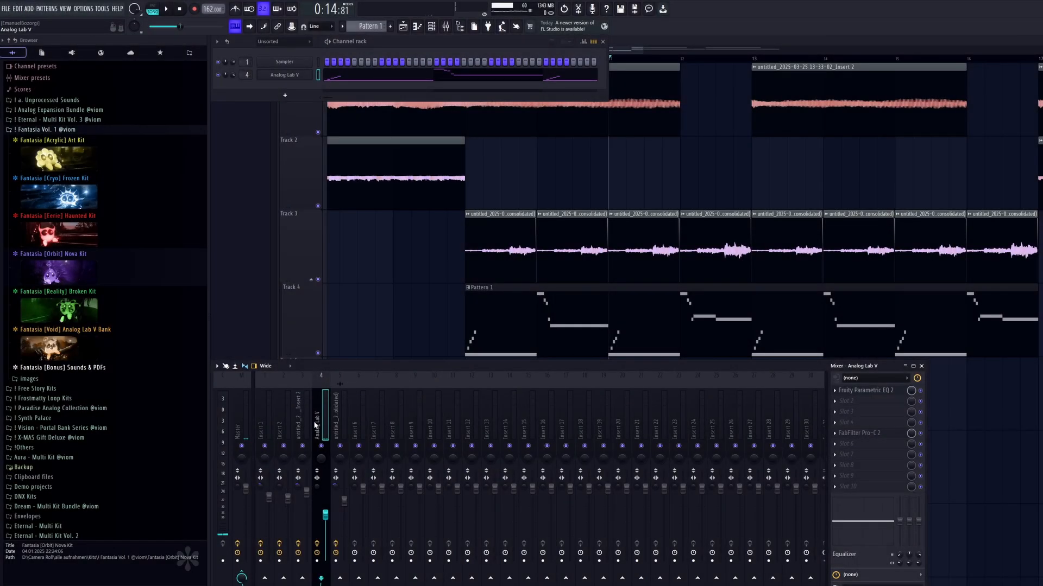
Return the playlist's playback position to the start of bar 9, where Pattern 1 begins.
right_click(624, 207)
scroll(489, 244, up, 4)
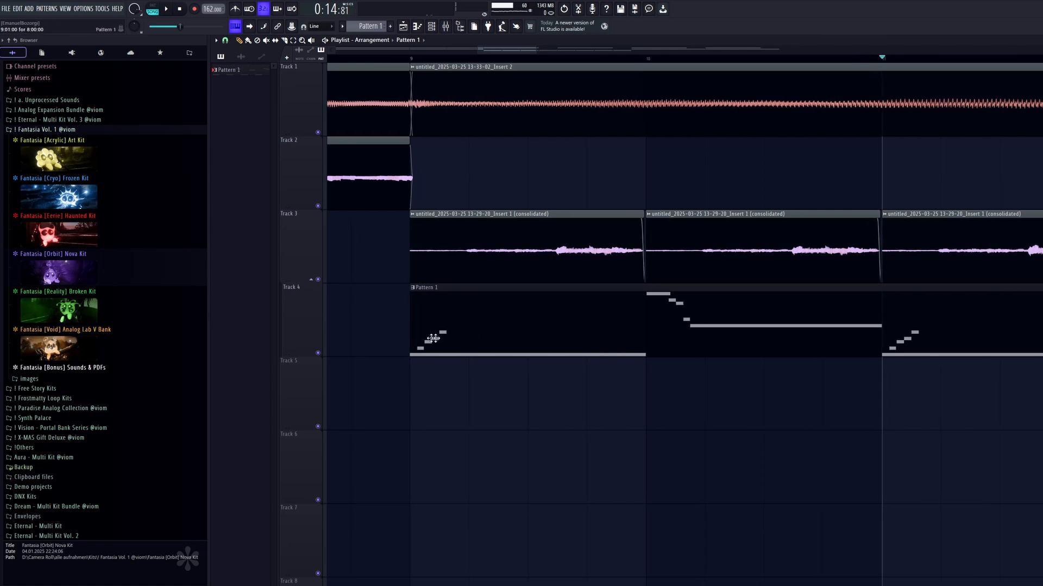
click(425, 58)
scroll(487, 121, down, 4)
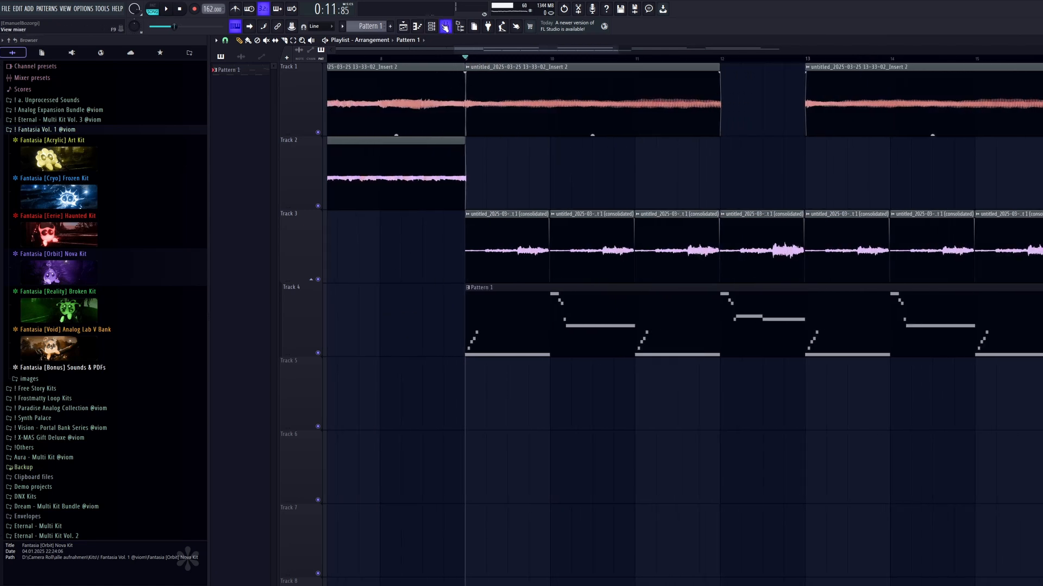
Add ShaperBox 3 to slot 3 of the Analog Lab V mixer track with a one-bar descending volume shape at 49% mix.
click(445, 26)
click(863, 412)
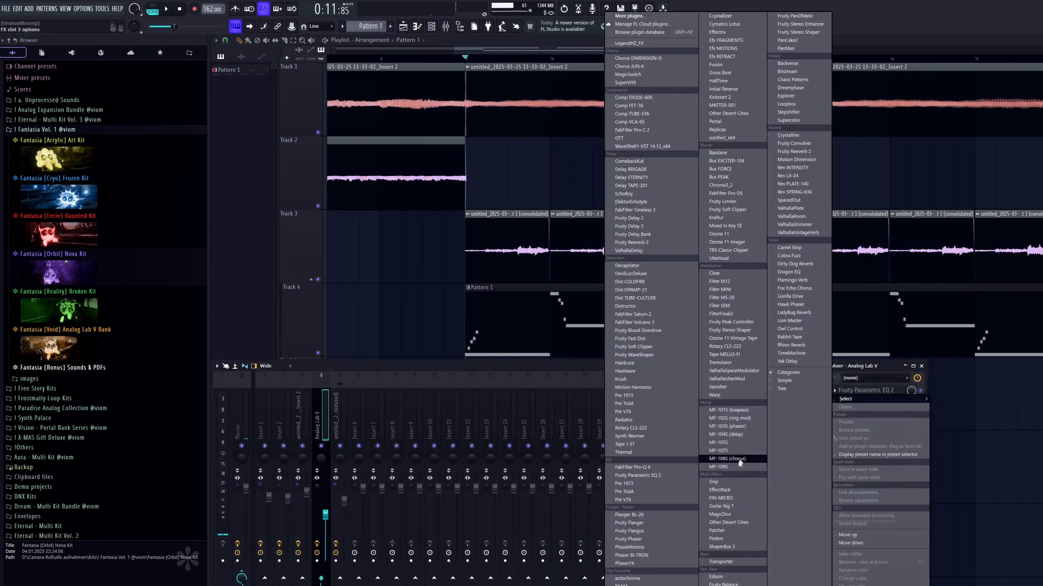
click(739, 552)
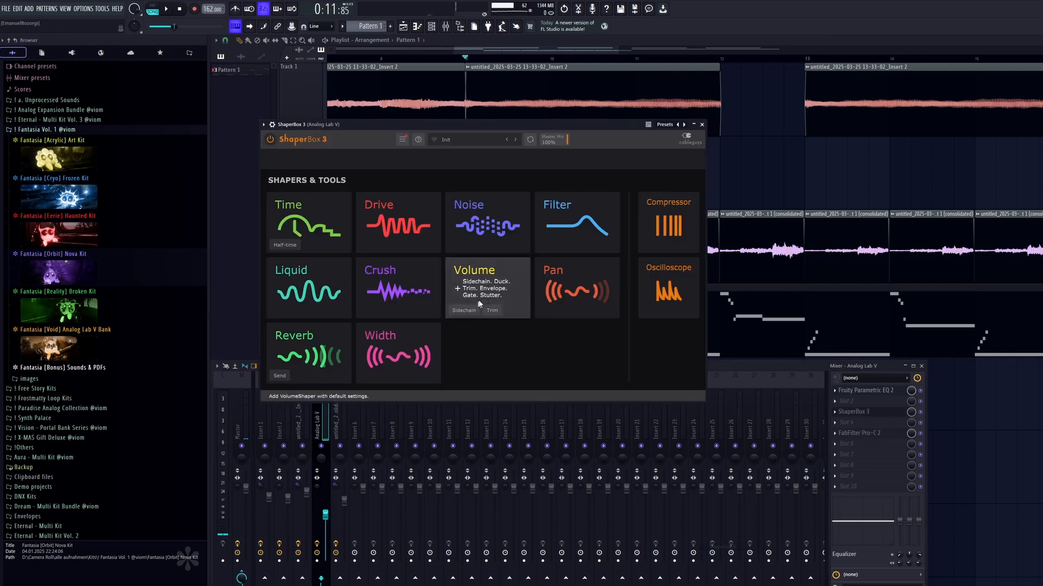
key(space)
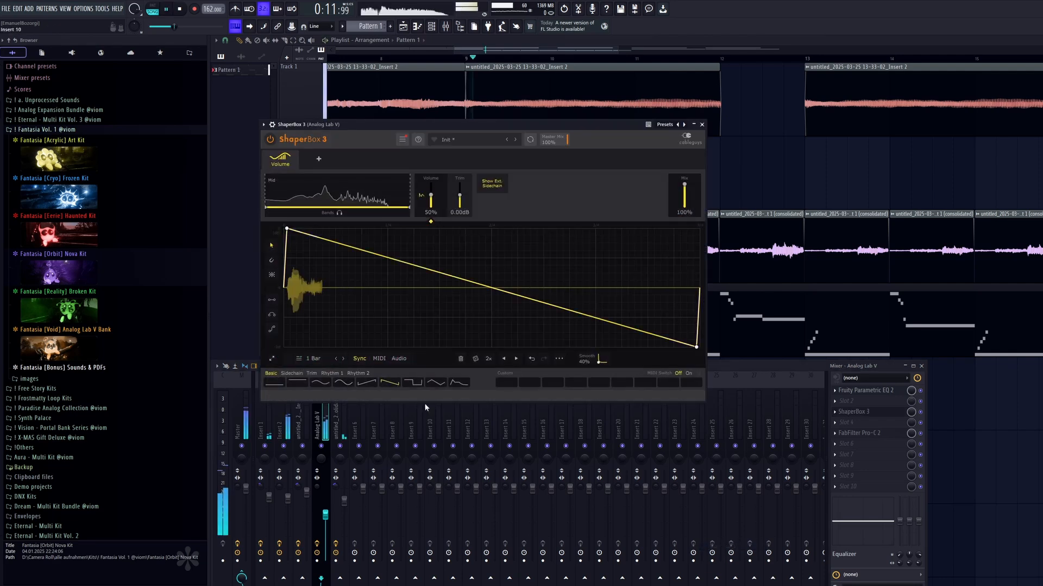
drag(684, 184, 684, 190)
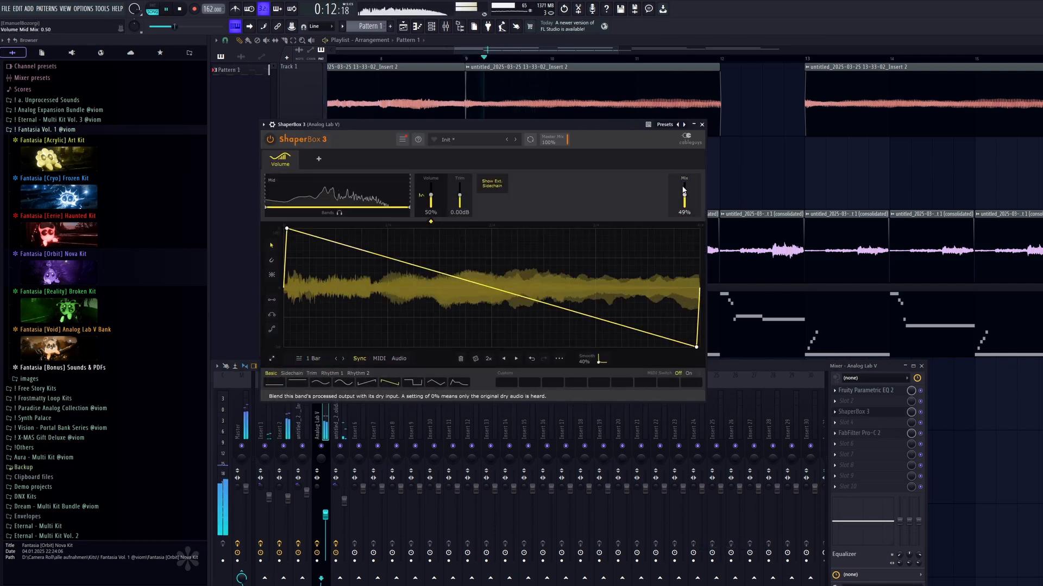
click(327, 168)
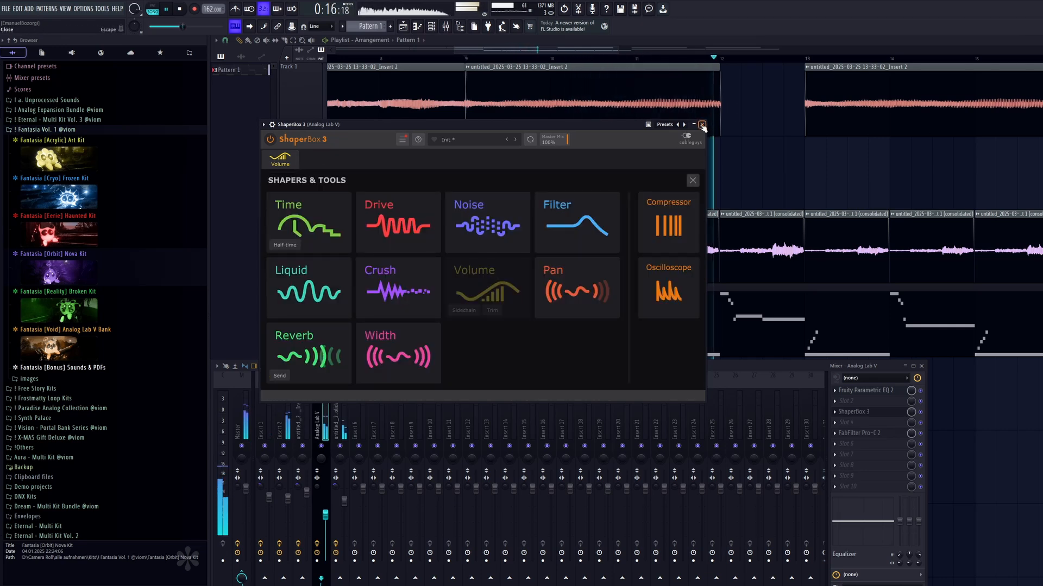
click(275, 167)
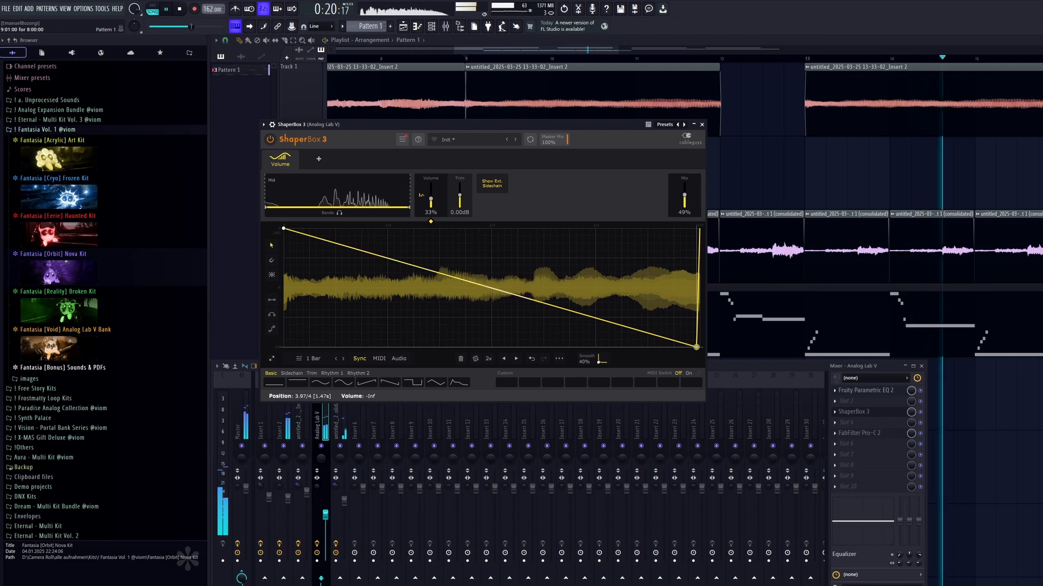
click(694, 125)
key(F9)
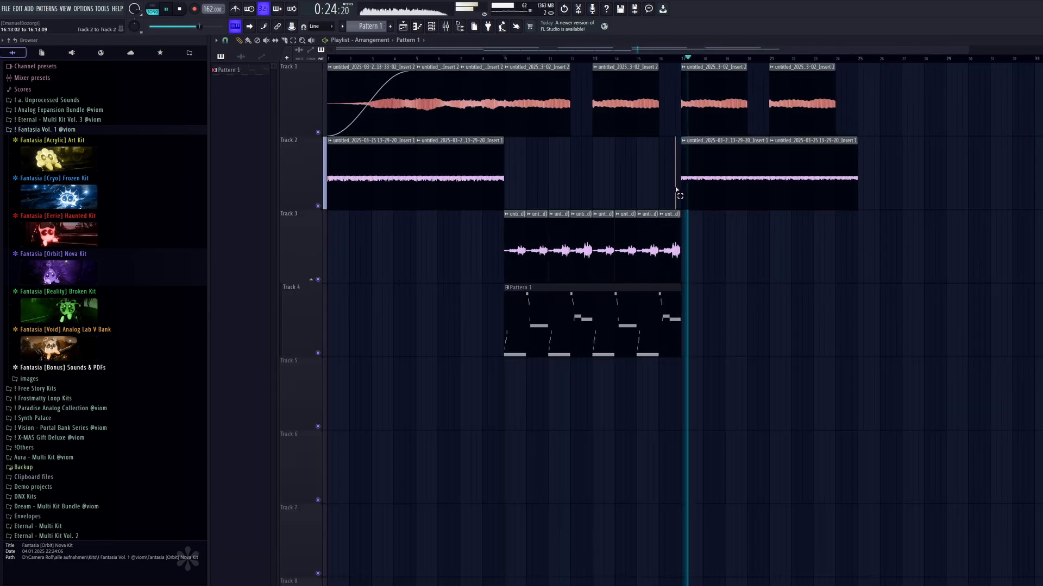
Remove Track 3's clip in bar 16 and place a one-bar copy of the Insert 2 recording in that bar on Track 2.
key(space)
scroll(563, 239, up, 4)
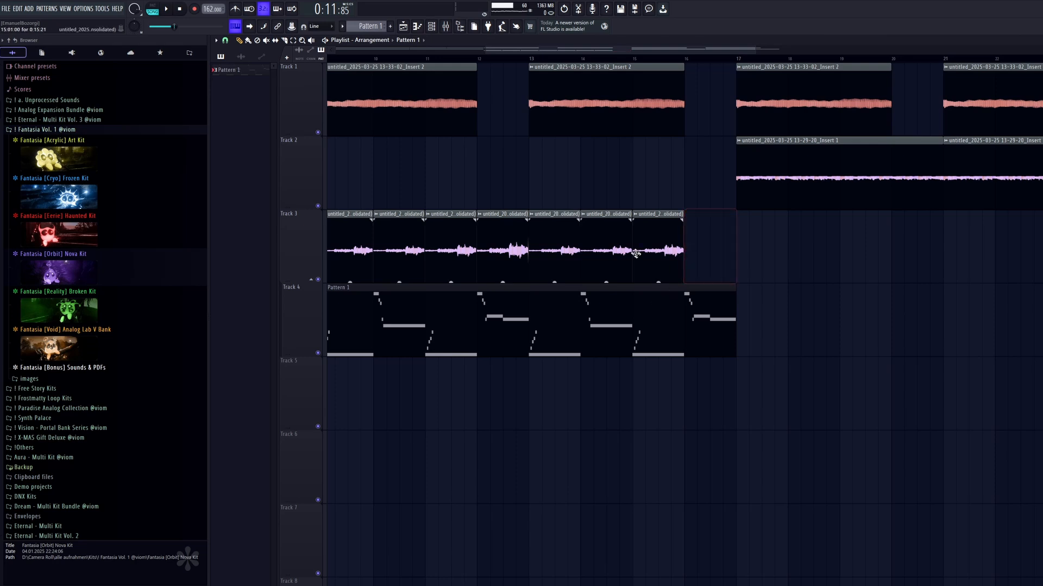
scroll(546, 102, up, 2)
scroll(547, 103, down, 5)
click(547, 103)
scroll(747, 181, up, 5)
click(697, 176)
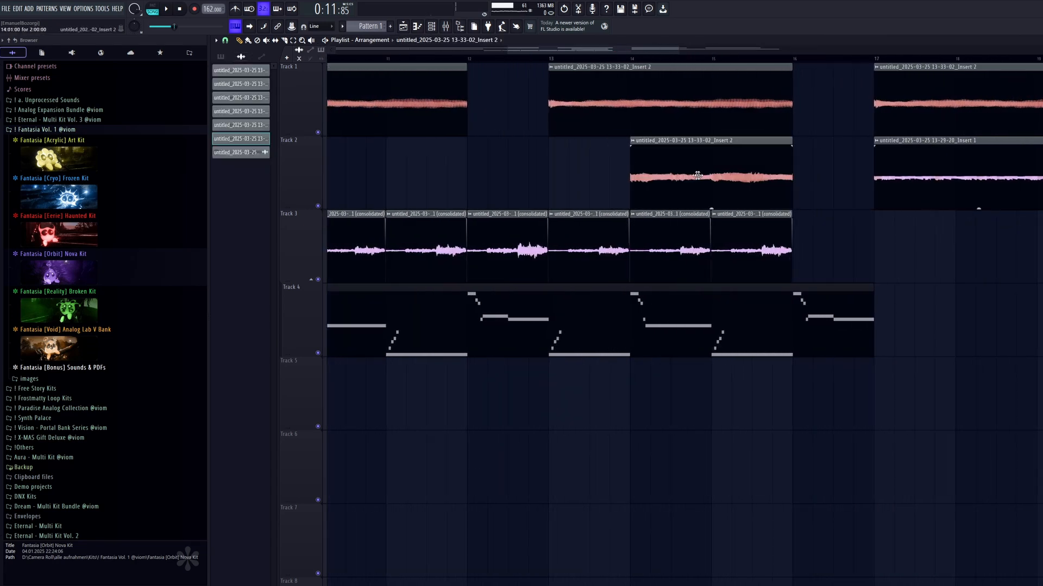
drag(698, 176, 772, 175)
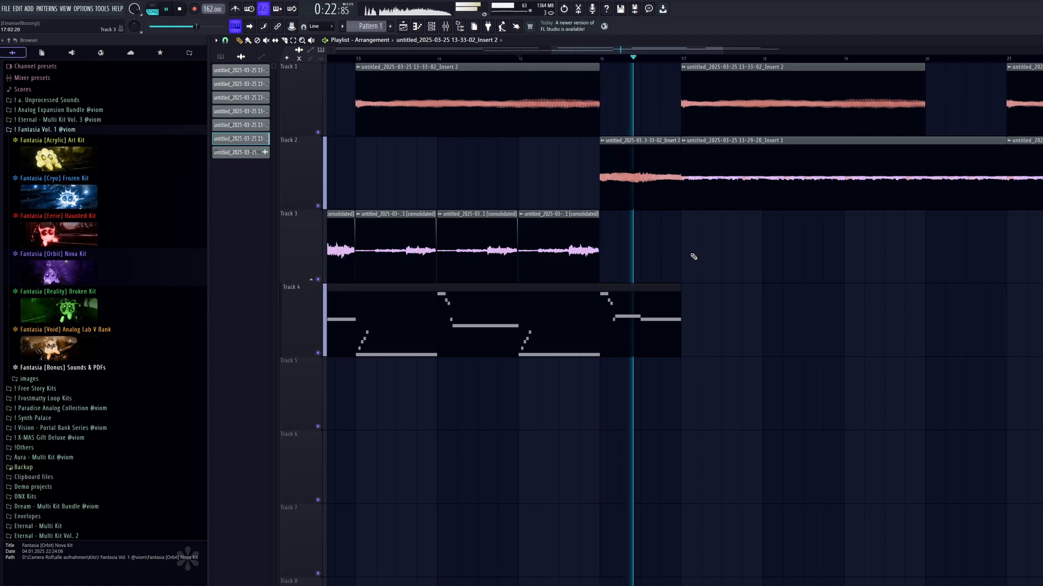
mouse_move(681, 289)
mouse_down()
mouse_move(640, 289)
mouse_move(680, 291)
mouse_up()
key(space)
Make the Insert 2 clip in bar 16 unique, reverse it, and fade it in across the whole bar.
double_click(654, 188)
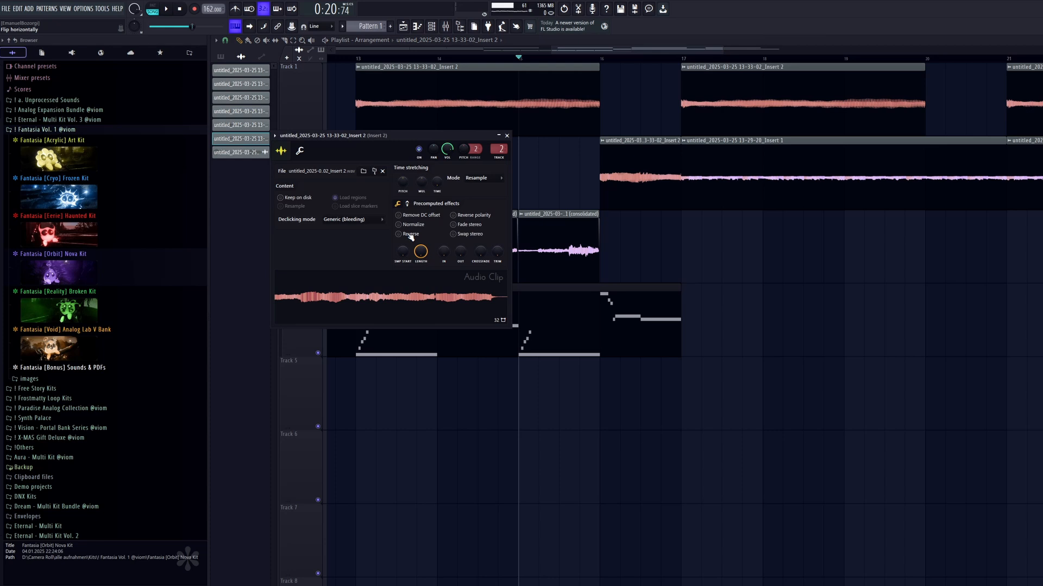
key(Escape)
right_click(603, 144)
click(628, 230)
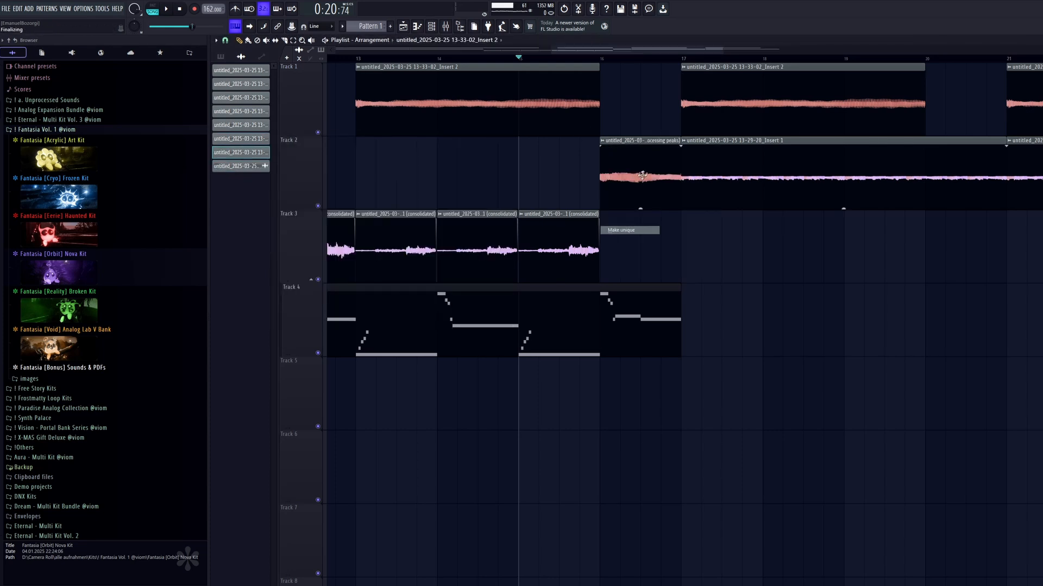
key(Escape)
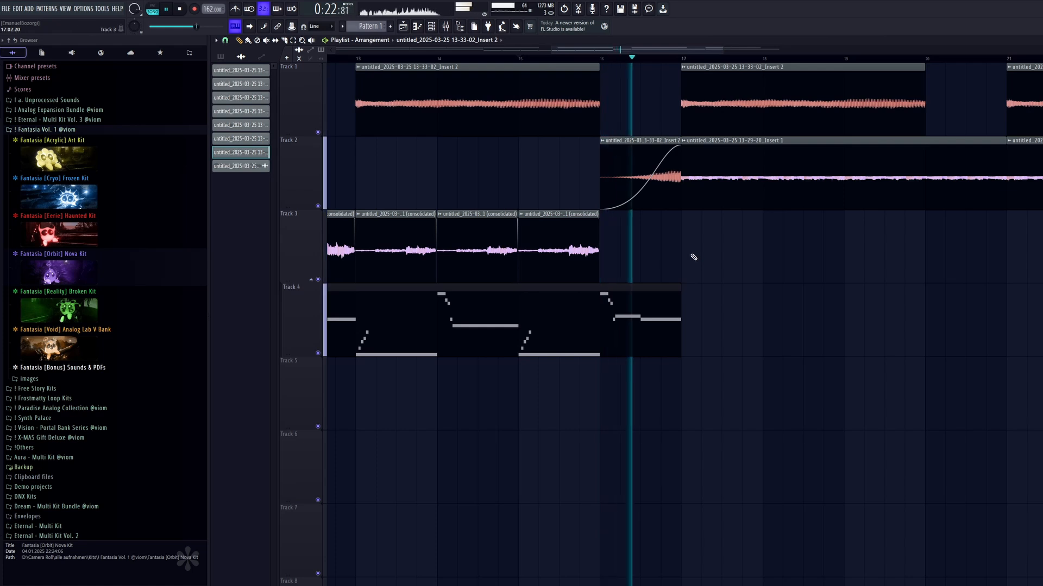
Copy the reversed fade-in clip to bar 8 on Track 1, trimming the existing Track 1 clip to end where it starts.
scroll(692, 257, down, 6)
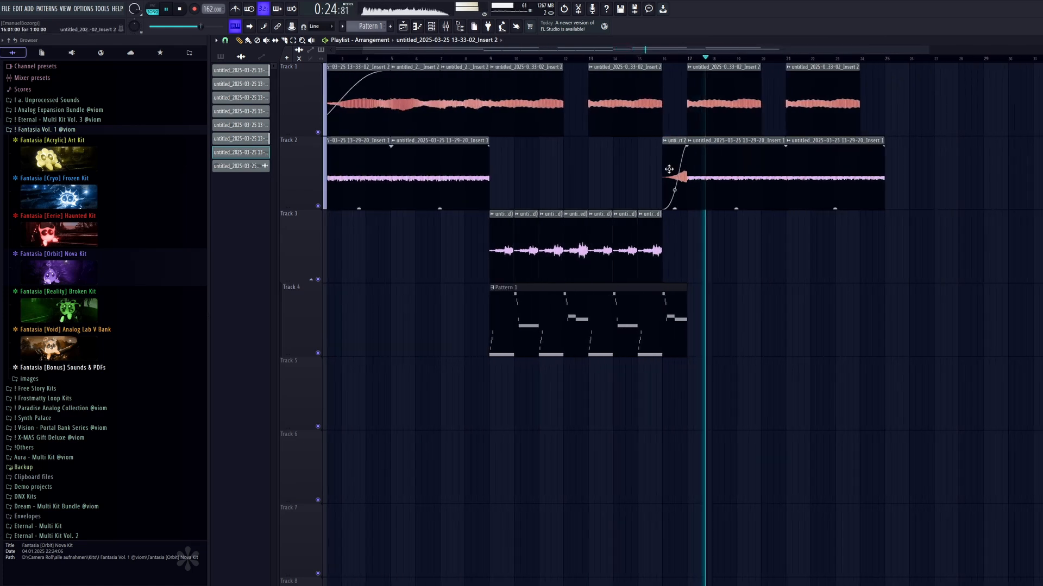
scroll(556, 67, up, 4)
key(space)
scroll(538, 65, up, 2)
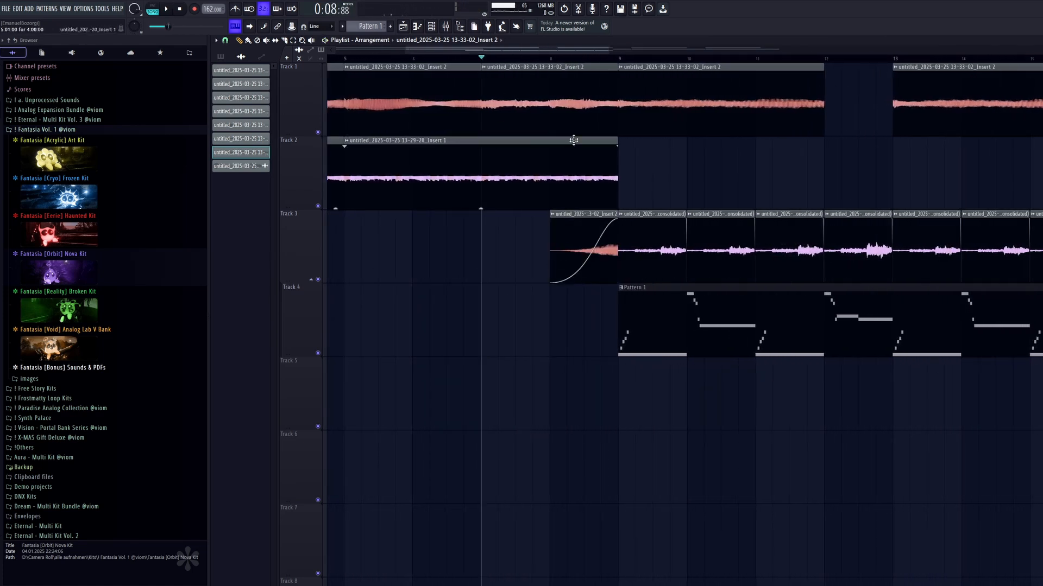
key(space)
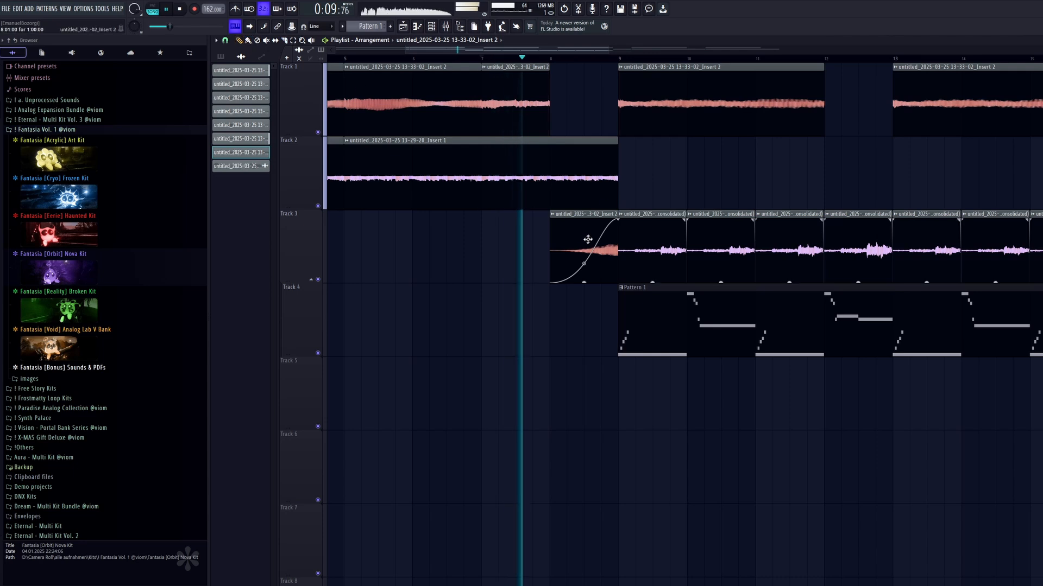
drag(588, 240, 571, 83)
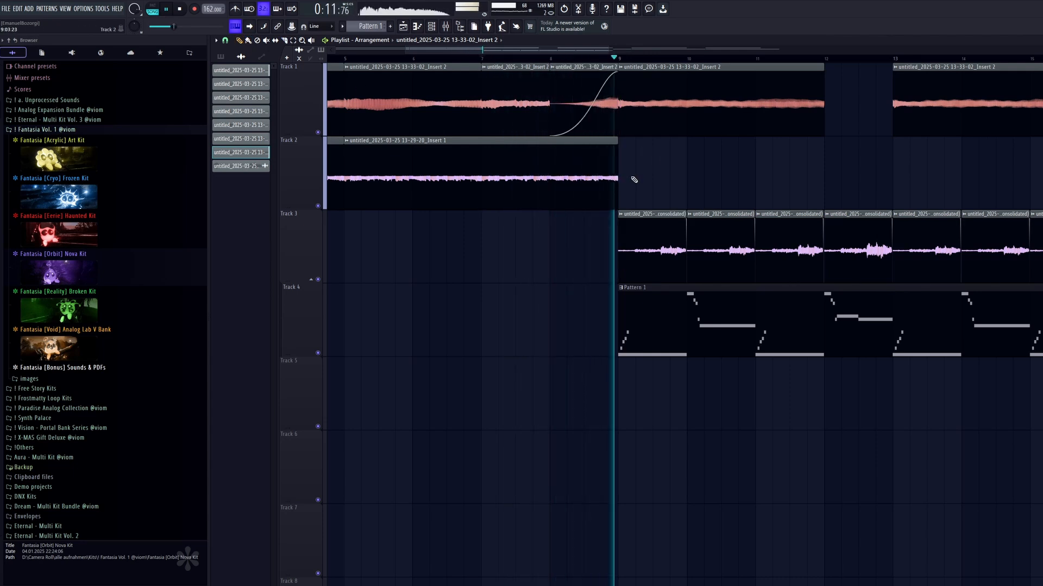
Raise the gain of Track 1's clips at bars 9 and 13 to 2.5 dB and set the Analog Lab V mixer volume to 67%.
scroll(634, 179, down, 3)
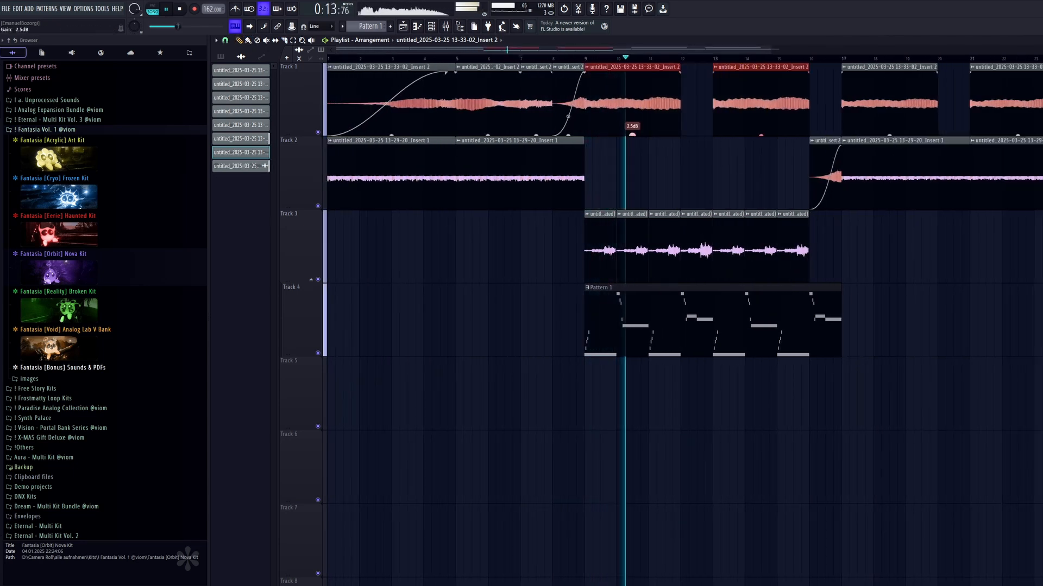
click(446, 26)
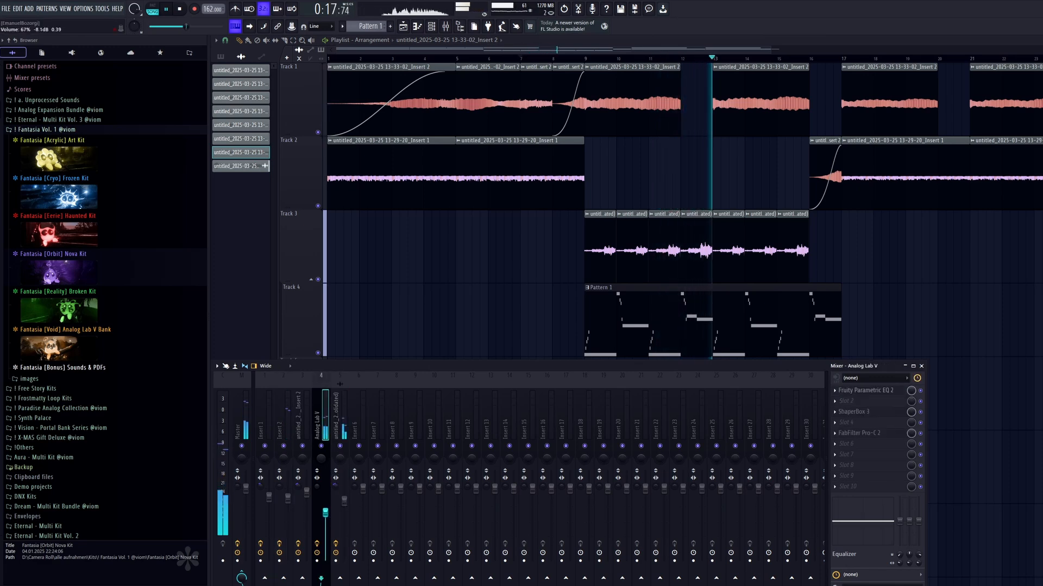
click(647, 217)
Open Pattern 1's notes and flip bar 3's short ascending run horizontally so it descends.
scroll(691, 301, up, 2)
double_click(693, 301)
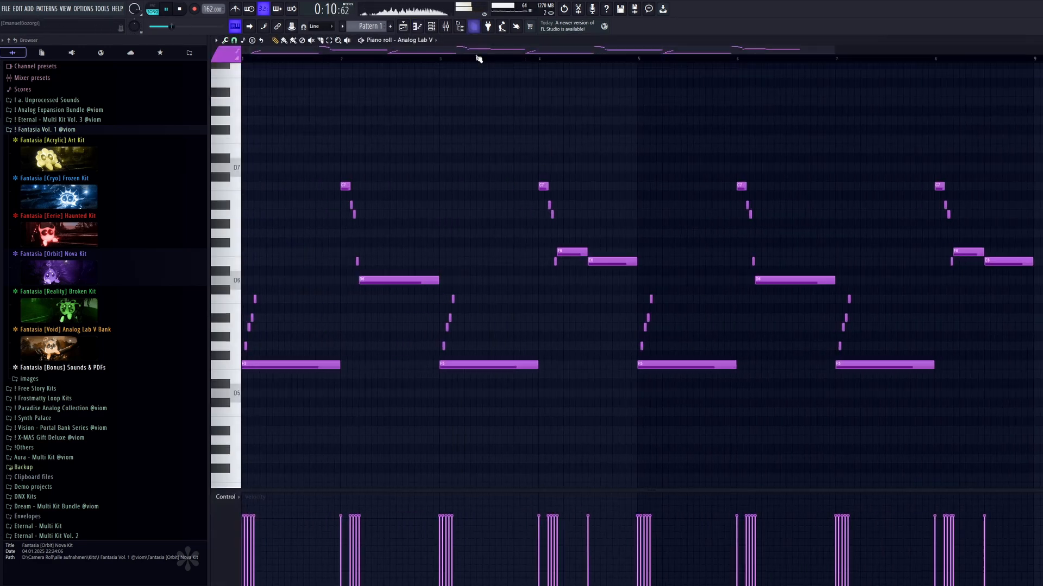
click(382, 59)
key(space)
scroll(553, 275, up, 5)
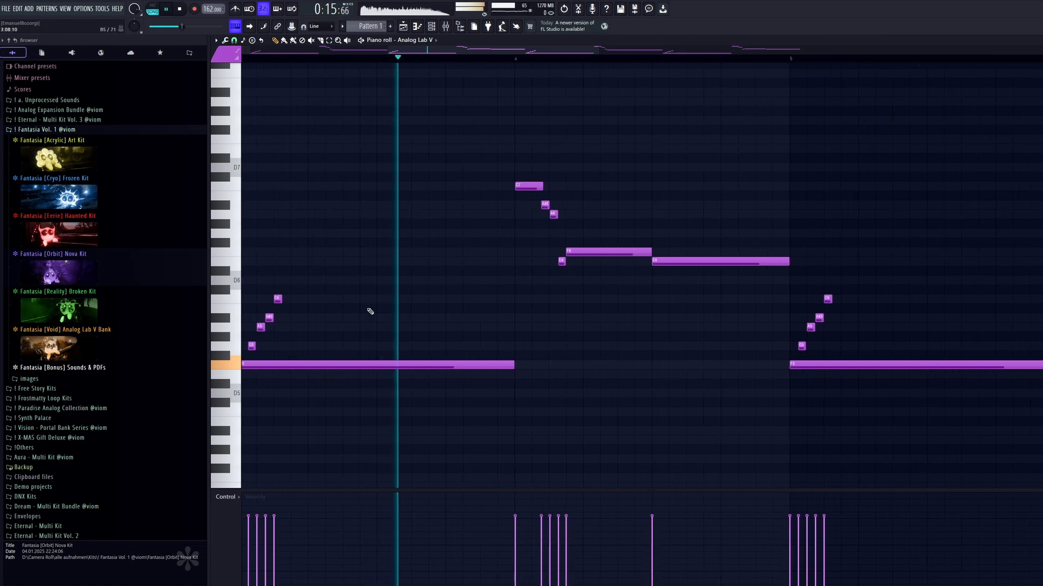
key(space)
drag(379, 296, 527, 315)
click(457, 318)
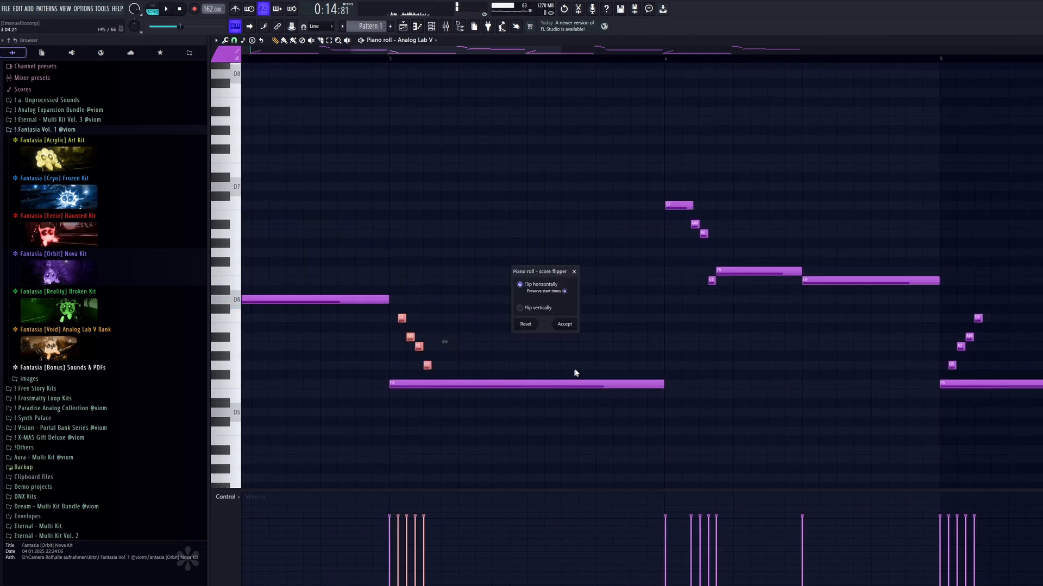
click(570, 325)
key(space)
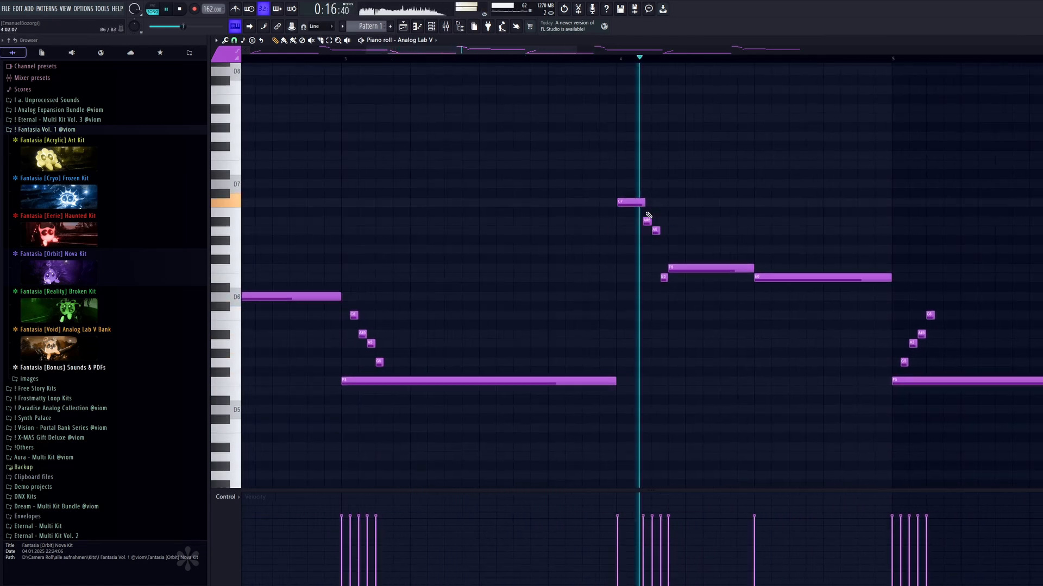
Delete bar 4's short E6 note and make its F6 note start earlier, right after the descending run.
key(space)
drag(646, 213, 612, 242)
key(space)
ctrl+click(629, 260)
right_click(651, 277)
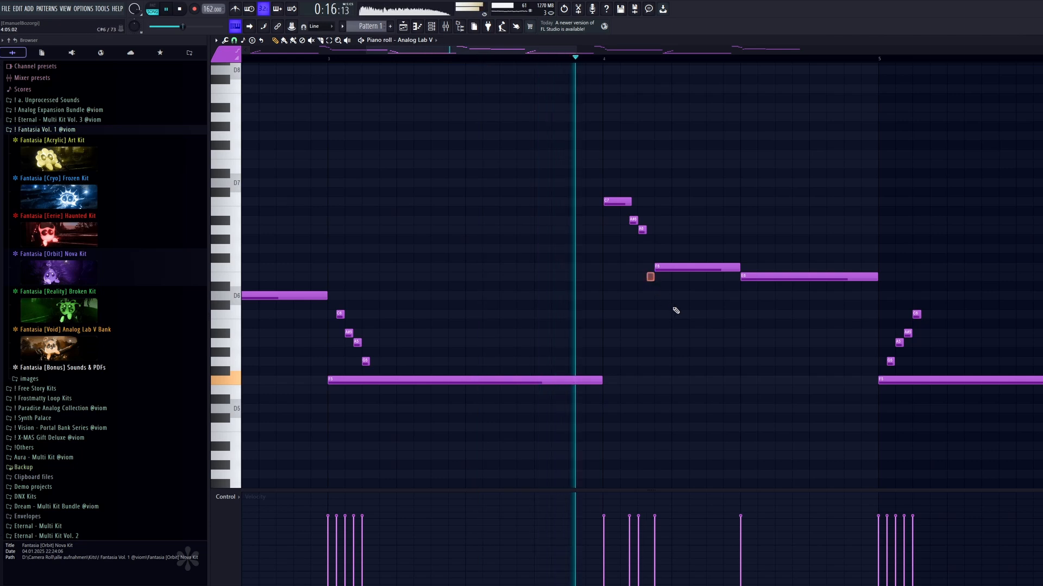
key(space)
key(space)
drag(721, 268, 739, 268)
ctrl+drag(661, 215, 627, 221)
ctrl+click(715, 220)
scroll(714, 219, down, 6)
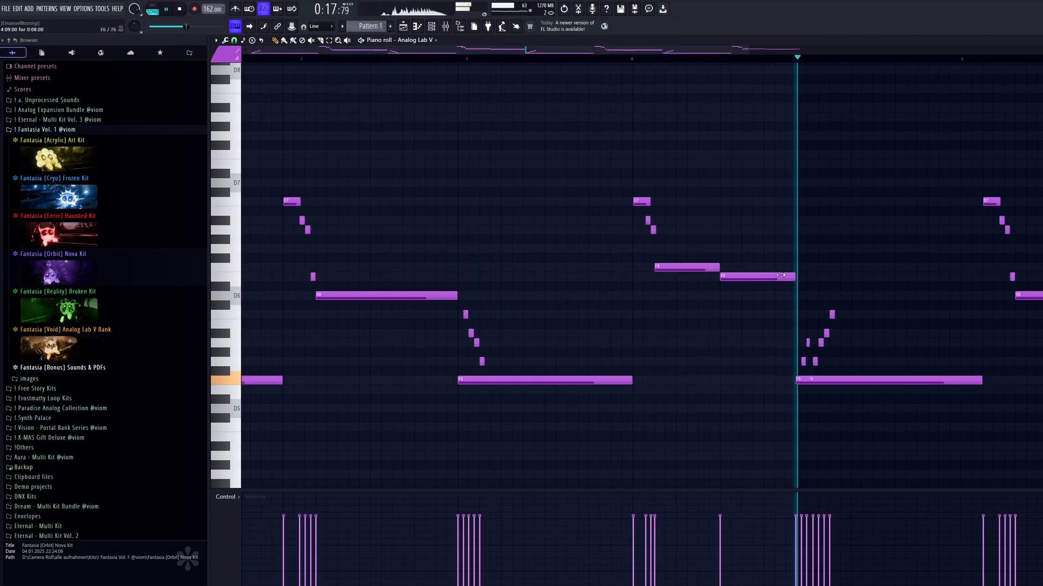
Transpose bar 5's long note up to D6 and delete the short ascending run in that bar.
drag(982, 142, 572, 440)
ctrl+drag(657, 385, 605, 387)
key(ctrl+Up)
key(Down)
key(Down)
key(Down)
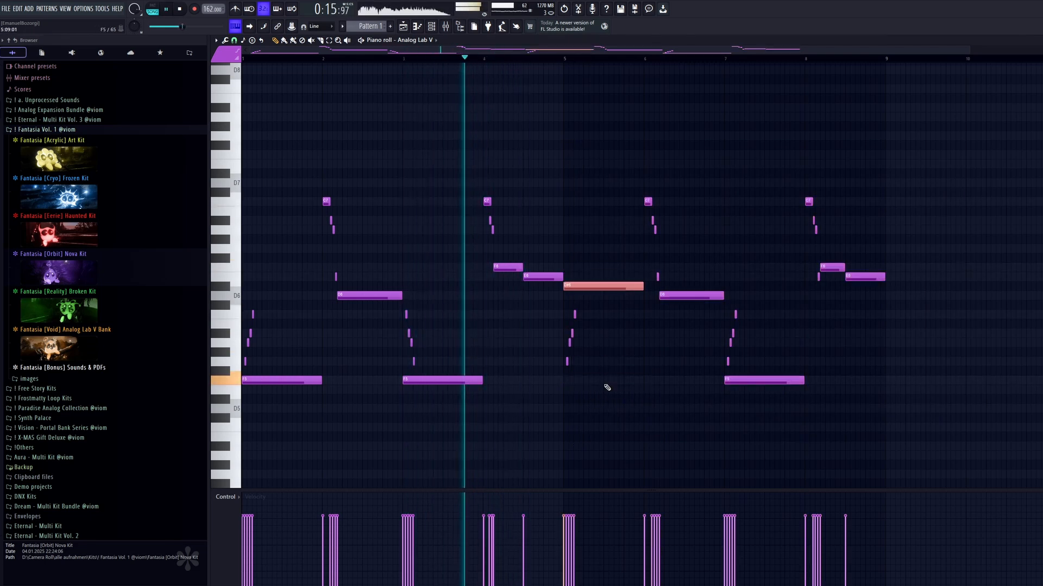
ctrl+drag(600, 310, 533, 373)
key(Delete)
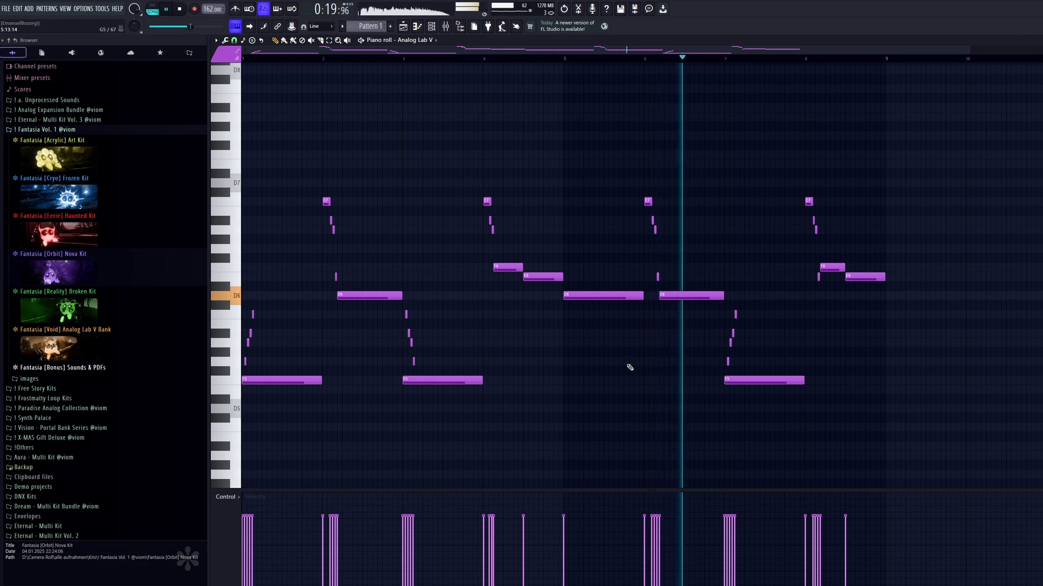
Clear bar 6's notes and extend bar 5's D6 note to the end of bar 6.
key(space)
ctrl+drag(721, 179, 629, 282)
key(Delete)
mouse_move(731, 284)
ctrl+mouse_down()
mouse_move(682, 309)
mouse_move(724, 300)
ctrl+mouse_up()
key(Delete)
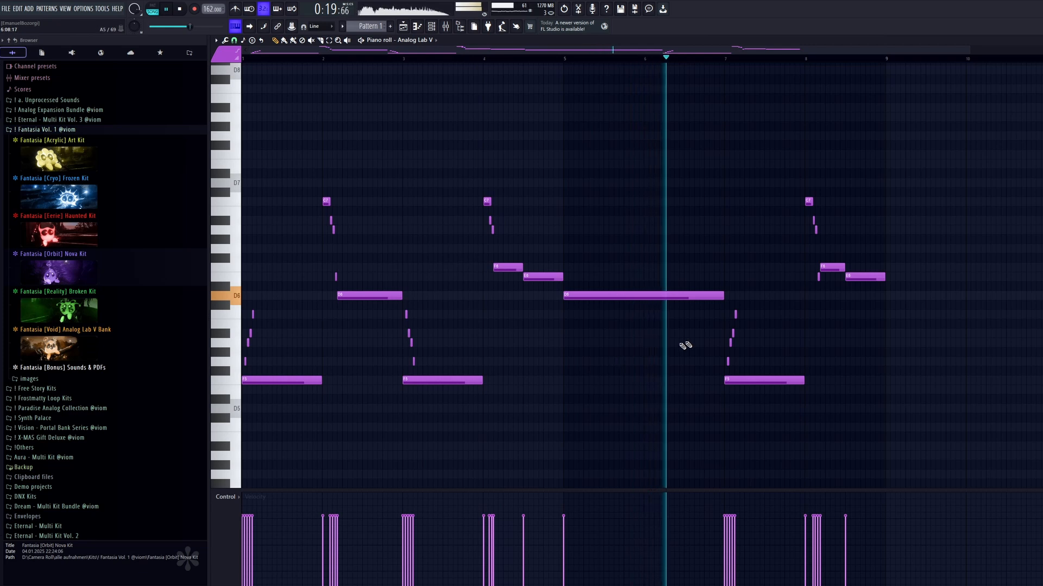
Replace bar 7's run and long note with a single long C6, and add descending A#6, F6 and E6 notes at bar 6's end.
ctrl+scroll(755, 337, up, 4)
ctrl+drag(740, 302, 637, 373)
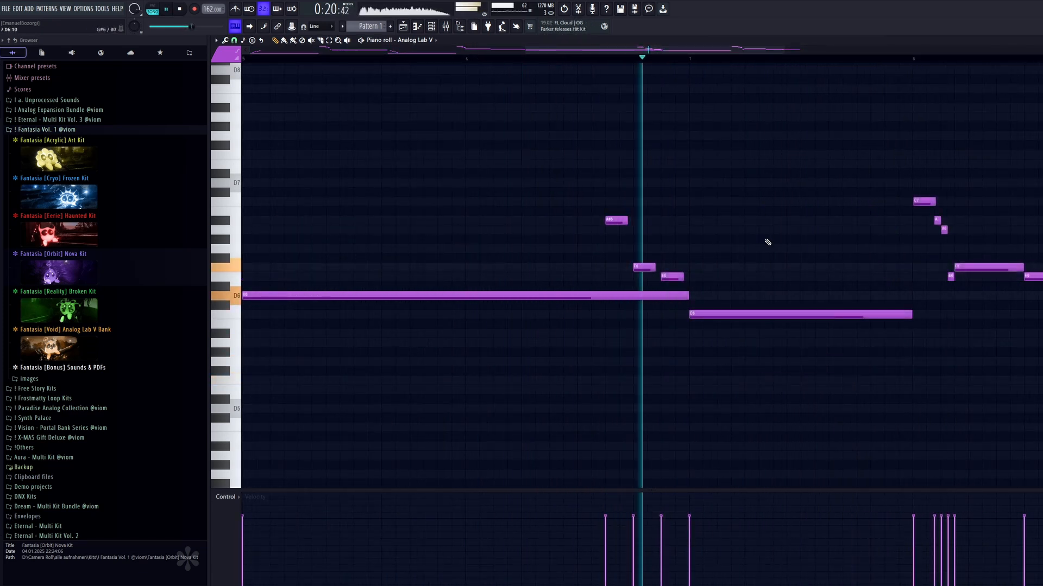
key(space)
key(space)
Make the A#6, F6 and E6 notes legato so each one reaches the next note.
ctrl+drag(692, 207, 611, 281)
key(ctrl+l)
key(space)
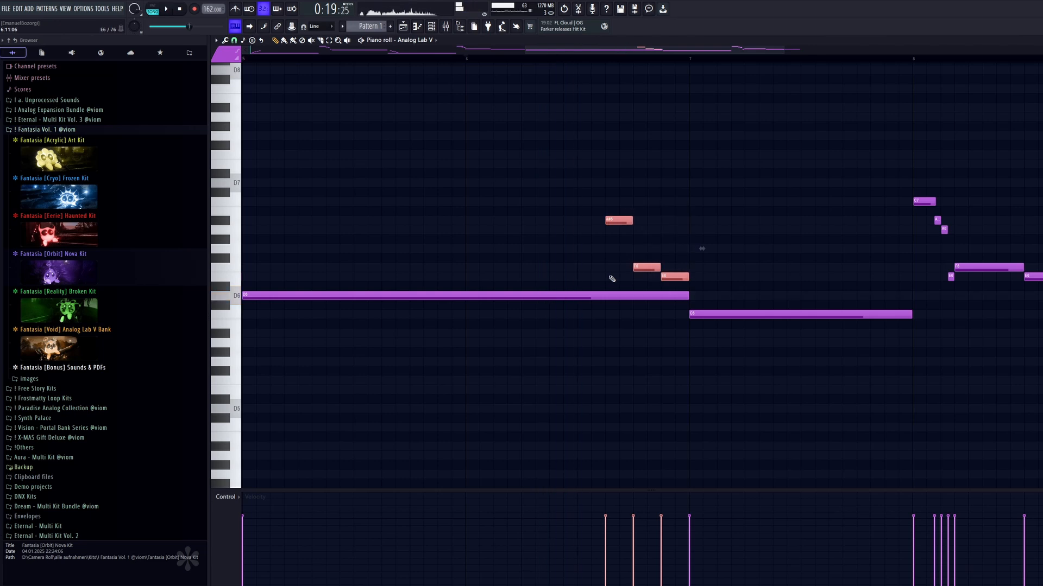
key(space)
End the long D6 note before bar 7 and place a short D6 after F6, with the E6 note shifted slightly behind it.
ctrl+click(762, 229)
ctrl+scroll(706, 255, up, 3)
key(space)
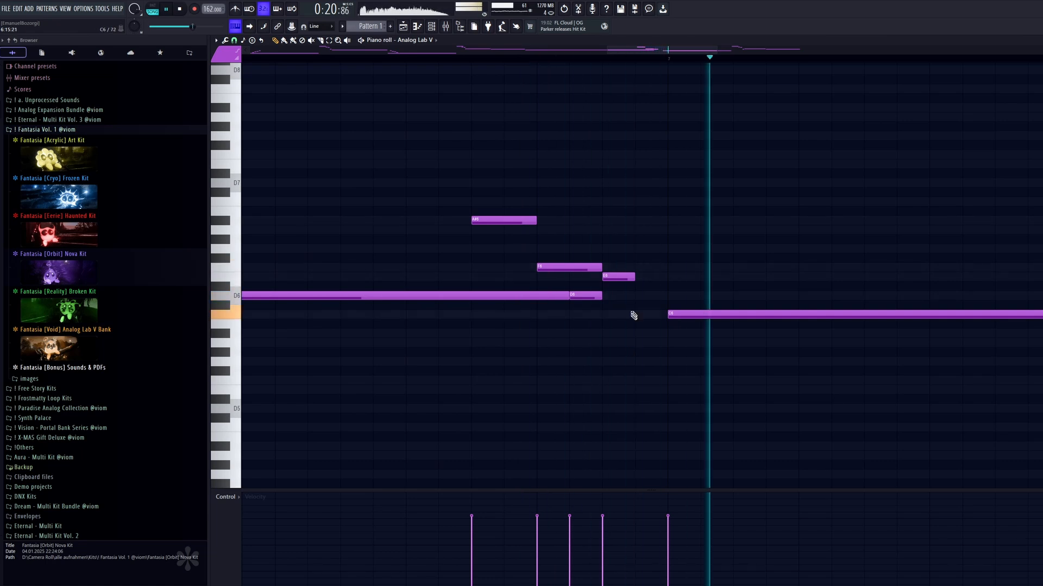
drag(600, 295, 646, 277)
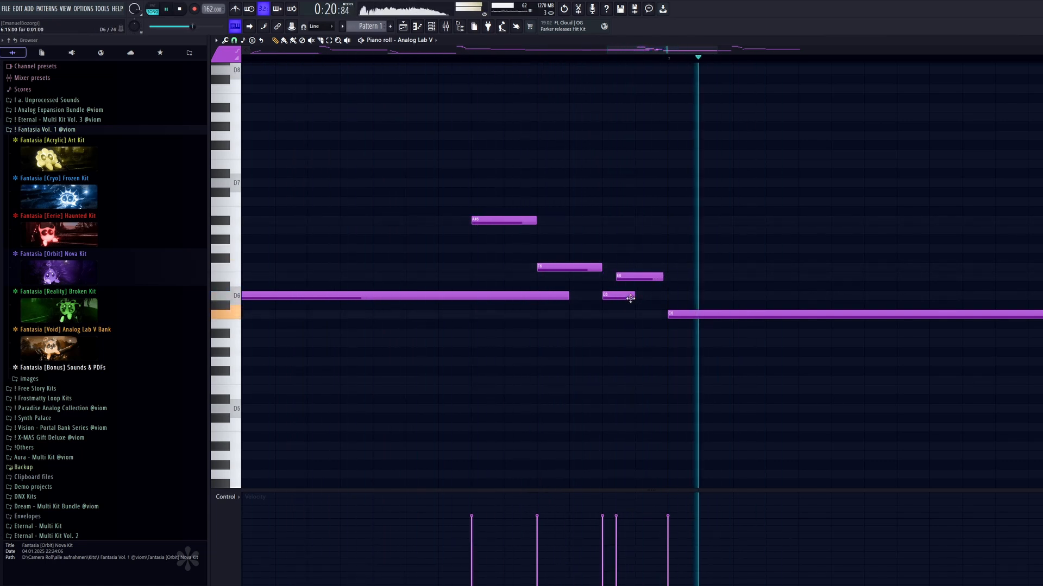
ctrl+scroll(681, 338, down, 1)
ctrl+scroll(681, 338, down, 4)
drag(764, 353, 712, 357)
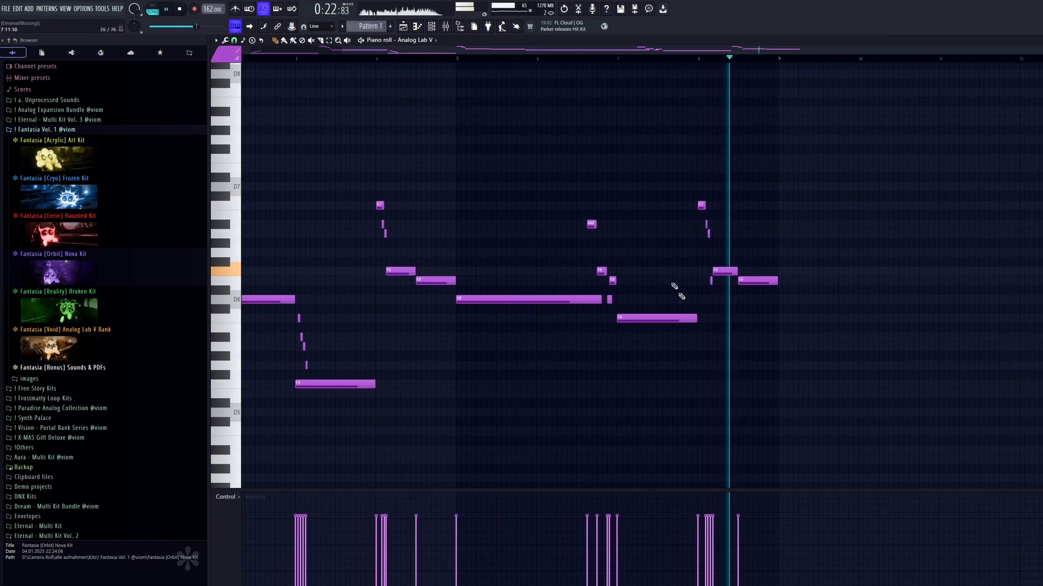
key(space)
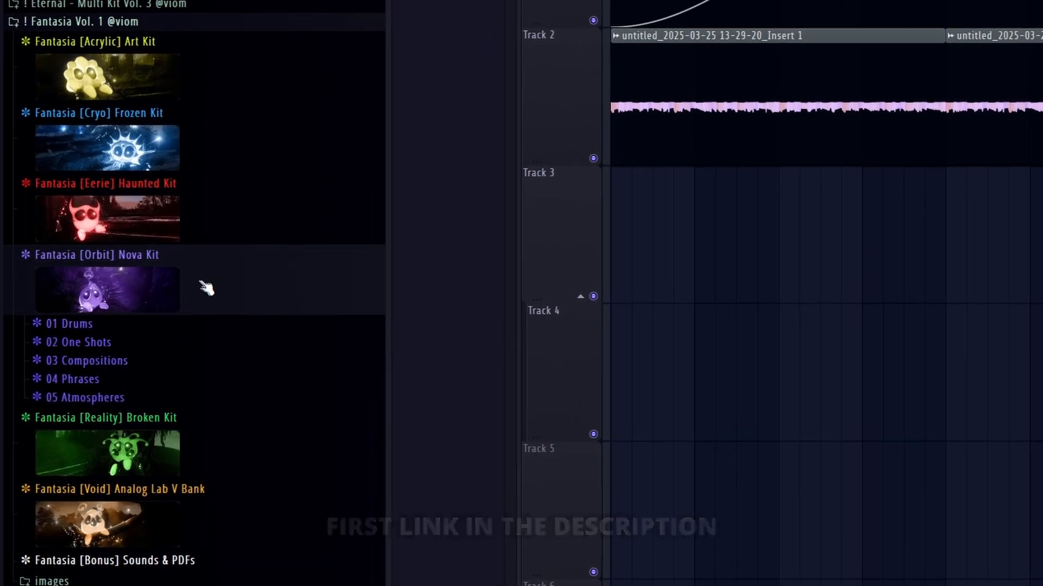
Collapse the Fantasia [Orbit] Nova Kit folder in the browser.
click(100, 295)
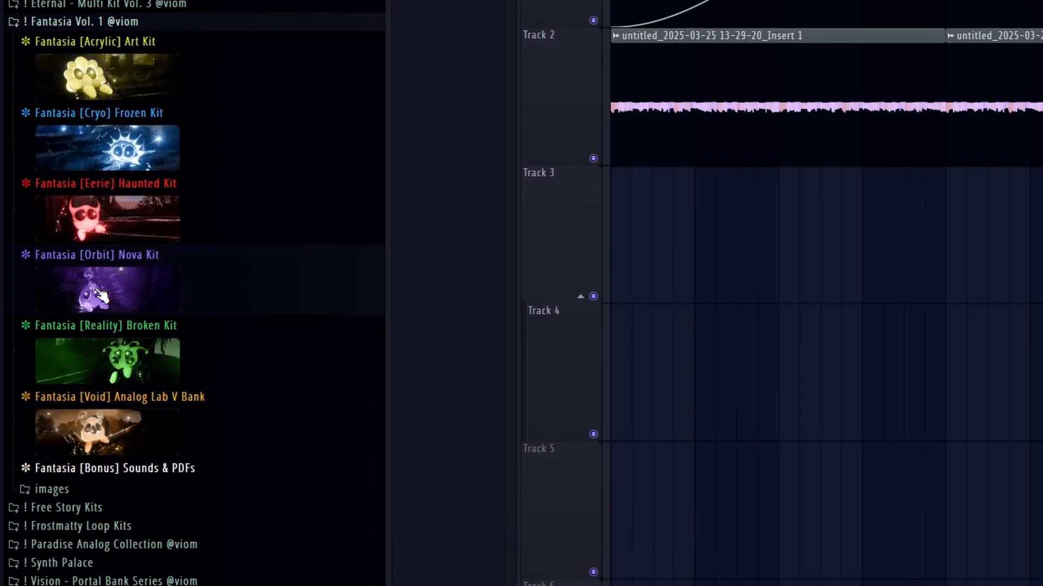
Open the Sfx one-shots folder of the Fantasia [Orbit] Nova Kit in the browser.
click(101, 294)
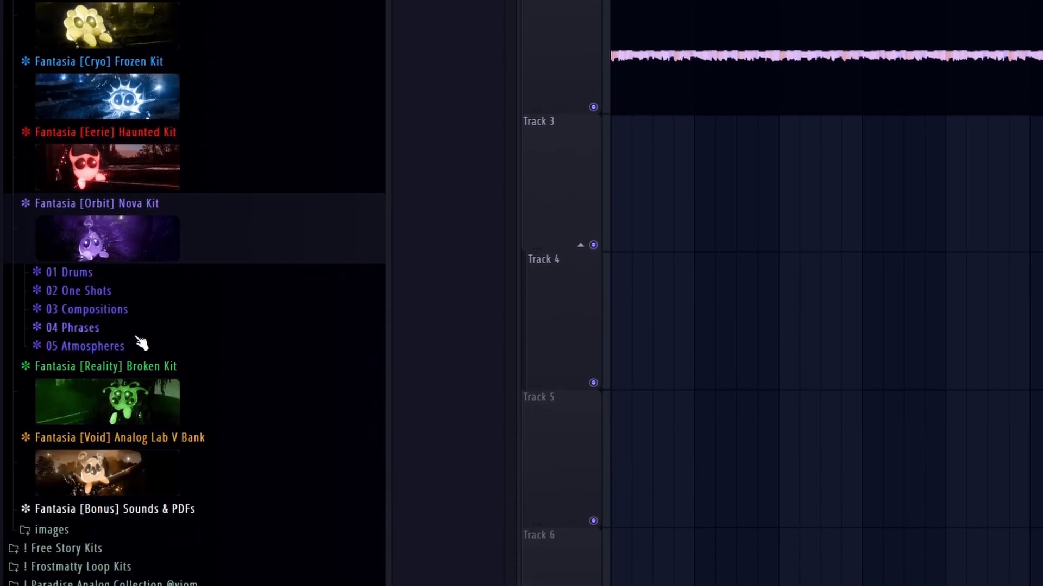
click(136, 377)
scroll(139, 300, down, 5)
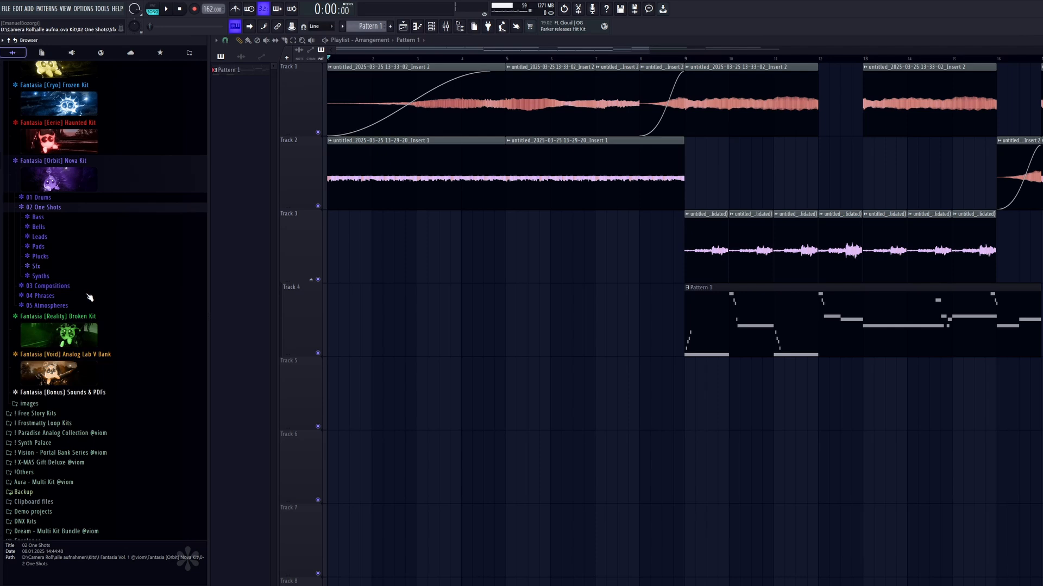
click(76, 267)
Audition the NOVA SFX samples Festival, Esiona, Kinda Hacked and Lost Game Star.
click(108, 348)
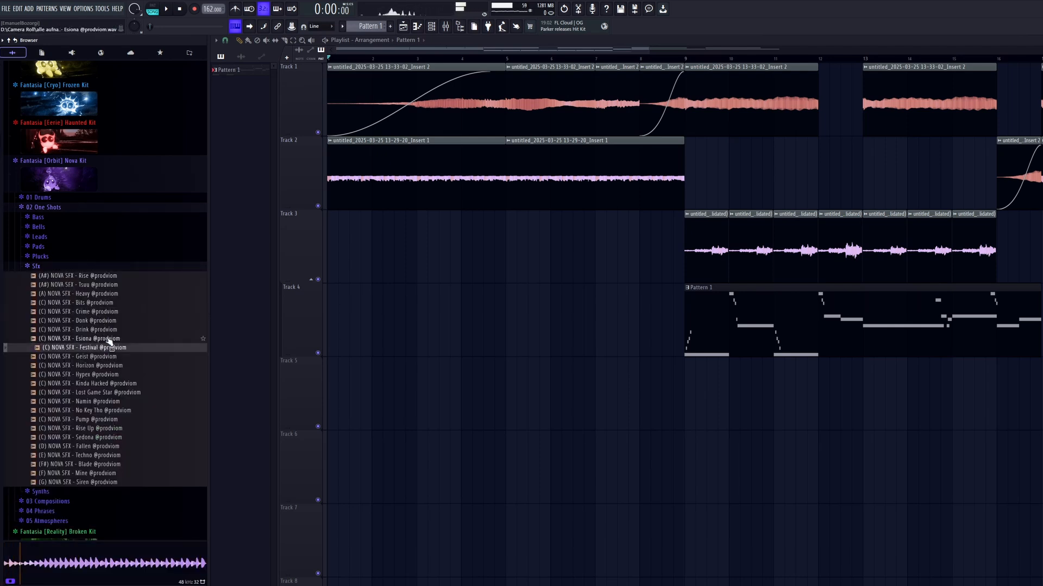
click(107, 341)
click(111, 383)
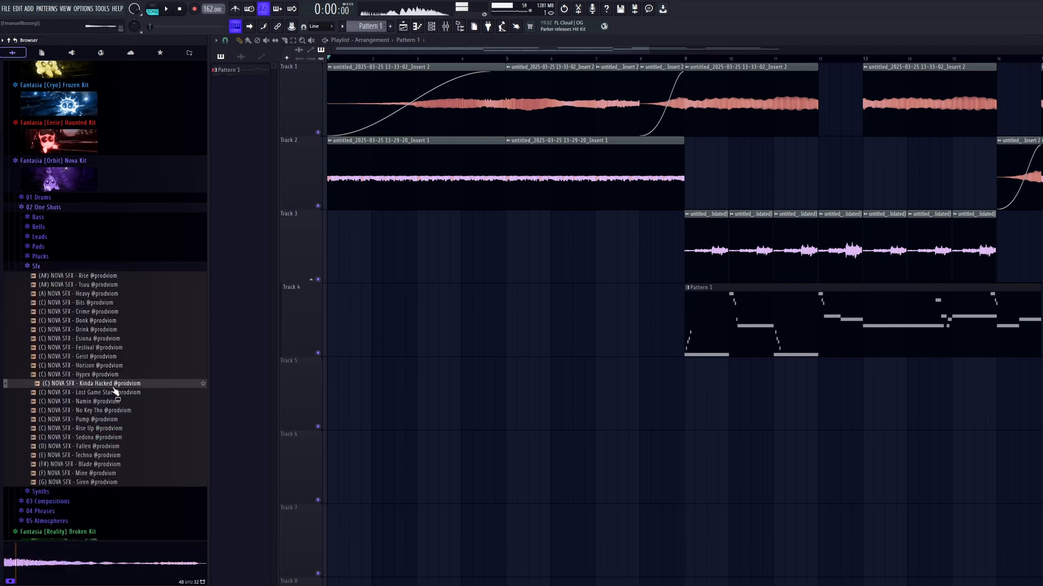
click(117, 393)
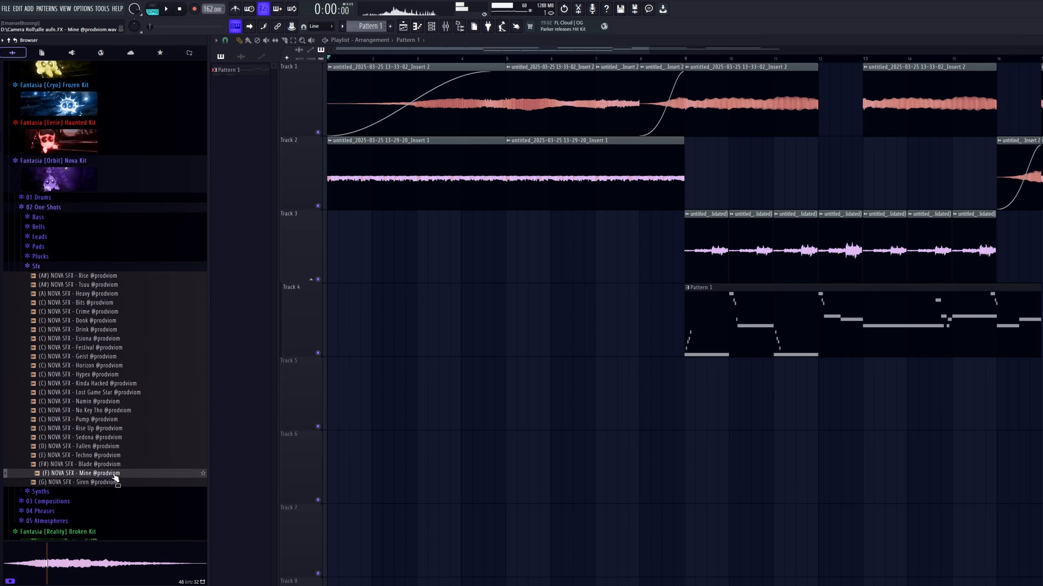
Place the (F) NOVA SFX - Mine sample on Track 4 at bar 1 and lower its clip volume.
drag(116, 476, 332, 320)
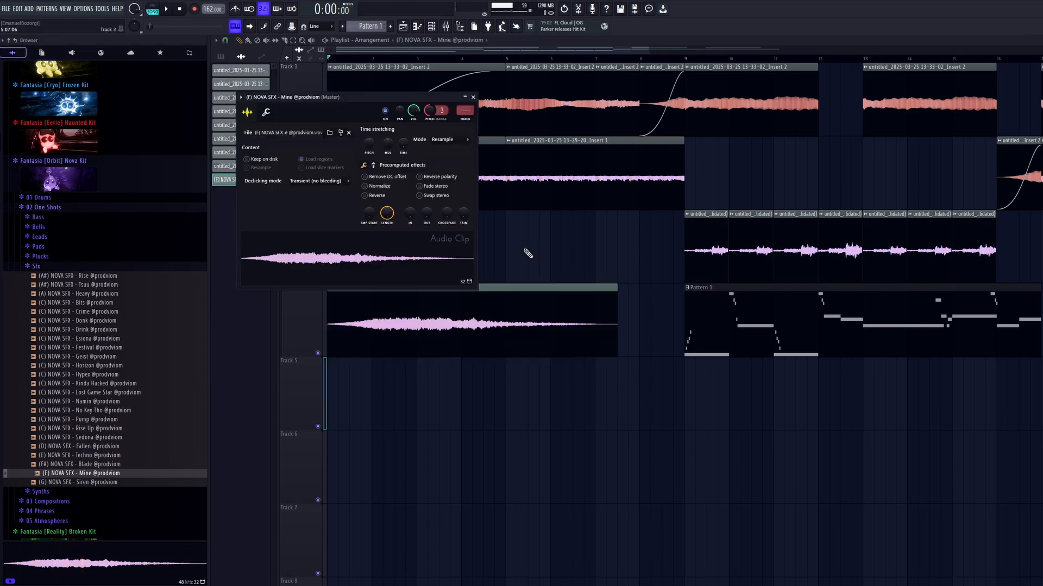
key(space)
click(520, 285)
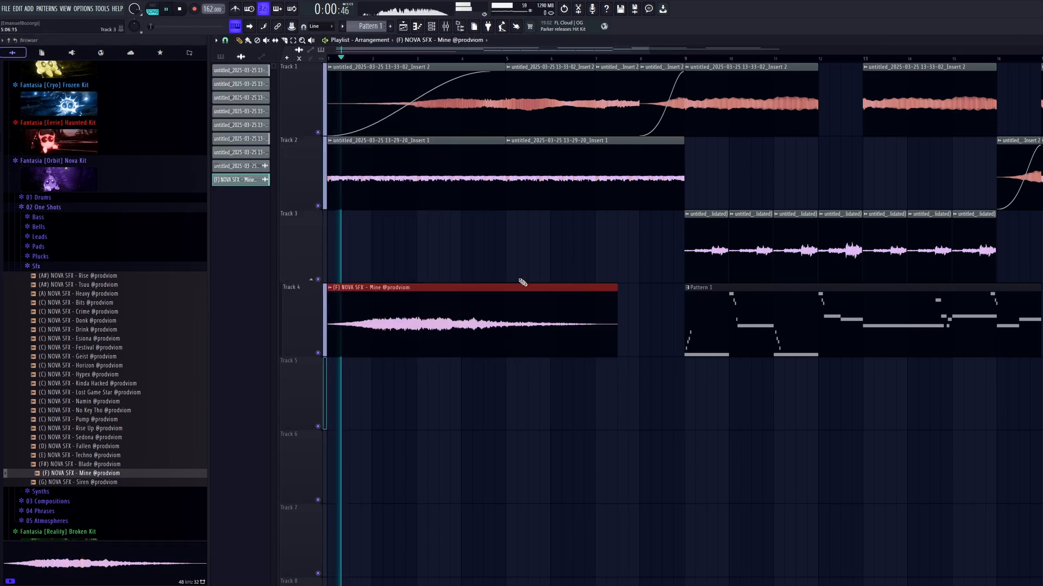
drag(472, 354, 472, 369)
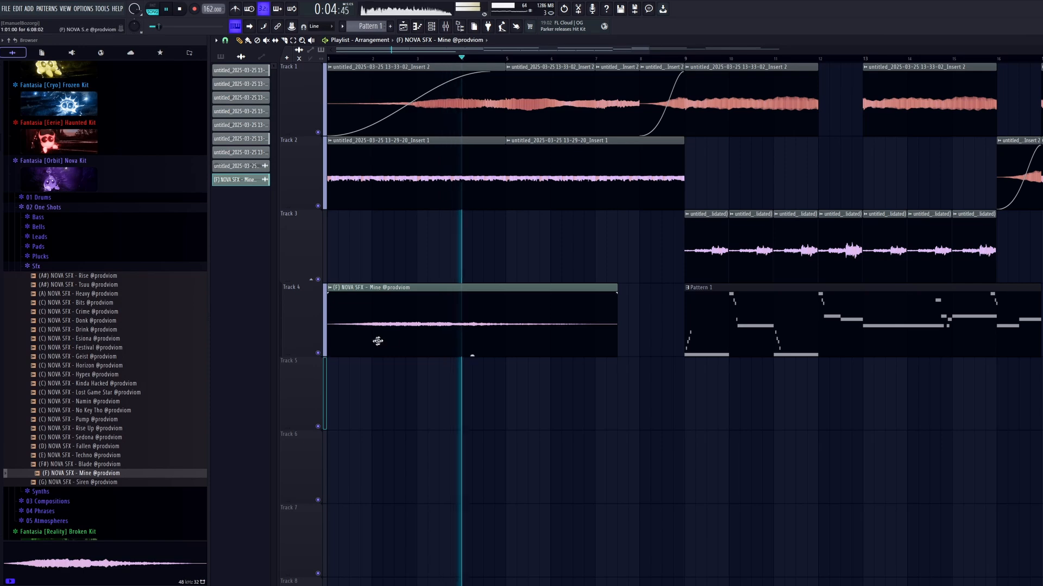
Add ValhallaVintageVerb to the SFX sample's mixer insert 6, with Mix at 72.4 % and LowCut at 310 Hz.
click(445, 26)
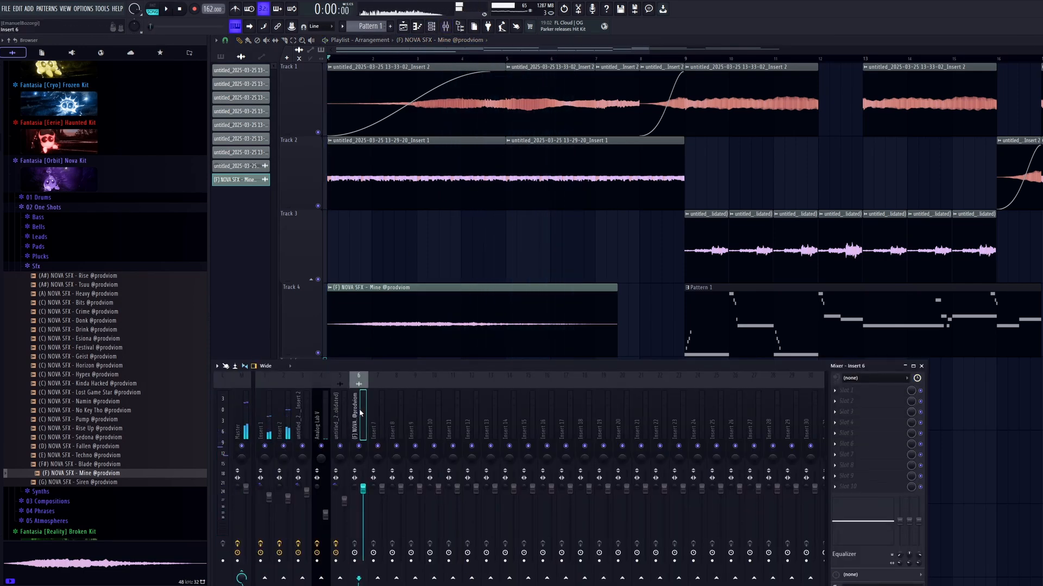
click(835, 412)
click(801, 232)
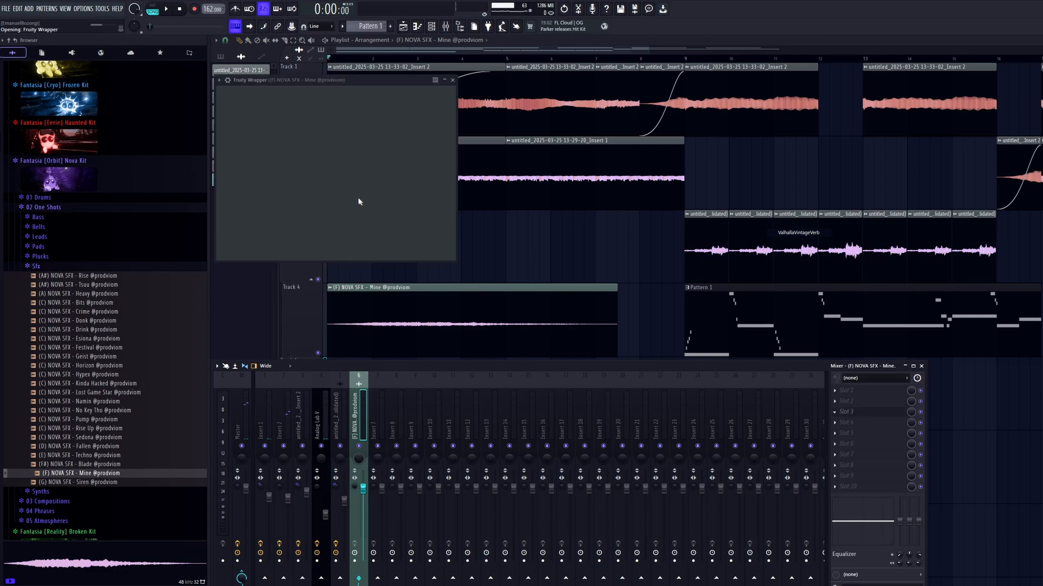
drag(244, 150, 244, 180)
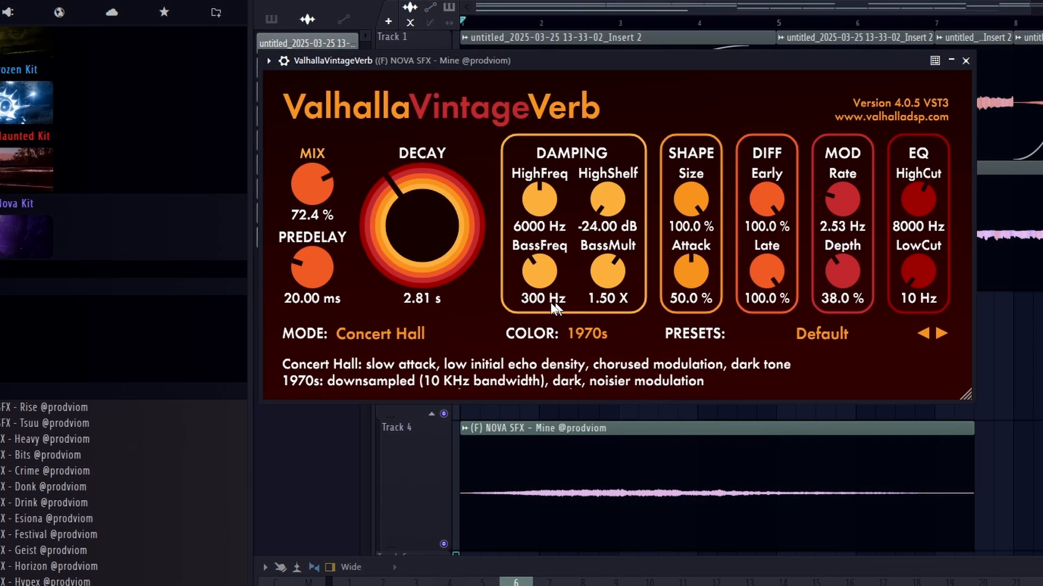
drag(586, 199, 600, 190)
drag(261, 294, 261, 313)
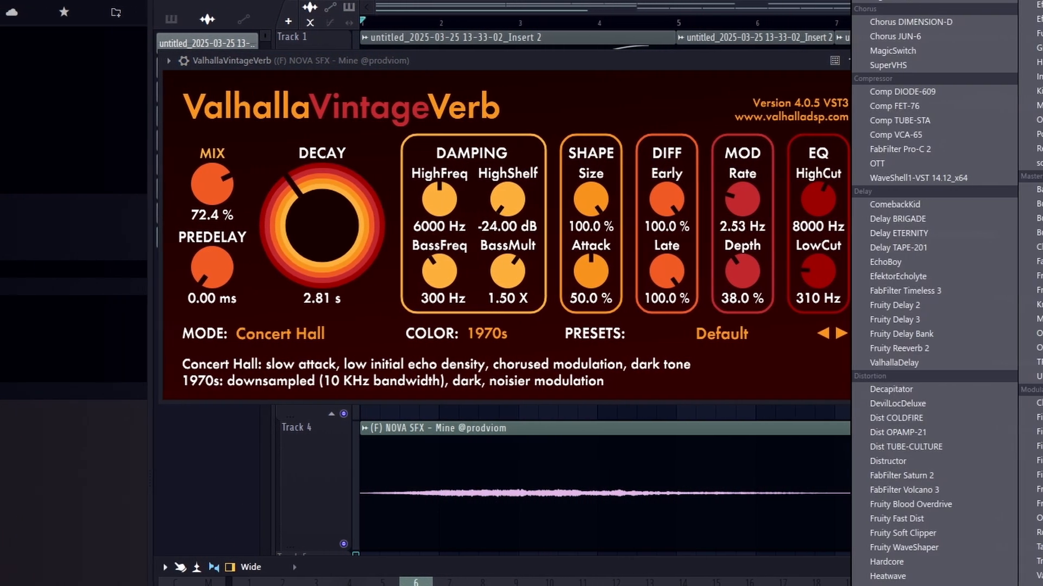
Add Fruity WaveShaper after the reverb, bend its curve upward and play the arrangement.
click(883, 546)
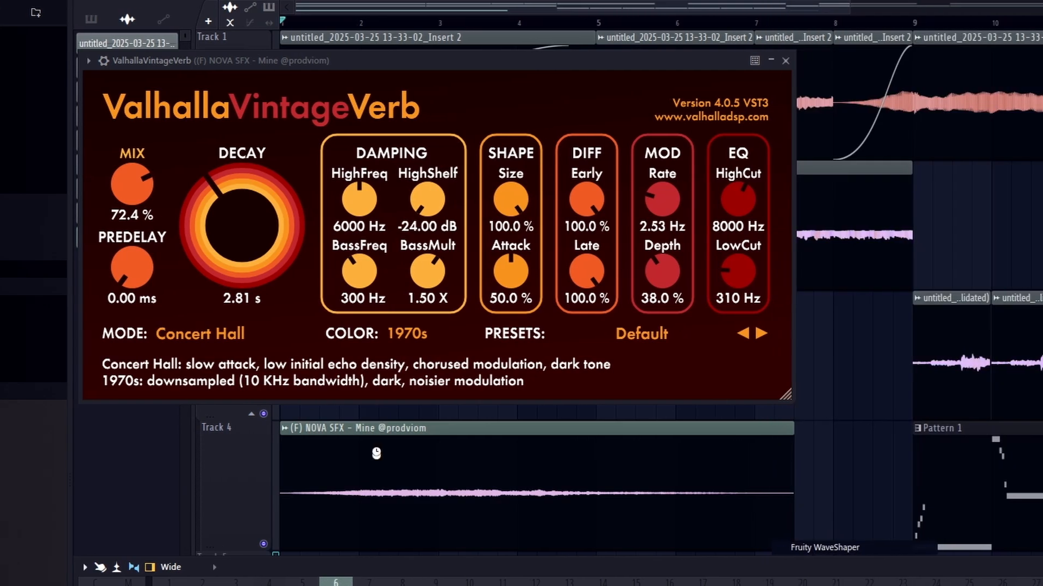
drag(205, 183, 205, 164)
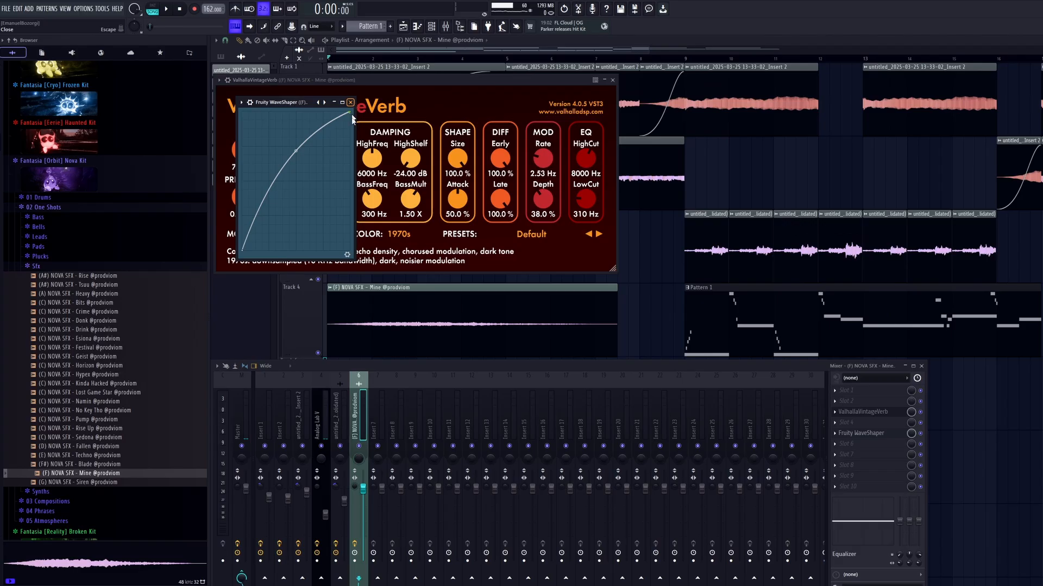
key(space)
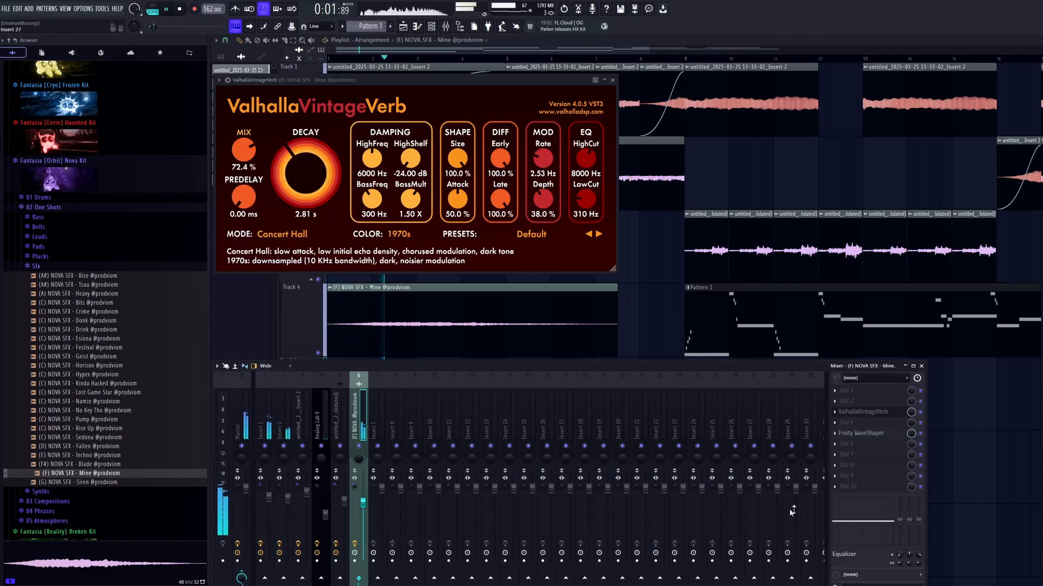
Add ShaperBox 3 to the SFX insert and set up its Pan shaper with a basic wave shape.
click(847, 465)
mouse_move(847, 399)
click(738, 547)
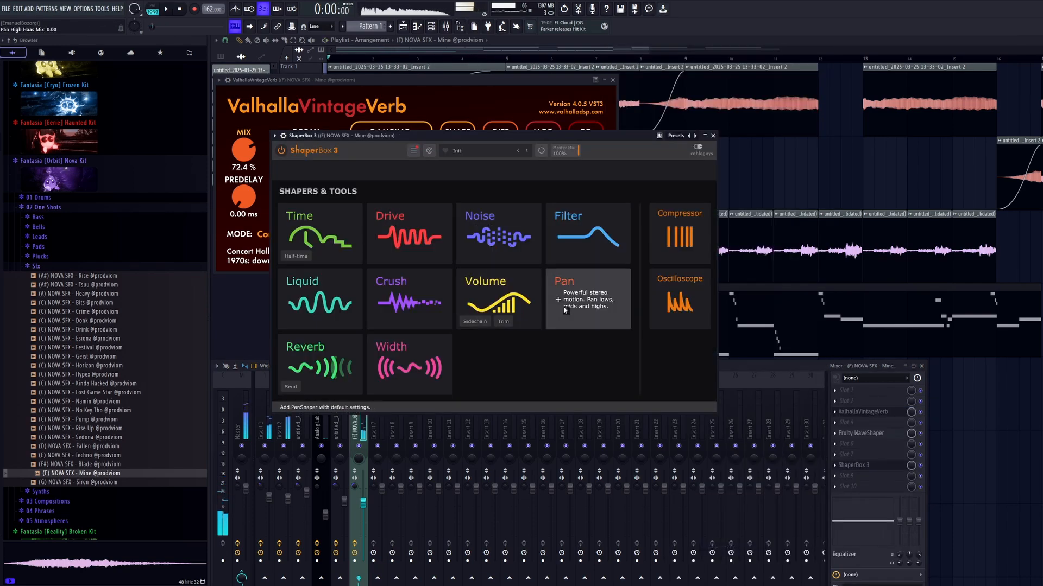
click(588, 300)
click(333, 393)
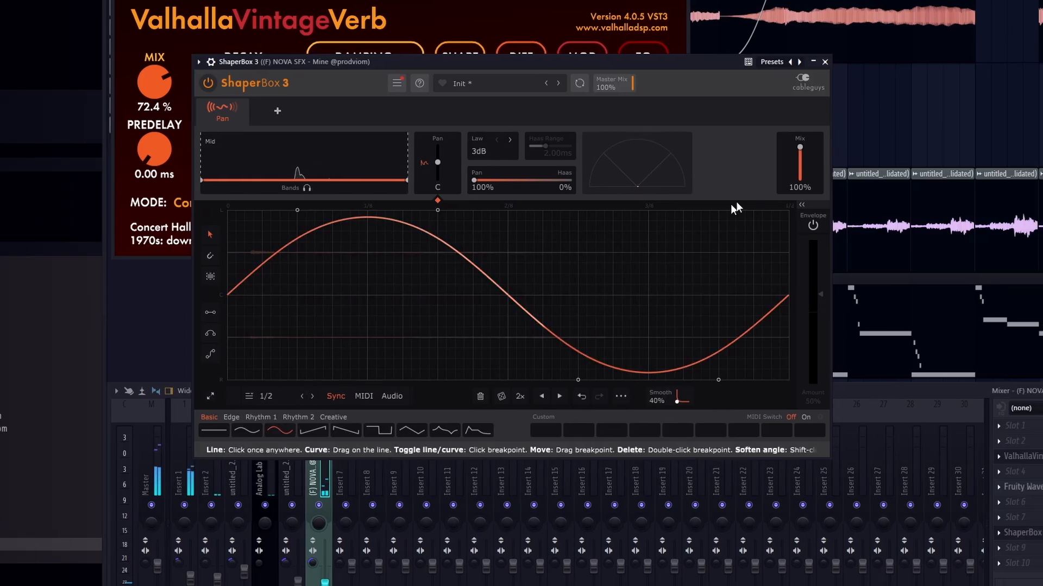
drag(800, 148, 799, 153)
click(825, 62)
key(Escape)
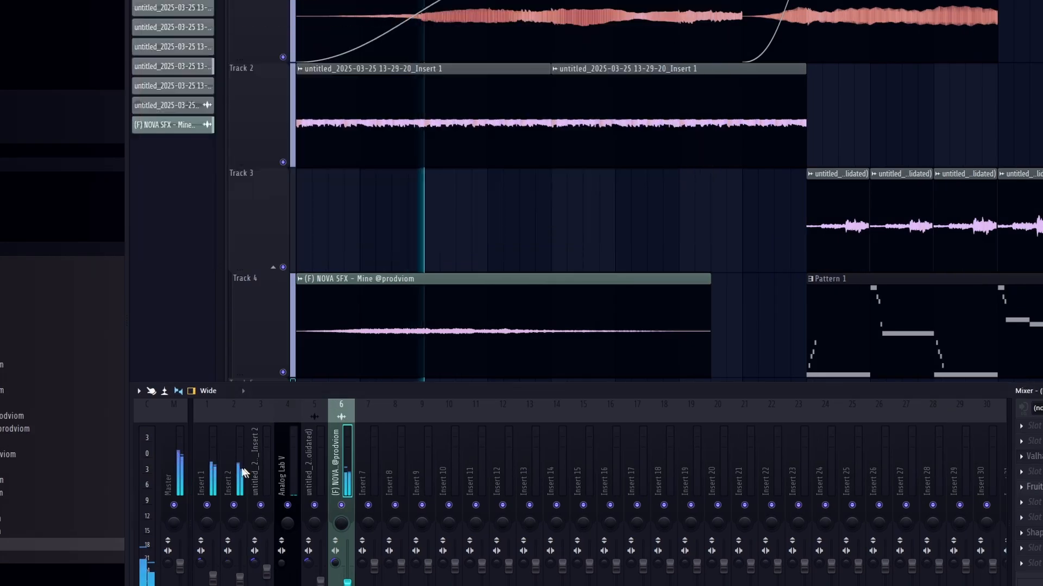
Add ShaperBox 3 to the first effect slot of the Master track and load its Filter shaper.
click(170, 471)
key(space)
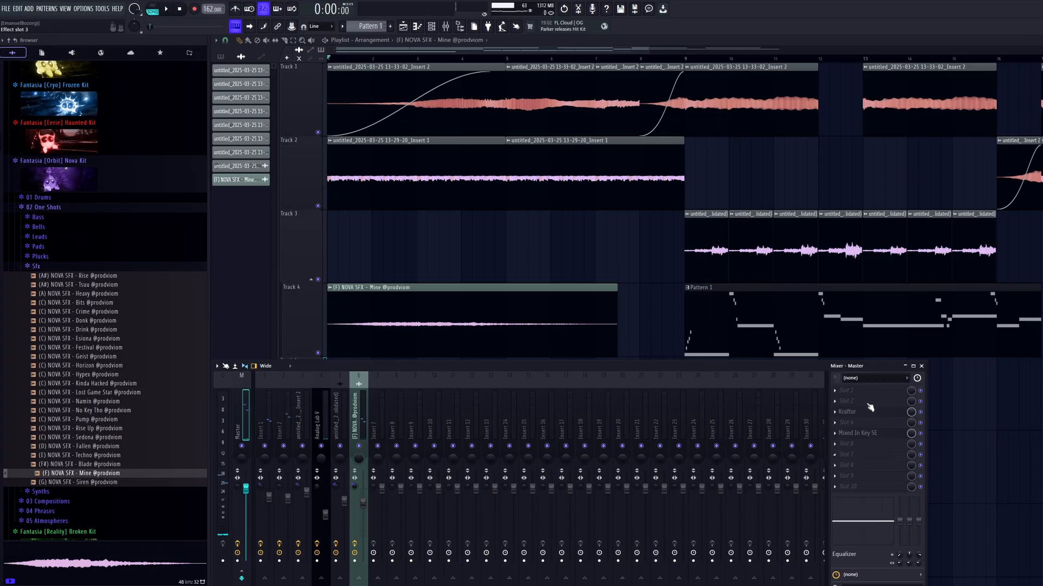
click(835, 391)
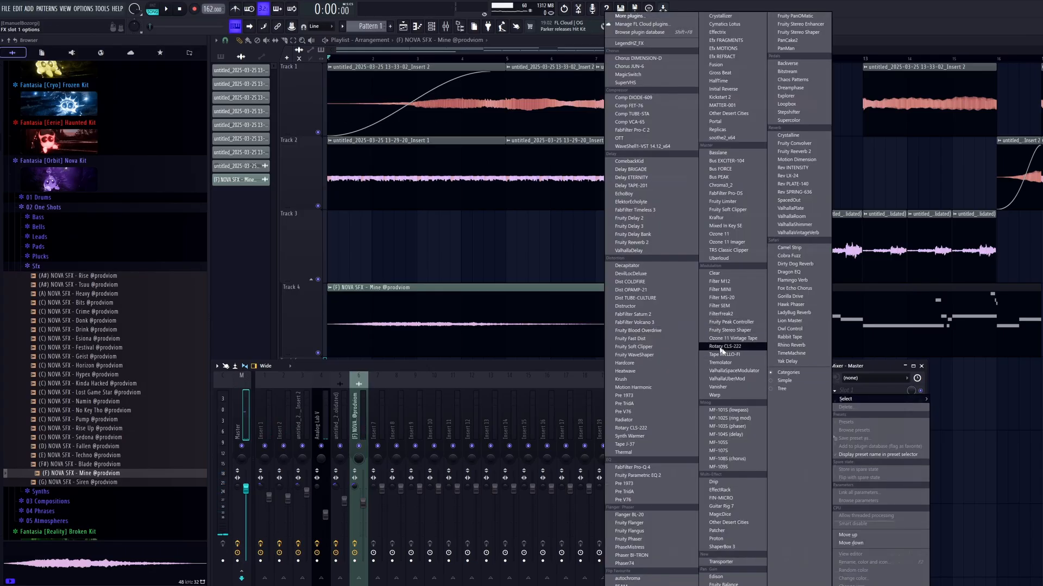
click(720, 547)
click(554, 220)
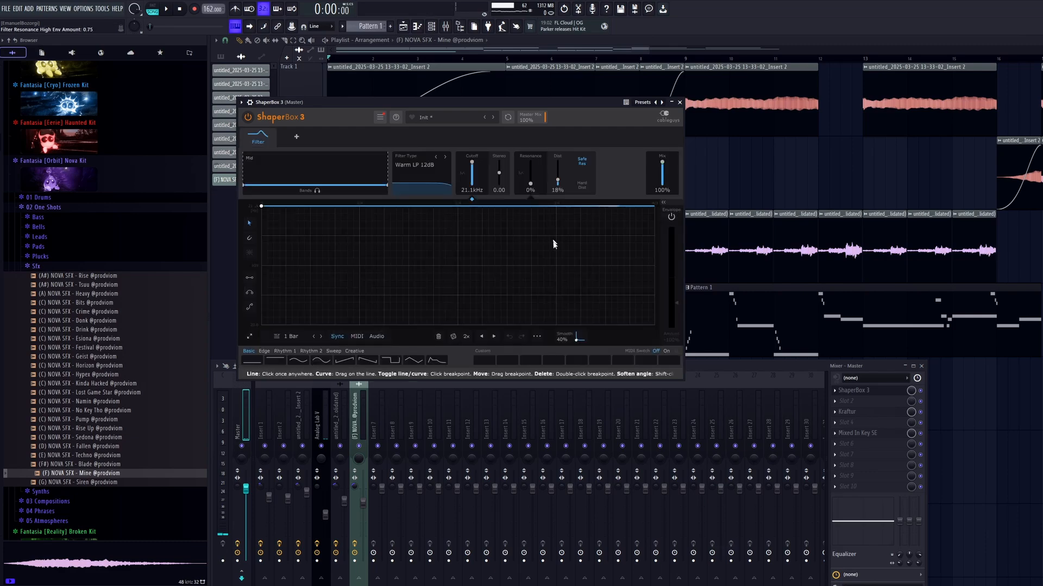
Draw a falling filter cutoff ramp over 2 bars and a resonance curve that rises toward the bar's end.
drag(622, 238, 653, 263)
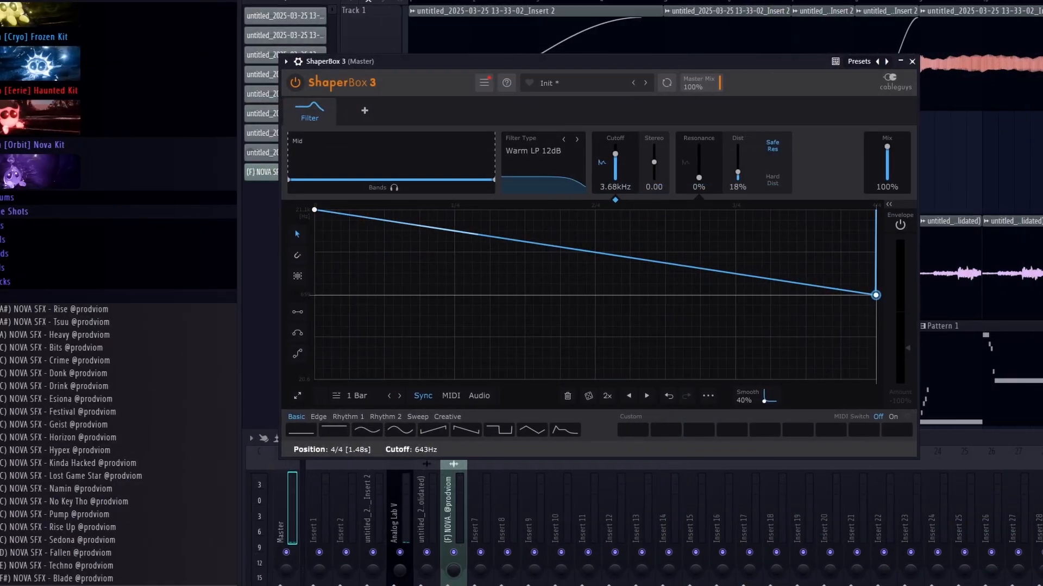
click(393, 396)
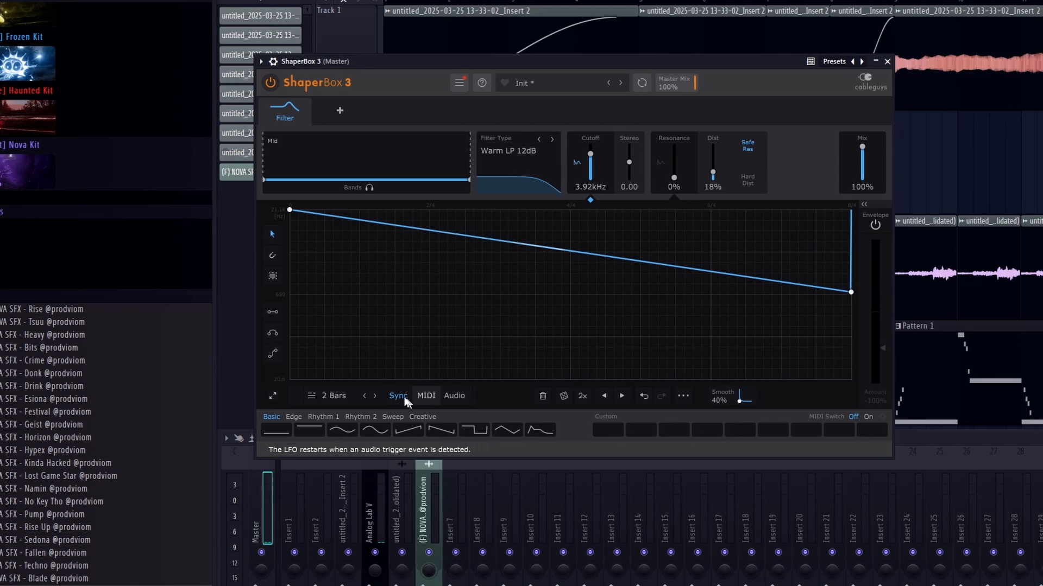
drag(668, 178, 668, 176)
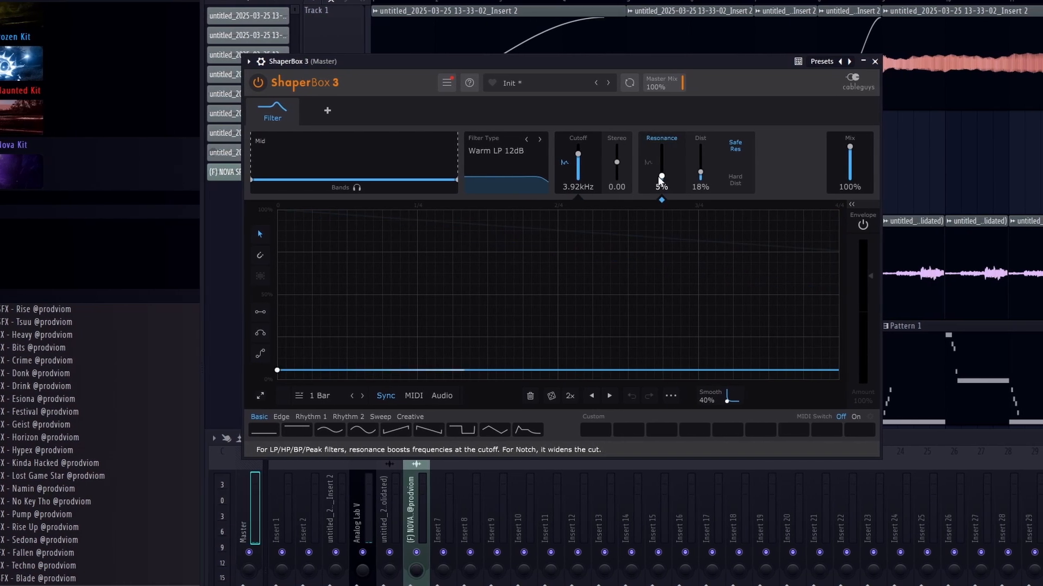
drag(842, 337, 845, 271)
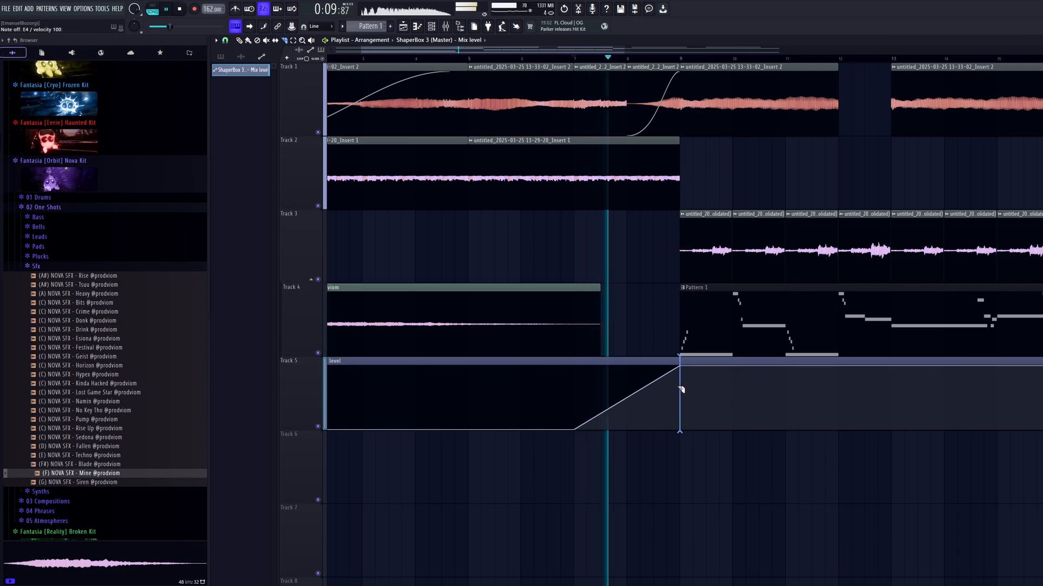
End the Track 5 Mix level automation ramp at bar 9 and follow it with a short clip held at zero.
right_click(680, 389)
ctrl+drag(734, 399, 585, 411)
key(ctrl+b)
scroll(603, 434, down, 3)
ctrl+click(631, 470)
right_click(591, 399)
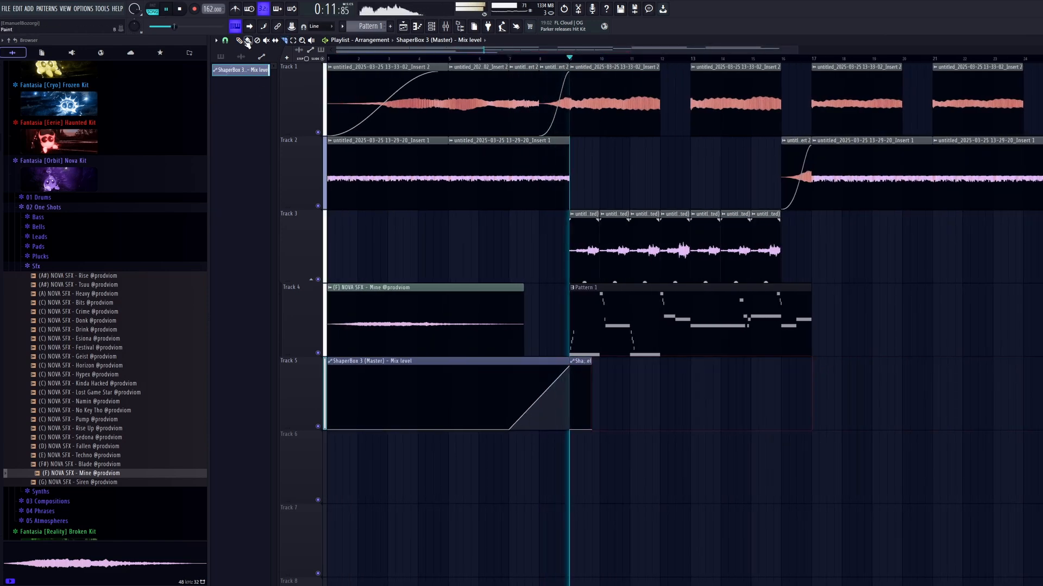
Lower the end point of the resonance curve in the Master track's ShaperBox 3 filter.
scroll(496, 254, up, 3)
key(F9)
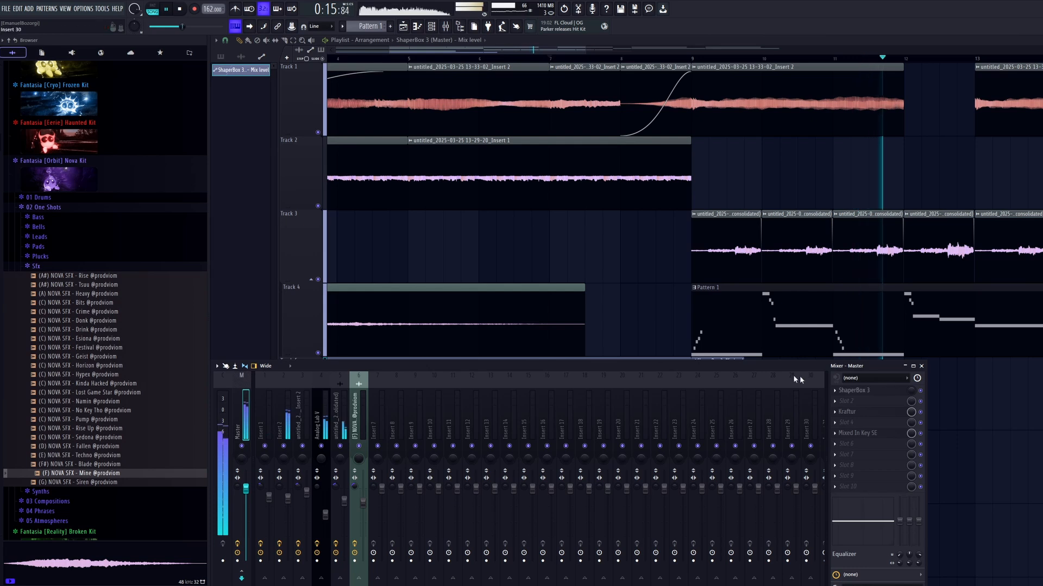
click(863, 391)
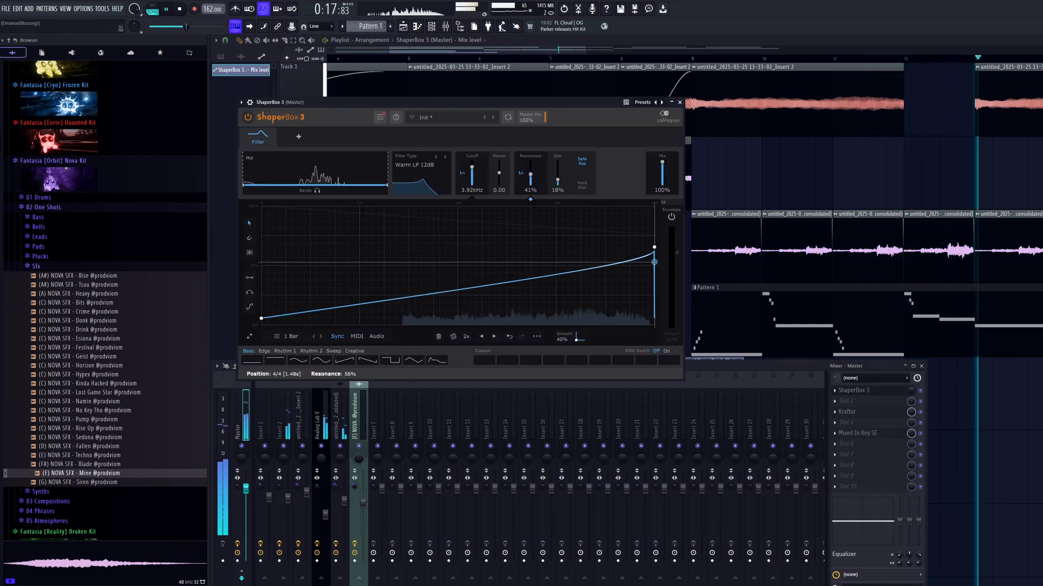
drag(653, 263, 654, 288)
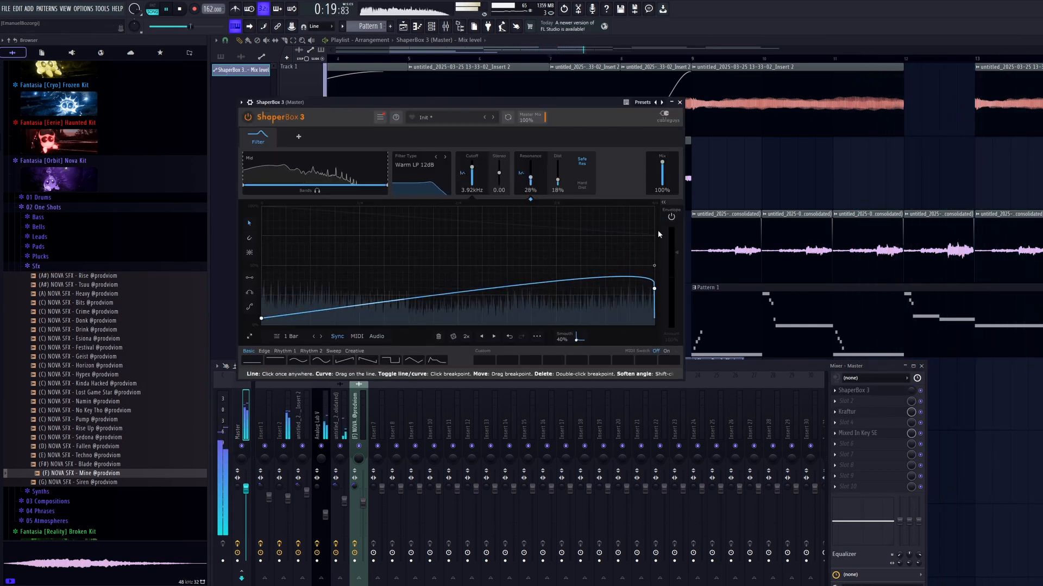
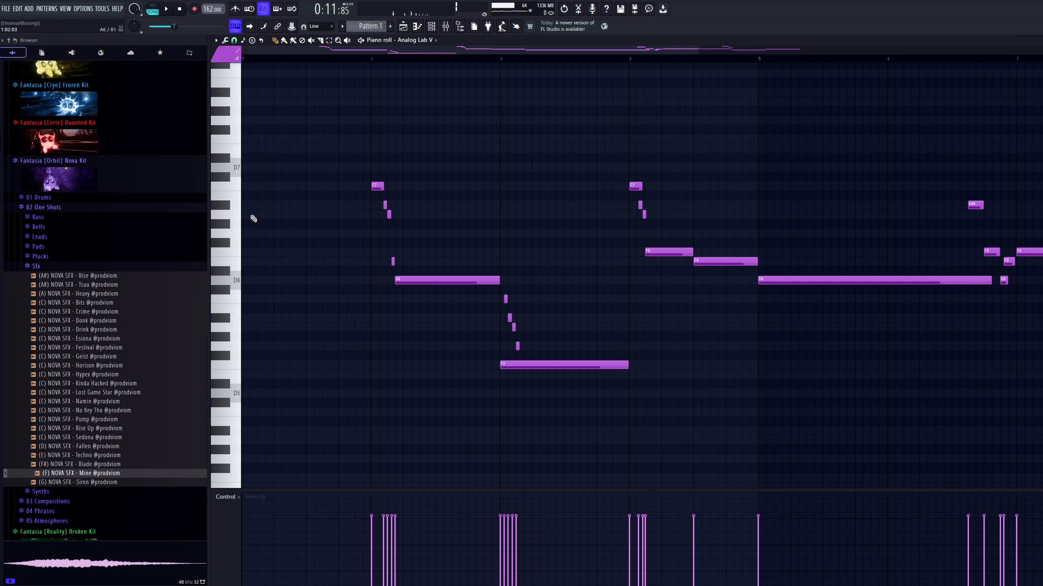
Add a rising A6, A#6 and long D7 note run filling bar 1 of the Analog Lab V piano roll.
scroll(254, 204, up, 4)
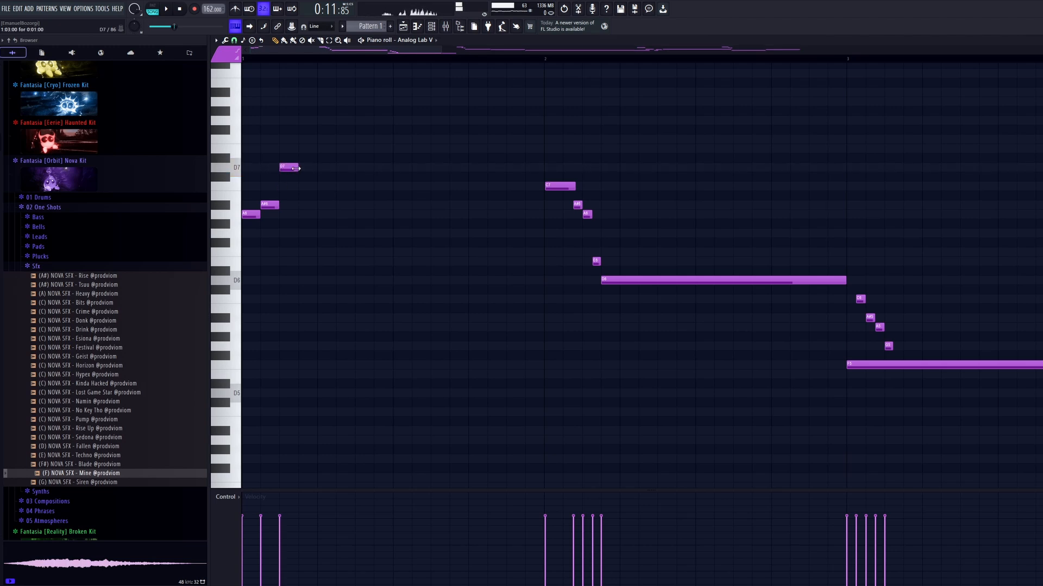
scroll(445, 293, down, 3)
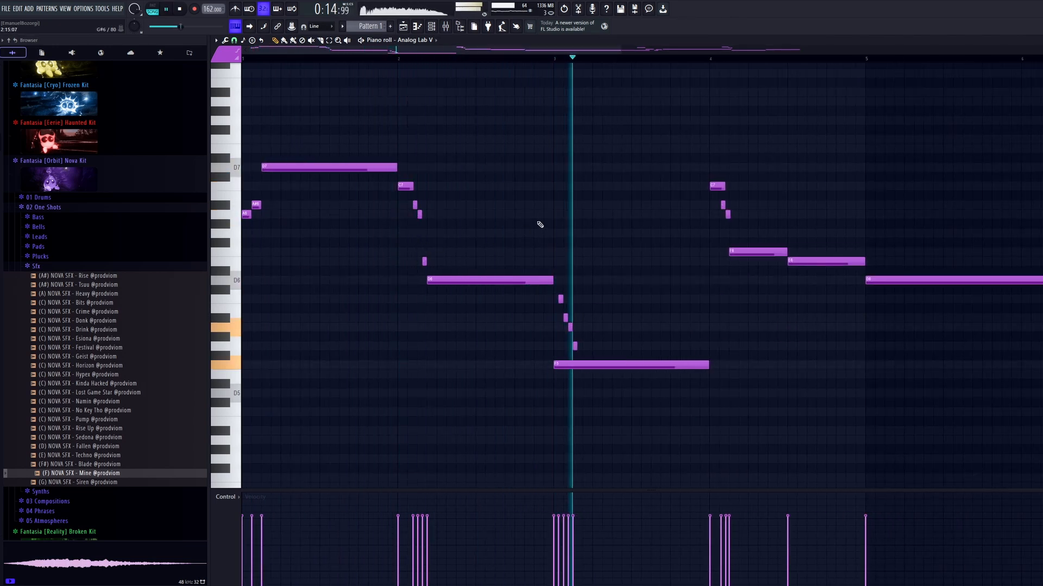
Raise the long F note at bar 3 by an octave and flip the short run there so it ascends.
drag(658, 333, 624, 407)
key(ctrl+Up)
key(space)
drag(598, 286, 554, 350)
key(alt+y)
click(565, 324)
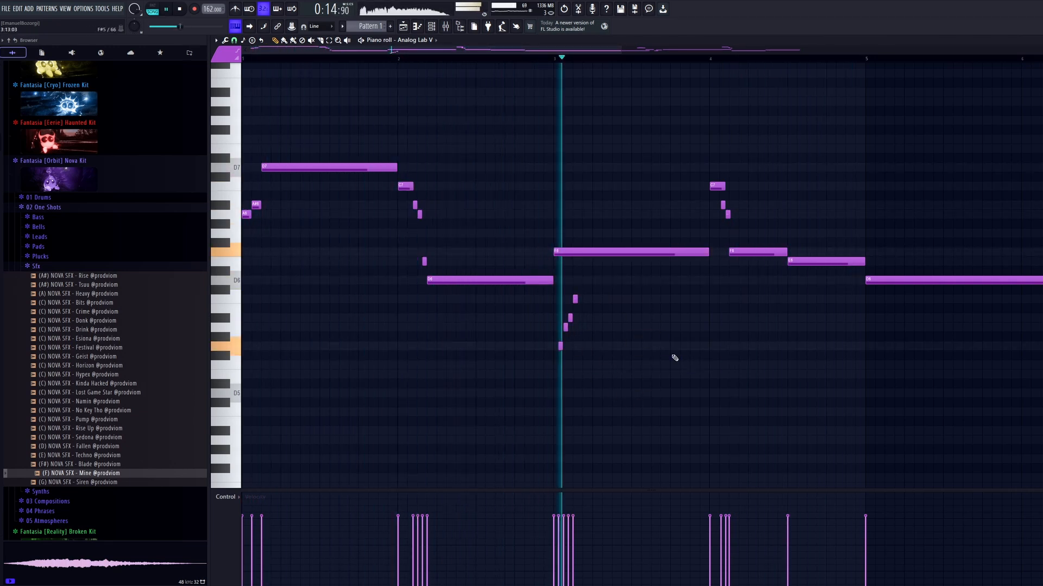
scroll(676, 357, down, 2)
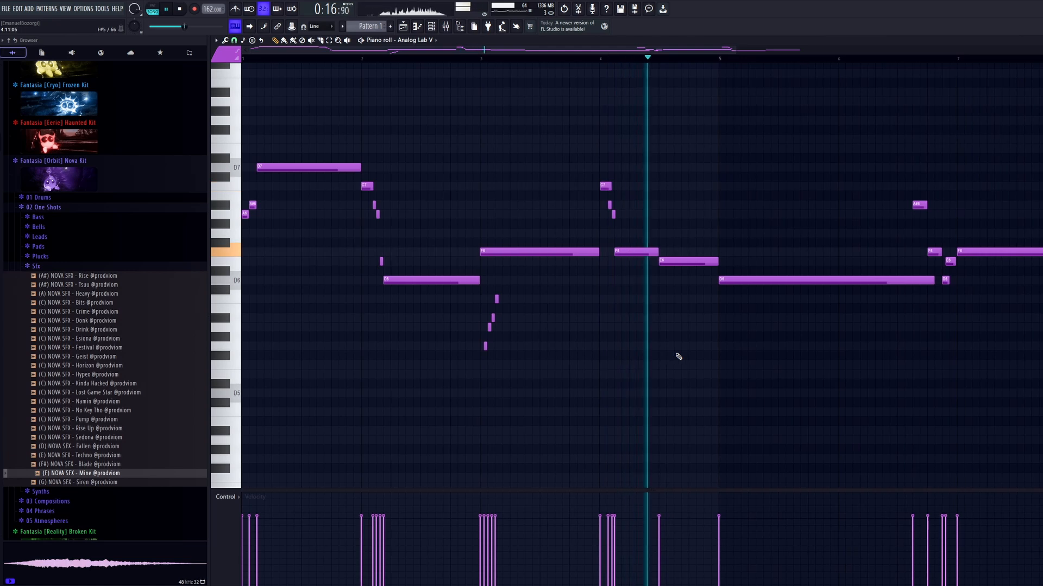
scroll(668, 356, down, 2)
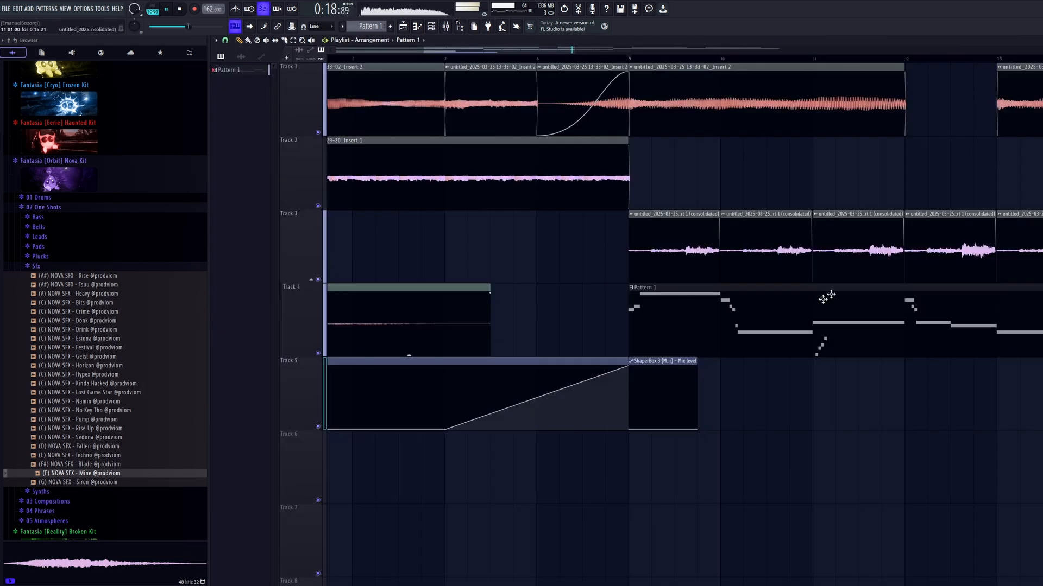
Play the arrangement and review how the Master's ShaperBox 3 filter leads into the lead section at bar 9.
key(F5)
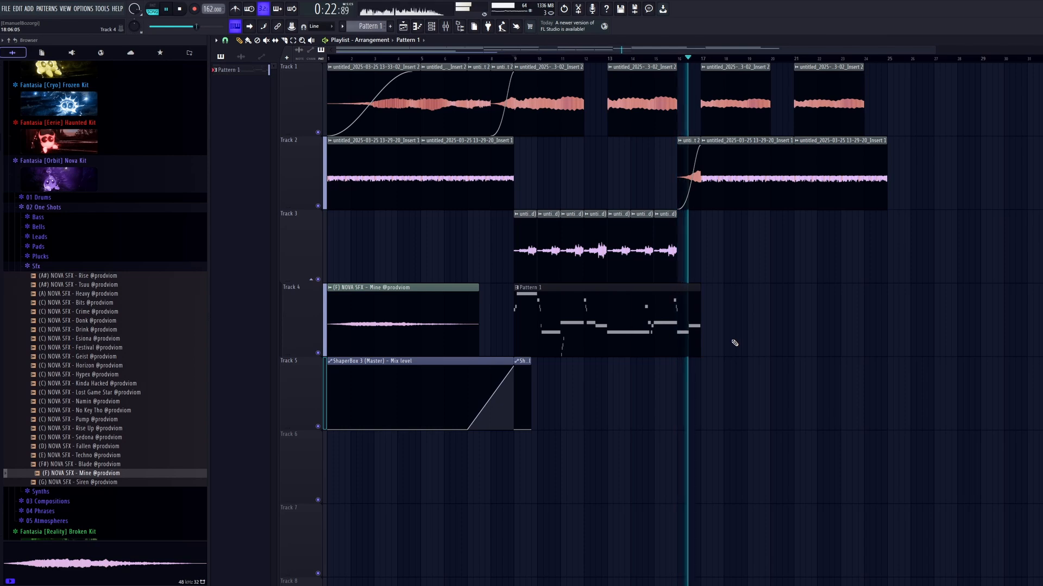
scroll(715, 325, down, 2)
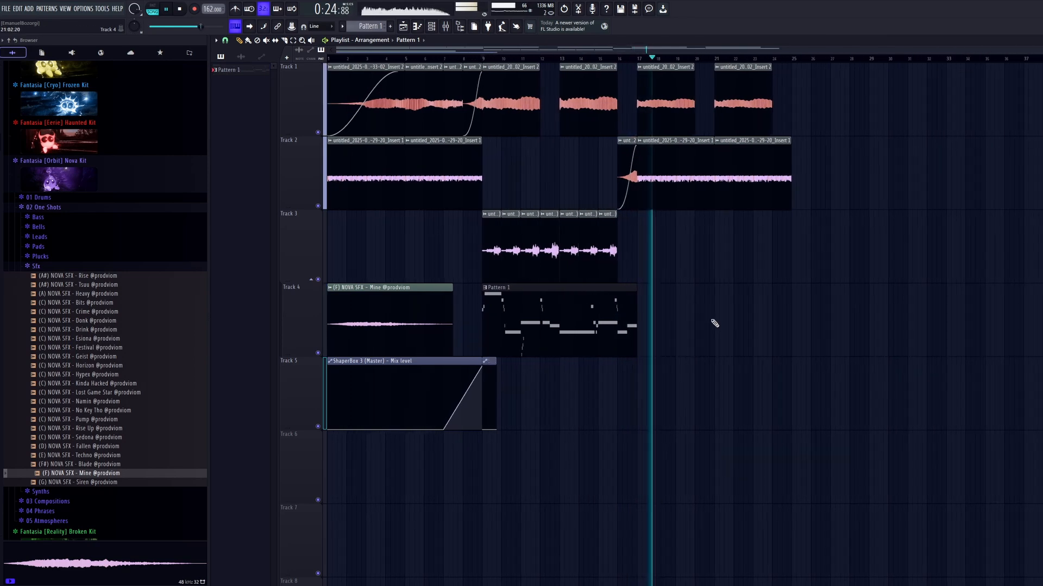
scroll(554, 170, up, 3)
key(space)
click(436, 59)
scroll(354, 206, up, 3)
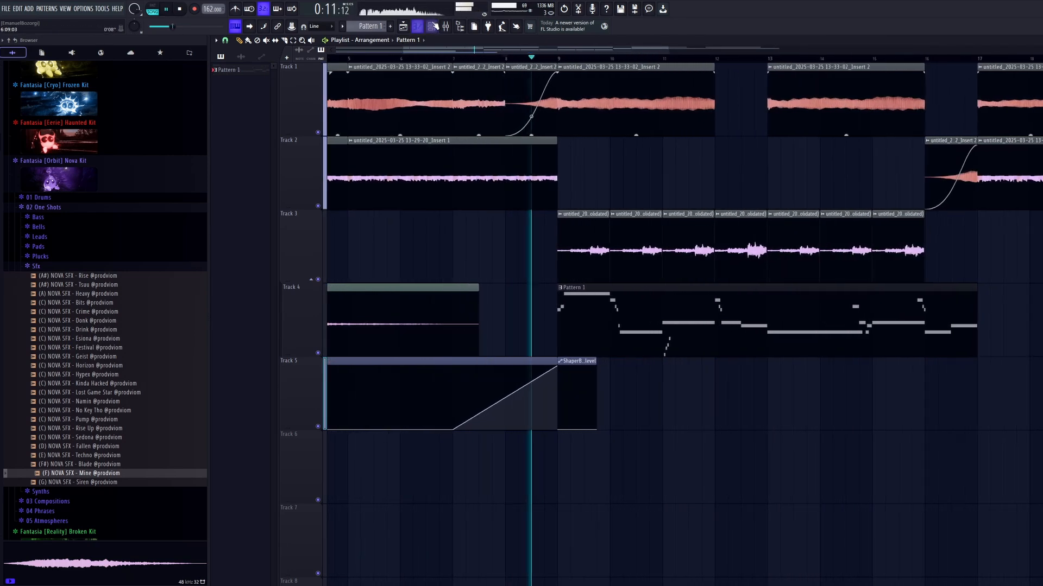
key(F9)
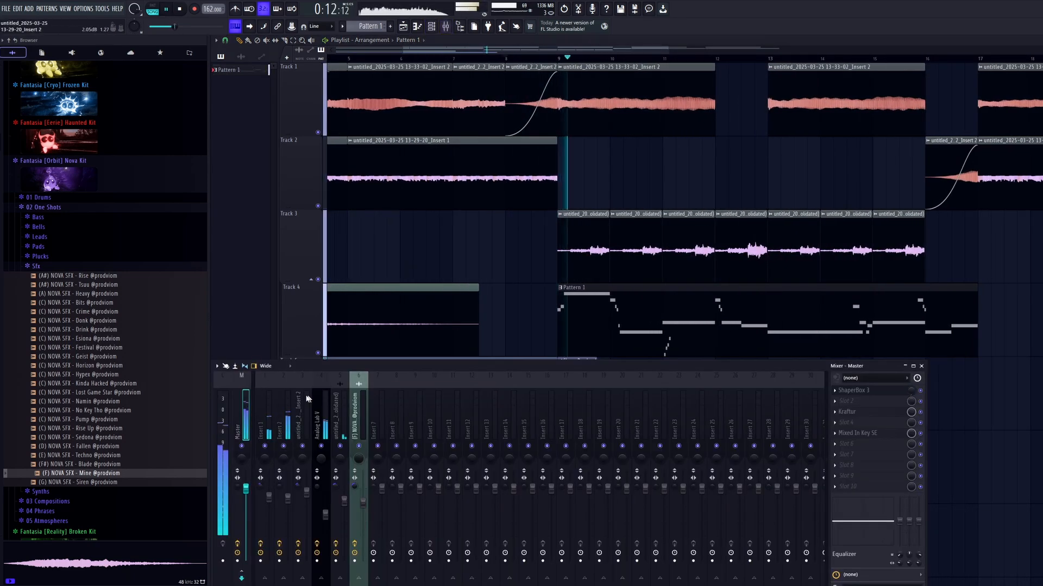
click(894, 392)
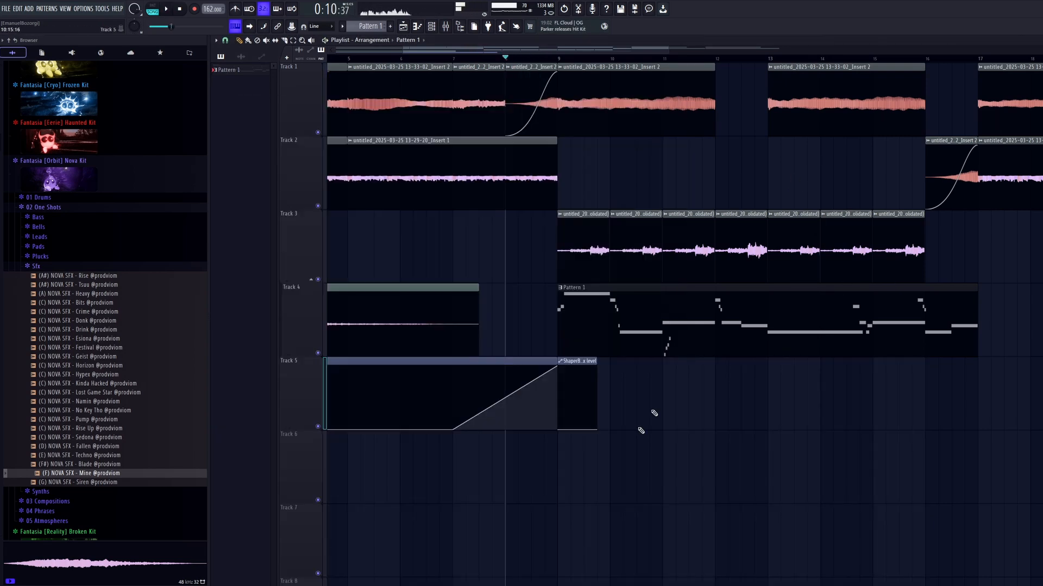
scroll(554, 386, up, 3)
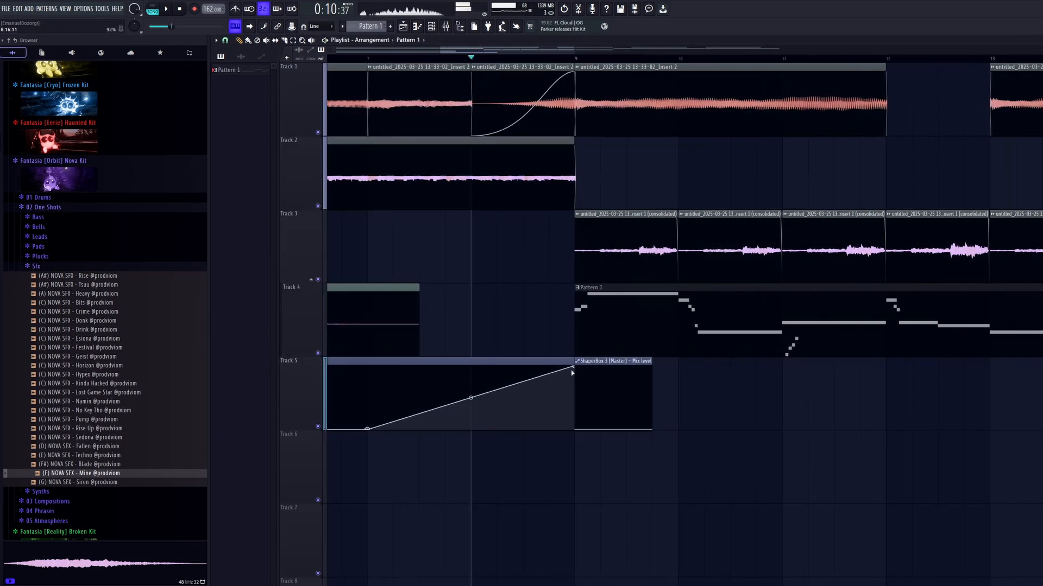
Lower the Track 5 Mix level ramp's end at bar 9 to about half and add a point shortly after bar 8 at nearly that height.
key(space)
drag(576, 368, 579, 400)
right_click(497, 402)
key(space)
key(space)
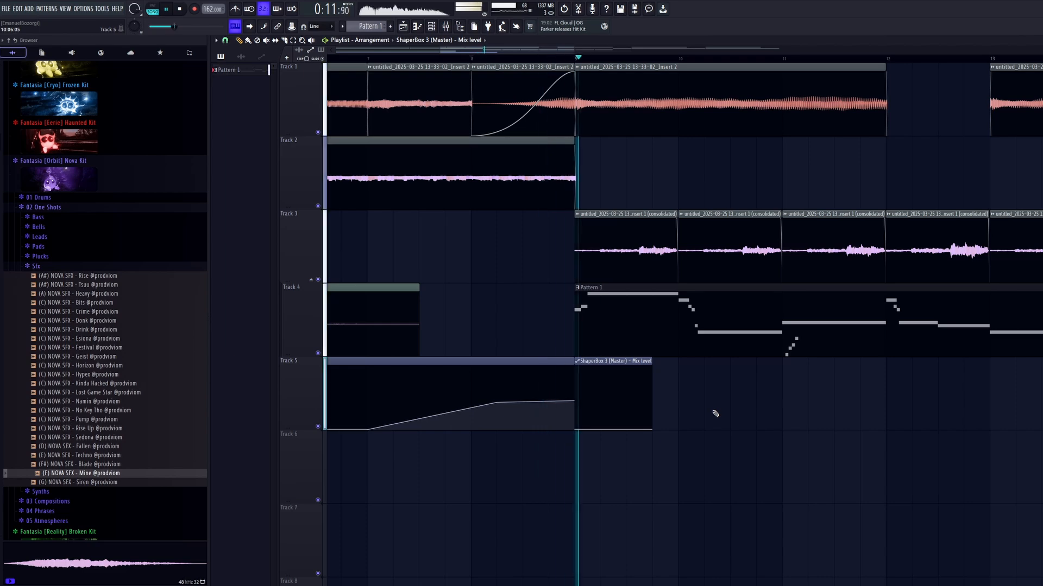
Split the Track 5 Mix level automation at bar 5, repeat the ramp in bars 1 to 5 and slightly lower its end point.
scroll(714, 414, down, 3)
key(space)
scroll(284, 396, up, 5)
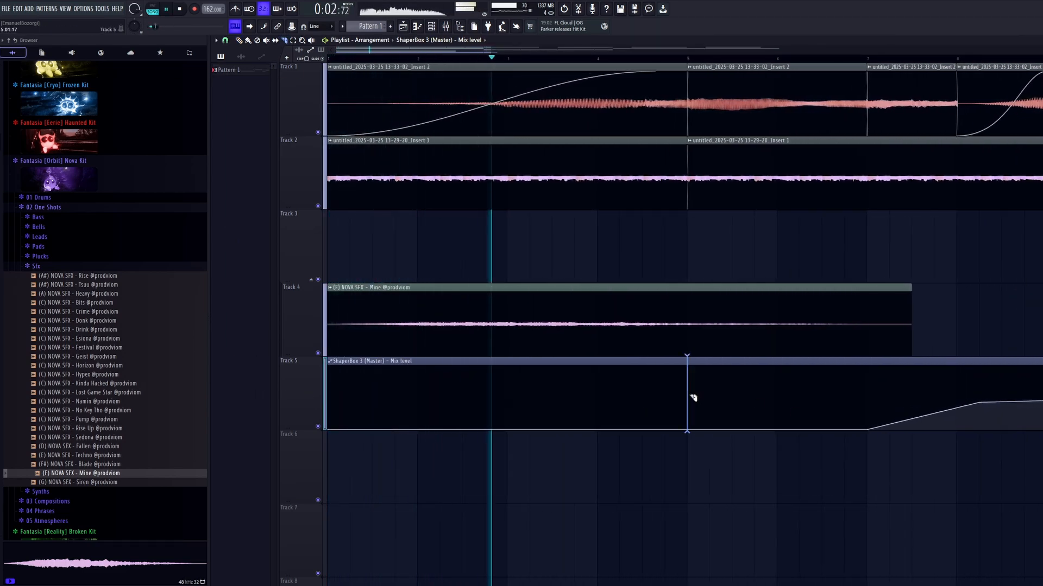
click(693, 398)
drag(753, 363, 753, 363)
key(space)
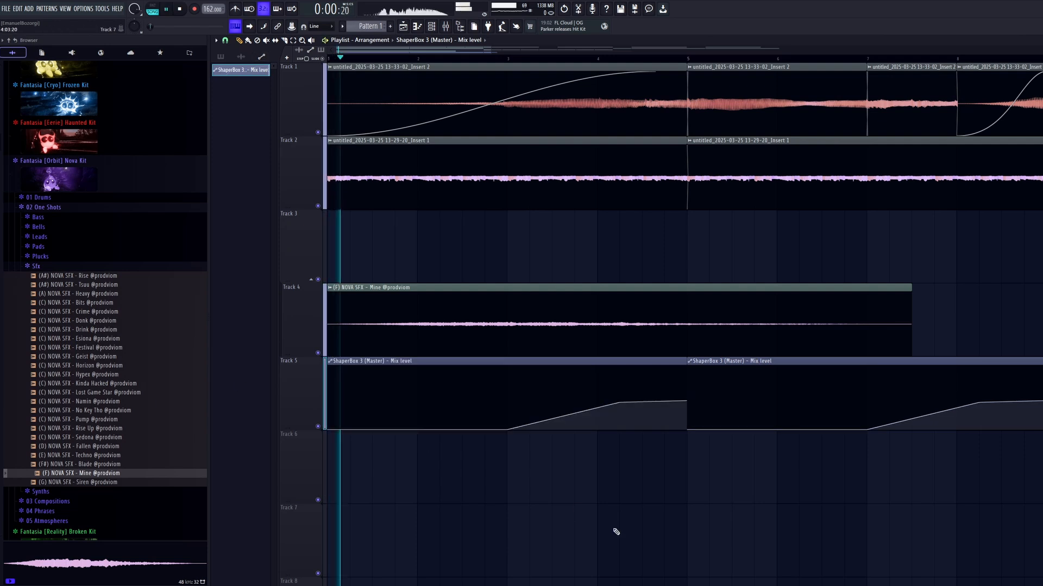
drag(684, 403, 686, 409)
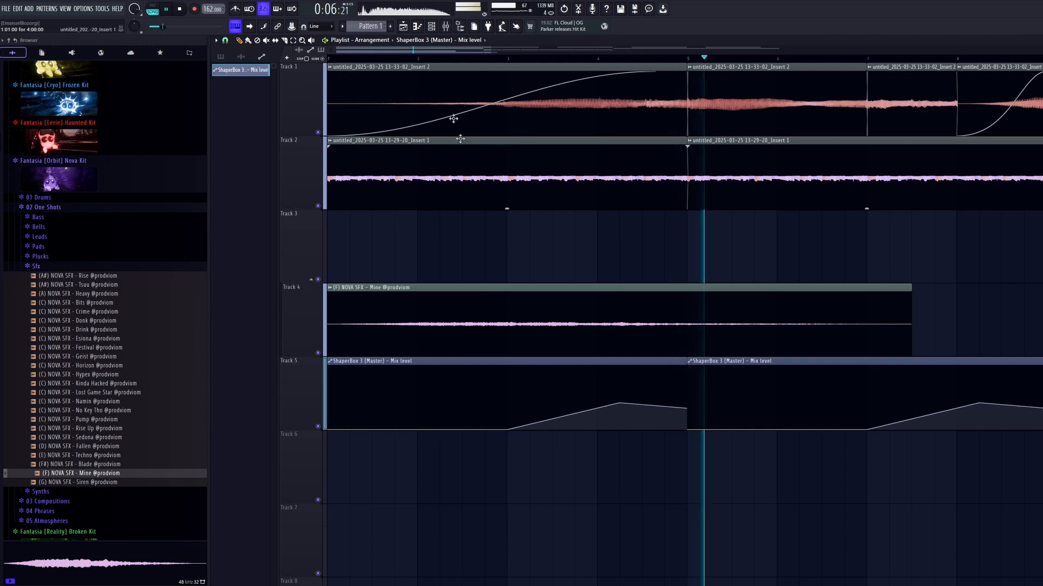
Add the Volume shaper to the Master track's ShaperBox 3.
click(445, 26)
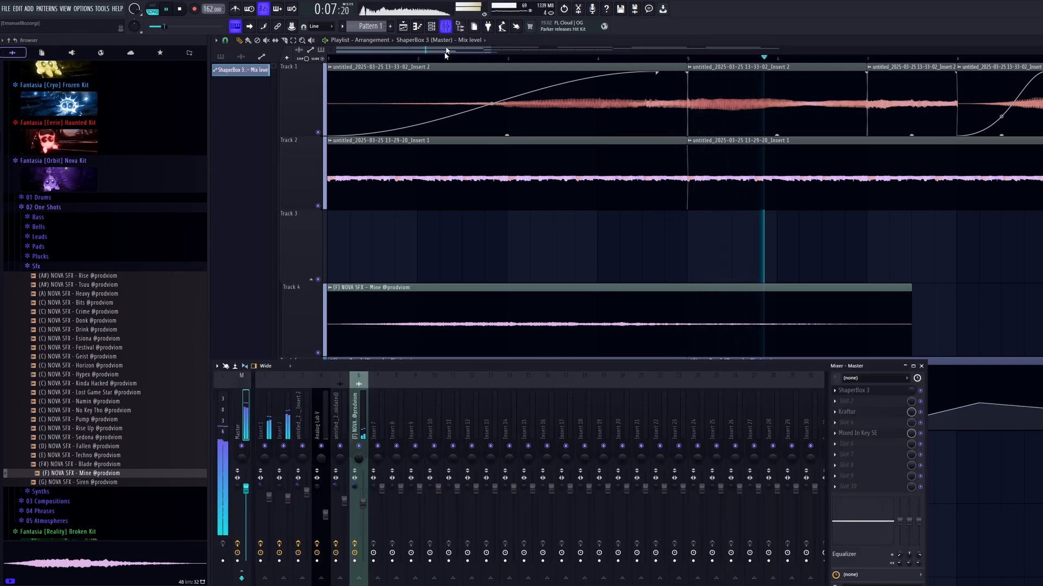
click(856, 392)
click(298, 137)
key(space)
click(461, 275)
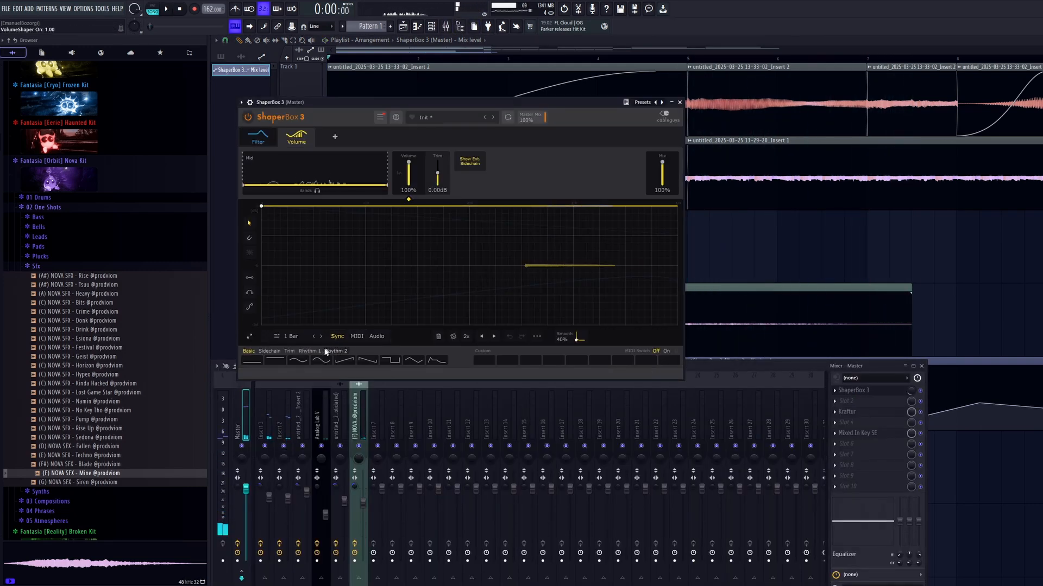
Give the Volume shaper a sine-wave curve synced to 1/16 and lower its mix.
click(317, 336)
click(316, 336)
click(316, 336)
key(space)
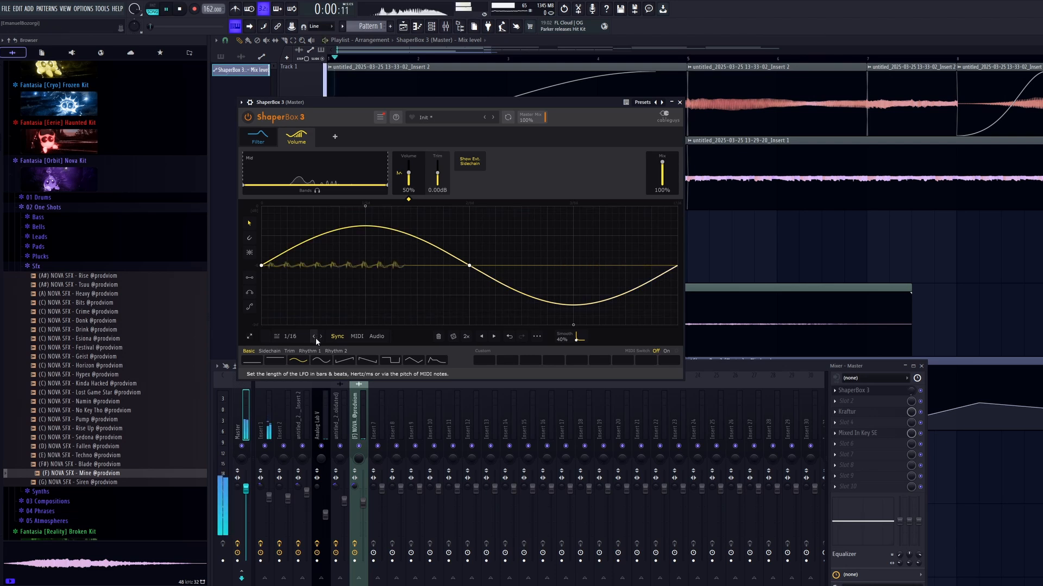
drag(661, 162, 662, 179)
click(321, 336)
scroll(662, 179, up, 10)
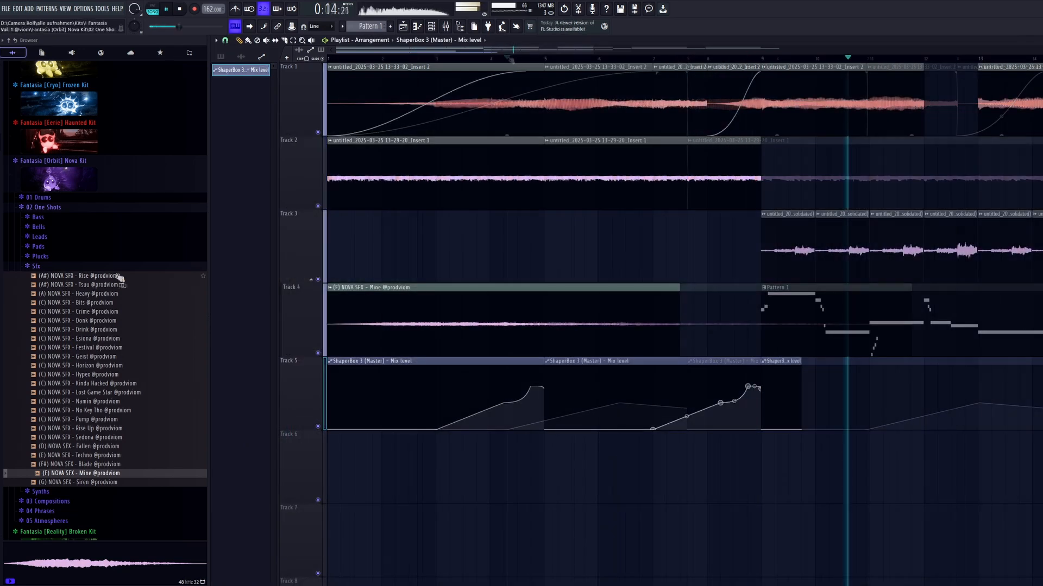
Collapse the Sfx and 02 One Shots folders of the Nova Kit in the browser.
click(36, 266)
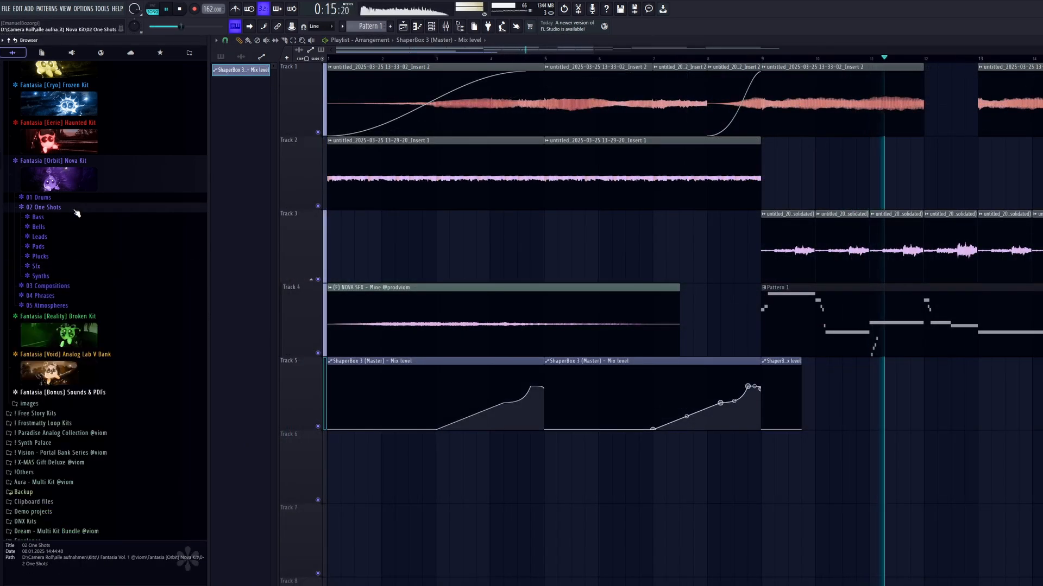
click(75, 208)
scroll(785, 432, down, 3)
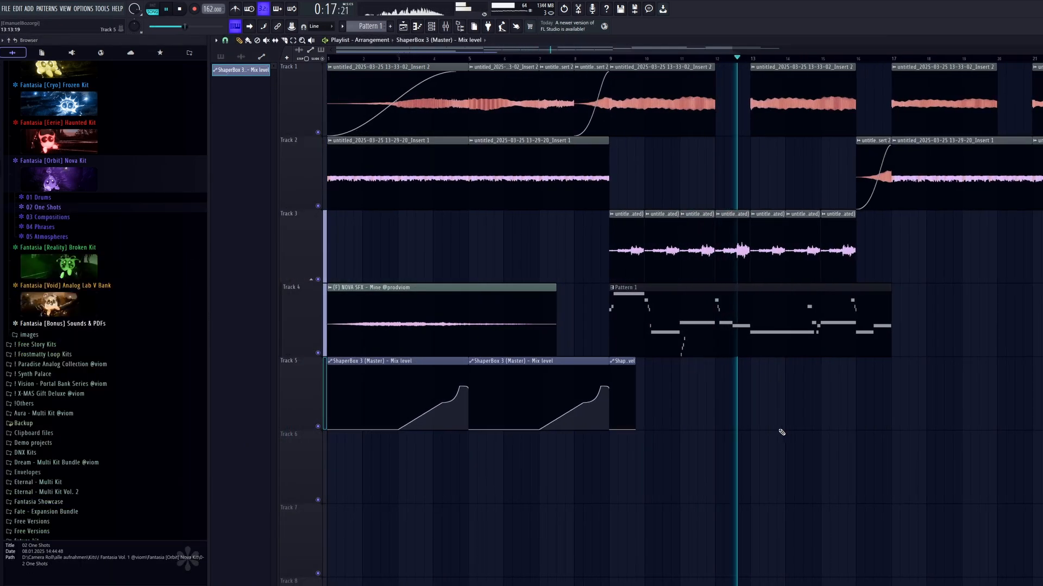
Clear the Track 1 and Track 2 clips from bar 17 onward and repeat the Track 3 clips across bars 17 to 25.
click(765, 275)
scroll(790, 279, down, 2)
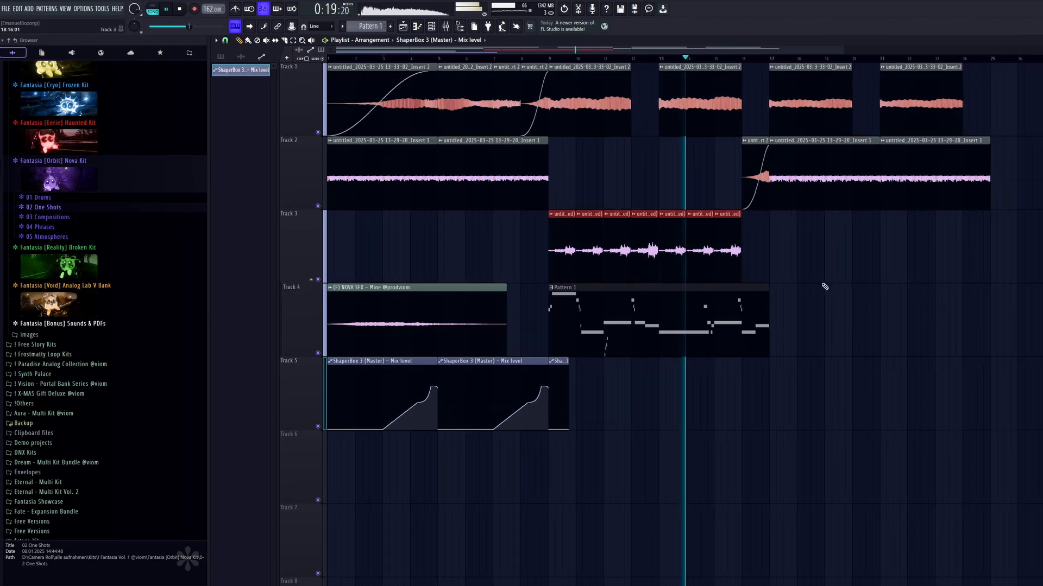
scroll(891, 263, up, 4)
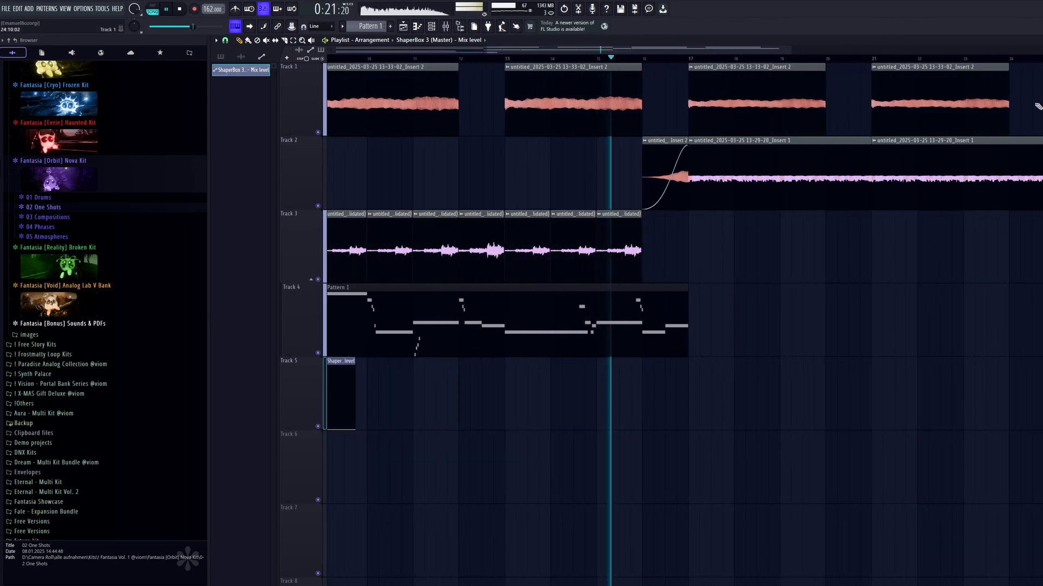
drag(1037, 89, 697, 225)
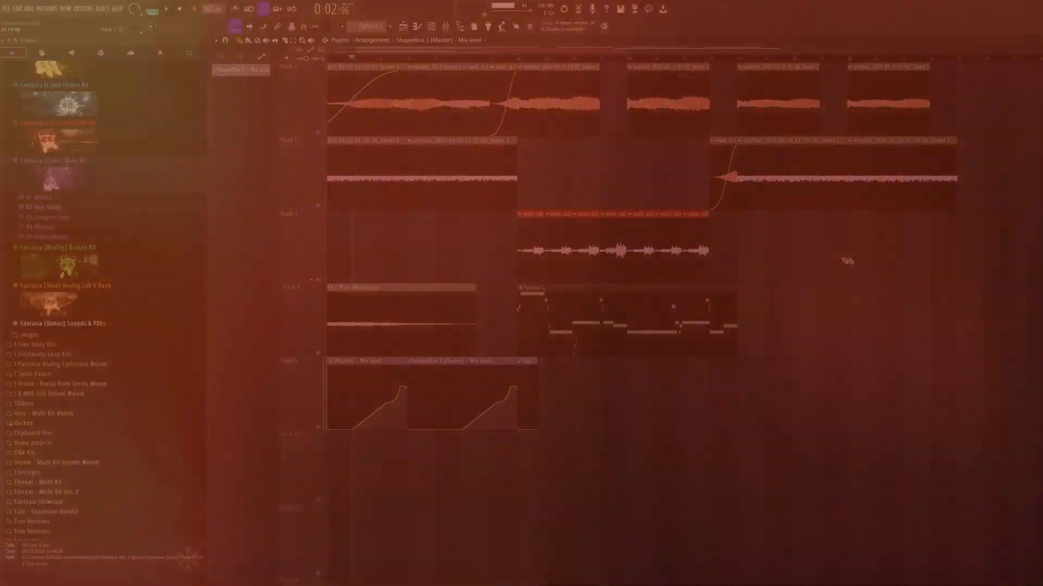
drag(1008, 62, 812, 249)
drag(817, 210, 525, 277)
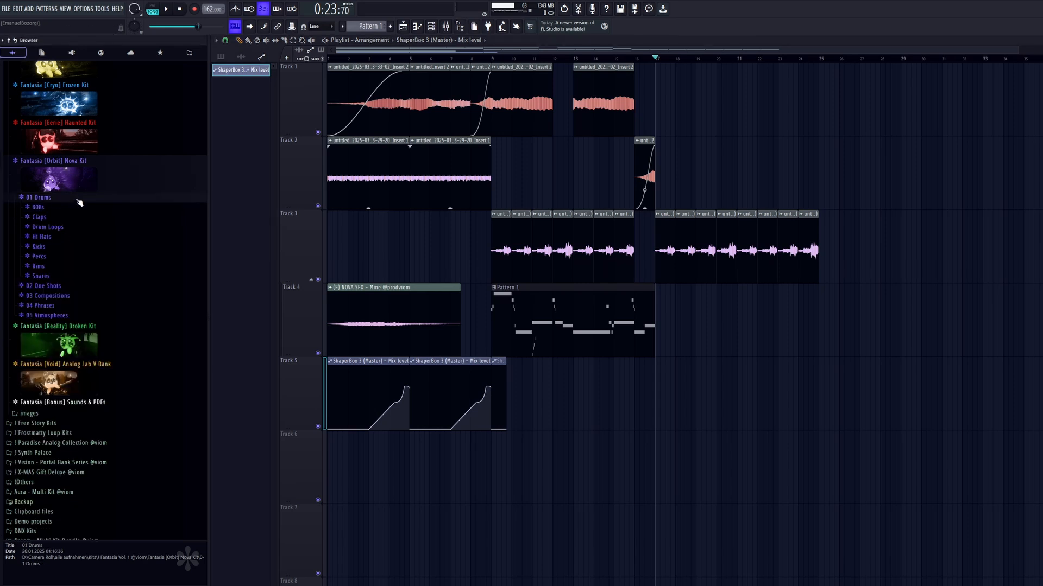
Preview the Nova Kit's 04 Phrases and place NOVA PHRASE (C) - I Know on Track 6 at bar 1.
click(77, 228)
click(105, 282)
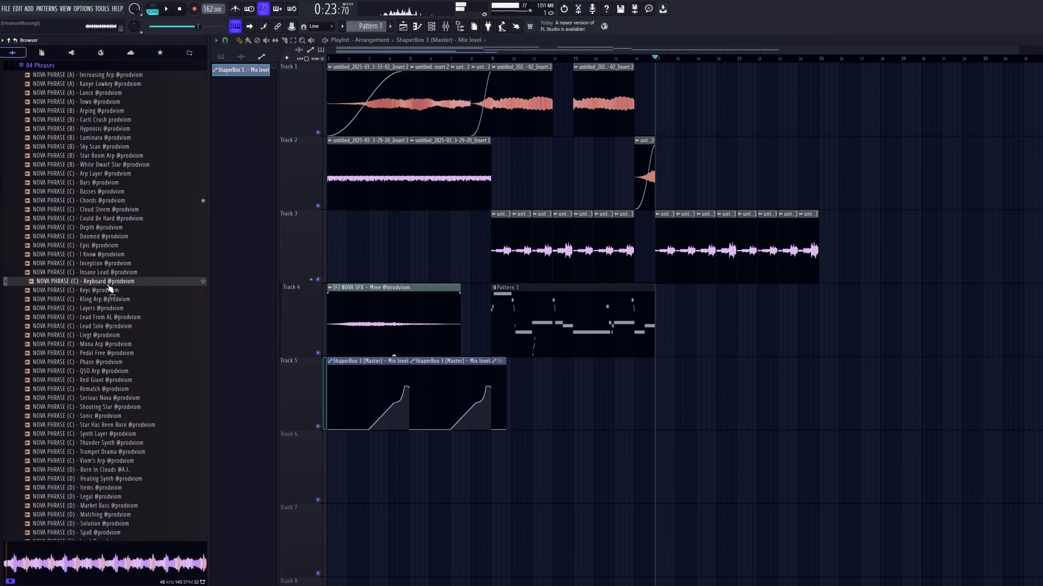
drag(105, 254, 359, 467)
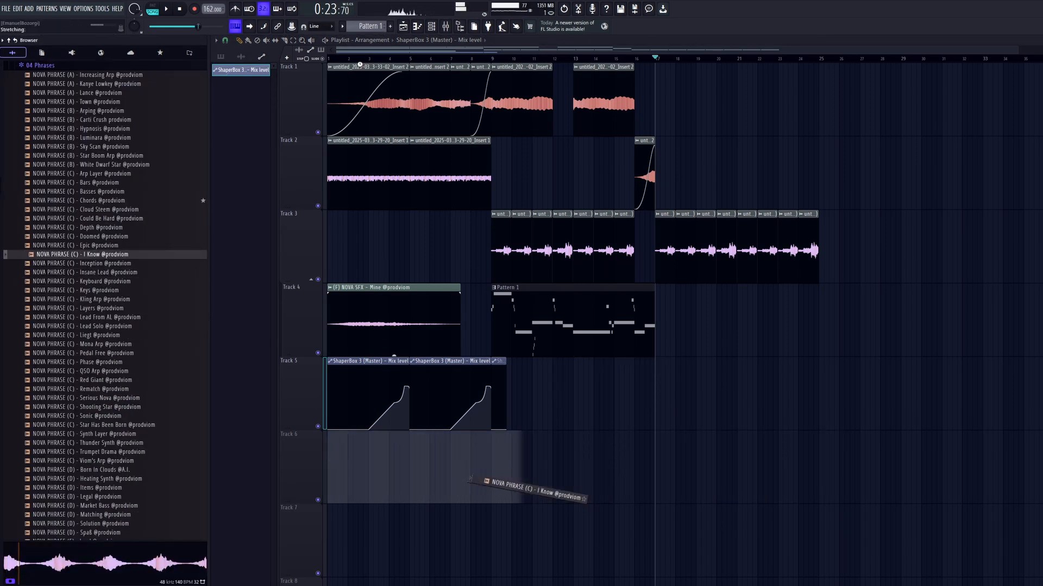
scroll(420, 214, down, 2)
key(space)
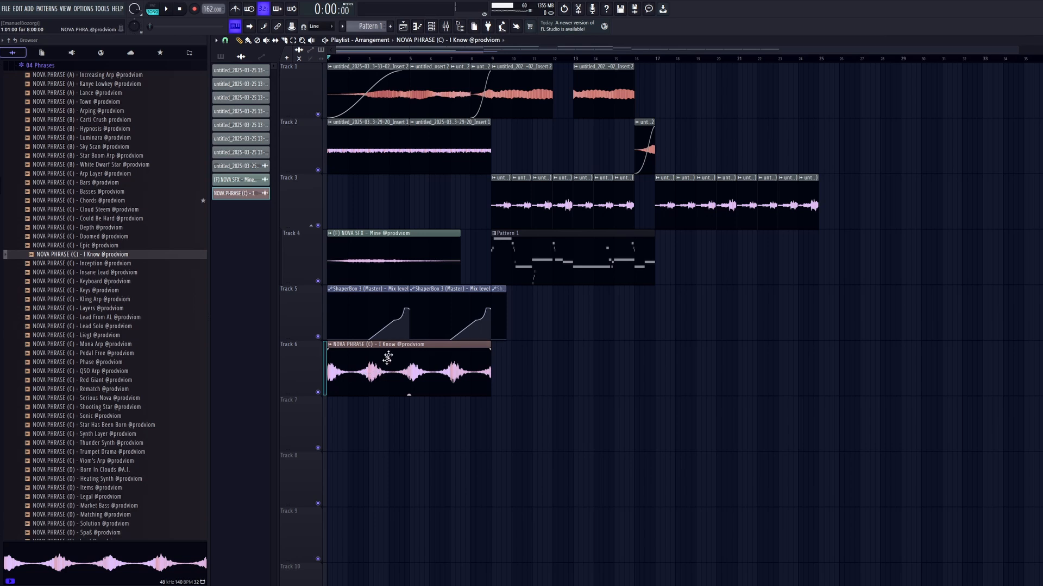
Change an option in the sample settings of the I Know phrase on Track 6.
double_click(388, 357)
click(471, 169)
click(471, 191)
key(Escape)
key(space)
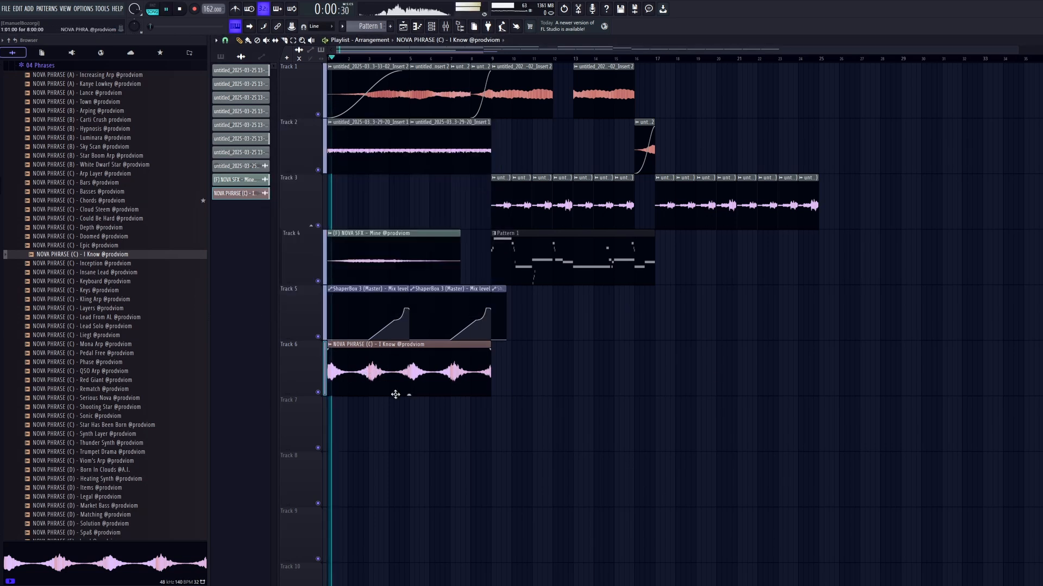
Lower the I Know clip's volume and fade it in over about its first two bars.
drag(410, 395, 353, 401)
key(space)
scroll(340, 380, up, 3)
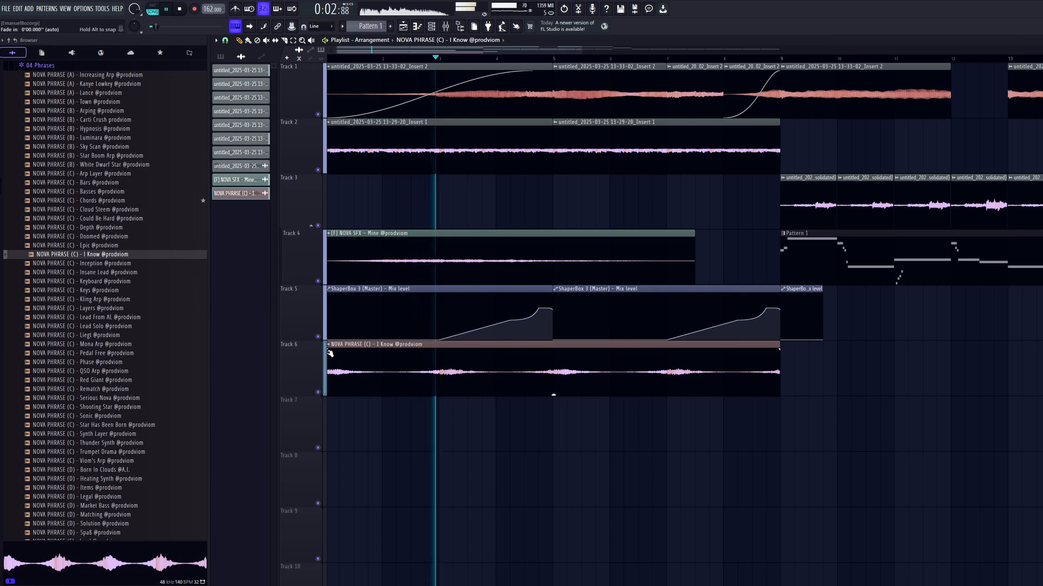
drag(329, 352, 448, 356)
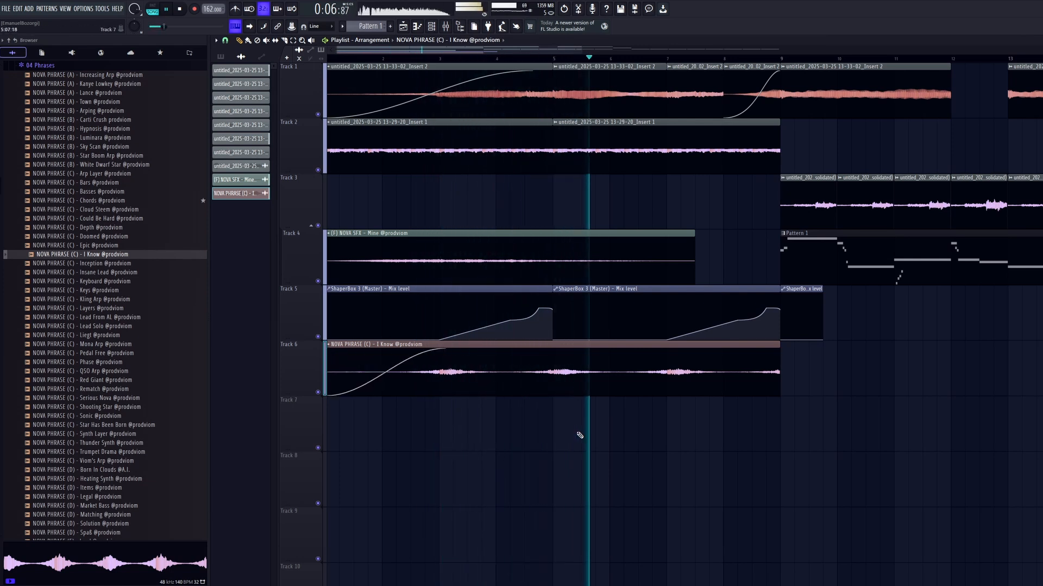
Route the I Know phrase to its own mixer track and load Crystalline in the track's third effect slot.
scroll(580, 436, down, 2)
click(448, 27)
key(space)
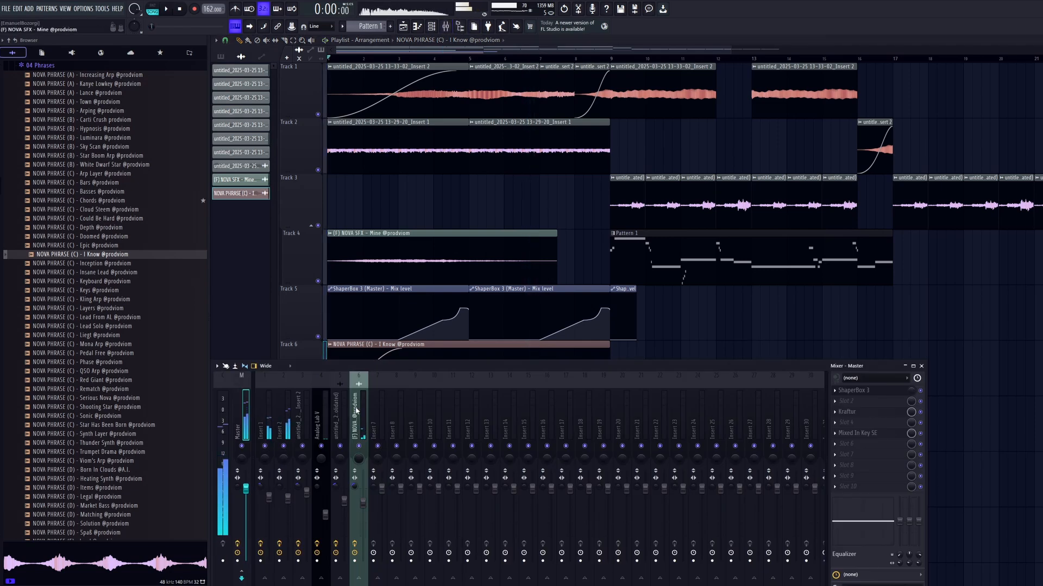
key(ctrl+l)
click(835, 412)
mouse_move(850, 398)
click(795, 136)
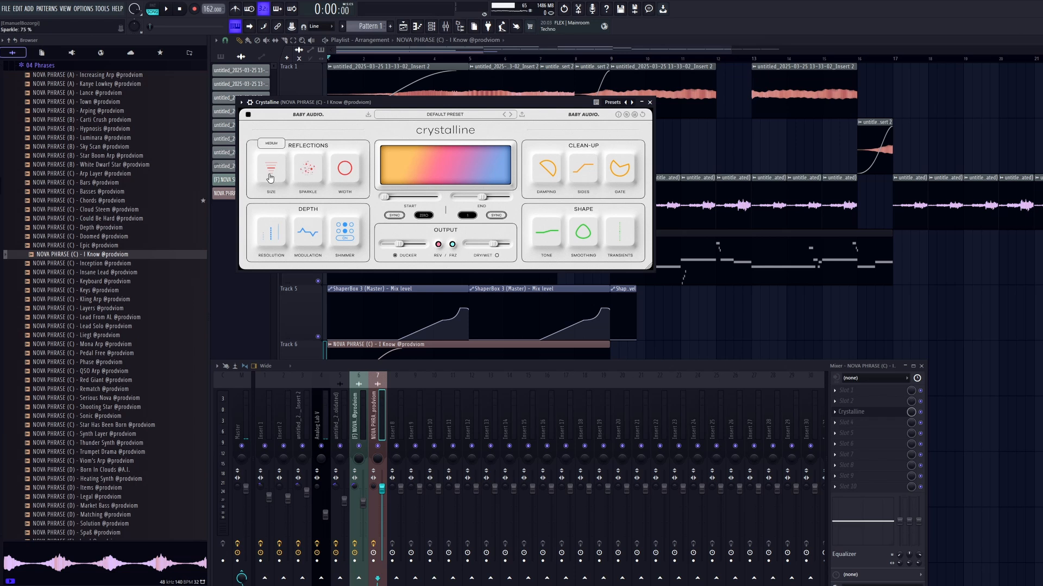
Lower the I Know phrase's mixer level slightly and load ShaperBox 3 in the track's sixth effect slot.
key(space)
click(489, 341)
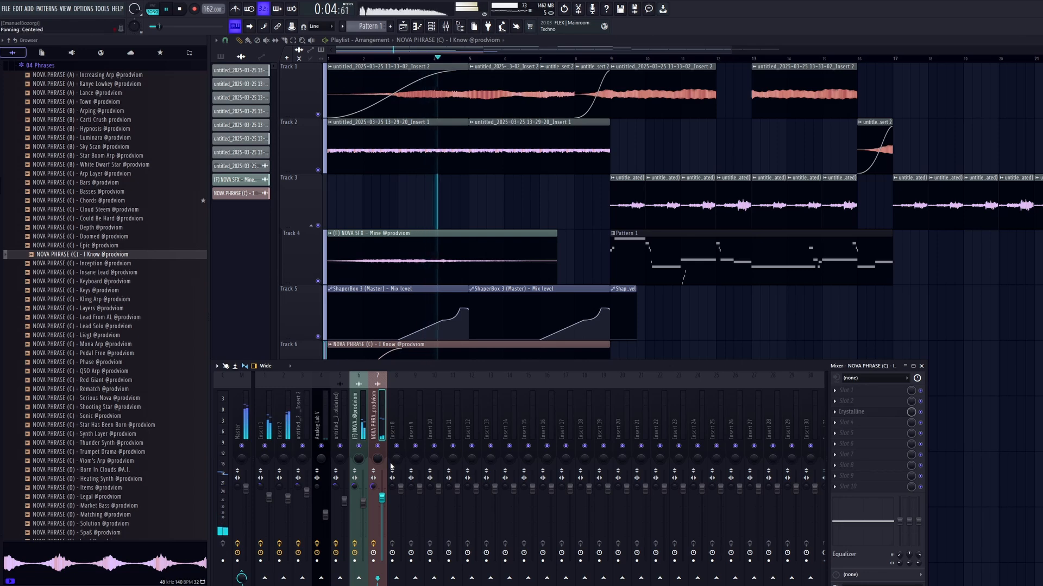
click(847, 390)
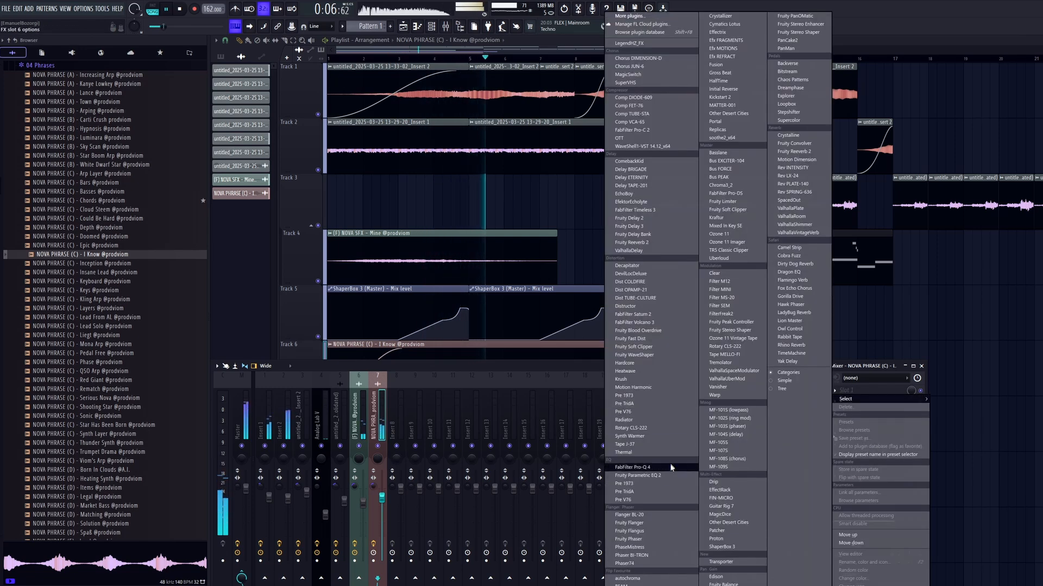
click(728, 547)
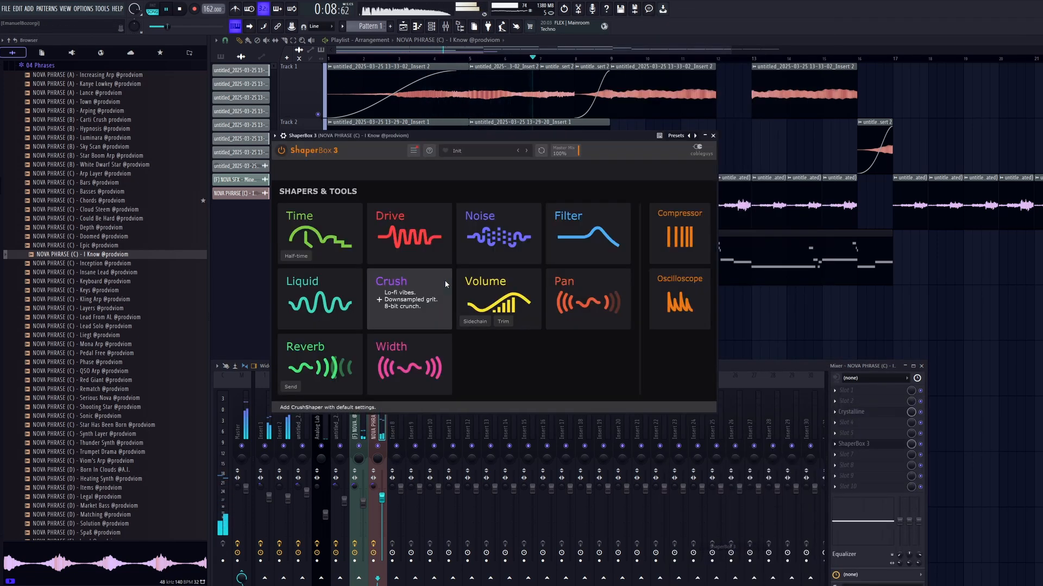
Add a Pan shaper in ShaperBox 3 with its LFO length at 1/4.
click(586, 299)
click(348, 370)
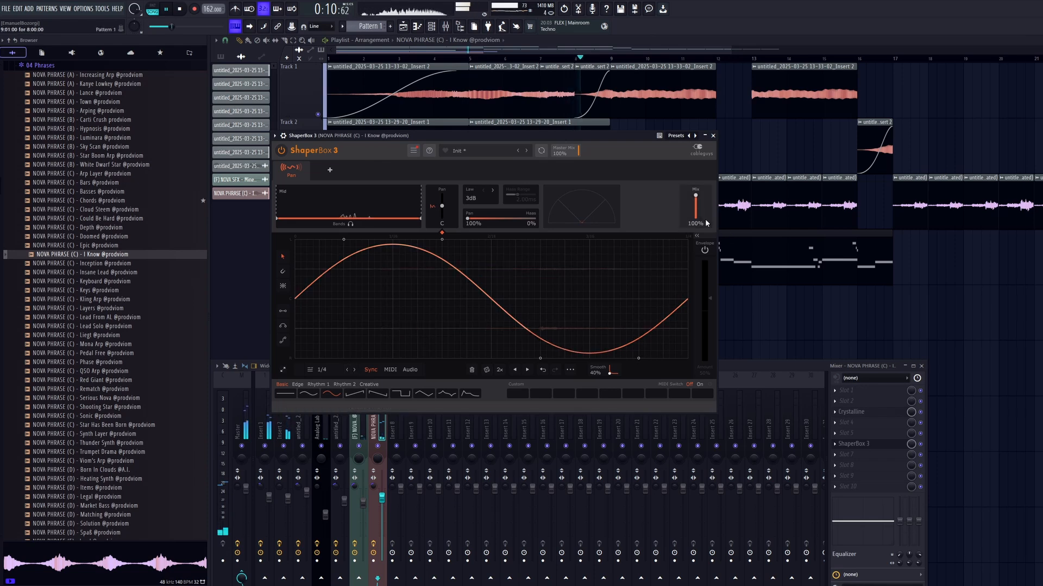
right_click(777, 139)
Duplicate the I Know clip on Track 6 so a second copy follows it from bar 9.
ctrl+drag(671, 325, 594, 375)
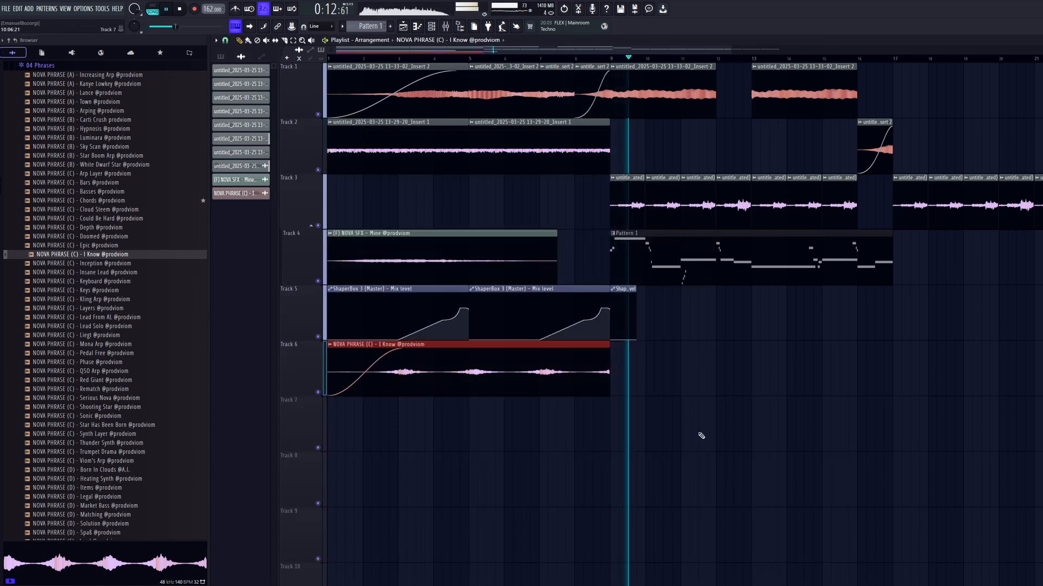
key(ctrl+b)
ctrl+drag(918, 381, 469, 388)
key(ctrl+d)
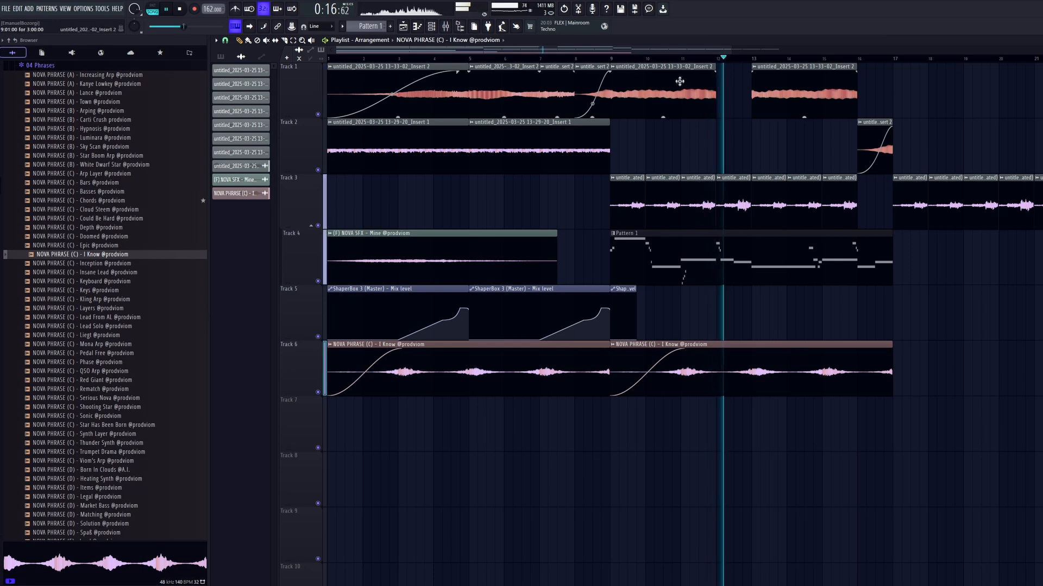
Play the arrangement from the start and check the doubled I Know phrase together with its mixer track and Crystalline slot.
key(space)
key(space)
ctrl+scroll(771, 156, up, 4)
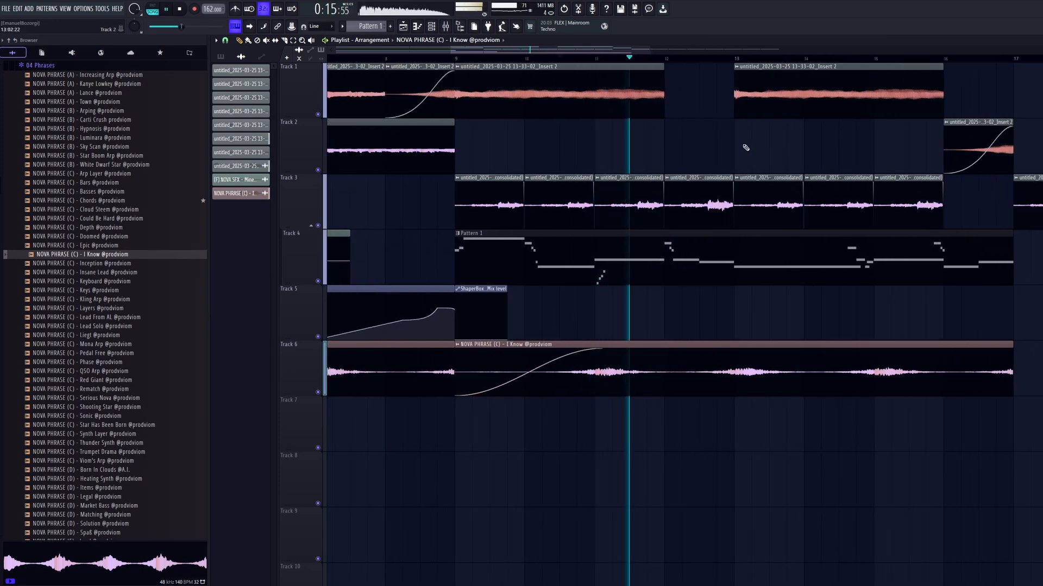
ctrl+scroll(745, 148, down, 3)
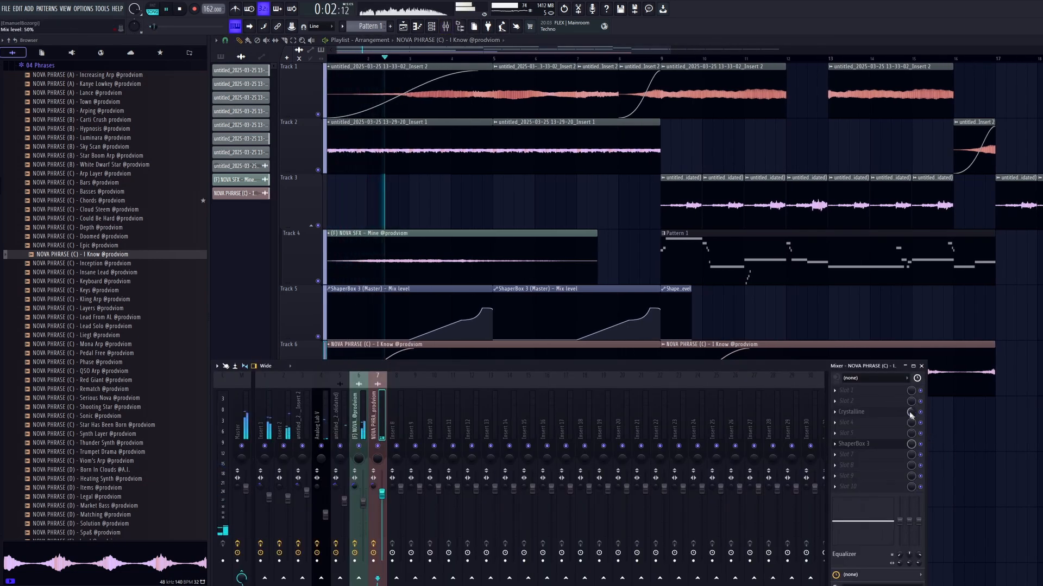
key(F9)
double_click(446, 373)
key(space)
ctrl+click(599, 191)
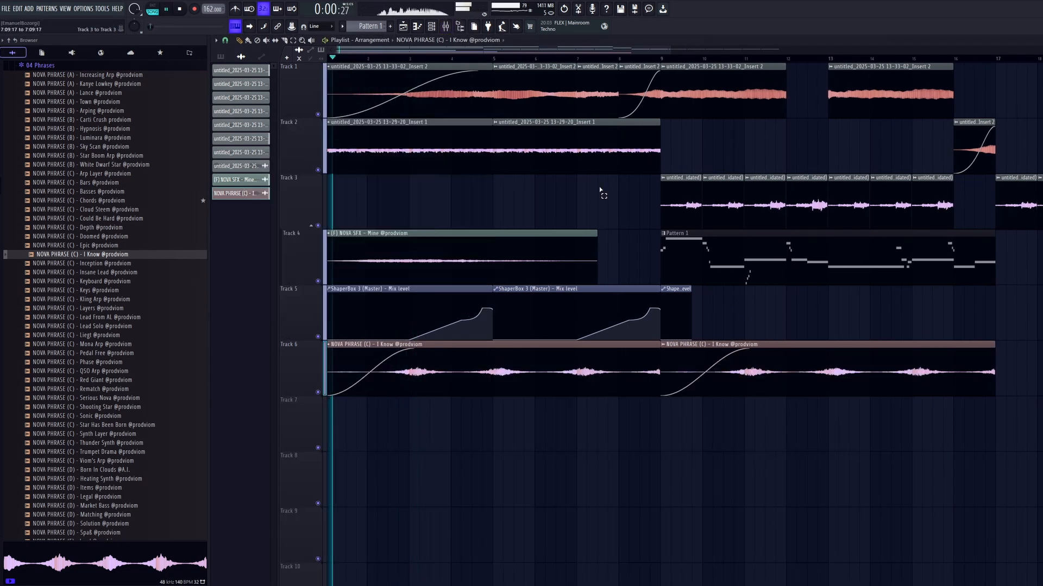
click(223, 57)
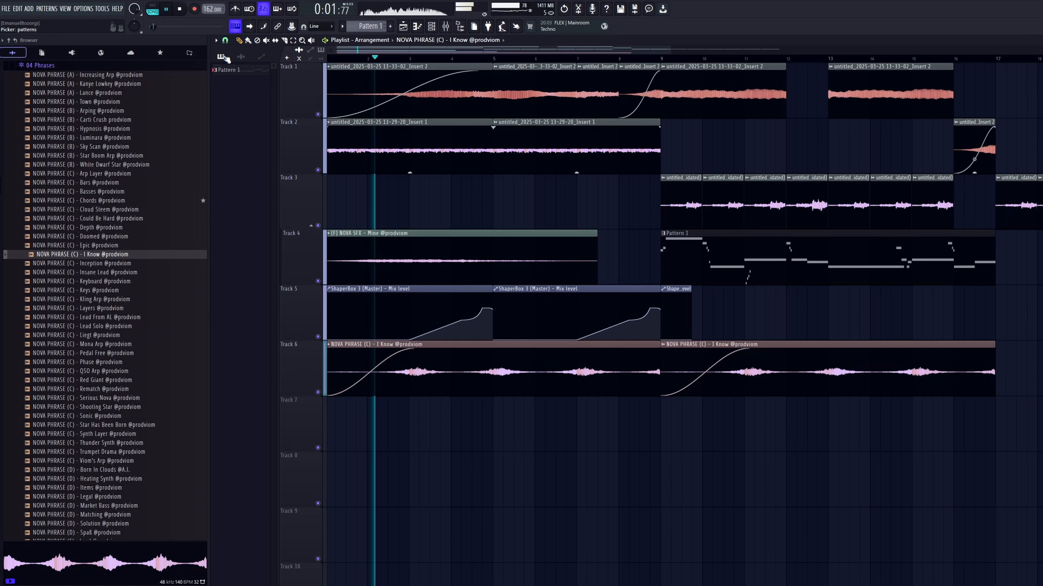
click(448, 28)
click(449, 28)
click(448, 28)
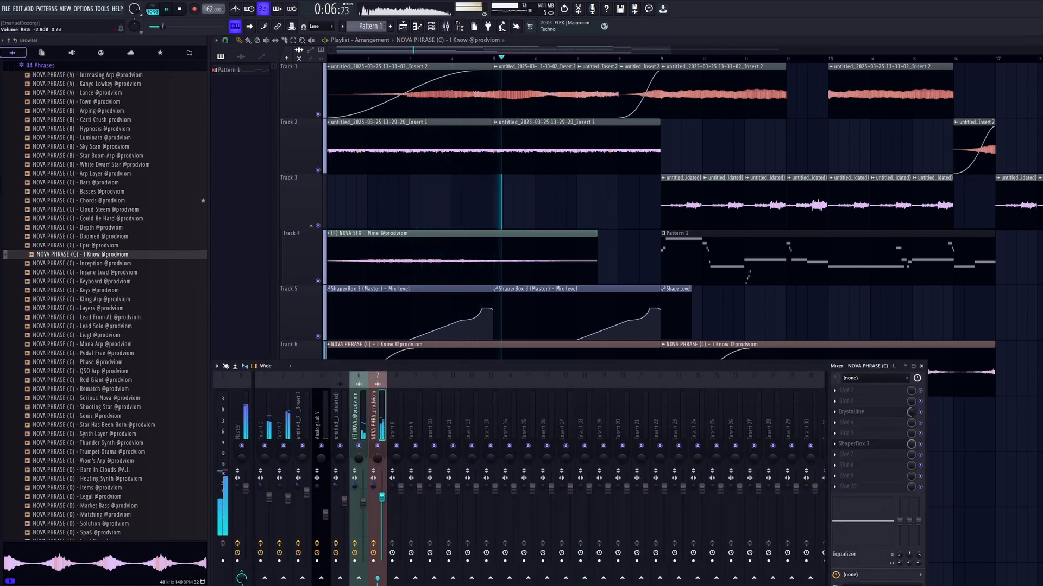
click(889, 415)
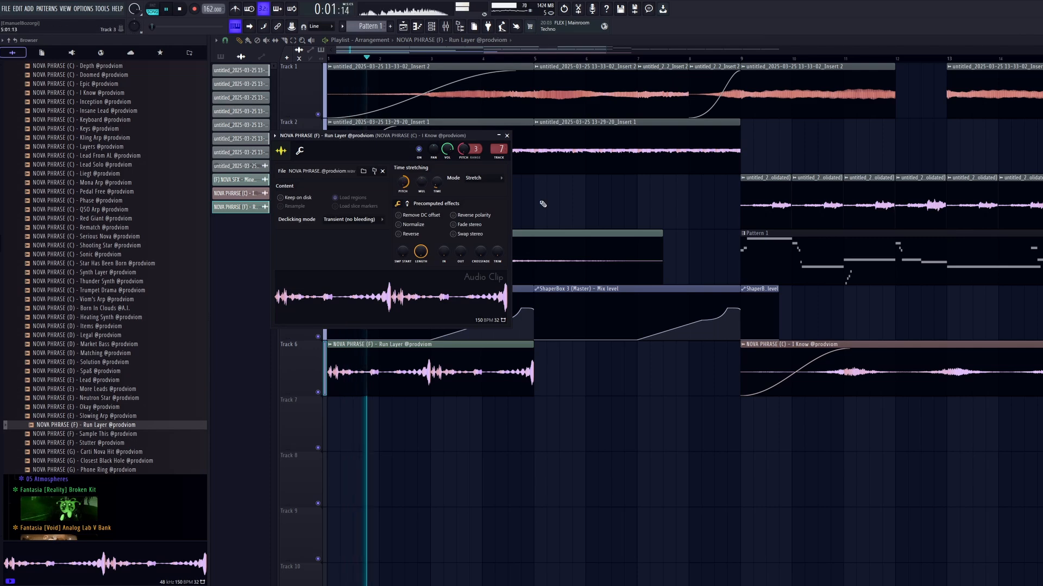
Lower the Run Layer clip's volume slightly and repeat it along Track 6 in place of the I Know phrase.
key(Escape)
drag(430, 392, 433, 401)
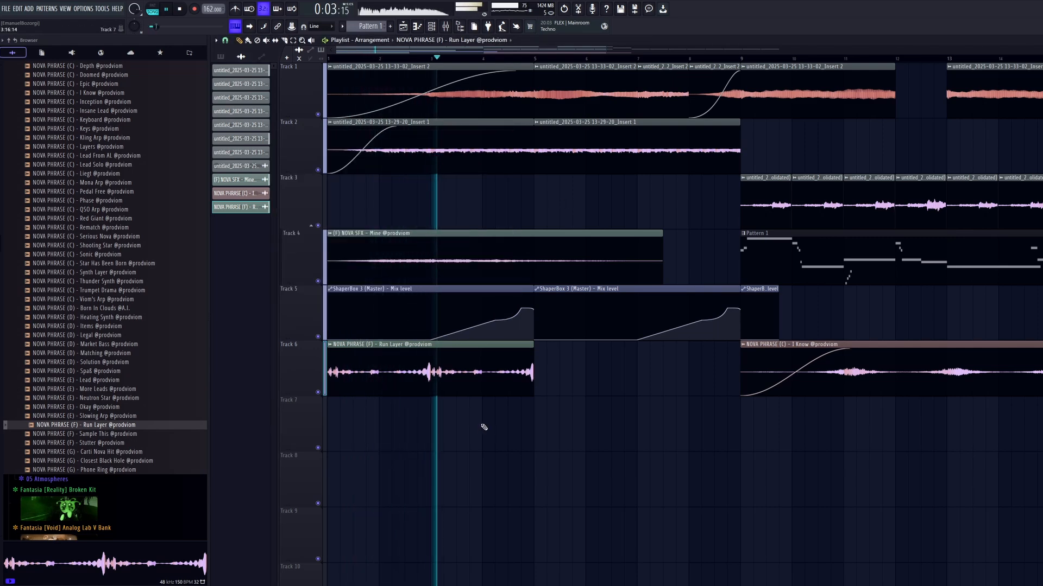
key(ctrl+b)
drag(508, 418, 404, 394)
scroll(576, 439, down, 3)
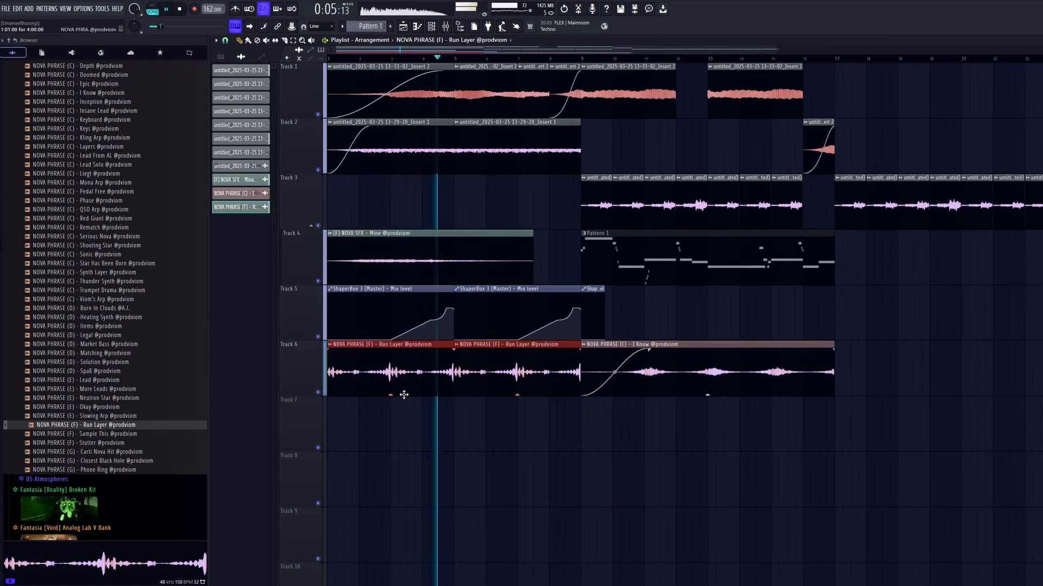
click(390, 406)
right_click(449, 428)
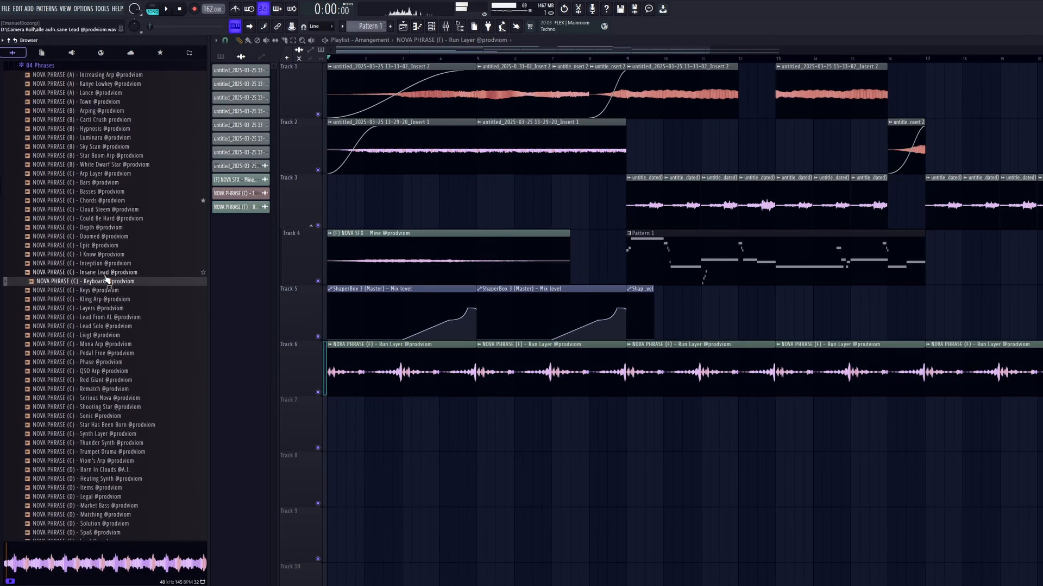
scroll(111, 272, down, 10)
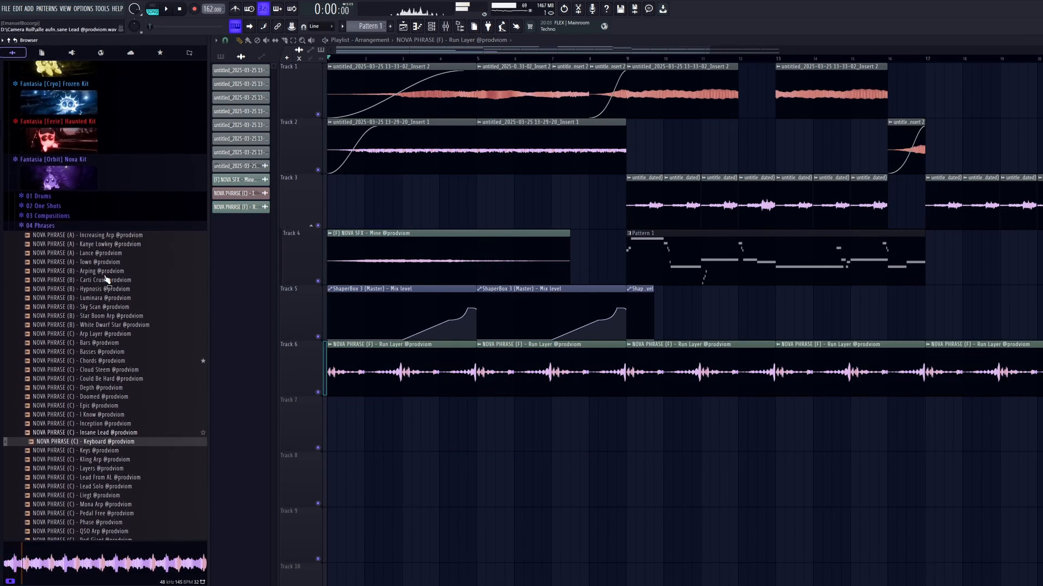
Browse the Nova Kit phrases and place the Phone Ring sample at the start of Track 7.
scroll(125, 353, up, 6)
scroll(112, 367, down, 2)
drag(112, 365, 362, 413)
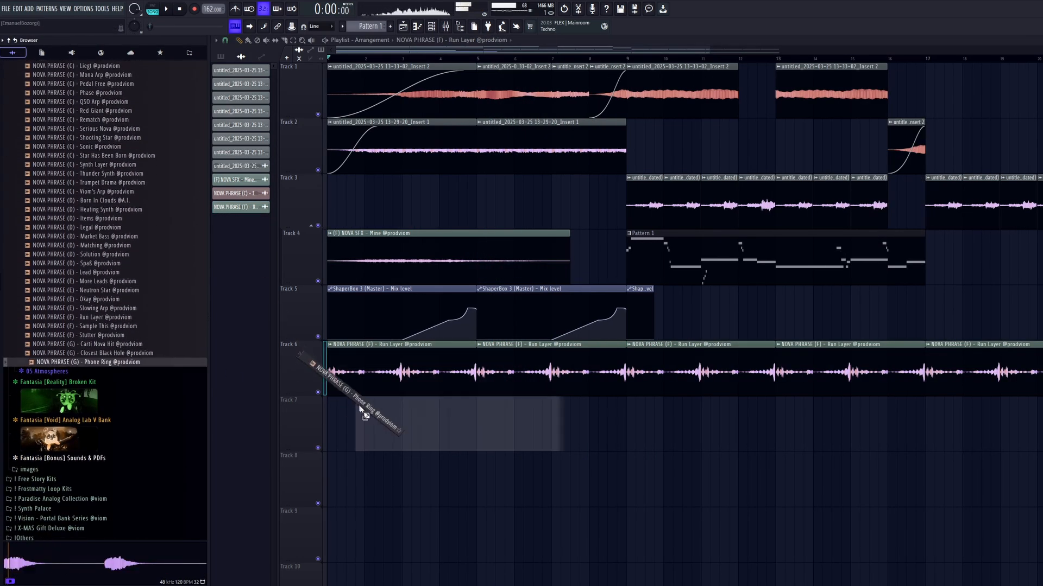
drag(421, 427, 253, 422)
Reverse the Phone Ring sample and set its time stretching mode to Stretch.
double_click(429, 427)
click(423, 245)
click(495, 190)
click(502, 198)
click(518, 147)
Lower the Phone Ring clip's volume on Track 7 during playback.
key(space)
scroll(485, 459, up, 3)
drag(502, 447, 505, 472)
ctrl+drag(544, 487, 546, 488)
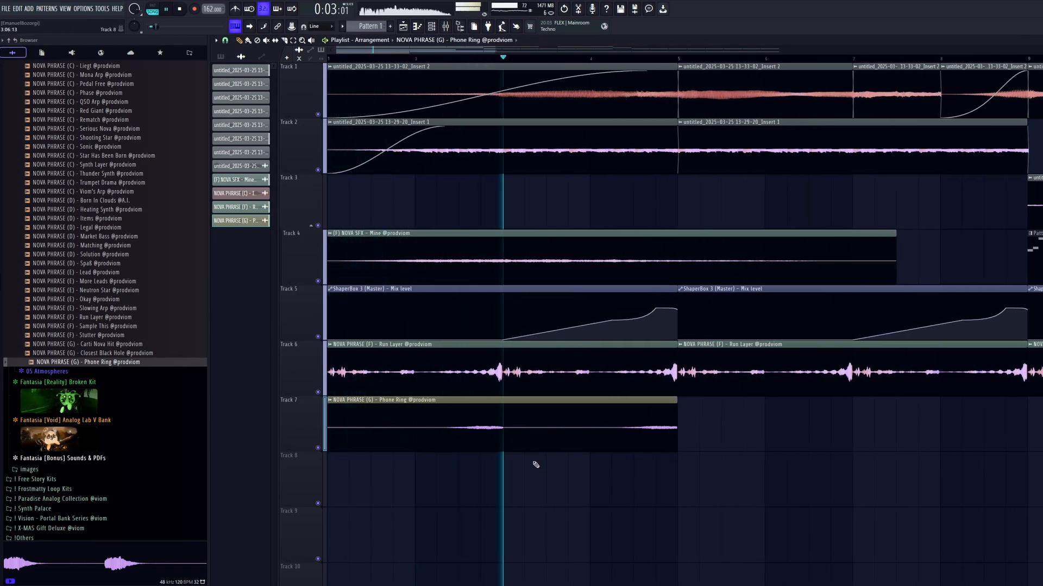
Repeat the four-bar Phone Ring clip along Track 7 up to bar 25.
ctrl+drag(540, 433, 588, 505)
key(ctrl+b)
scroll(589, 505, down, 4)
key(ctrl+b)
key(ctrl+b)
key(ctrl+b)
key(ctrl+b)
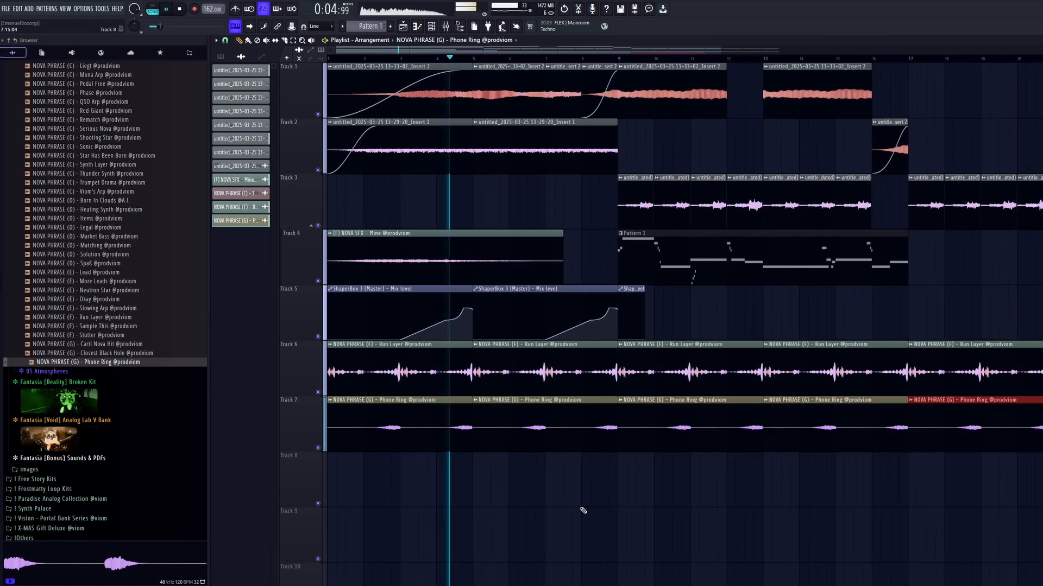
scroll(584, 510, down, 3)
ctrl+click(584, 510)
scroll(543, 477, up, 1)
scroll(461, 423, up, 1)
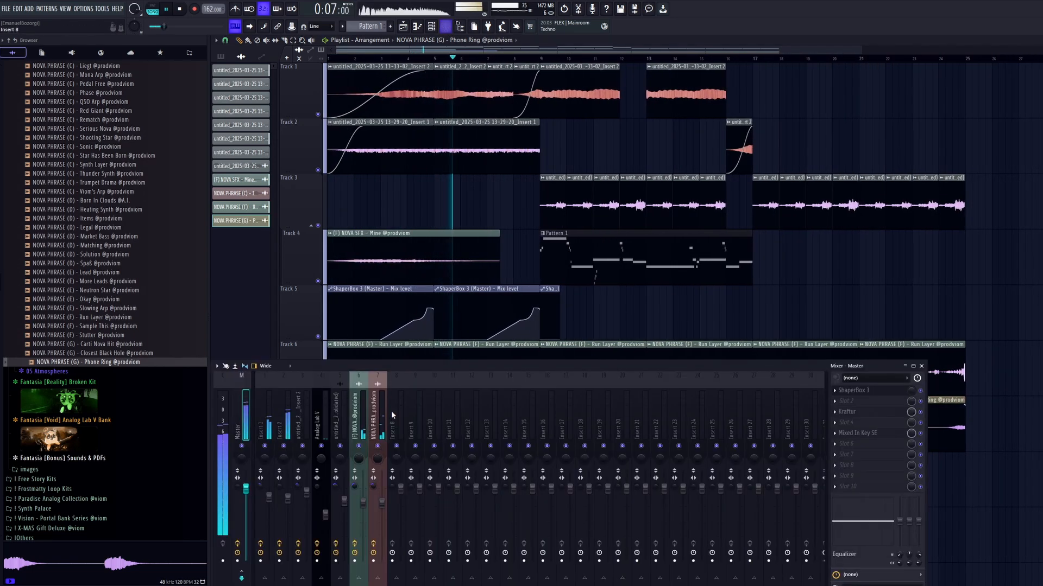
Load FabFilter Pro-C 2 in the second effect slot of the phrases' mixer track and lower its threshold.
key(F9)
key(F9)
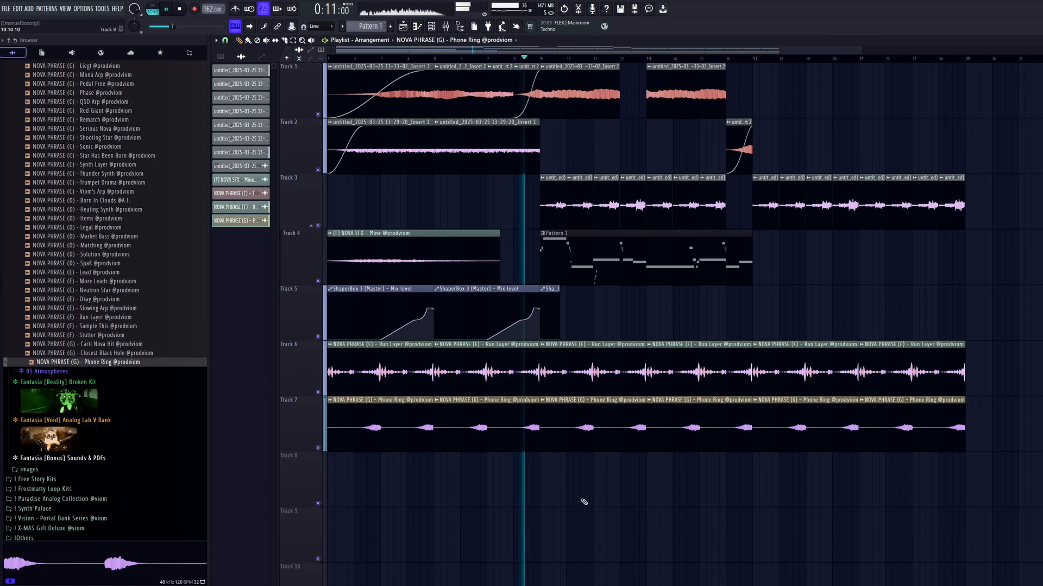
key(F9)
click(847, 401)
mouse_move(847, 399)
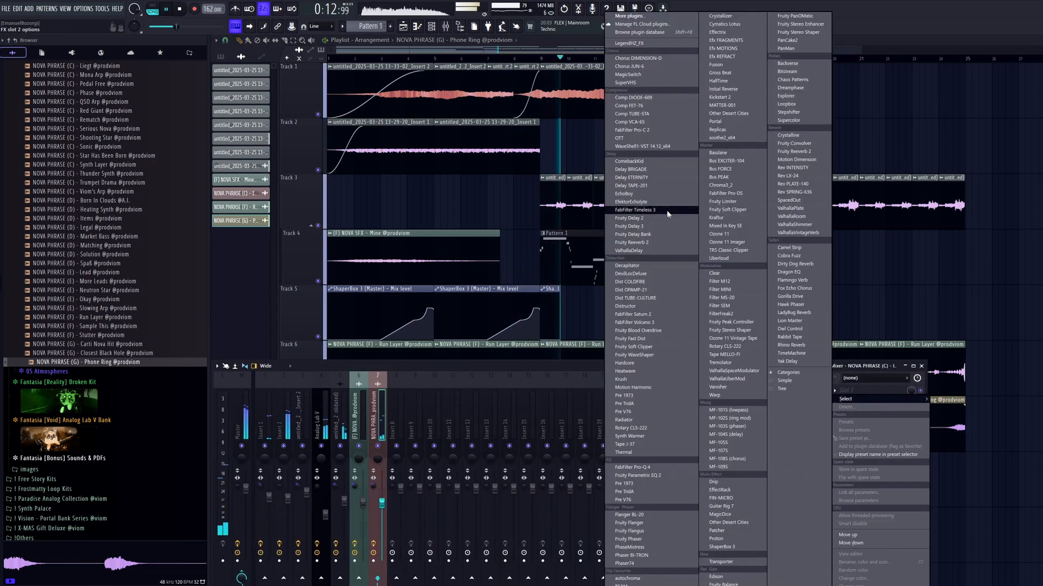
click(633, 129)
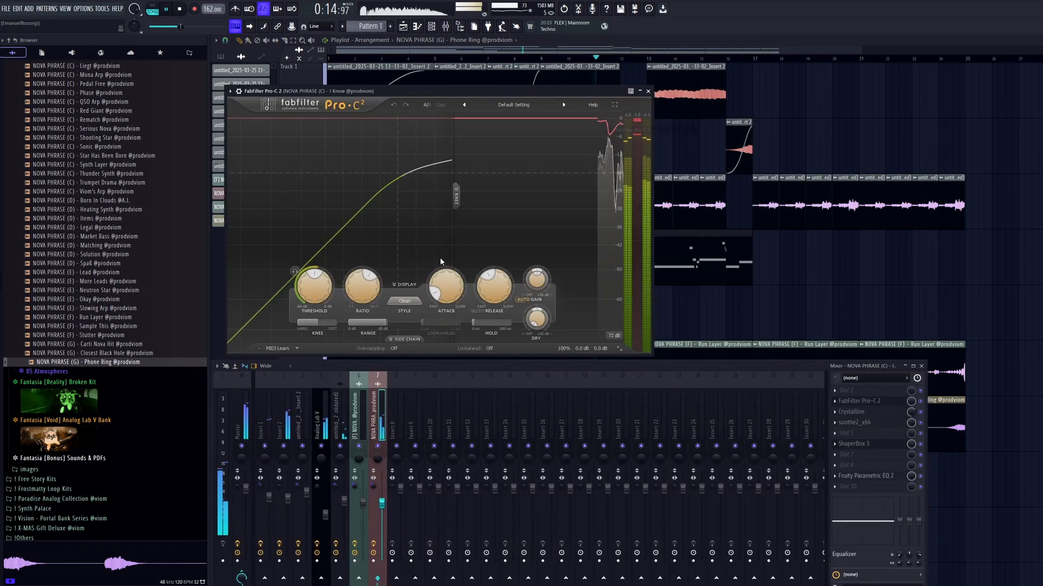
drag(316, 289, 316, 310)
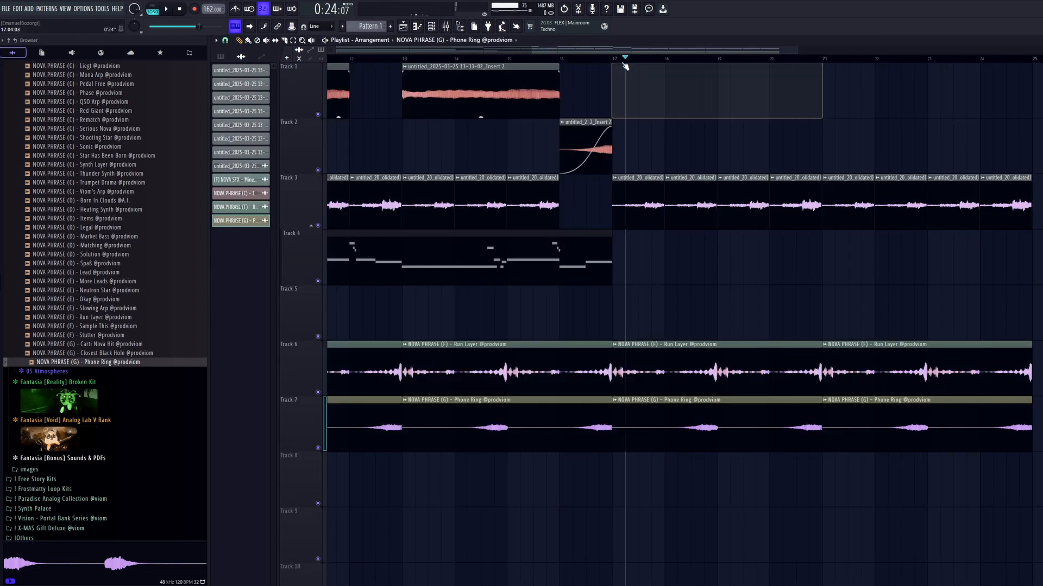
Mute Track 6 and reset the clip volume of all Phone Ring clips on Track 7.
drag(625, 64, 613, 62)
key(space)
click(319, 392)
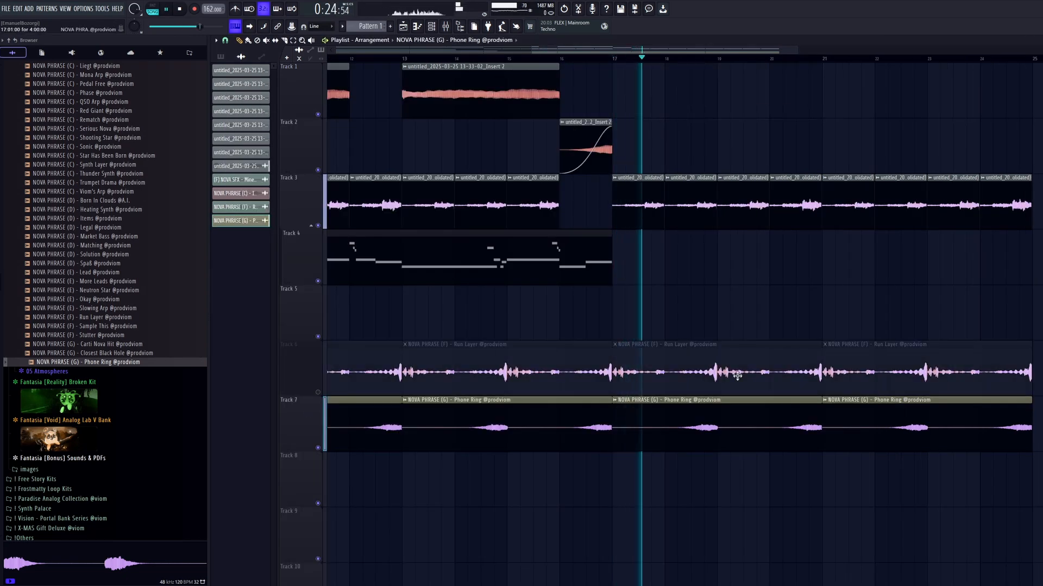
scroll(779, 468, down, 1)
drag(781, 469, 683, 481)
drag(794, 434, 611, 442)
scroll(670, 478, down, 3)
drag(744, 437, 365, 448)
key(space)
right_click(365, 451)
click(373, 455)
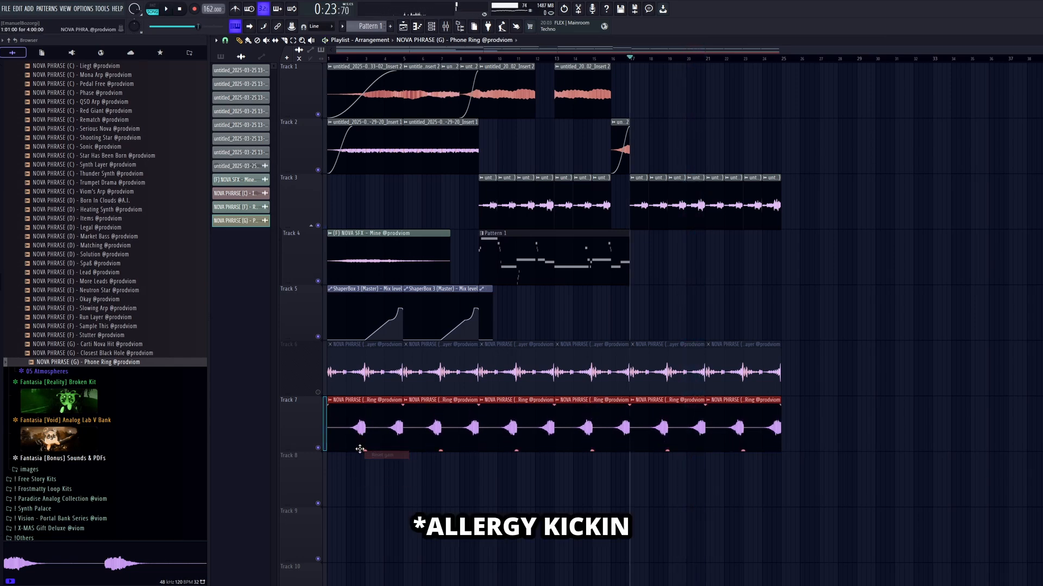
key(space)
key(ctrl+d)
Unmute Track 6 and lower the volume of all its Run Layer clips together.
scroll(630, 478, up, 3)
click(318, 392)
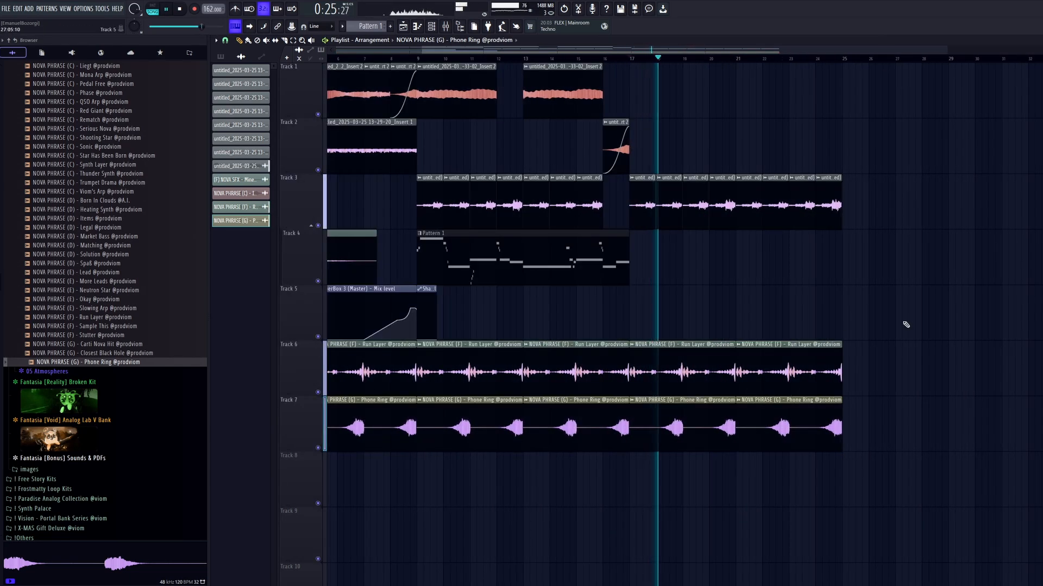
scroll(905, 325, down, 2)
drag(923, 343, 326, 391)
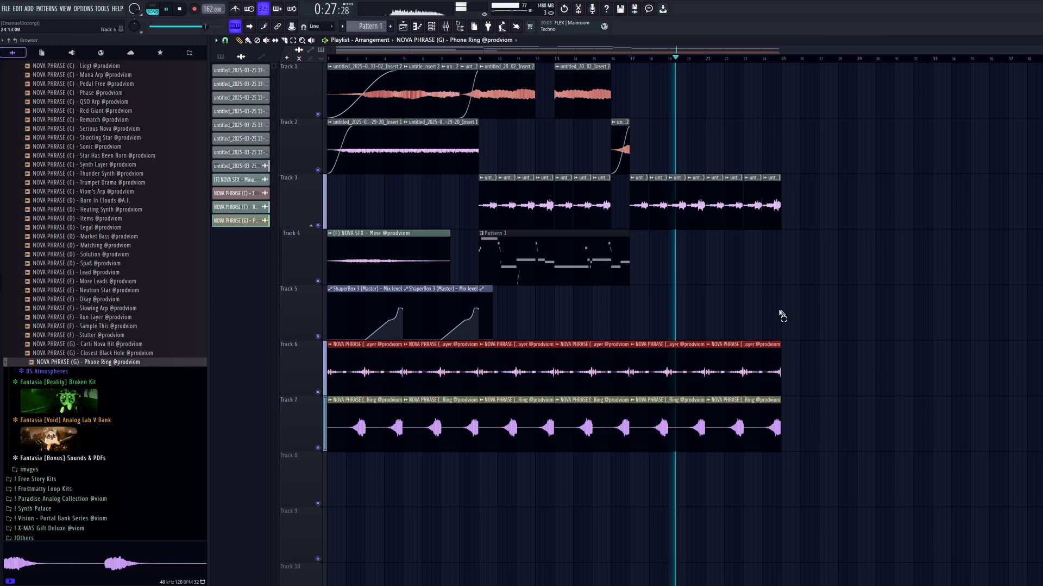
key(ctrl+d)
Change the declicking mode of the Phone Ring sample and of the Run Layer sample.
double_click(692, 447)
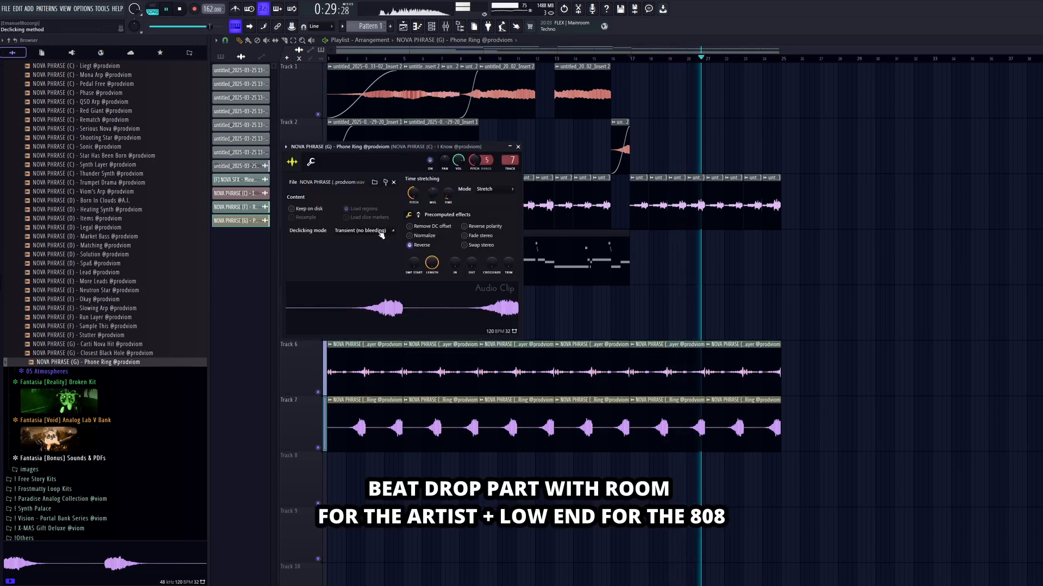
click(382, 233)
click(369, 268)
key(Escape)
key(space)
key(space)
scroll(461, 180, up, 4)
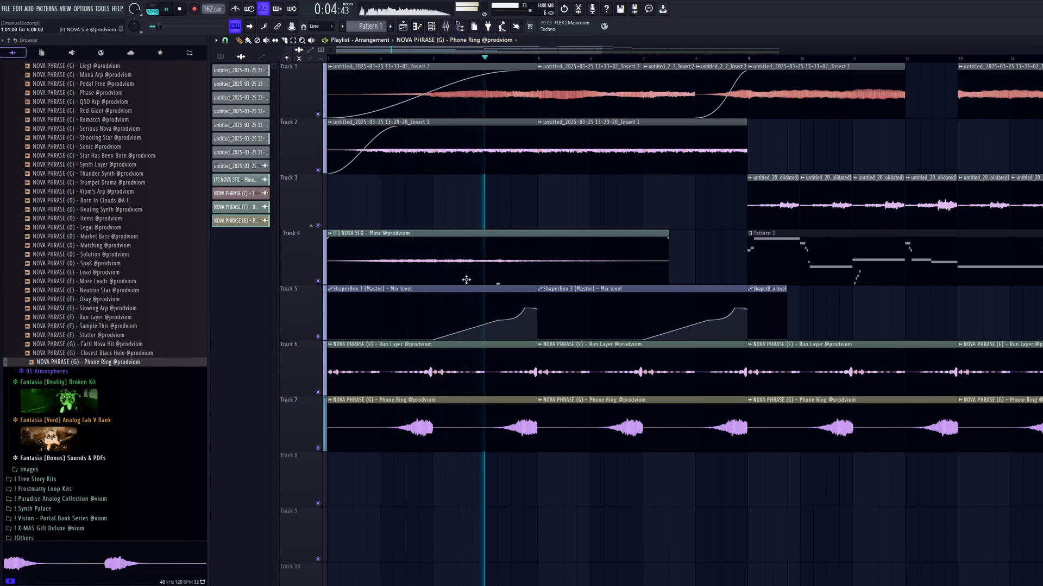
scroll(467, 255, down, 2)
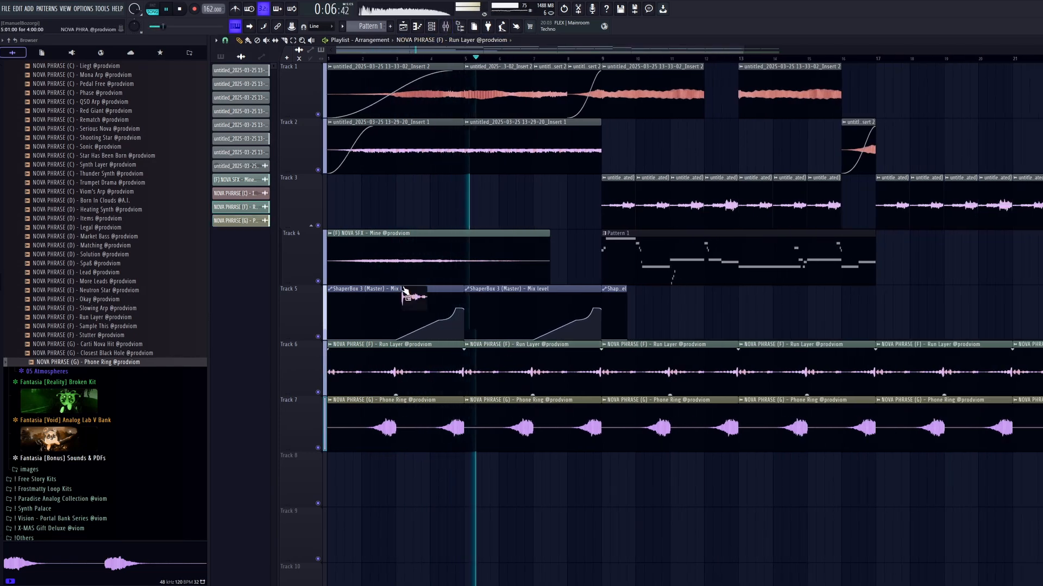
click(355, 220)
click(351, 252)
Move ShaperBox 3 up to the fifth effect slot of the phrases' mixer track and add a Volume shaper to it.
key(F9)
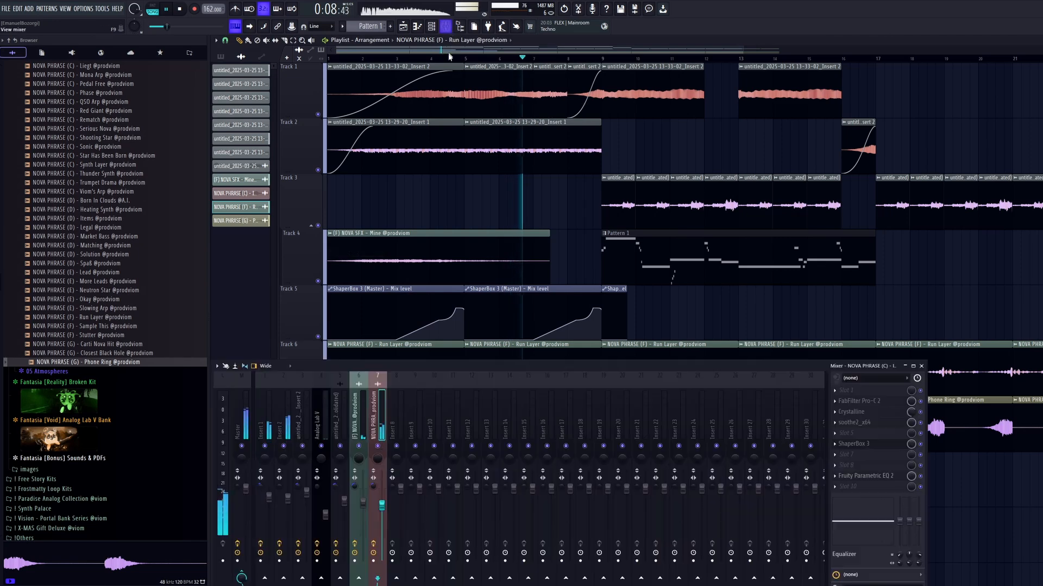
drag(874, 454, 872, 437)
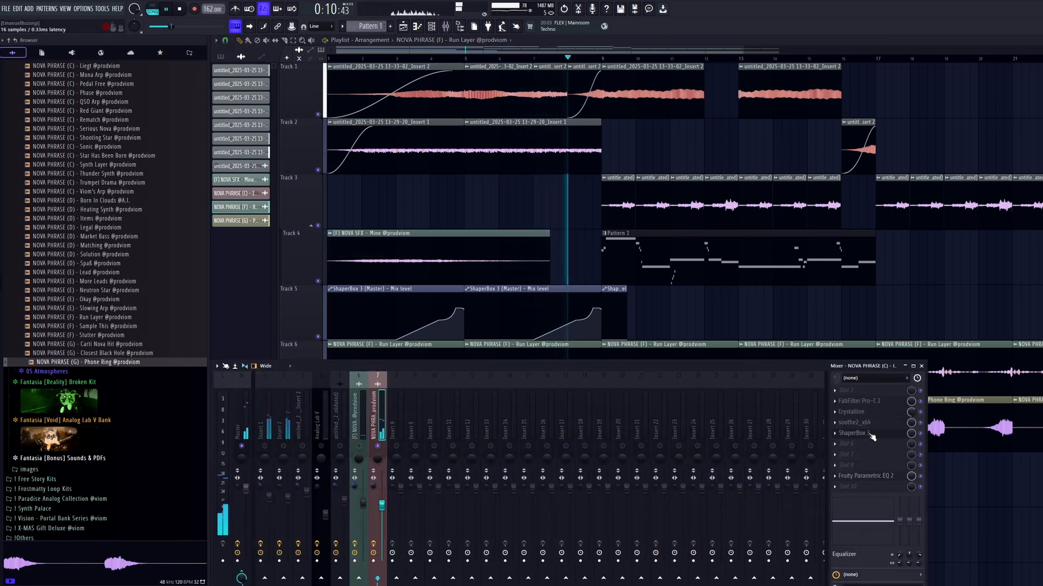
click(851, 433)
click(368, 170)
click(497, 299)
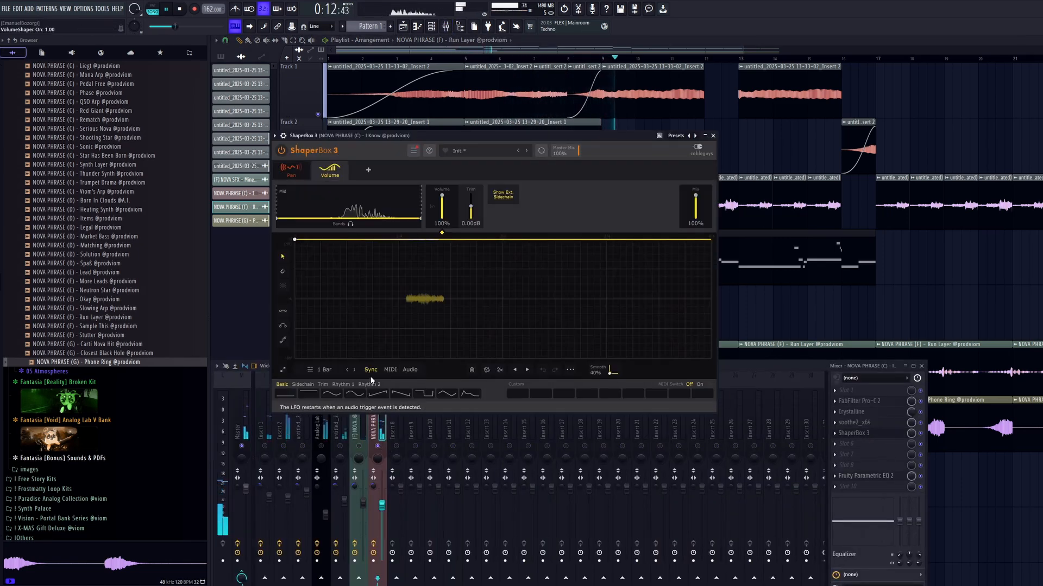
Give the Volume shaper a basic sine curve with an LFO length of 1/8 and close the plugin.
click(332, 393)
click(347, 370)
click(346, 370)
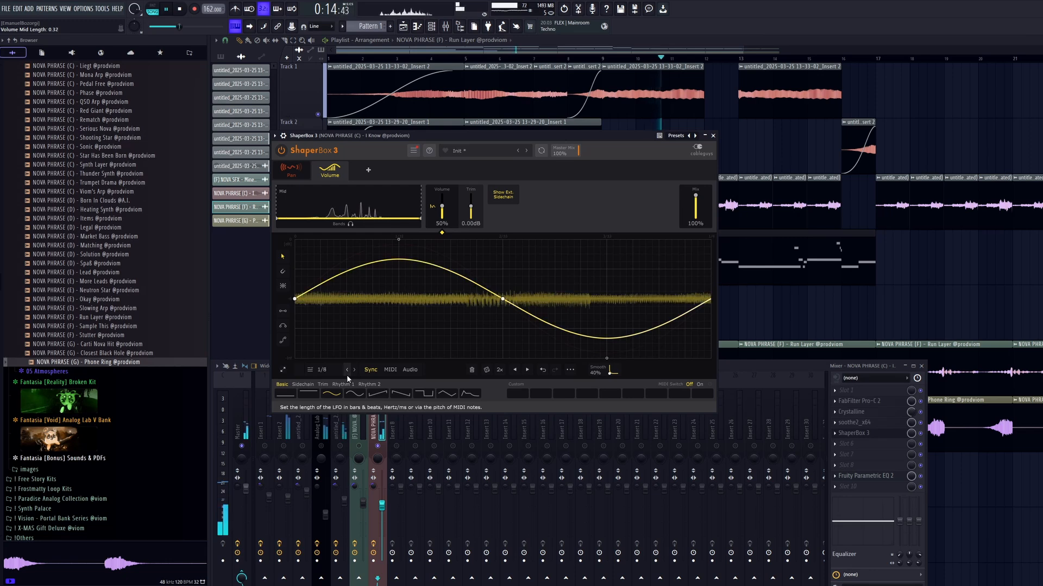
click(346, 371)
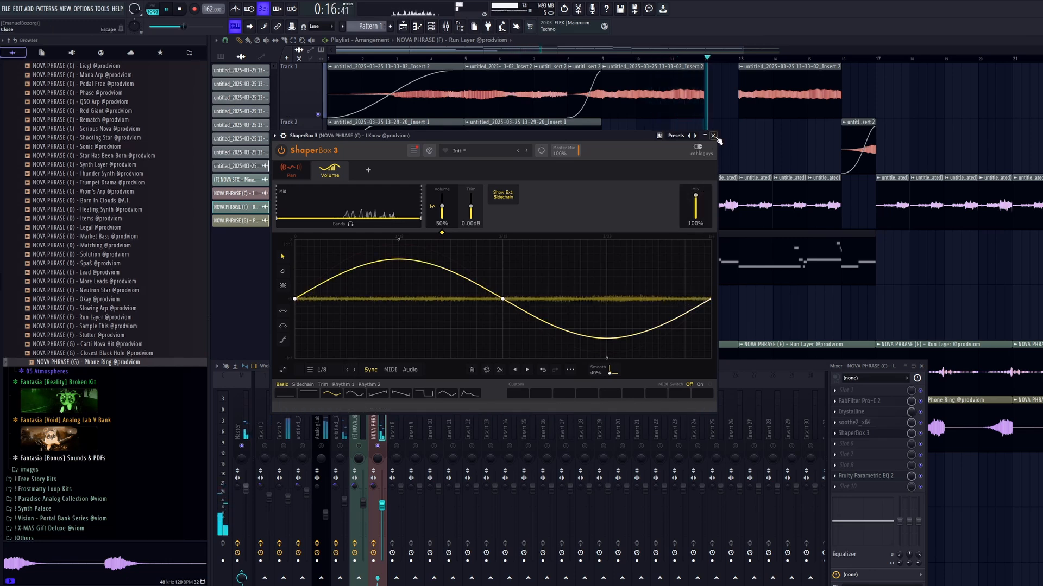
click(713, 135)
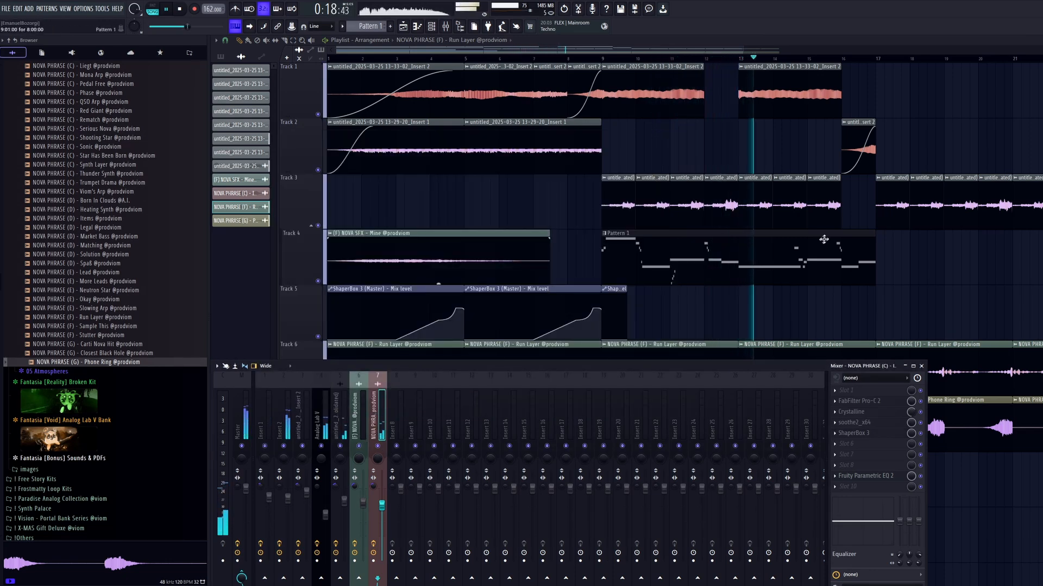
key(F9)
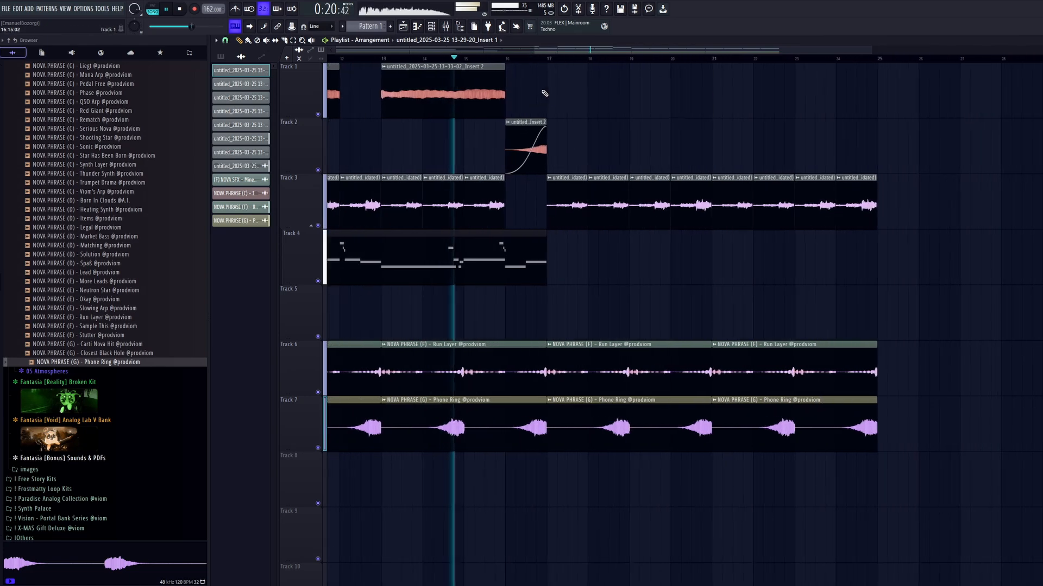
Place two 13-29-20 Insert 1 clips on Track 1 at bars 17 and 21 and make them unique.
click(550, 94)
click(720, 95)
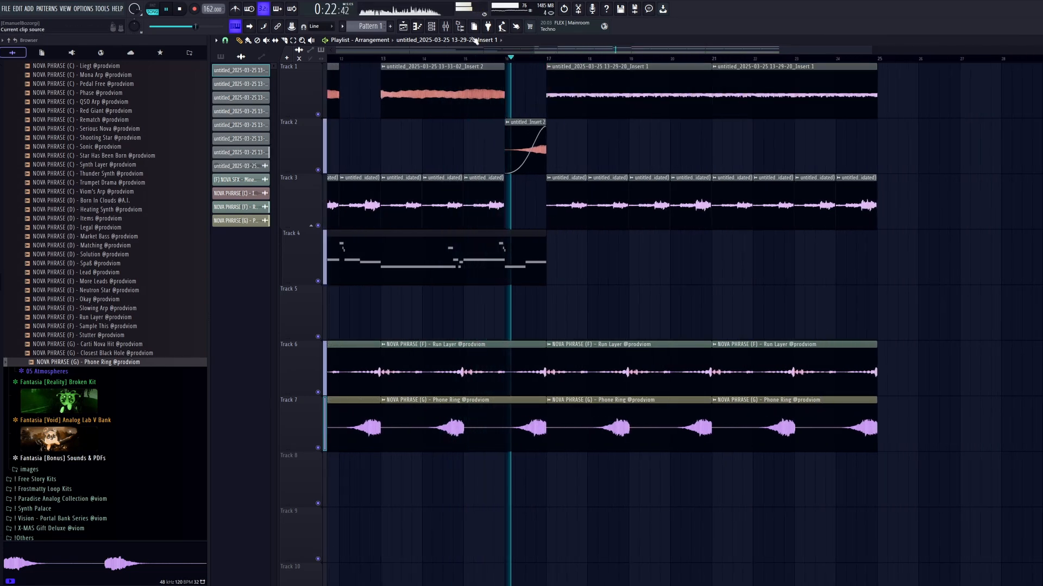
right_click(549, 68)
click(576, 156)
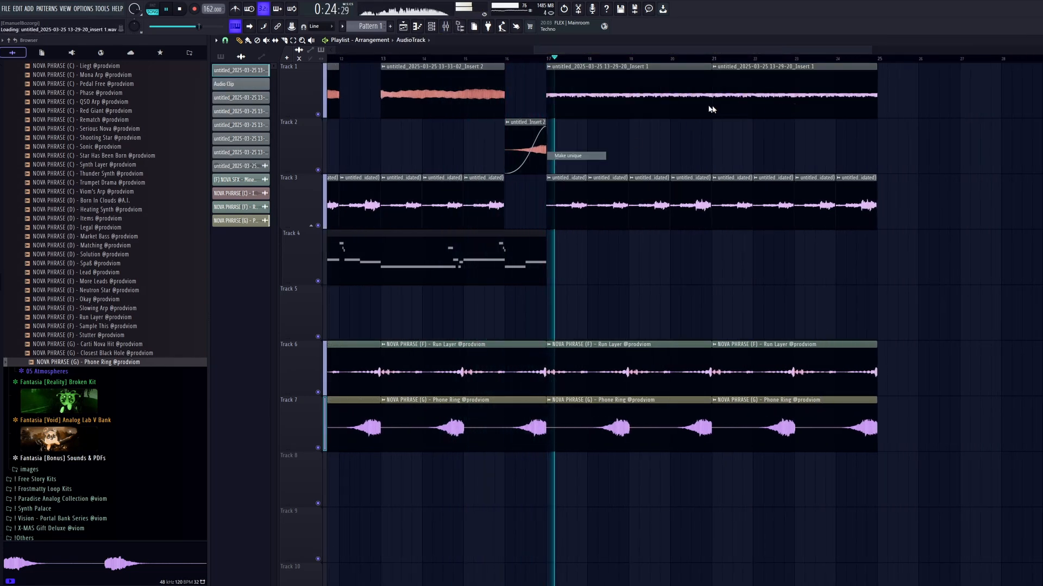
key(space)
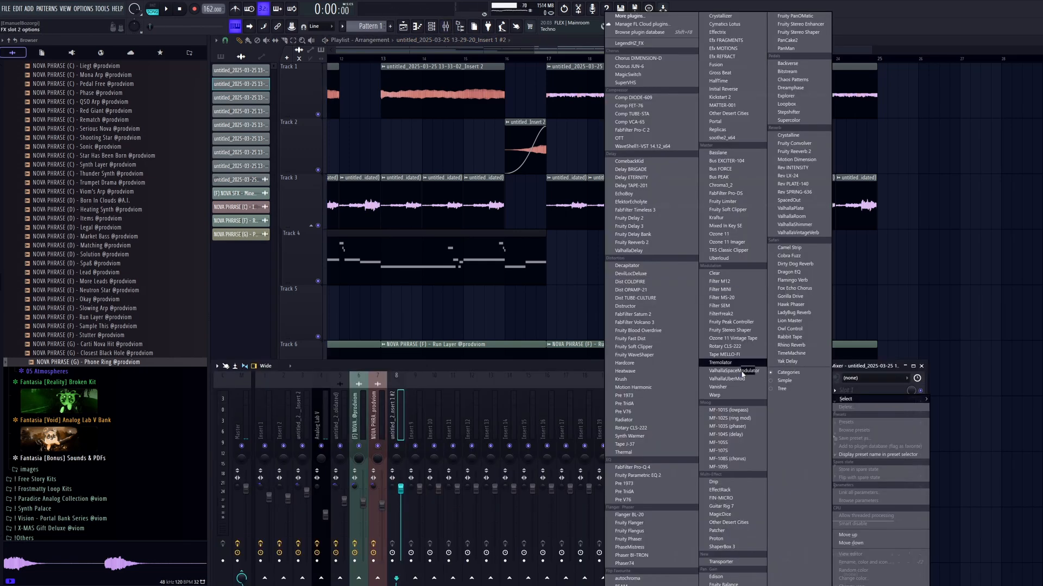
Load ShaperBox 3 on the Insert 1 #2 take's mixer track and add a Volume shaper with a 1/8 sine curve.
click(741, 548)
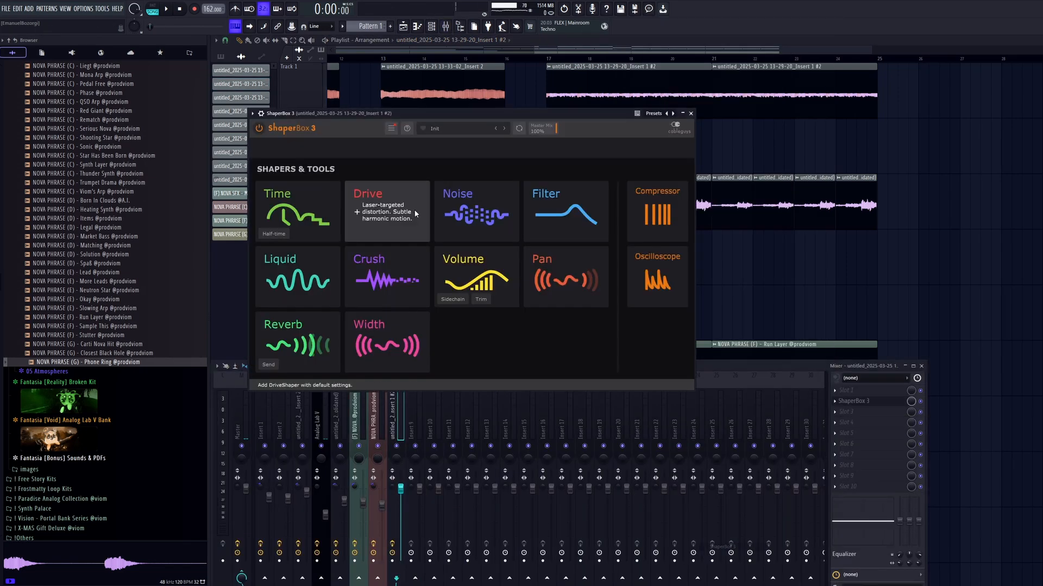
click(477, 279)
key(space)
click(325, 348)
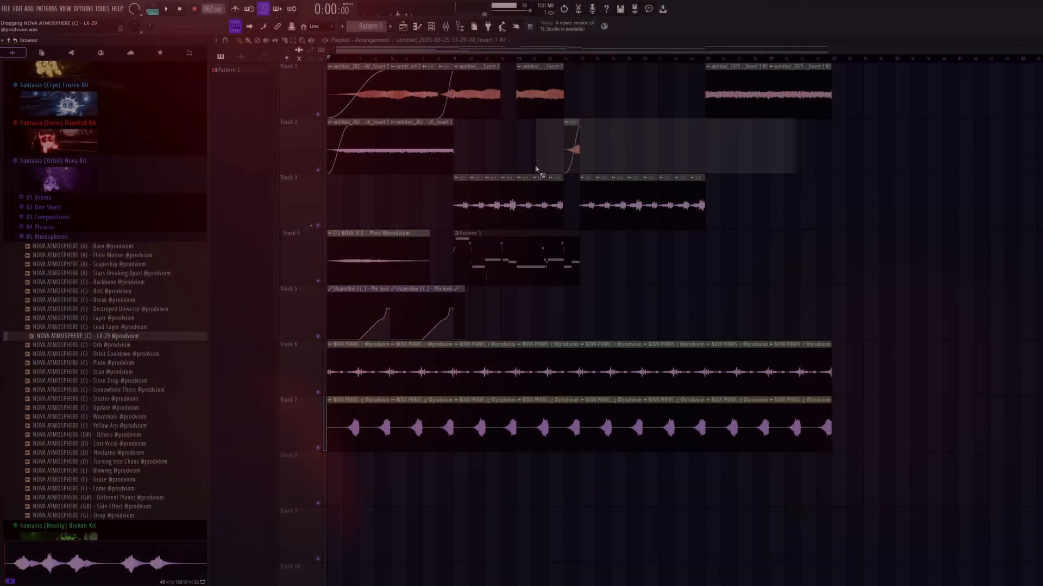
Place the NOVA ATMOSPHERE (C) - LX-29 sample on Track 5 at bar 17 and set its time stretching mode to Stretch.
drag(536, 169, 579, 311)
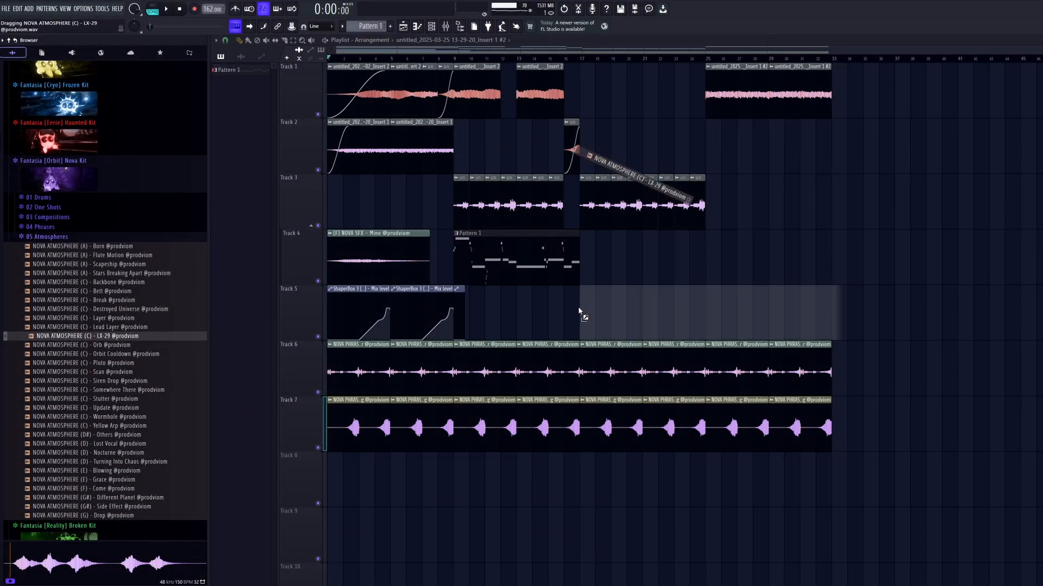
scroll(684, 332, up, 4)
double_click(679, 330)
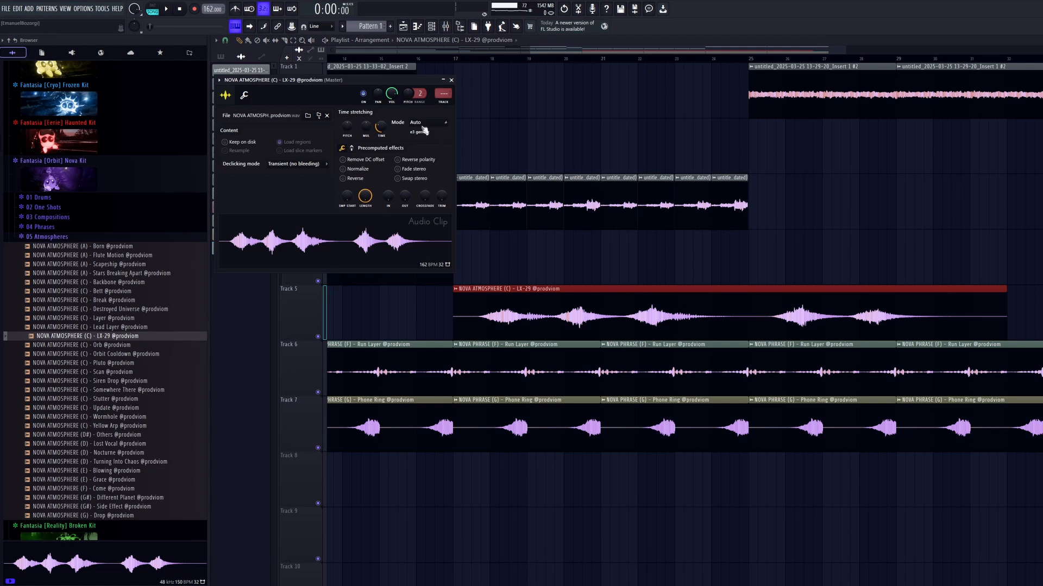
click(425, 143)
click(451, 80)
key(space)
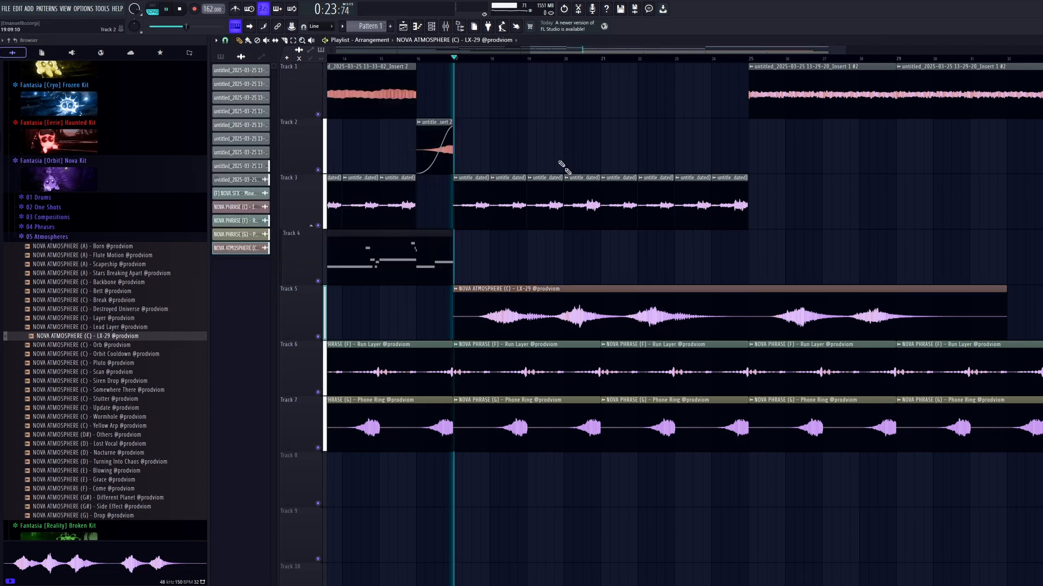
Lower the volume of the LX-29 clip and route it to mixer track 9.
drag(730, 340, 729, 349)
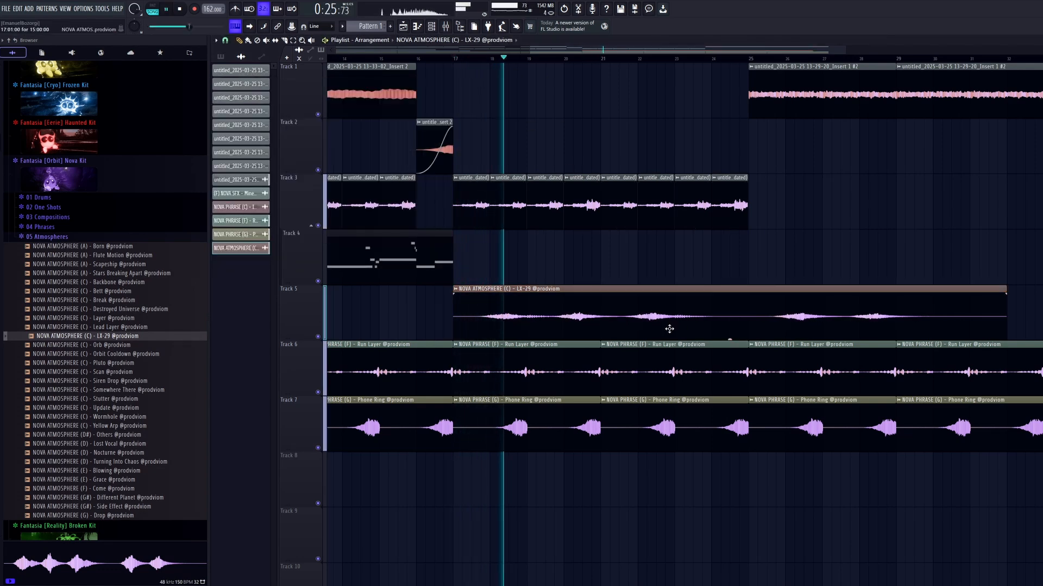
key(F9)
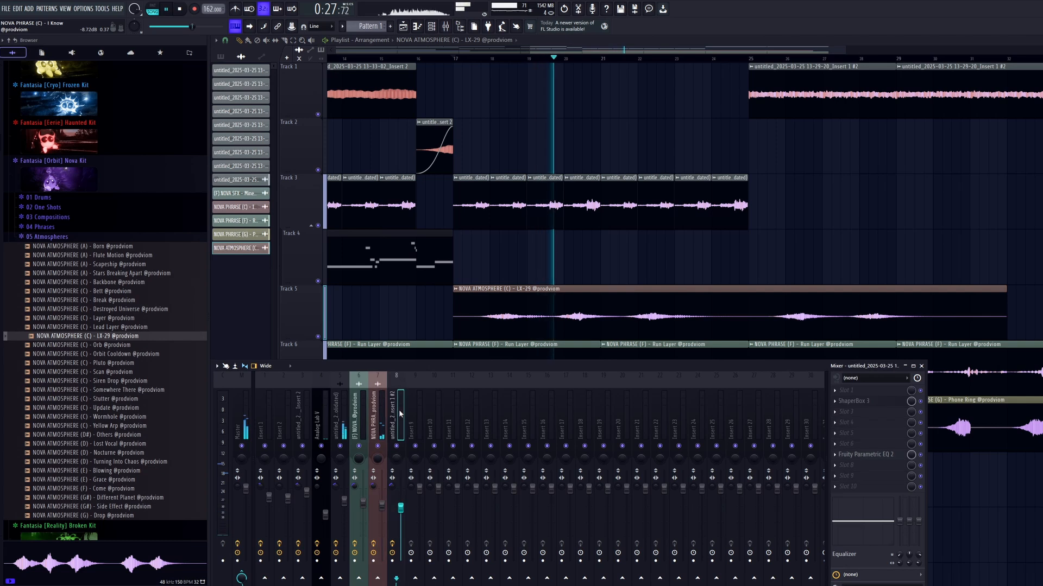
key(ctrl+l)
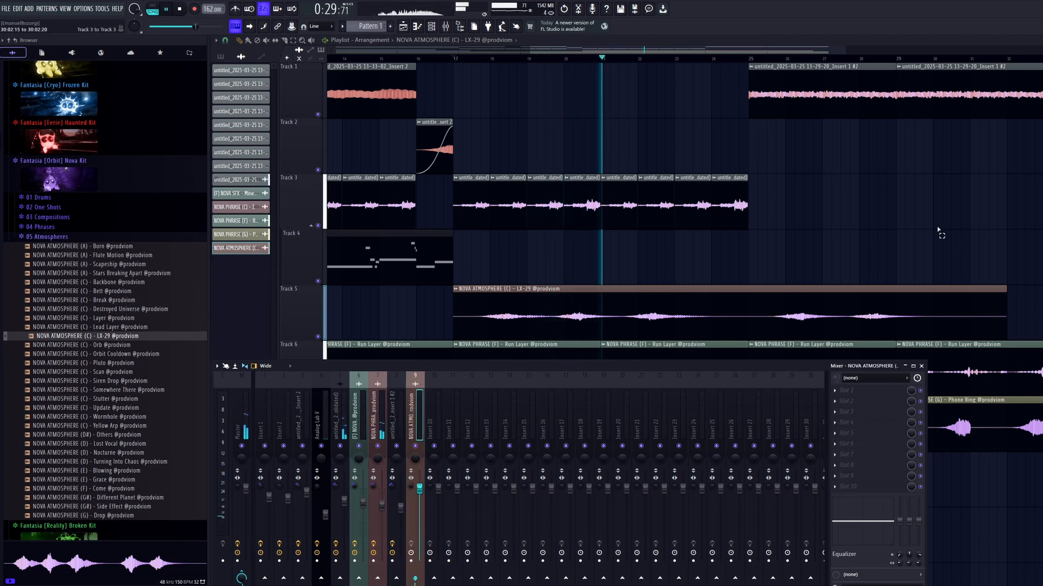
key(F9)
Shorten the LX-29 clip to four bars and duplicate it directly behind itself up to bar 25.
drag(1005, 290, 533, 326)
key(space)
key(space)
key(ctrl+b)
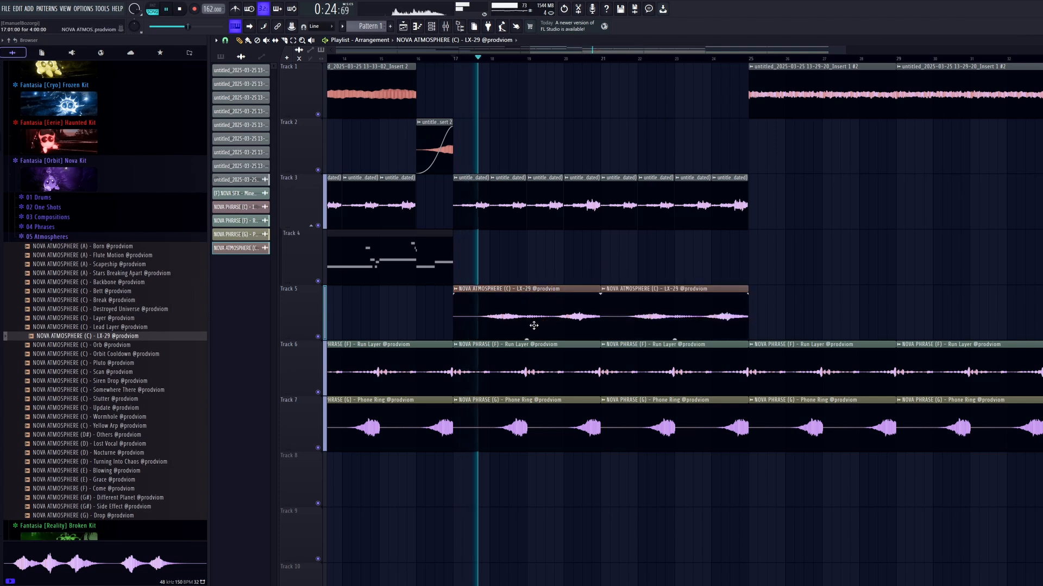
Set the declicking mode of the LX-29 sample to Generic (blending) and close its settings.
double_click(533, 326)
click(299, 165)
click(298, 198)
key(Escape)
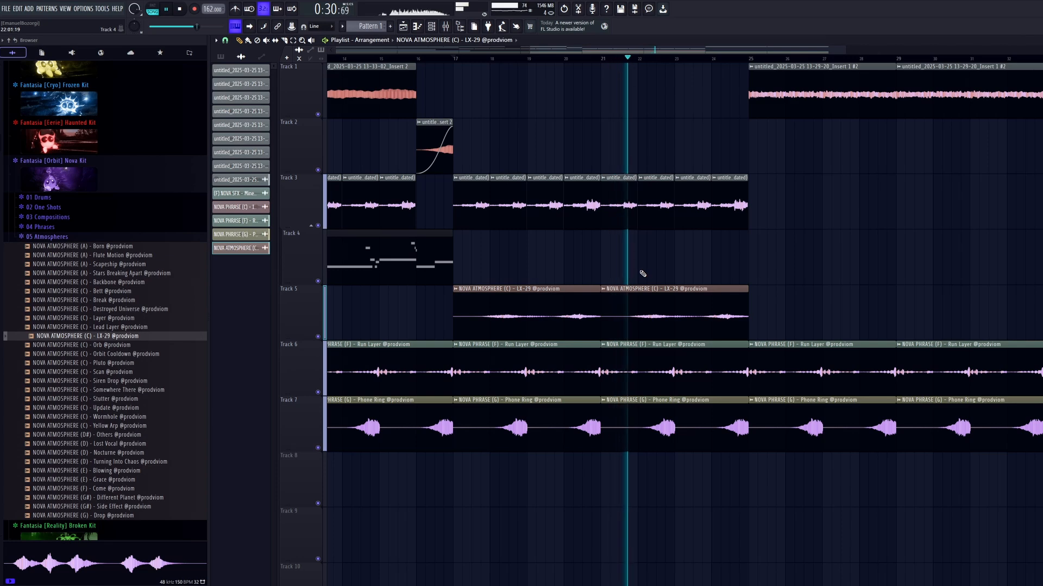
Duplicate both LX-29 clips on Track 5 to cover bars 25 to 33.
scroll(643, 274, down, 3)
drag(814, 316, 576, 305)
key(ctrl+b)
ctrl+click(777, 268)
double_click(668, 303)
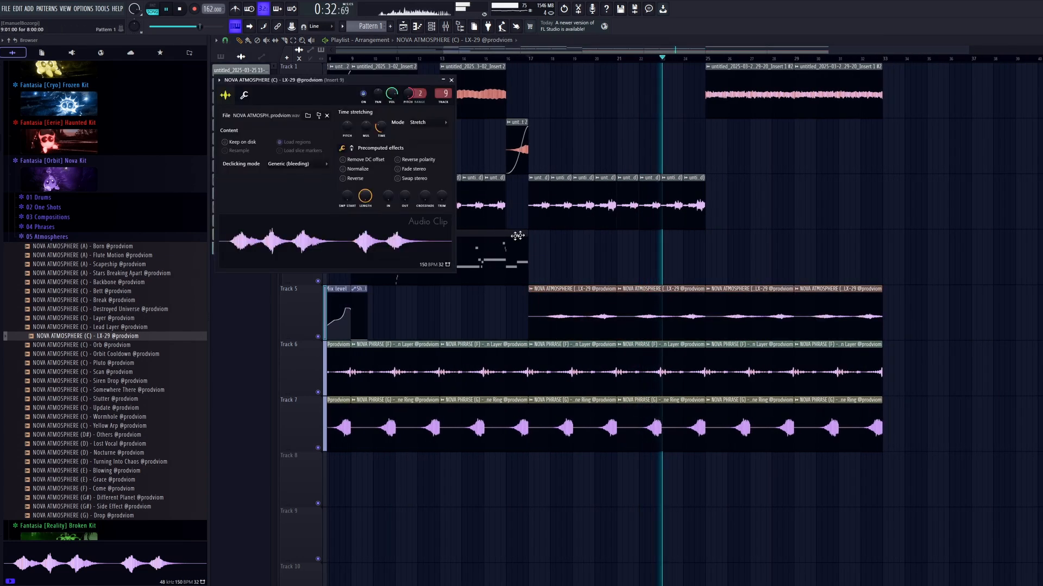
key(Escape)
scroll(930, 262, up, 3)
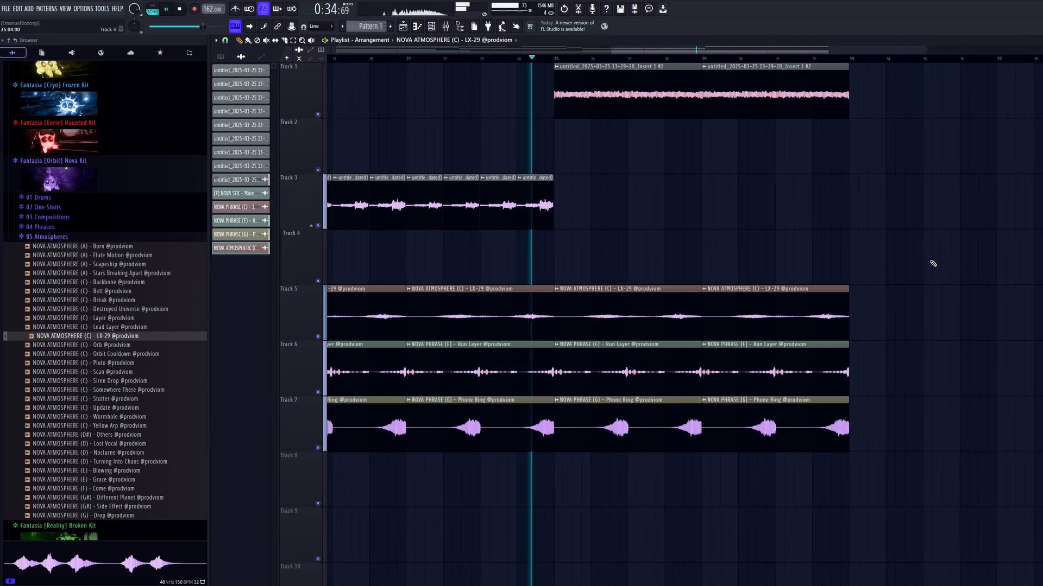
Give the HAUNTED ACCENT (C) - Vocode clip at bar 25 a fade-out across its length.
click(445, 26)
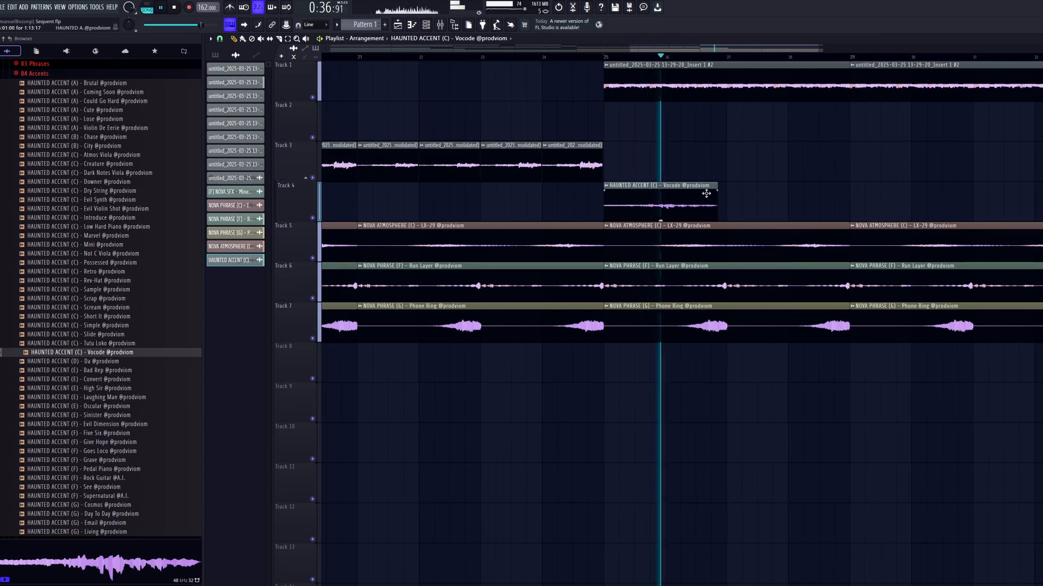
key(space)
drag(717, 185, 608, 192)
key(space)
key(space)
key(space)
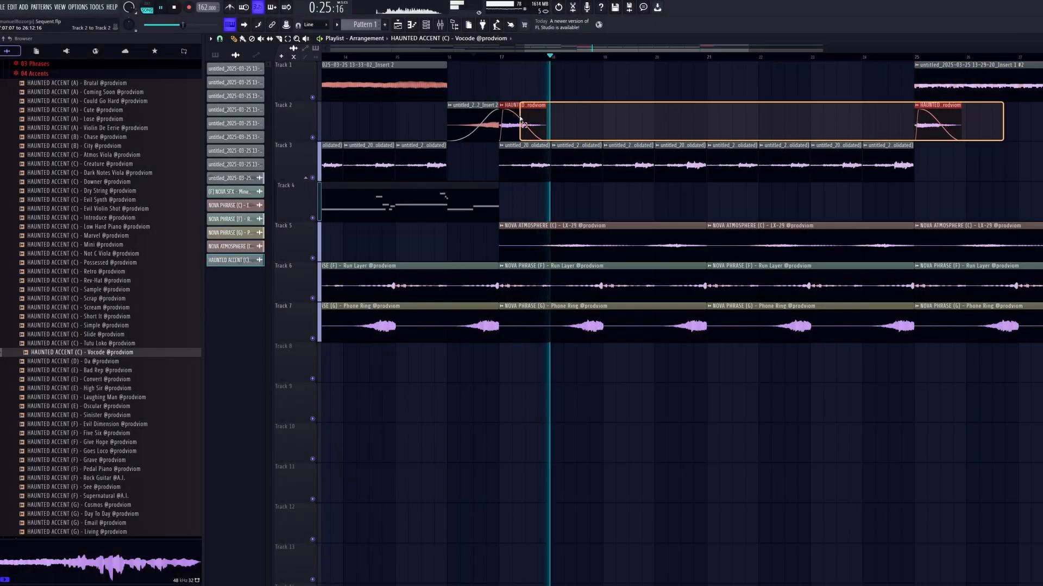
Add further faded Vocode accent clips on Track 2 at bars 21 and 29.
click(706, 121)
scroll(743, 149, down, 3)
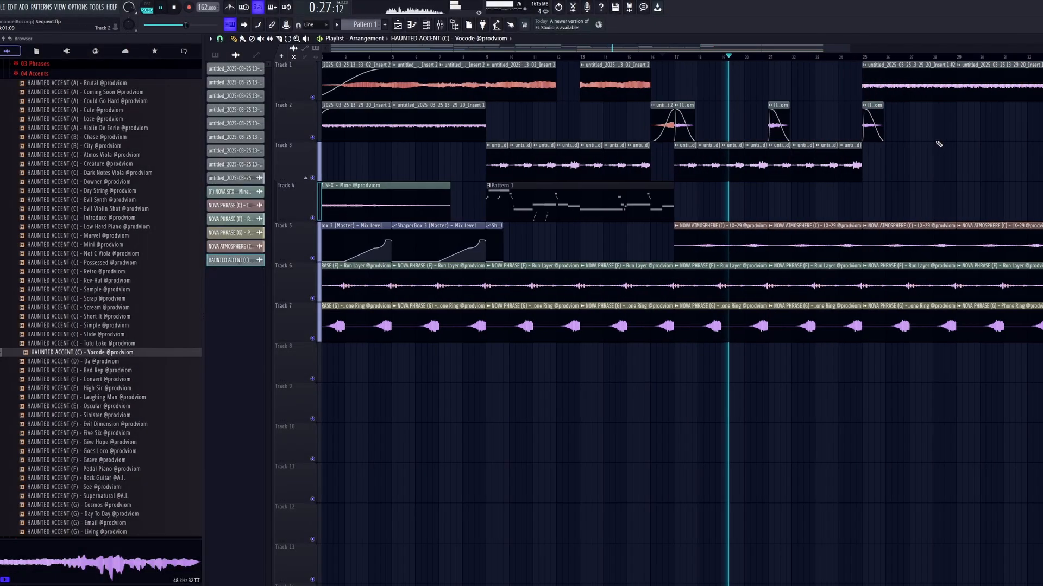
click(738, 122)
scroll(673, 217, up, 3)
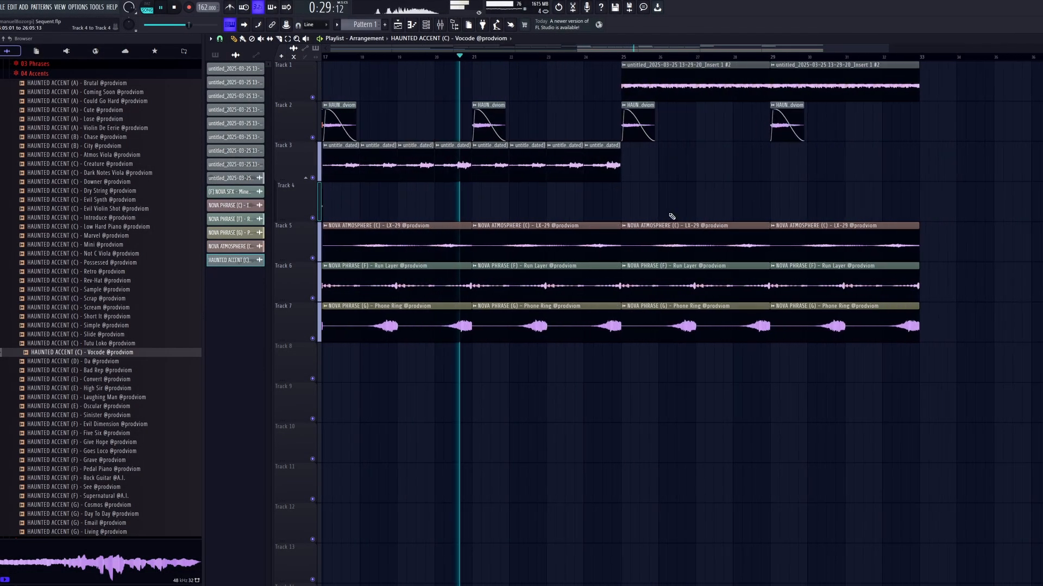
Collapse the Haunted Kit's 04 Accents folder and take a look at the mixer.
scroll(624, 218, down, 3)
scroll(82, 253, up, 3)
click(57, 182)
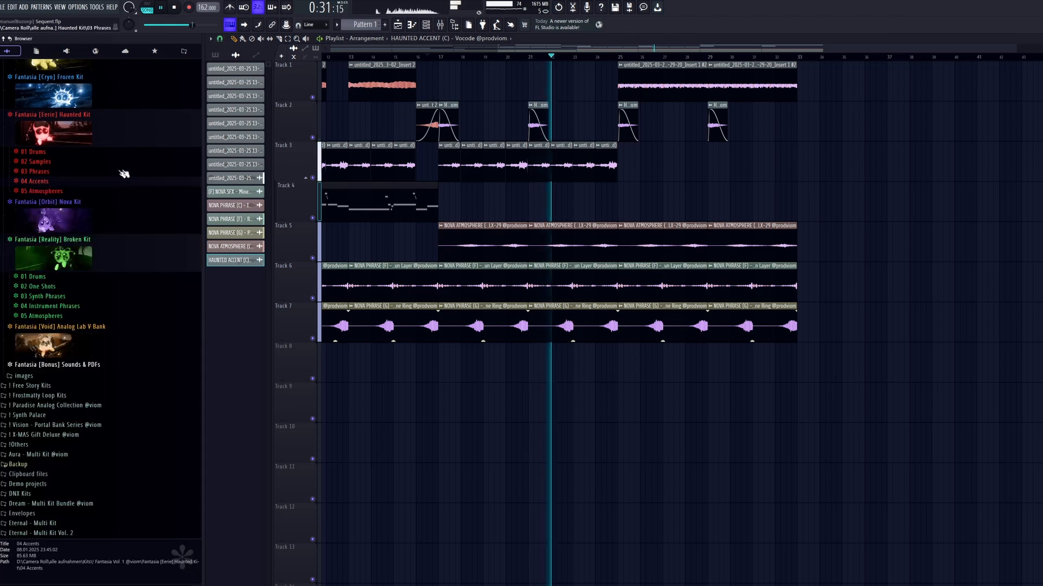
click(440, 25)
key(F9)
Remove the Phone Ring clips from Track 7 between bars 25 and 33.
scroll(831, 233, down, 2)
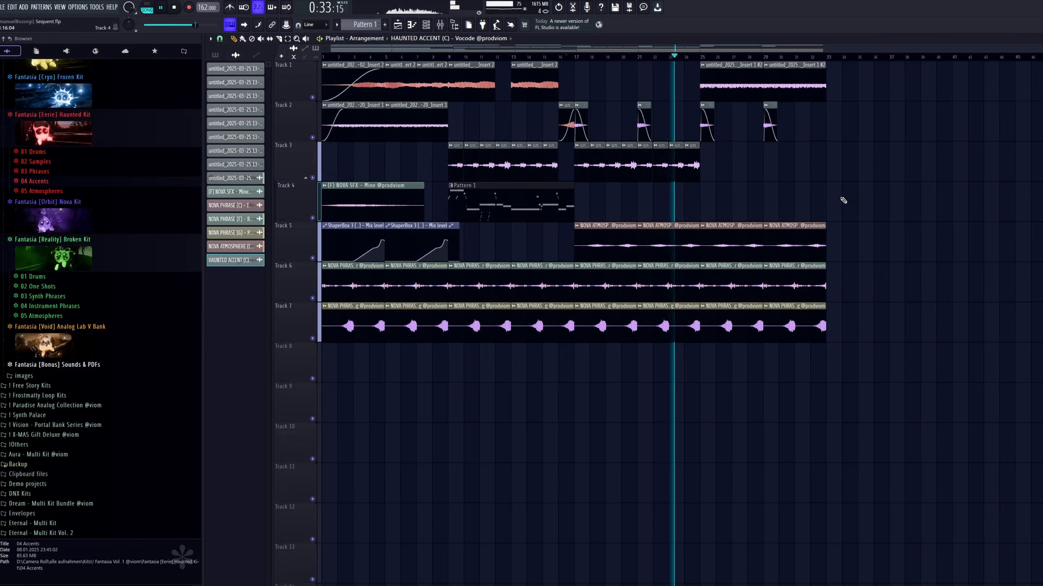
scroll(736, 213, up, 3)
drag(1008, 312, 783, 335)
key(ctrl+x)
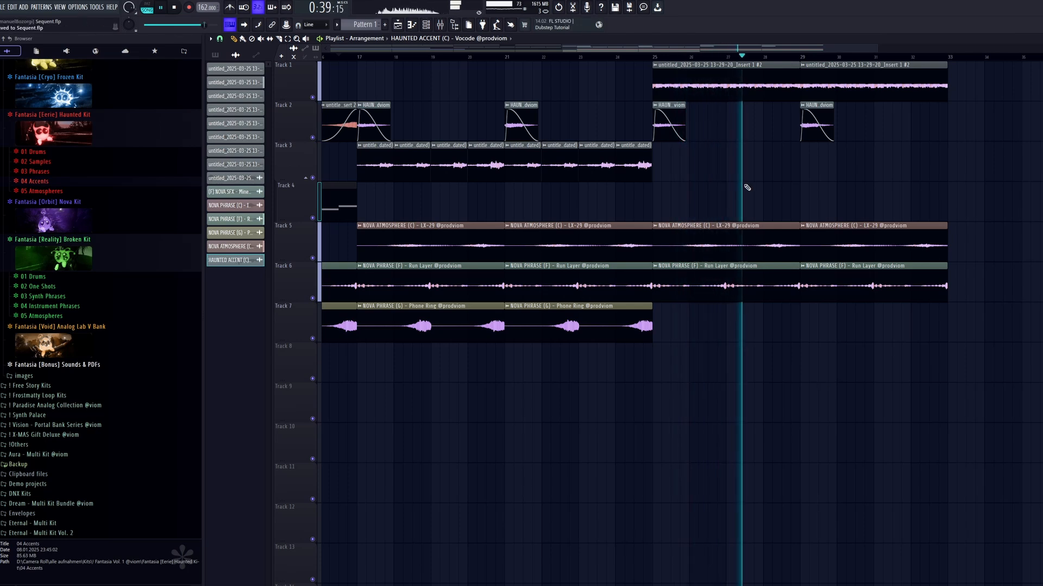
scroll(755, 197, down, 2)
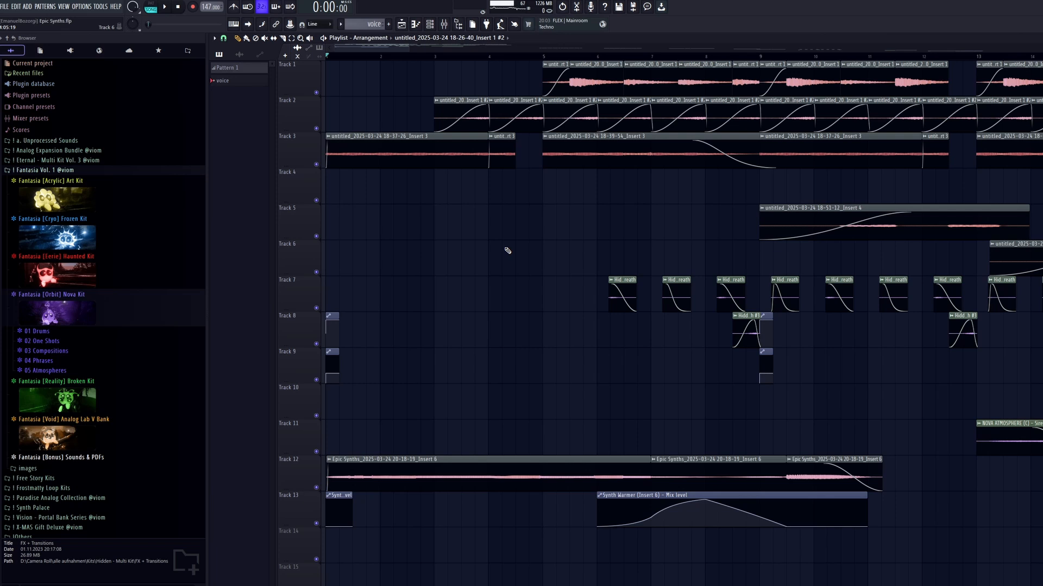
Look over the Epic Synths arrangement and set the playhead to the middle of bar 5.
scroll(510, 254, down, 3)
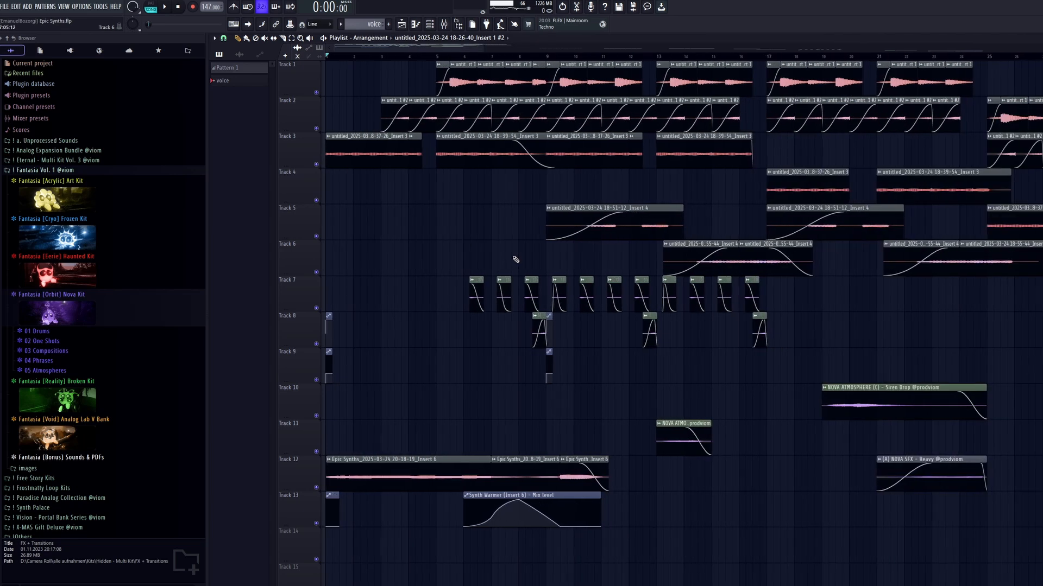
scroll(486, 81, up, 5)
scroll(494, 71, up, 1)
click(489, 56)
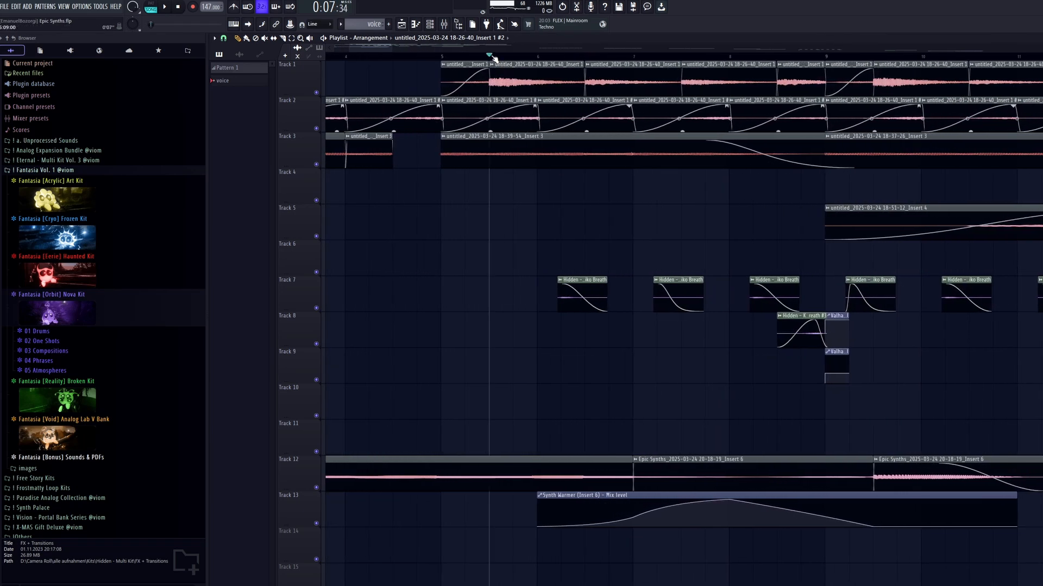
click(449, 24)
Select the recorded clips on Track 1, Track 2 and Track 3 in turn to examine each layer.
scroll(456, 87, down, 5)
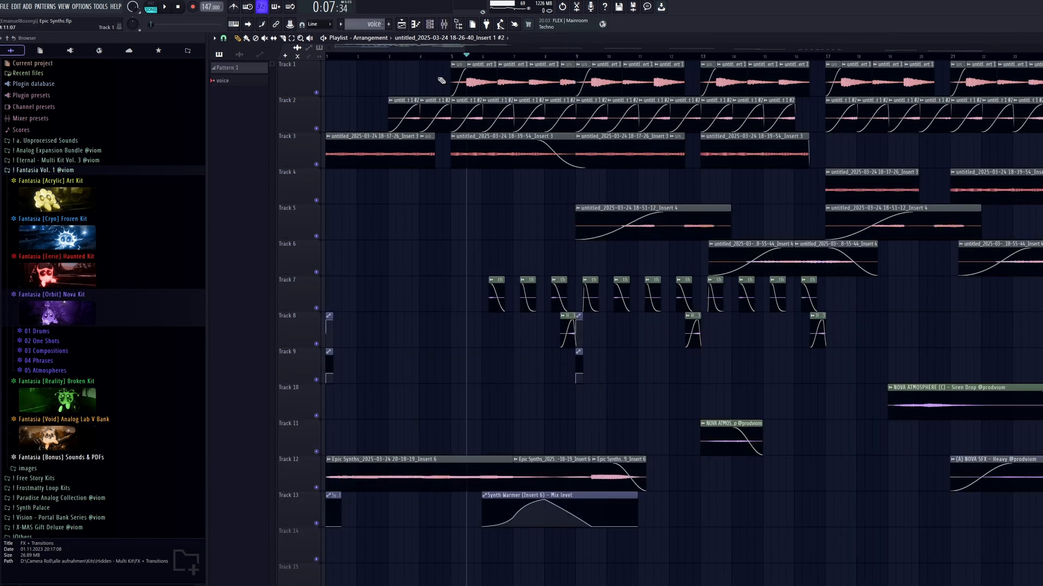
drag(441, 80, 1039, 82)
drag(389, 119, 1028, 114)
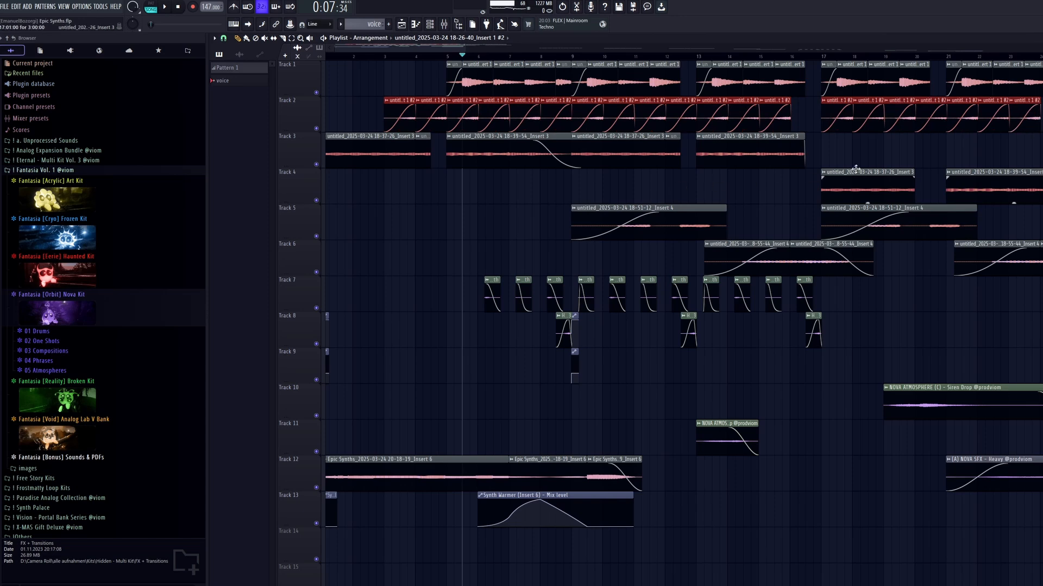
drag(1016, 151, 329, 163)
scroll(601, 194, down, 2)
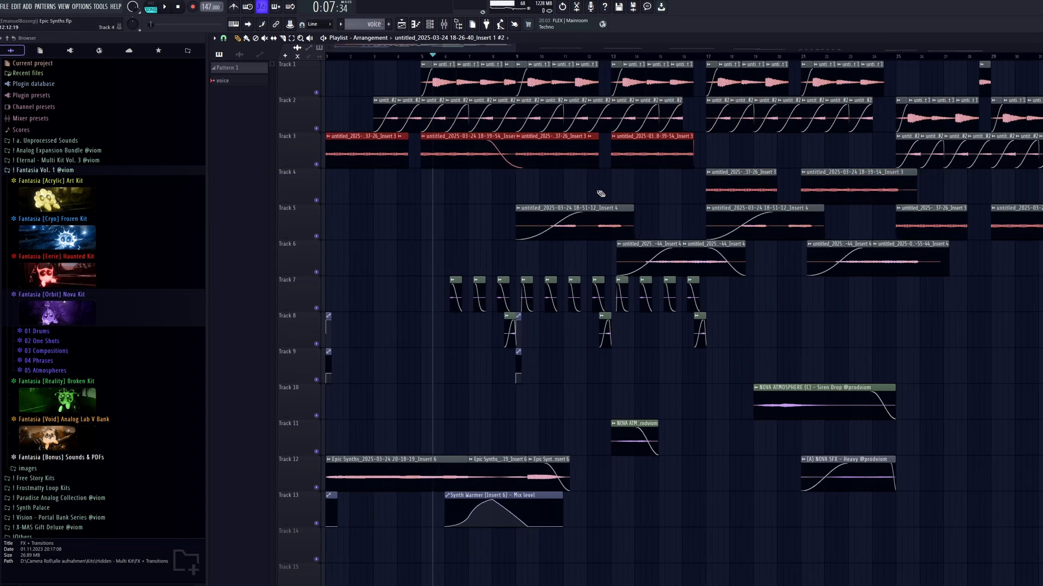
Select the Kaiko Breath clips on Tracks 7 and 8 together with the nearby automation to examine them.
drag(451, 199, 516, 204)
drag(720, 277, 409, 388)
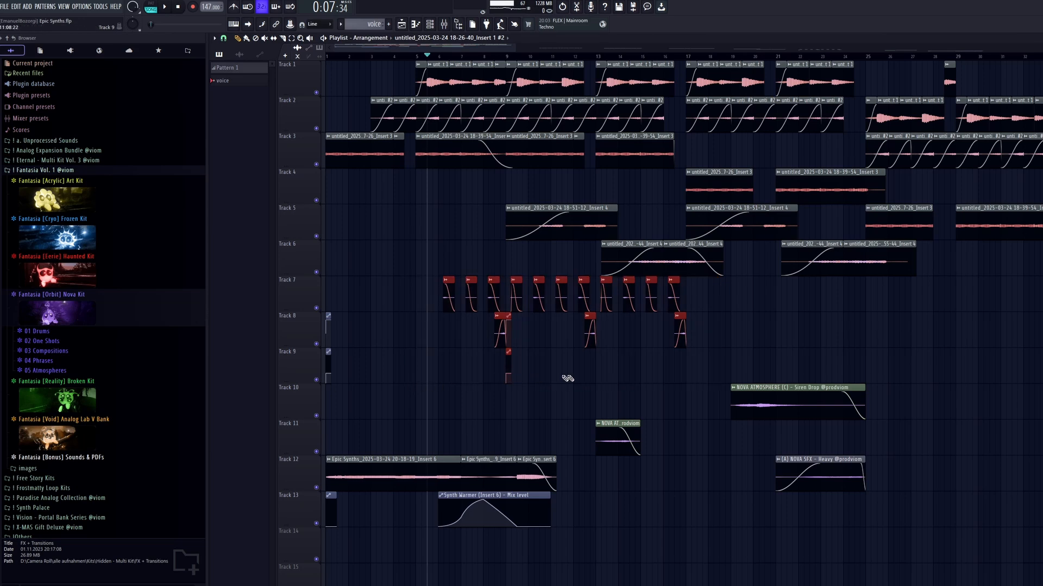
scroll(453, 344, up, 4)
scroll(597, 350, down, 4)
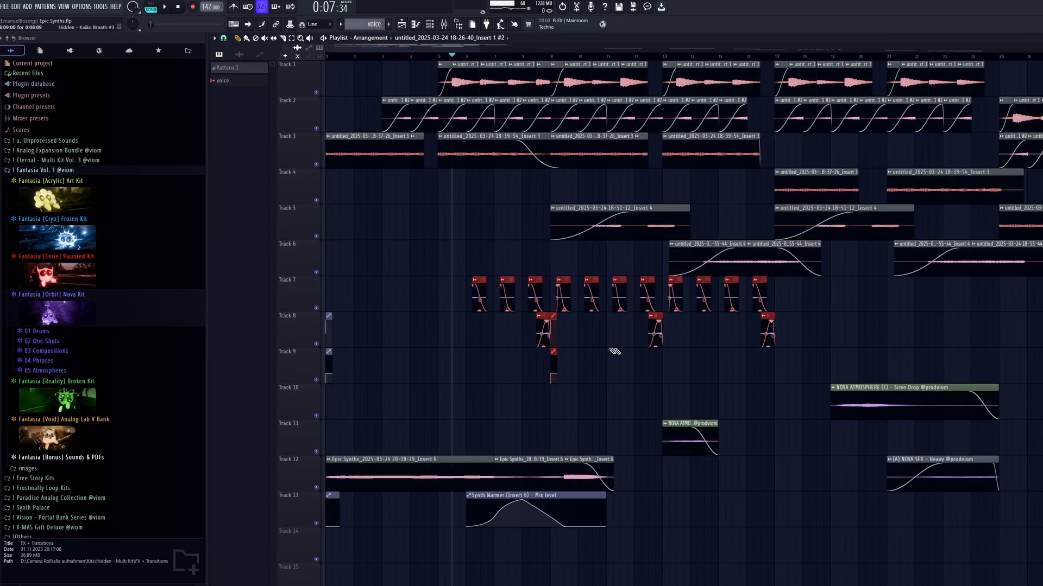
drag(868, 276, 452, 350)
Select the Epic Synths clips with their Synth Warmer automation, and the Nova atmosphere and SFX clips, to examine them.
scroll(533, 423, down, 2)
drag(694, 454, 329, 485)
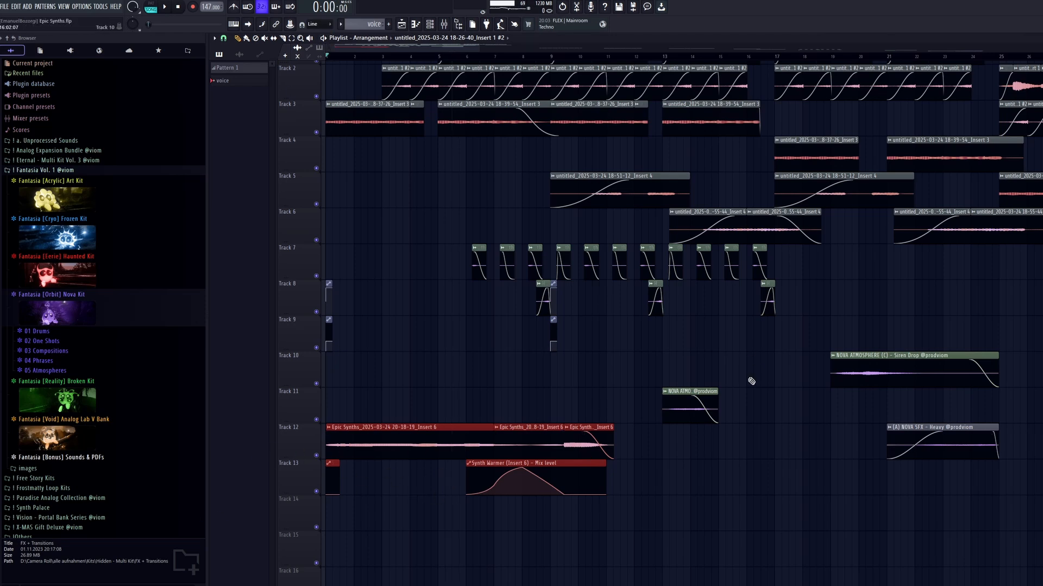
drag(1035, 316, 662, 463)
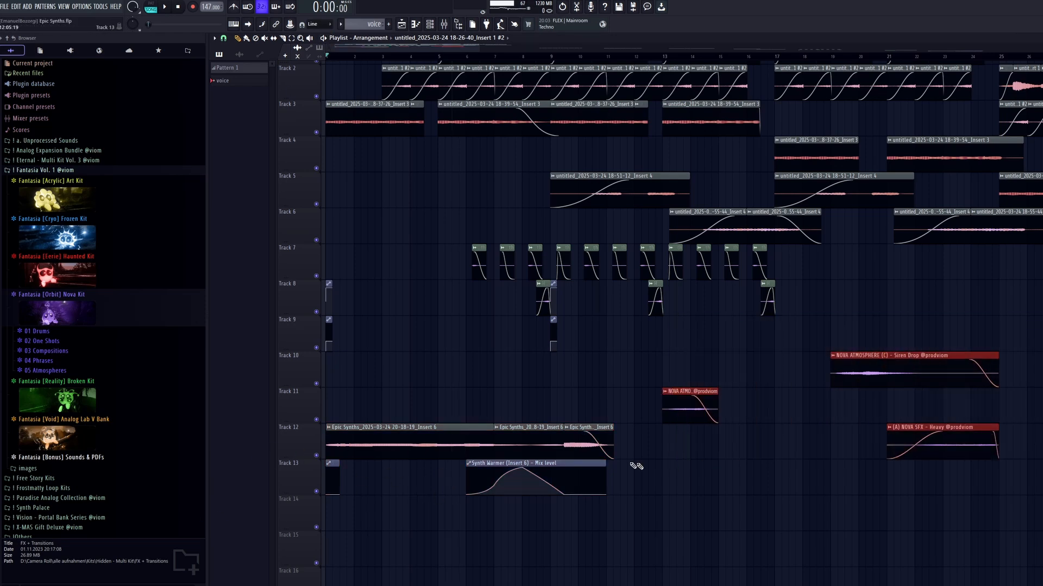
scroll(317, 171, up, 1)
Examine the mixer tracks and the effect chain on Insert 4.
key(F9)
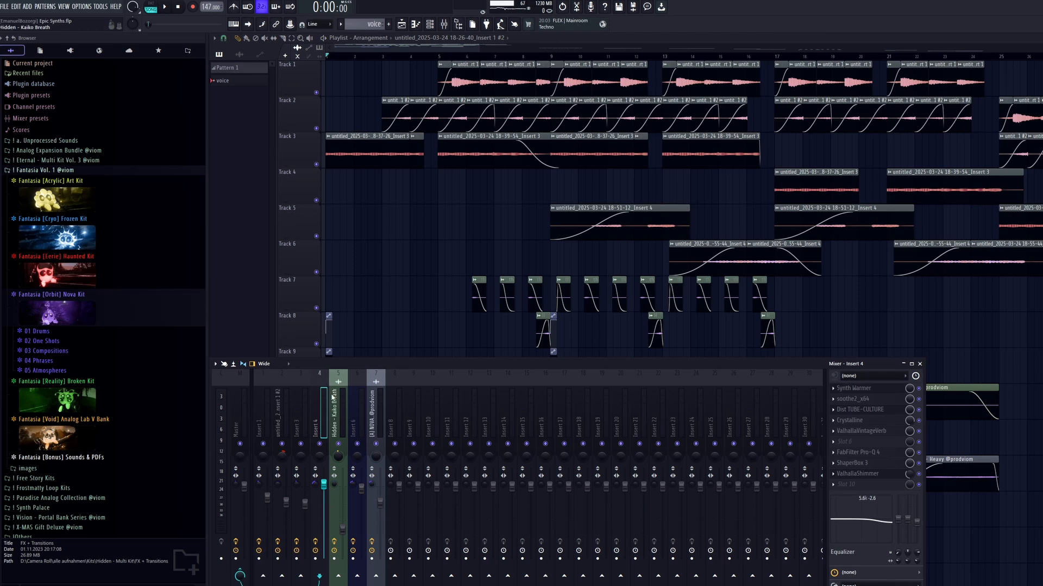
key(F9)
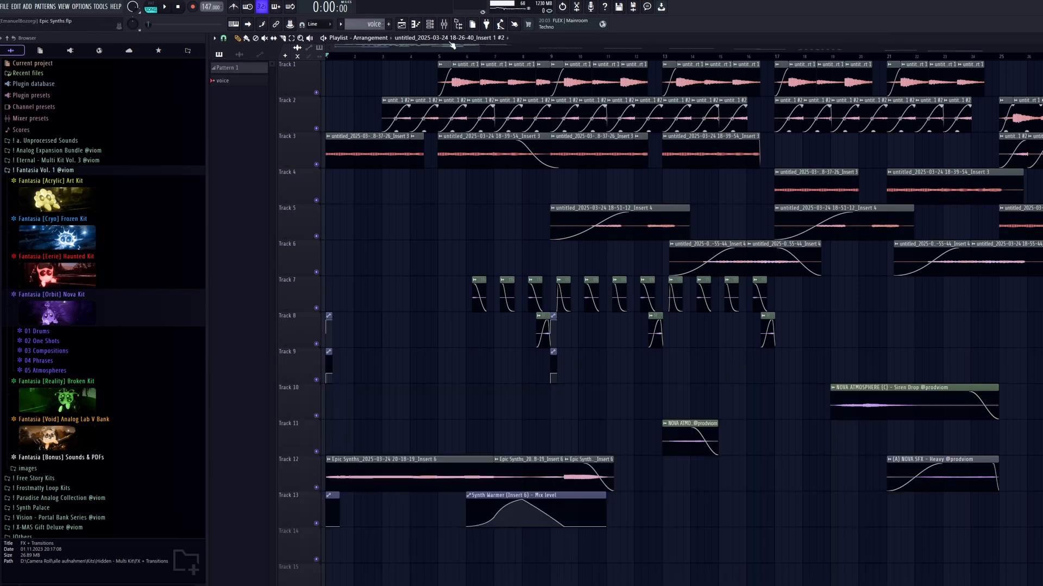
click(443, 24)
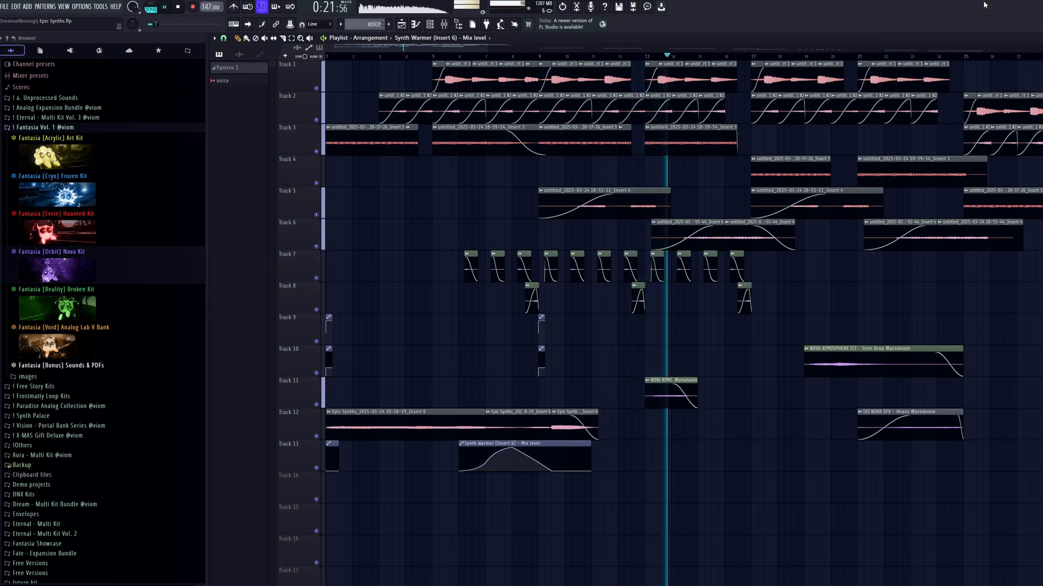
Place a copy of the 18-26-40 Insert 1 recording at the start of Track 1 and show the mixer.
drag(969, 111, 711, 139)
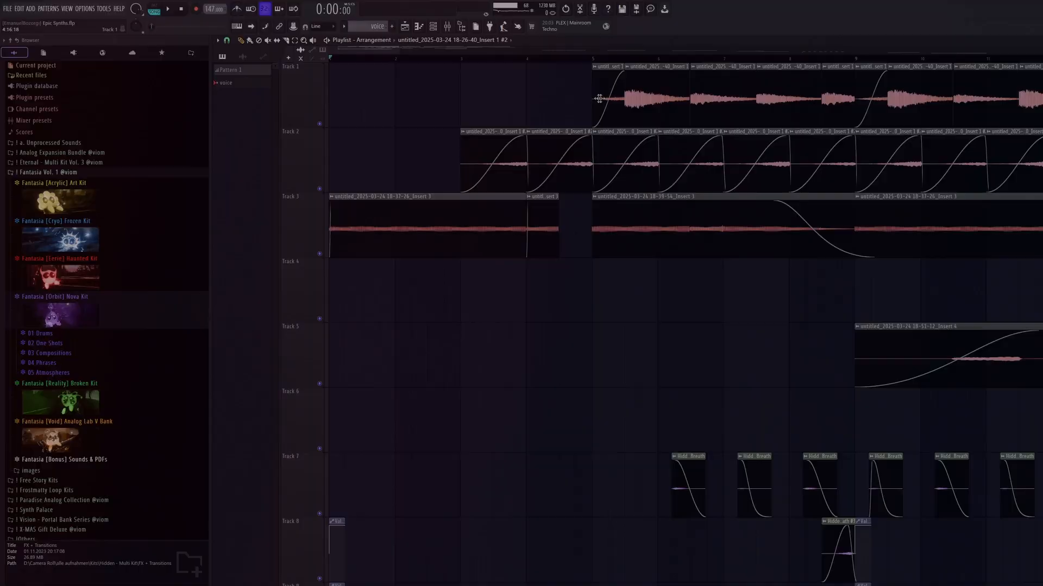
click(641, 94)
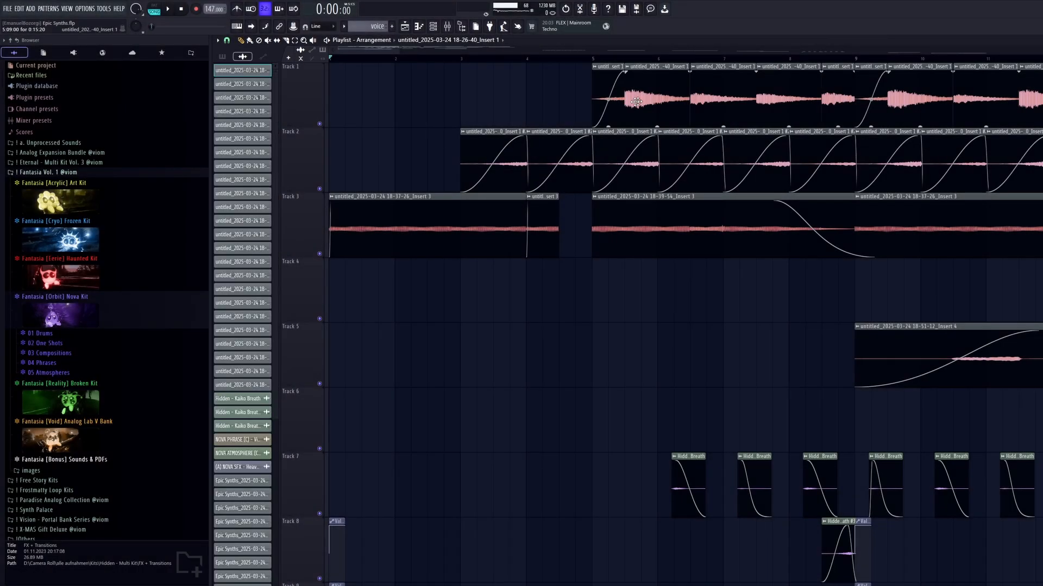
scroll(342, 112, up, 4)
drag(403, 97, 339, 94)
click(222, 56)
key(F9)
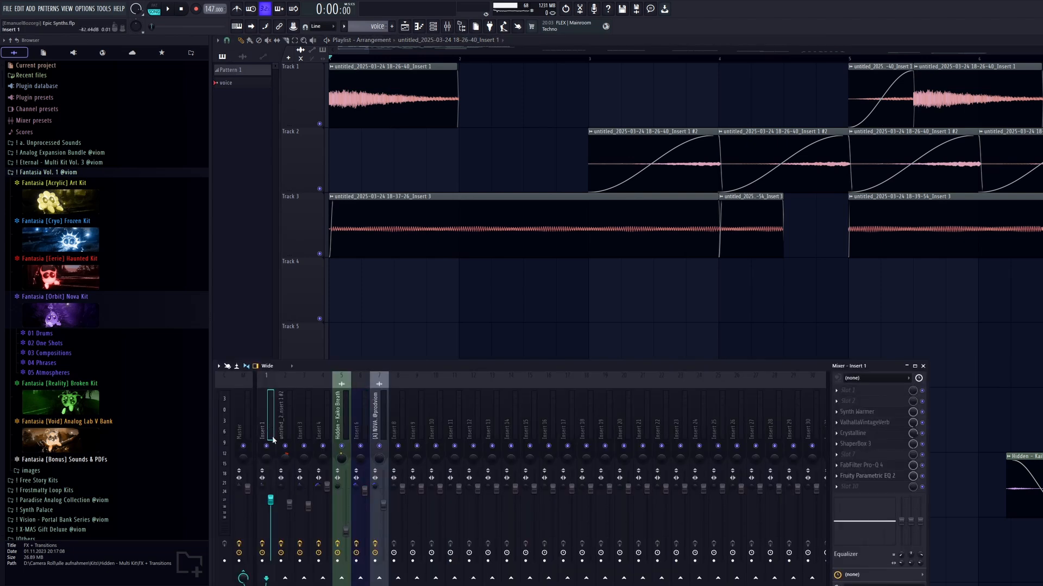
Play the opening bar repeatedly to compare Insert 1 with its effects enabled and bypassed.
key(space)
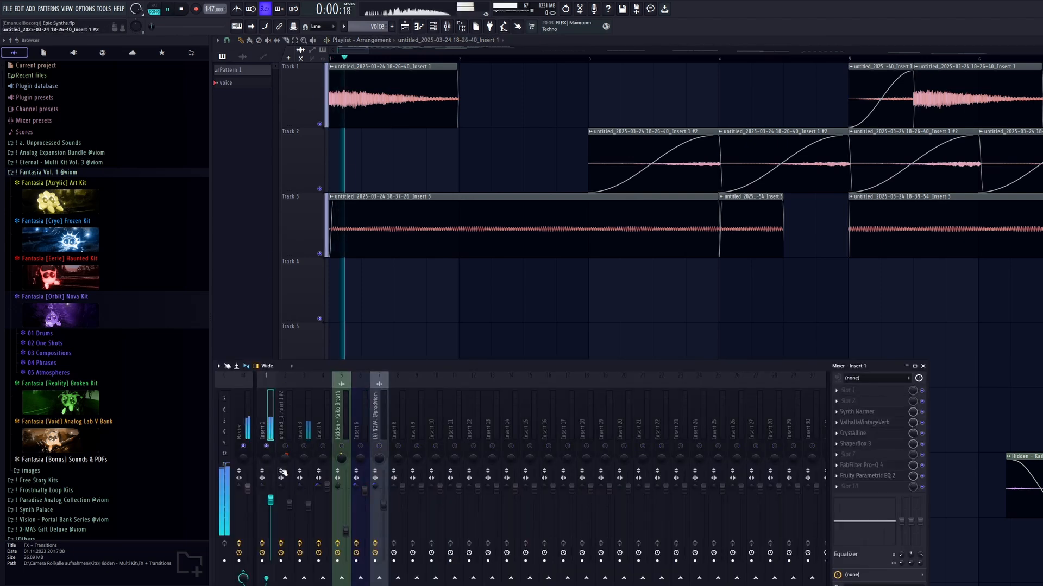
key(space)
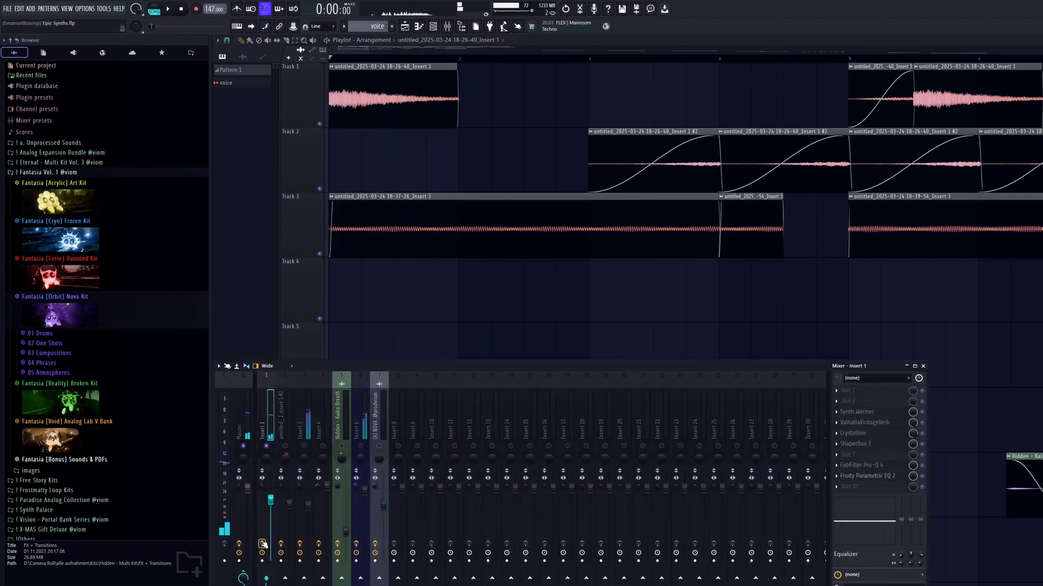
key(space)
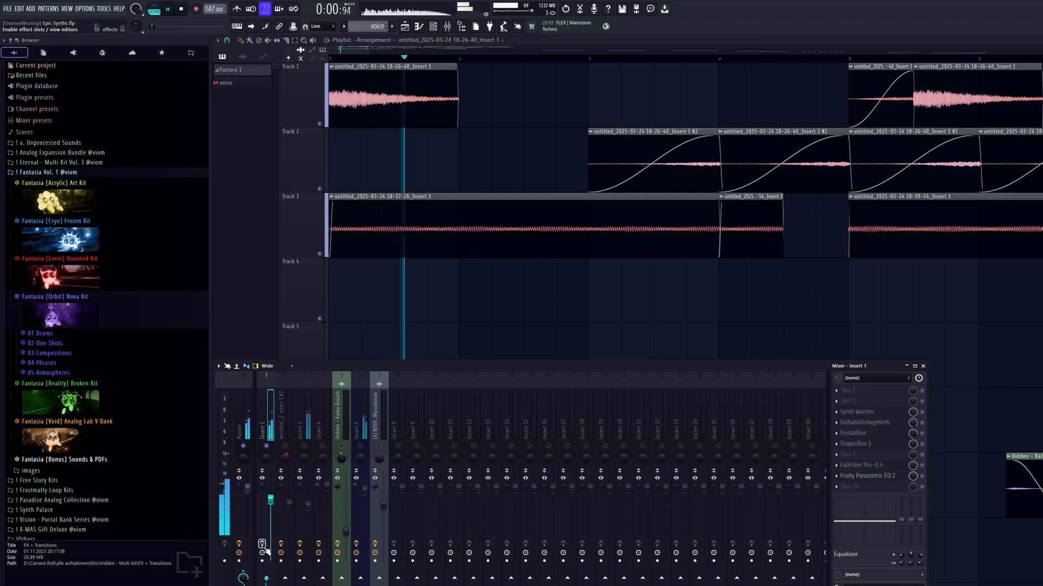
key(space)
key(space)
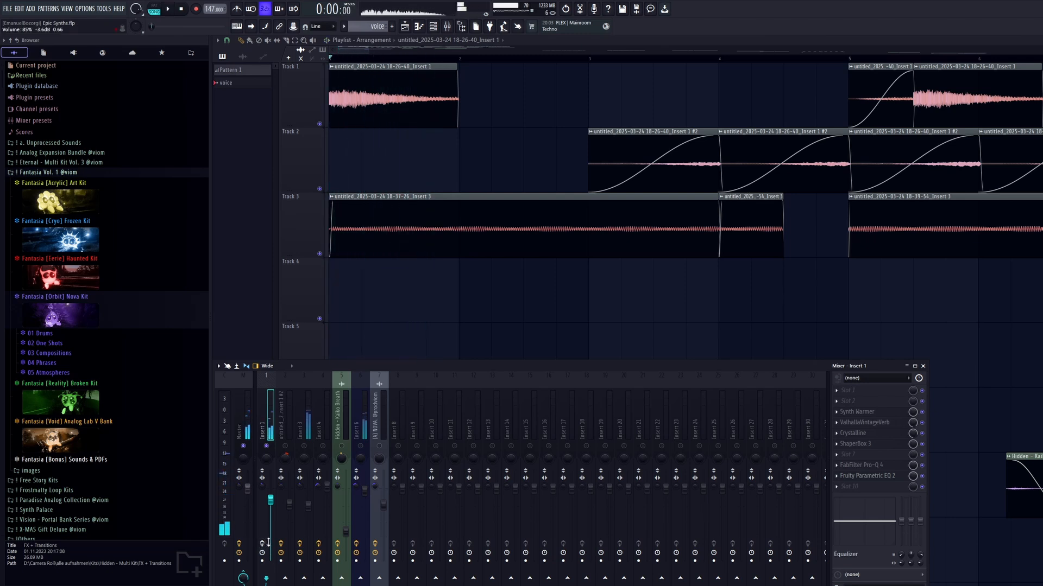
key(space)
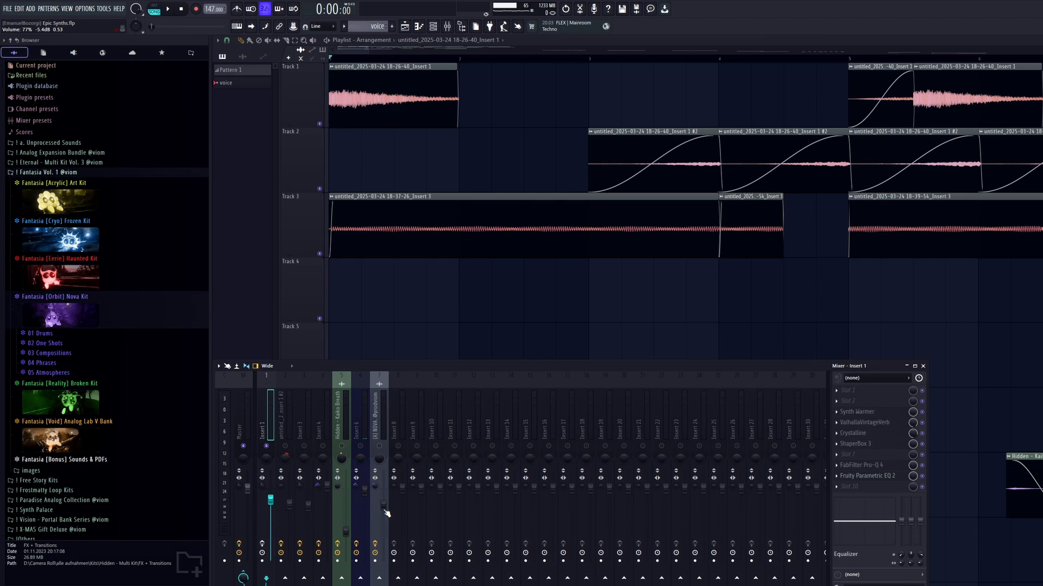
key(space)
Examine the effect chain on Insert 4, including its Dist TUBE-CULTURE distortion.
drag(270, 411, 325, 407)
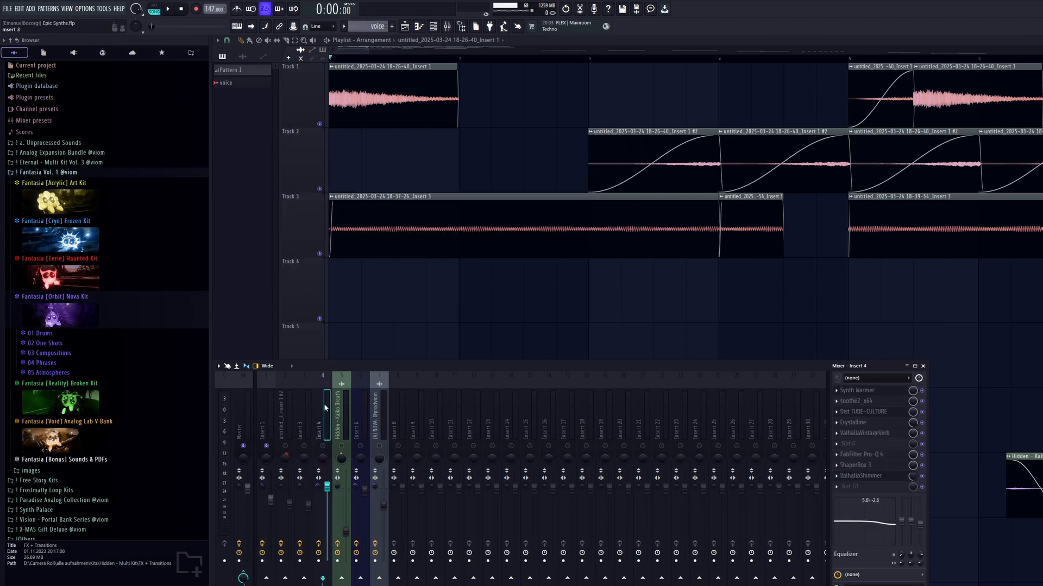
click(869, 416)
click(868, 418)
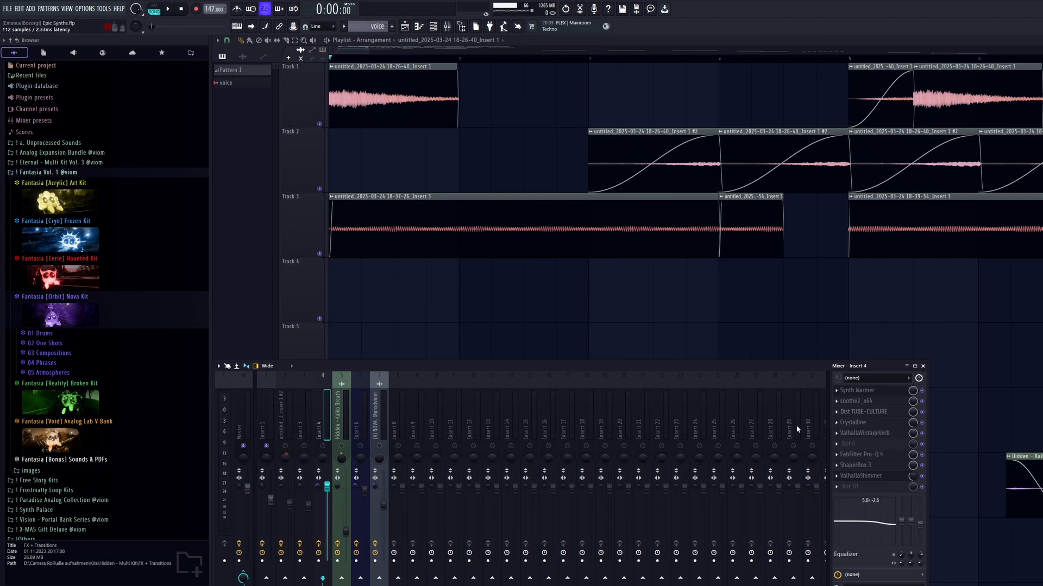
Play the opening with Insert 1 selected and examine the pan curve in its ShaperBox 3.
click(263, 414)
key(space)
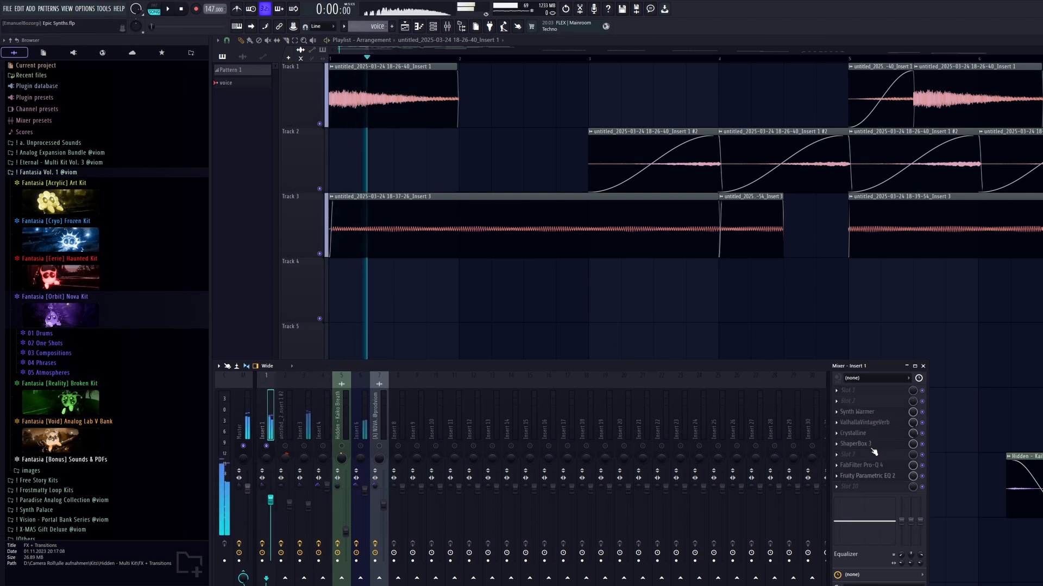
key(space)
click(876, 448)
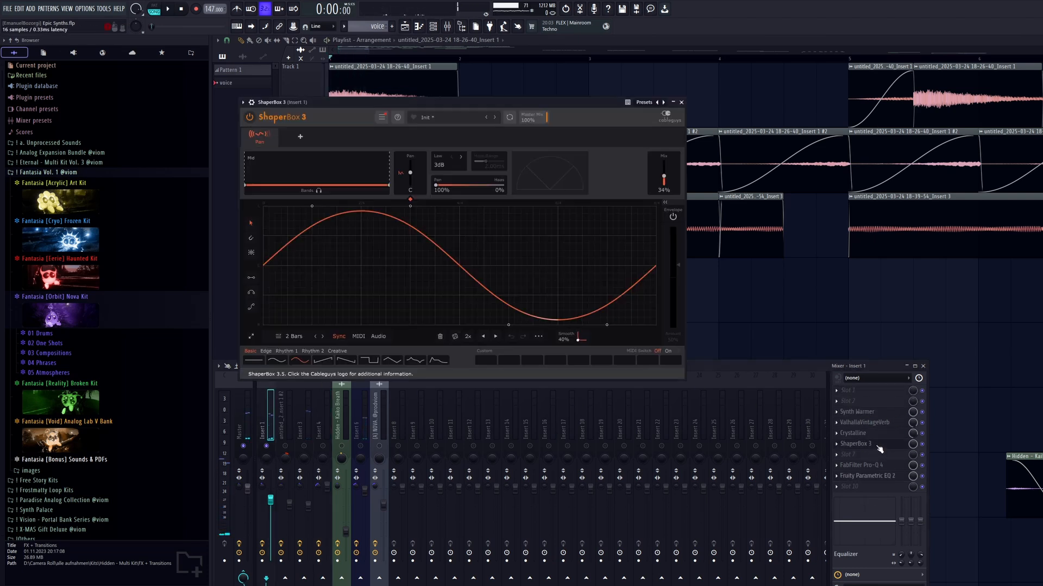
click(882, 449)
Examine the low-end cuts in the FabFilter Pro-Q 4 curve on Insert 1.
click(883, 468)
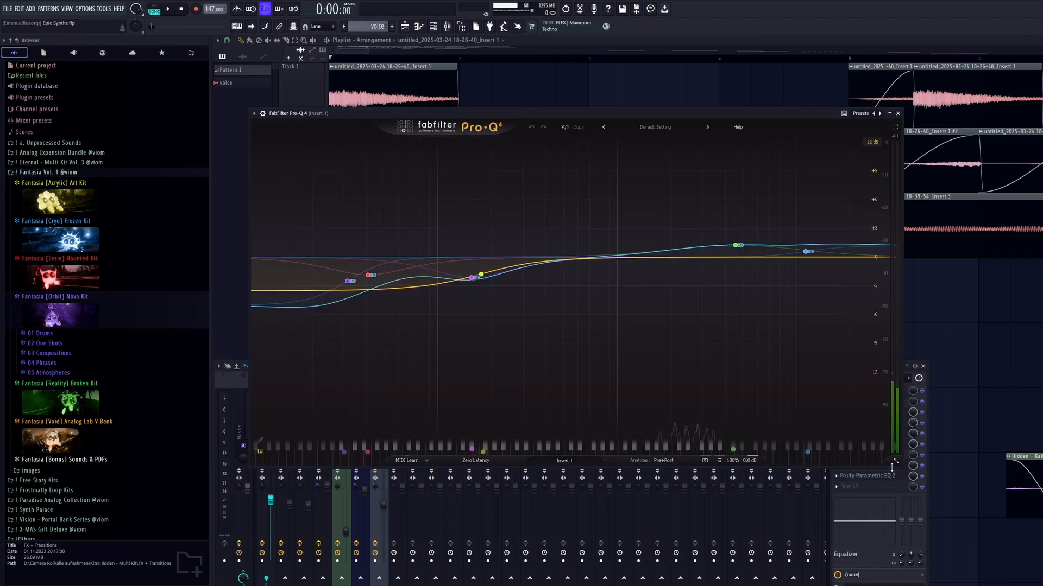
drag(485, 115, 469, 74)
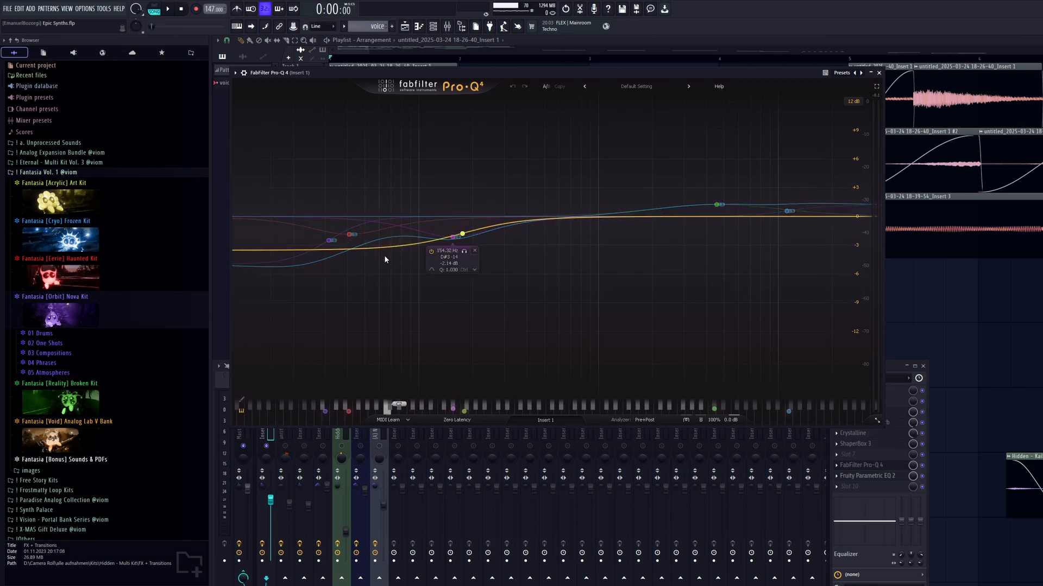
click(879, 73)
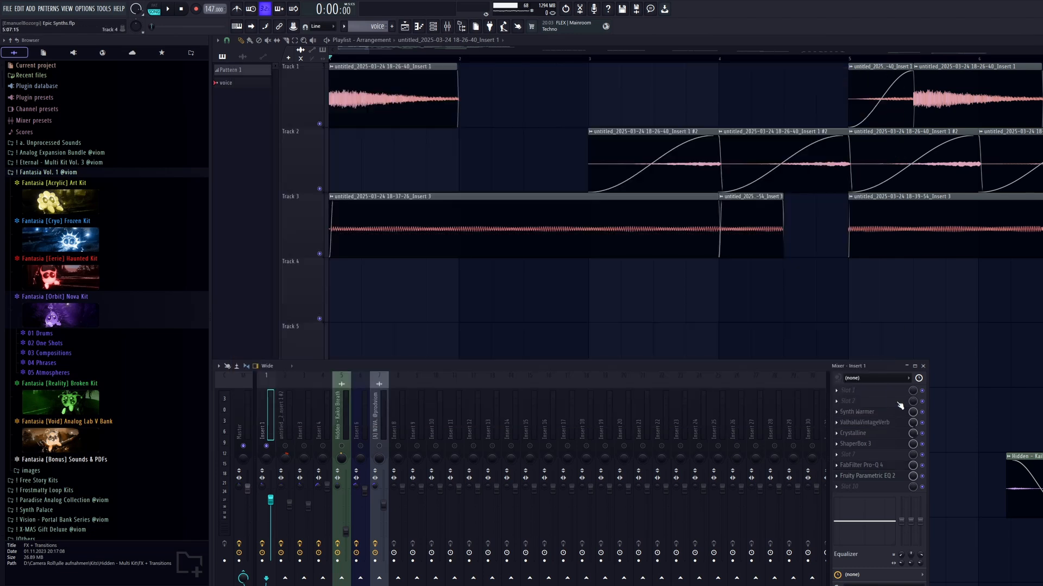
Adjust the upper-mid boost band in Insert 1's FabFilter Pro-Q 4 to about 4166 Hz and +1.79 dB.
click(893, 472)
drag(617, 74, 607, 67)
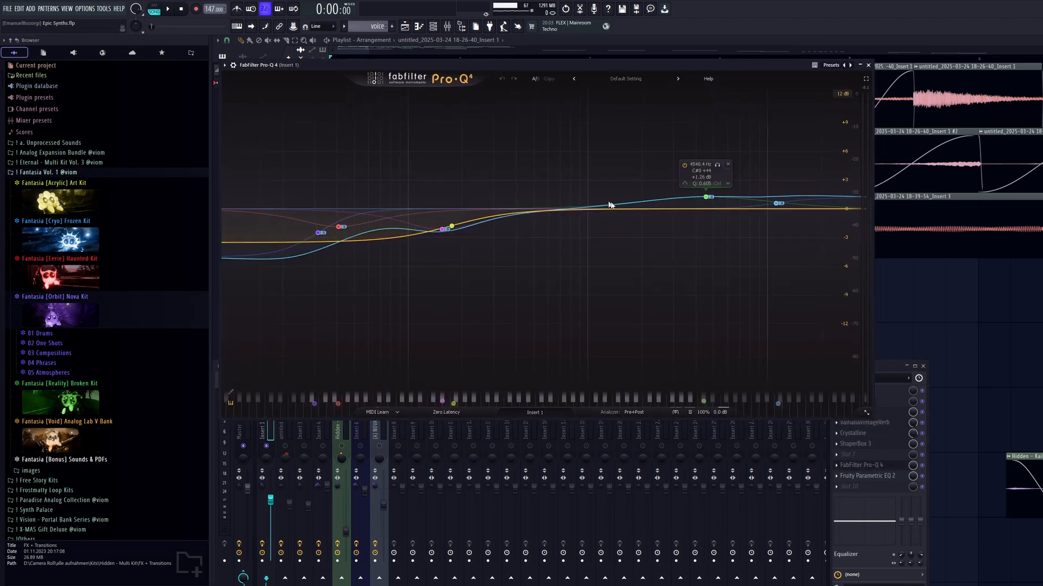
mouse_move(705, 198)
mouse_down()
mouse_move(700, 139)
mouse_move(710, 302)
mouse_move(699, 163)
mouse_move(699, 192)
mouse_up()
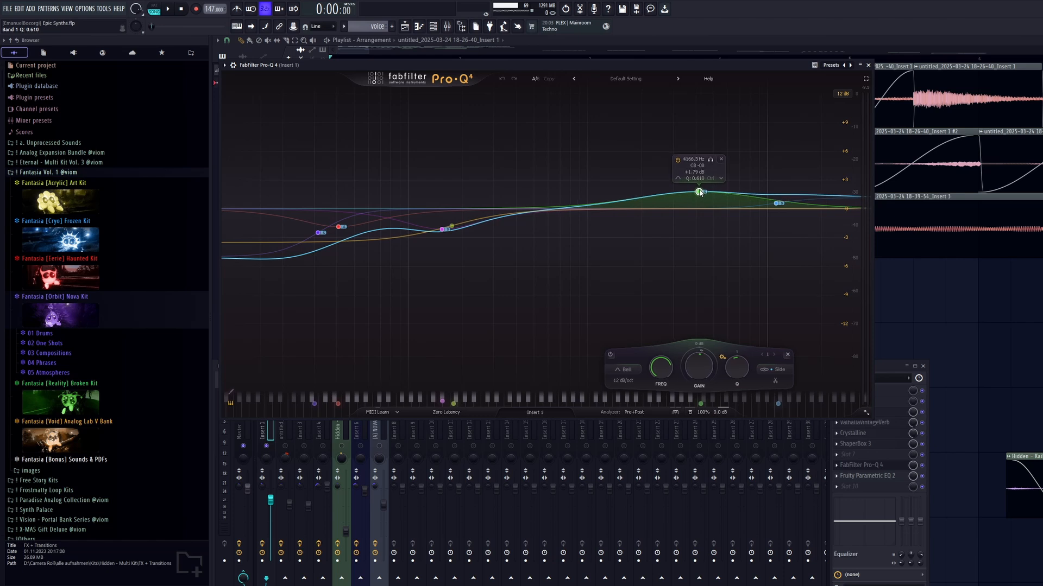
click(869, 65)
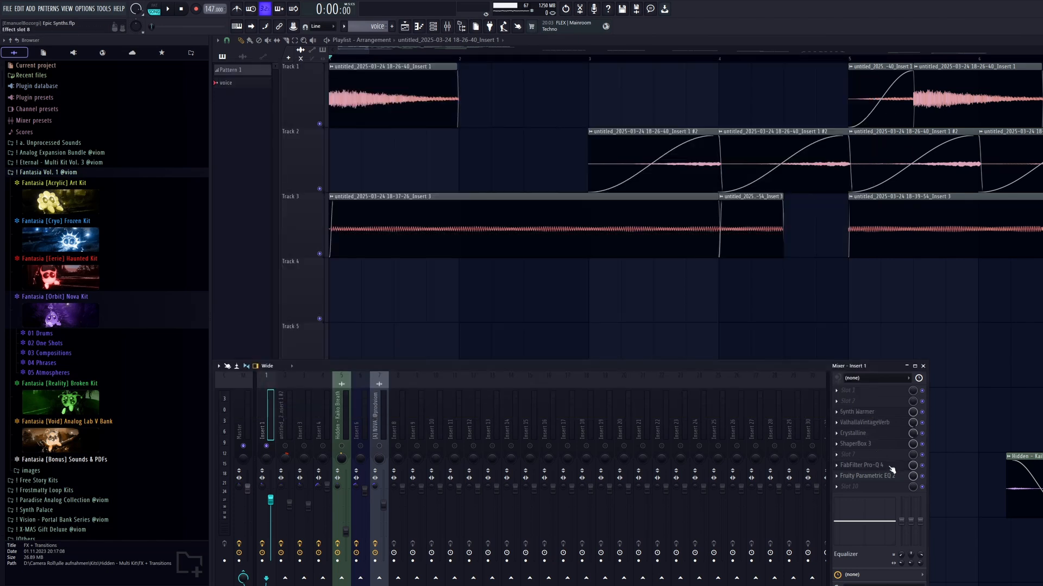
Examine the low-frequency roll-off in Fruity Parametric EQ 2 on Insert 1.
click(869, 476)
key(space)
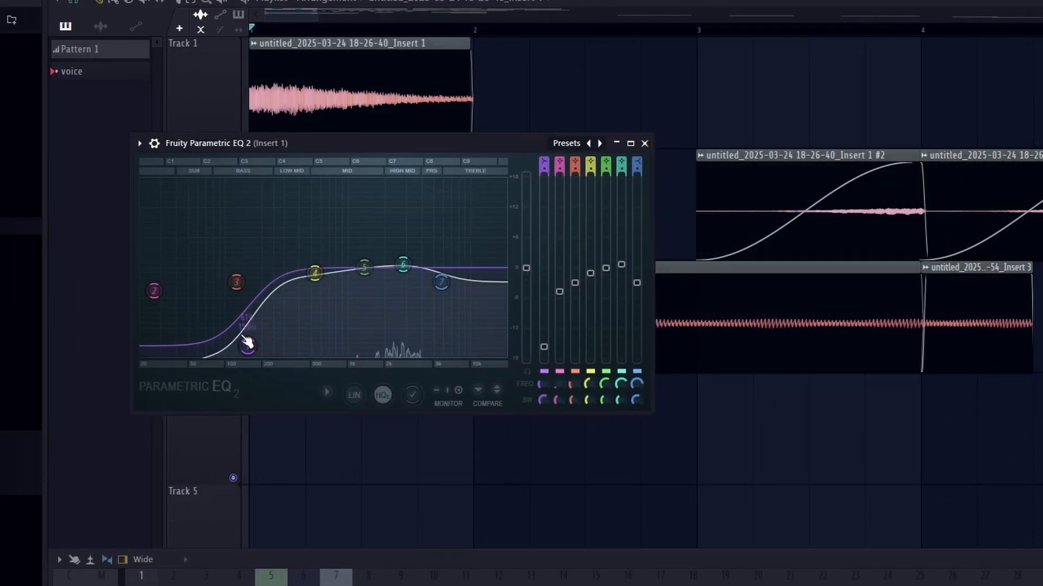
click(645, 144)
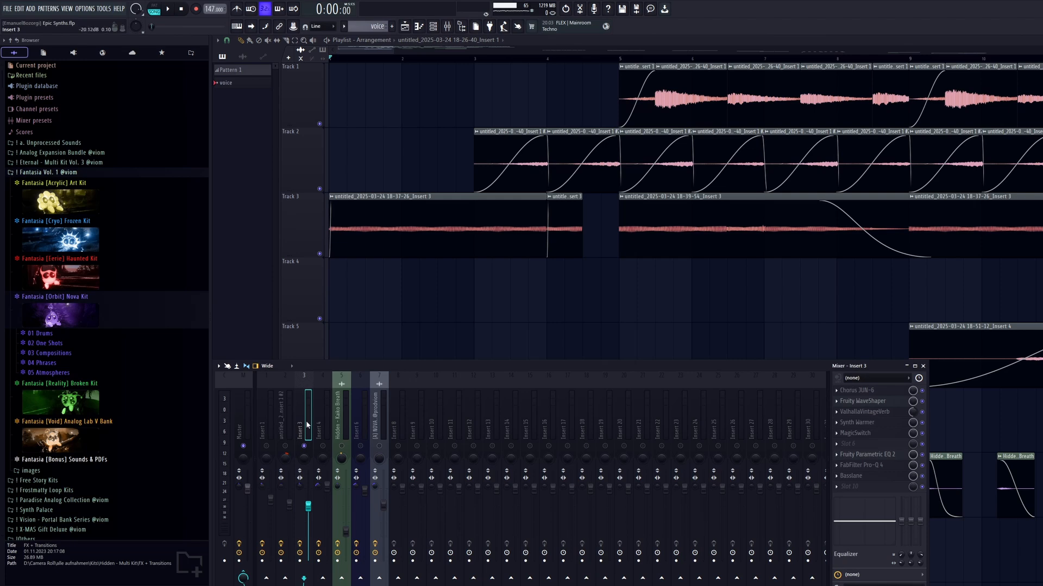
Play the recorded clip on Track 3 and examine the ValhallaVintageVerb settings on Insert 3.
key(space)
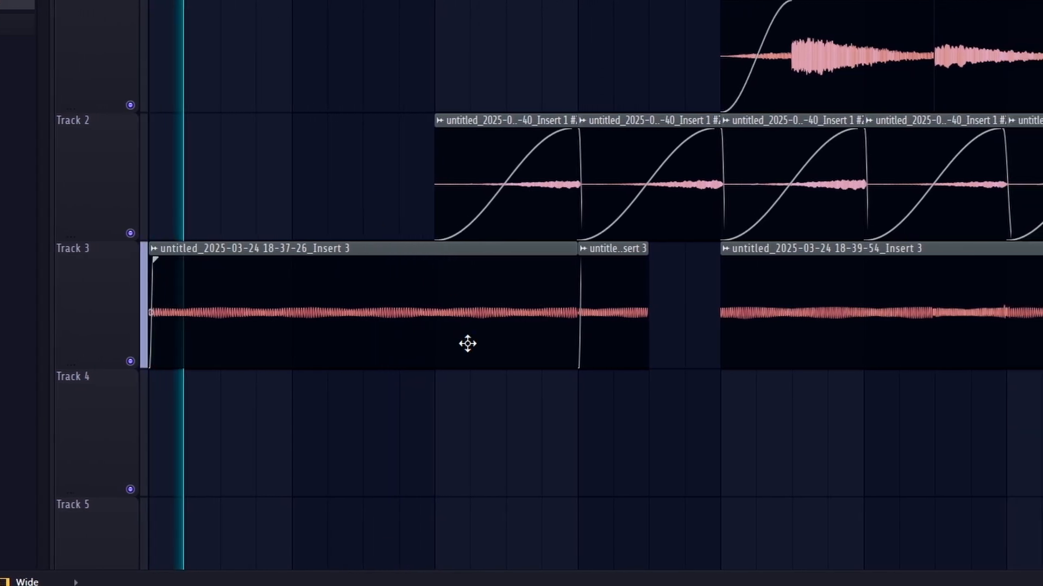
drag(362, 365, 289, 365)
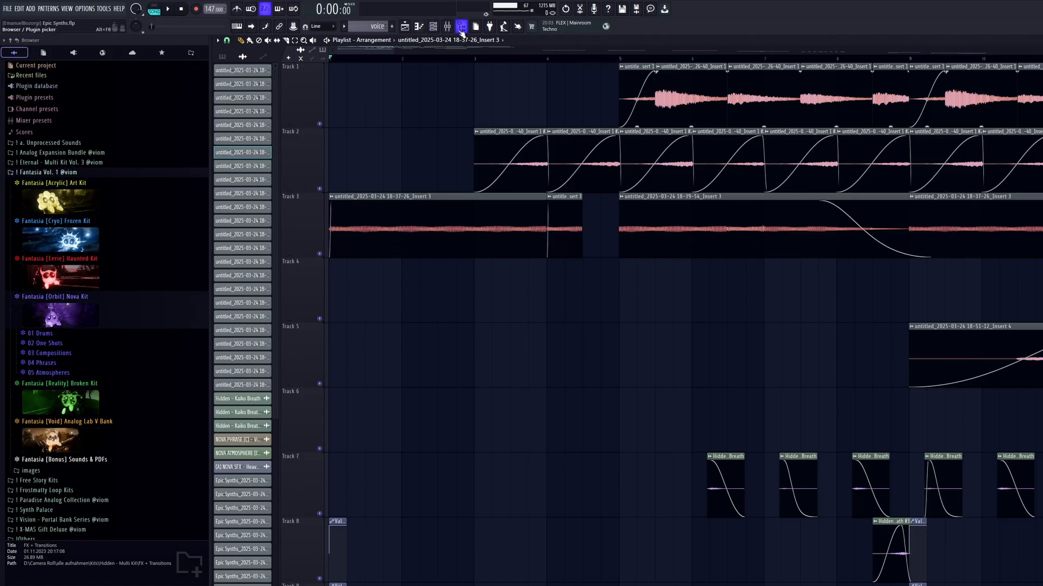
click(447, 26)
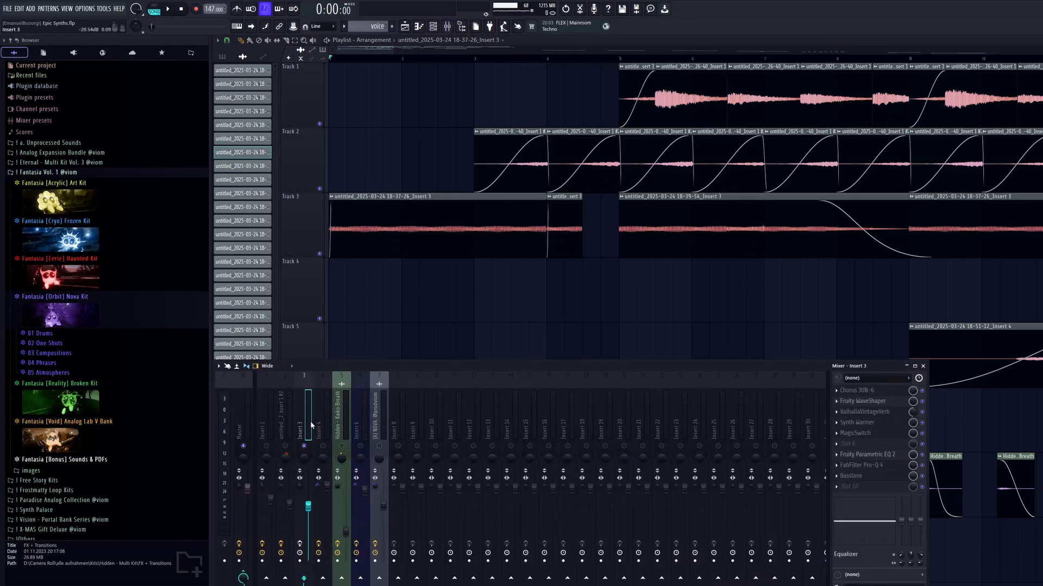
click(869, 411)
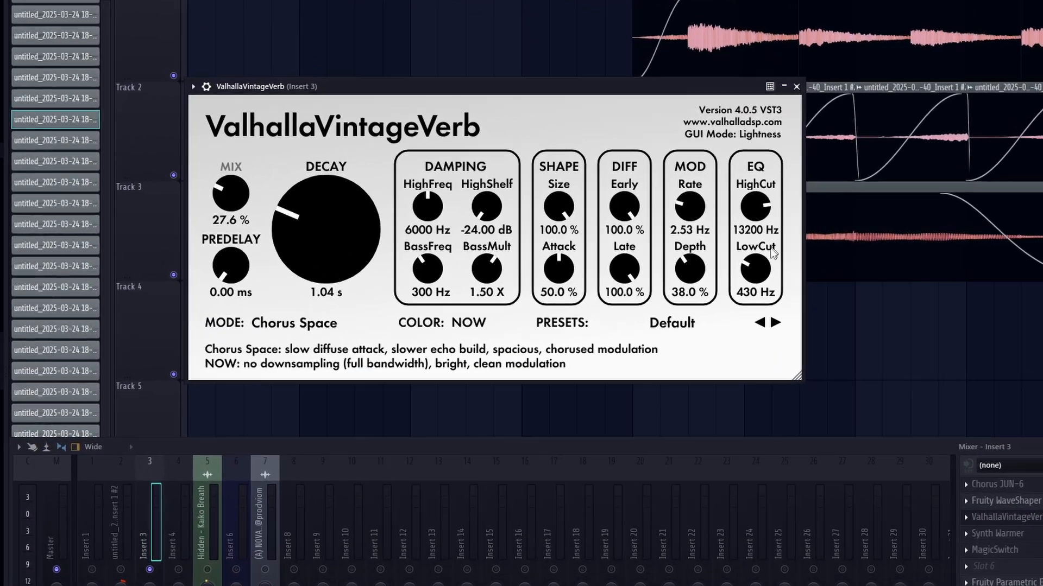
drag(758, 276, 759, 267)
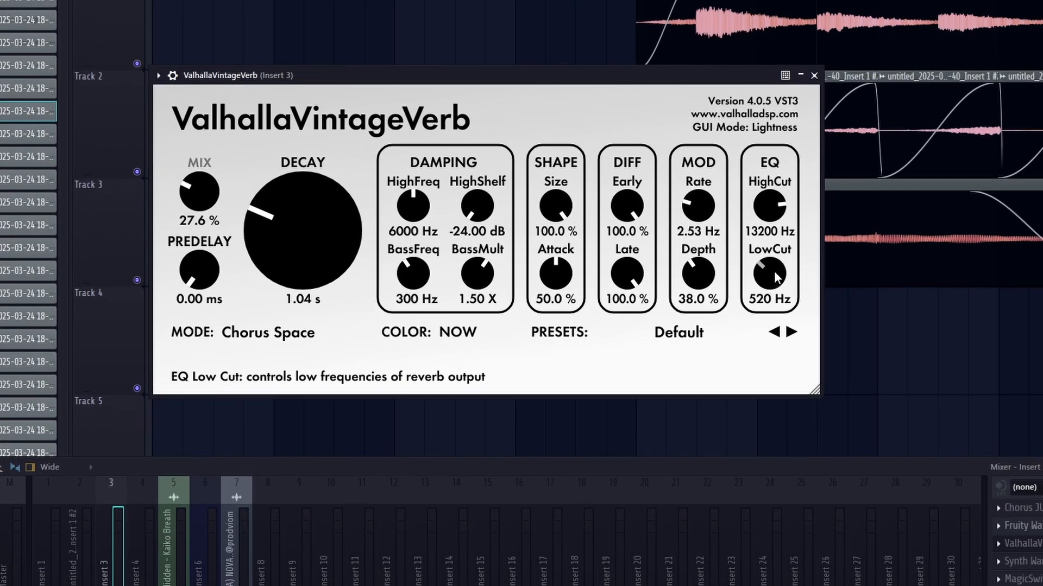
click(813, 75)
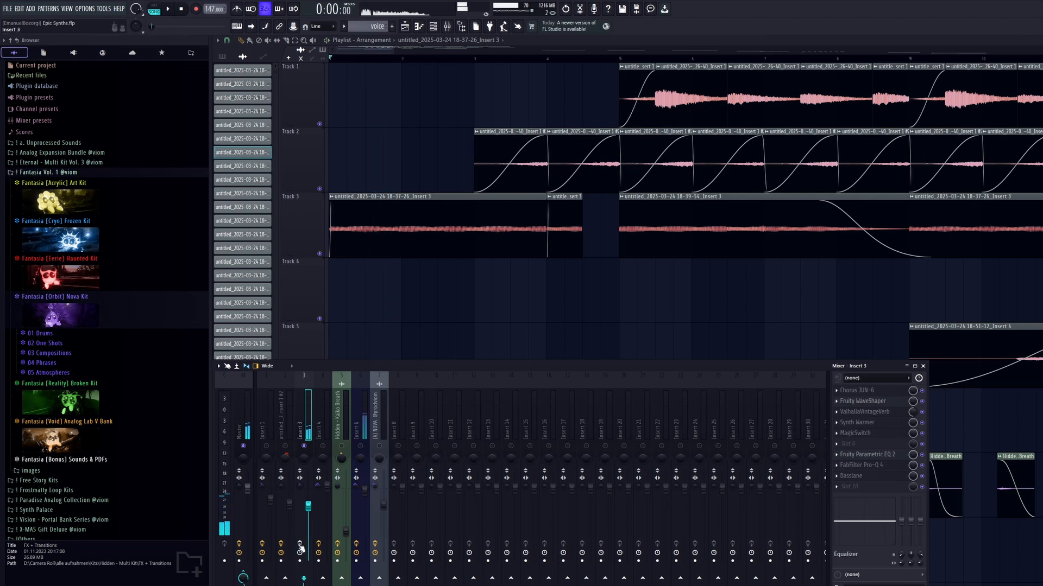
Audition Insert 3 from the start and examine its Chorus JUN-6 settings.
key(space)
click(890, 391)
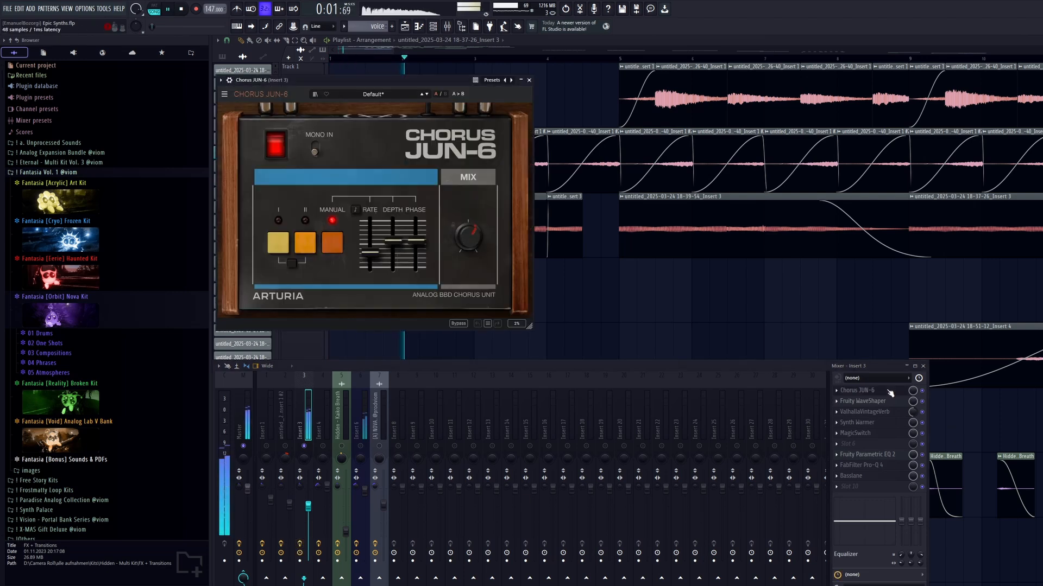
key(space)
Examine the Fruity WaveShaper, Synth Warmer and MagicSwitch settings on Insert 3 in turn.
click(890, 402)
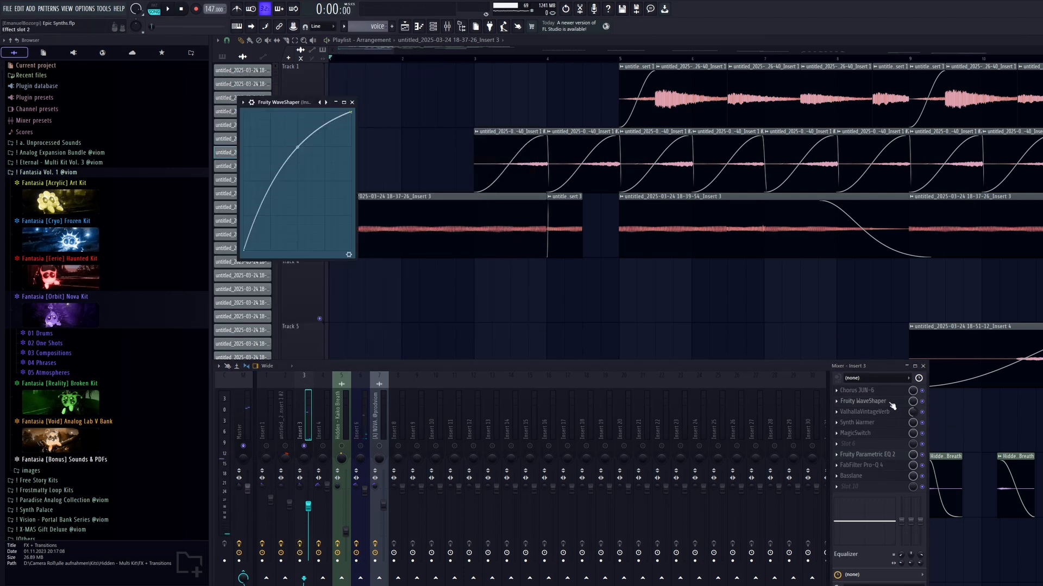
click(888, 424)
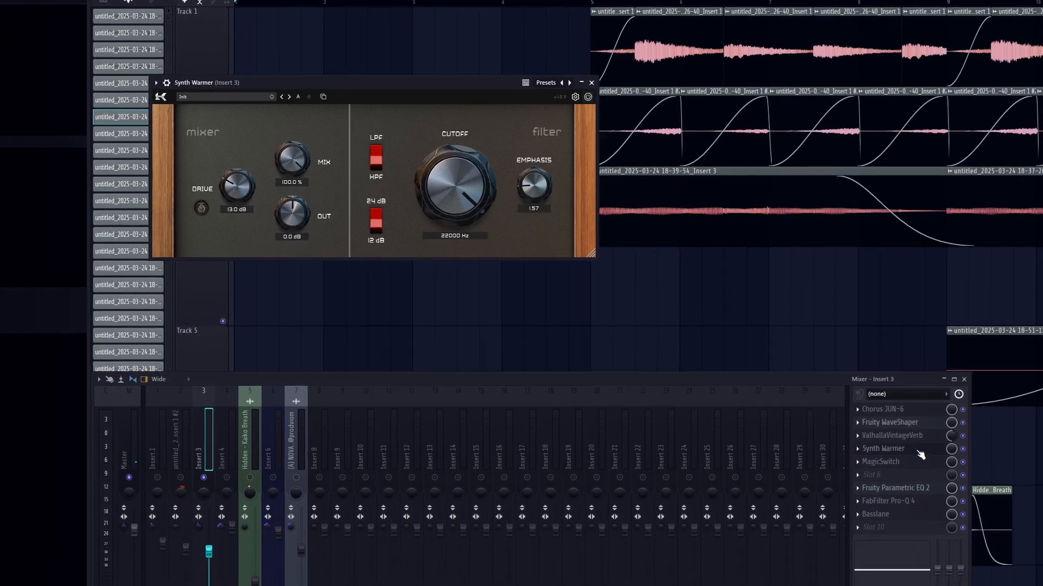
click(931, 458)
click(924, 471)
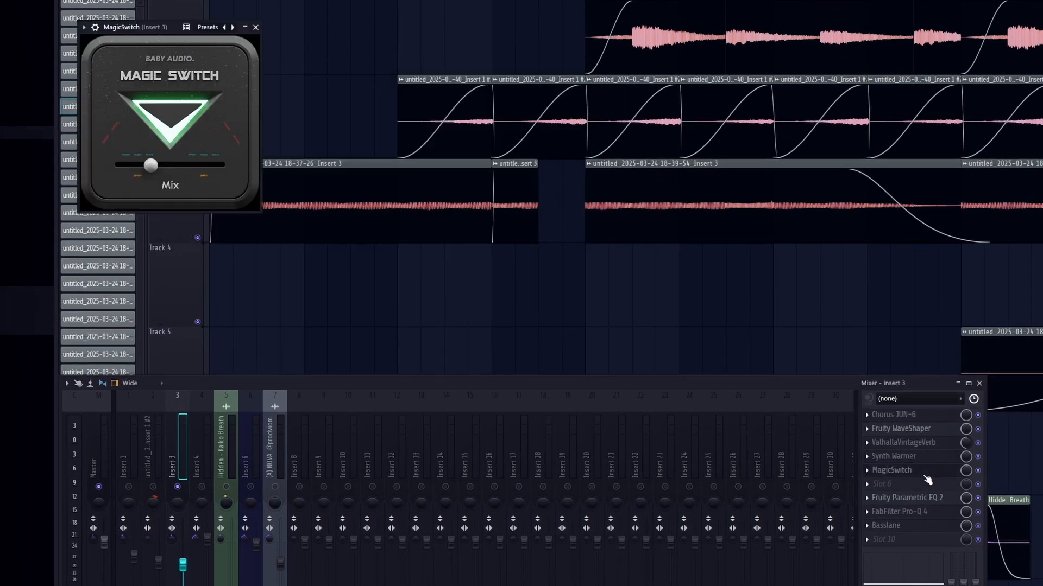
click(926, 473)
Examine the Fruity Parametric EQ 2 and FabFilter Pro-Q 4 curves on Insert 3.
click(930, 501)
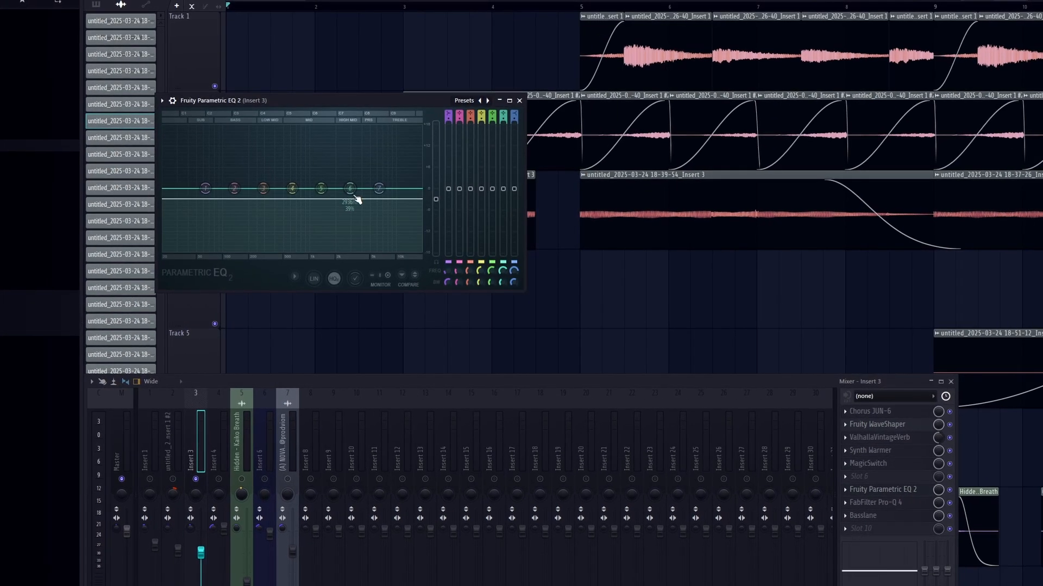
click(913, 487)
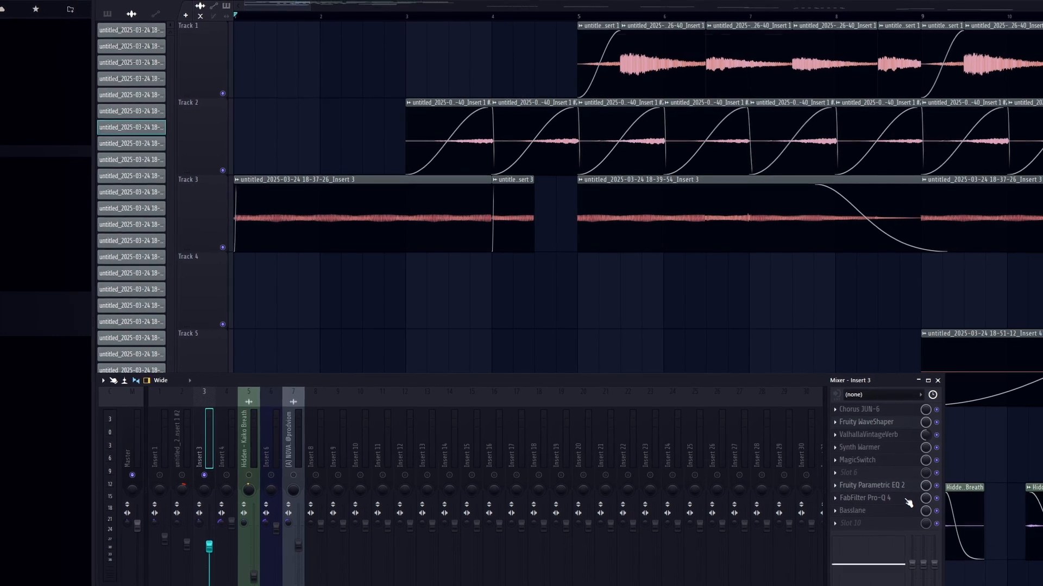
click(890, 500)
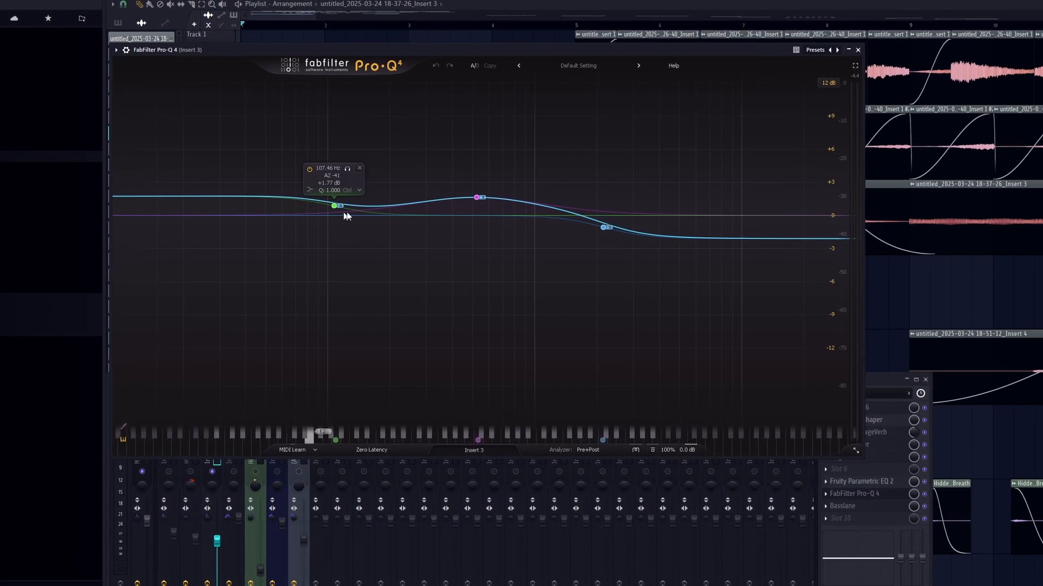
click(858, 50)
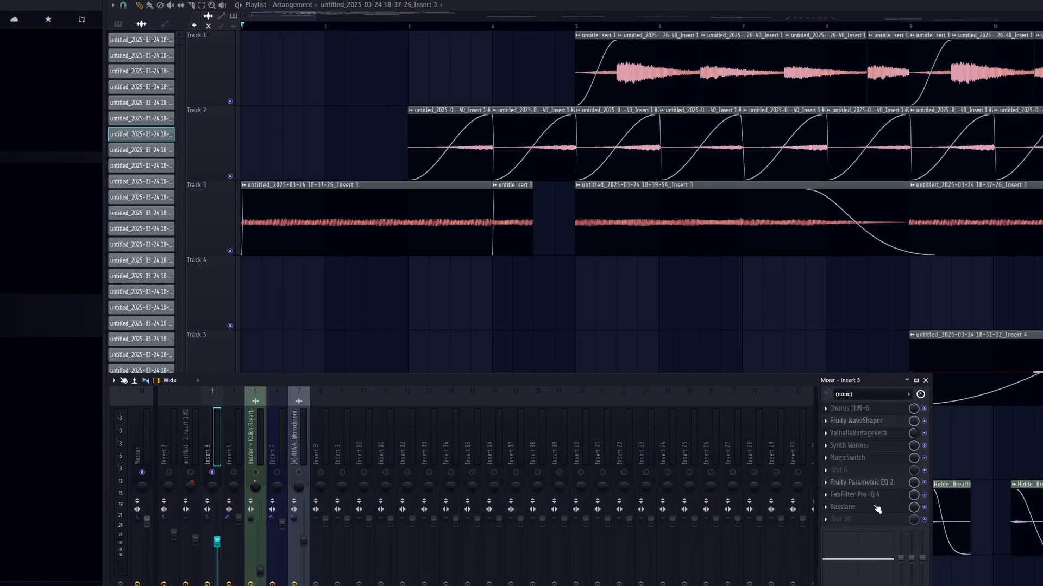
Open Basslane on Insert 3 and sweep its frequency up to about 251 Hz and back down during playback.
click(872, 507)
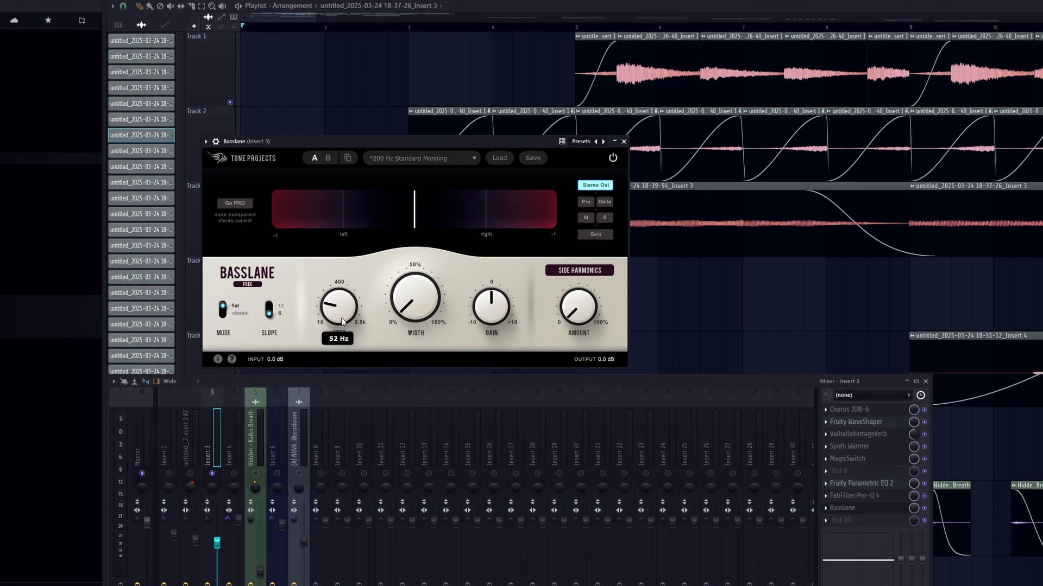
mouse_move(509, 312)
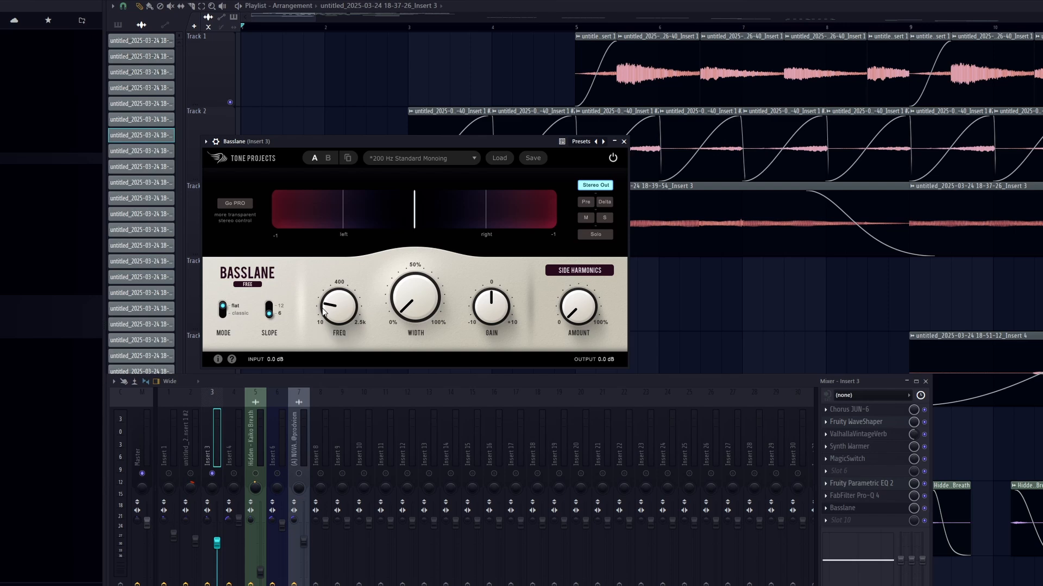
key(space)
drag(325, 312, 374, 274)
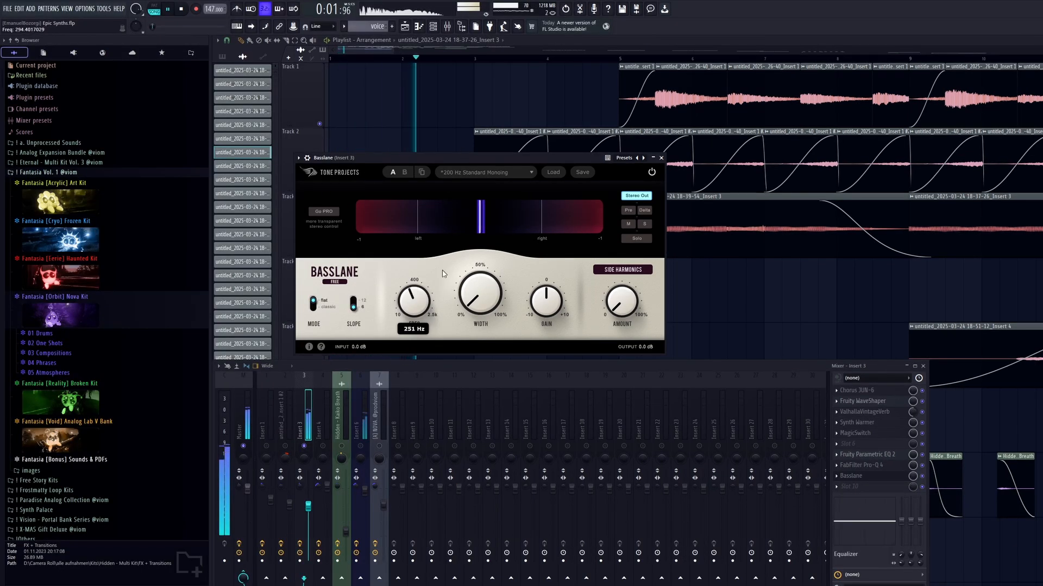
drag(442, 273, 439, 310)
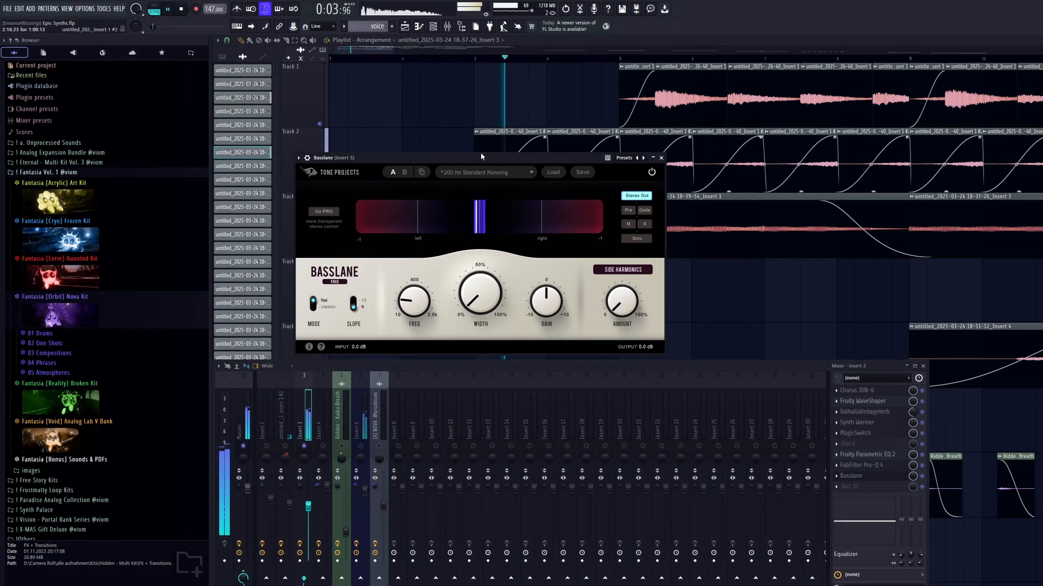
Close Basslane and replay the opening of the arrangement.
right_click(735, 303)
click(448, 26)
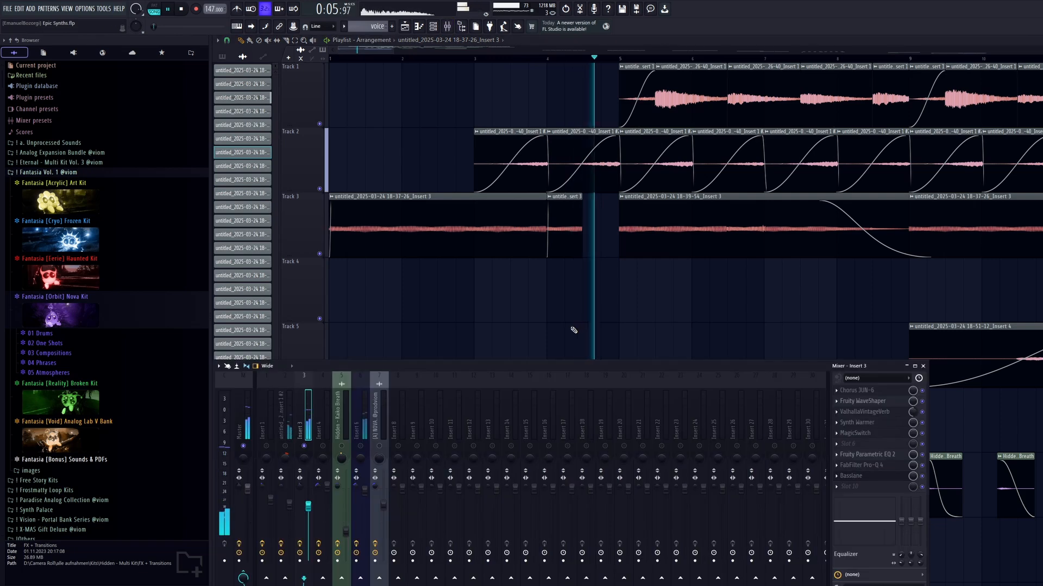
key(space)
key(space)
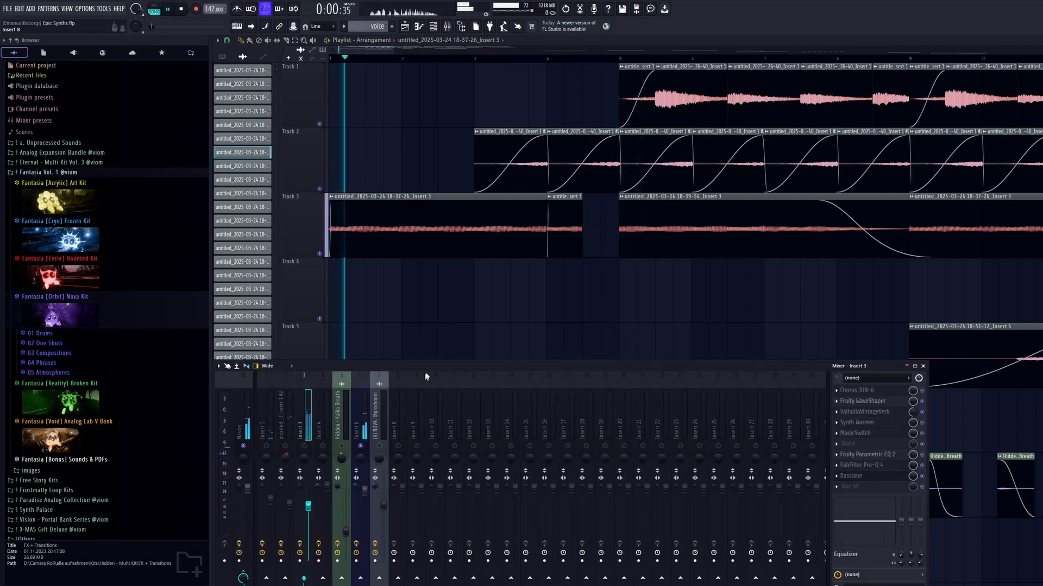
right_click(553, 335)
key(ctrl+space)
Locate the recorded clips on Track 12 in the playlist and select Insert 6 in the mixer.
scroll(556, 332, down, 4)
scroll(610, 174, down, 3)
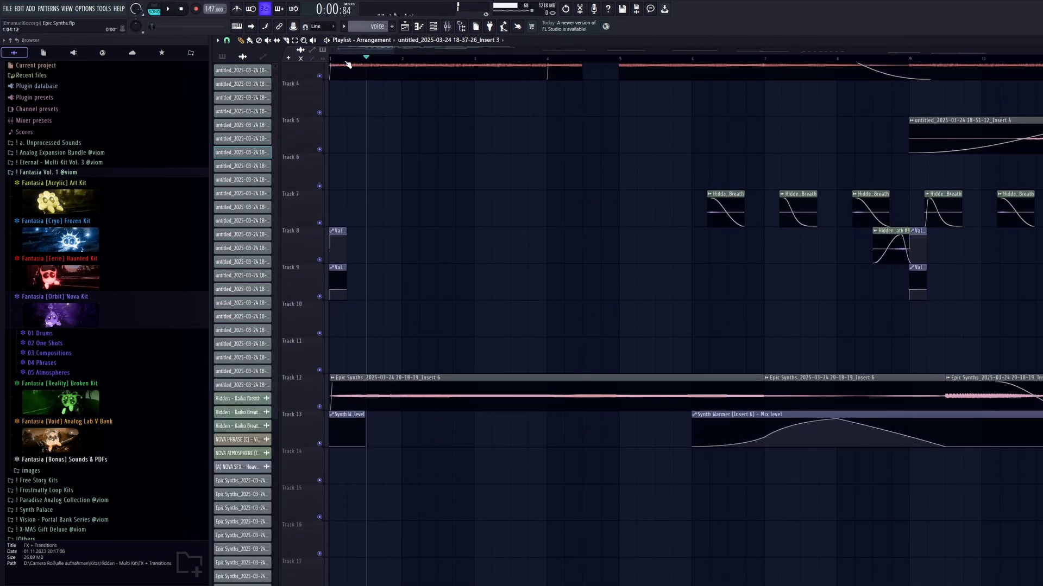
click(230, 56)
click(451, 31)
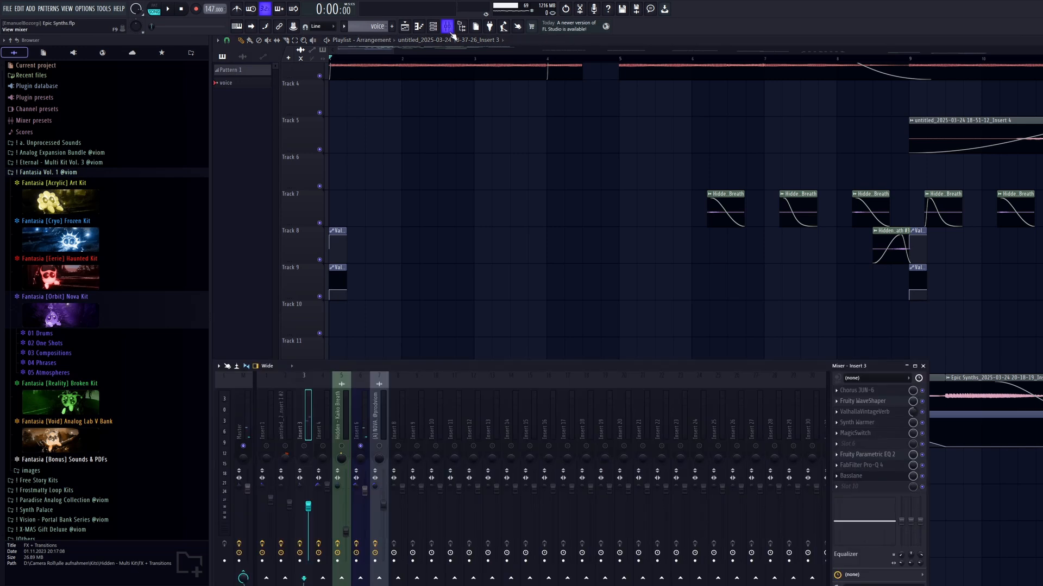
click(358, 425)
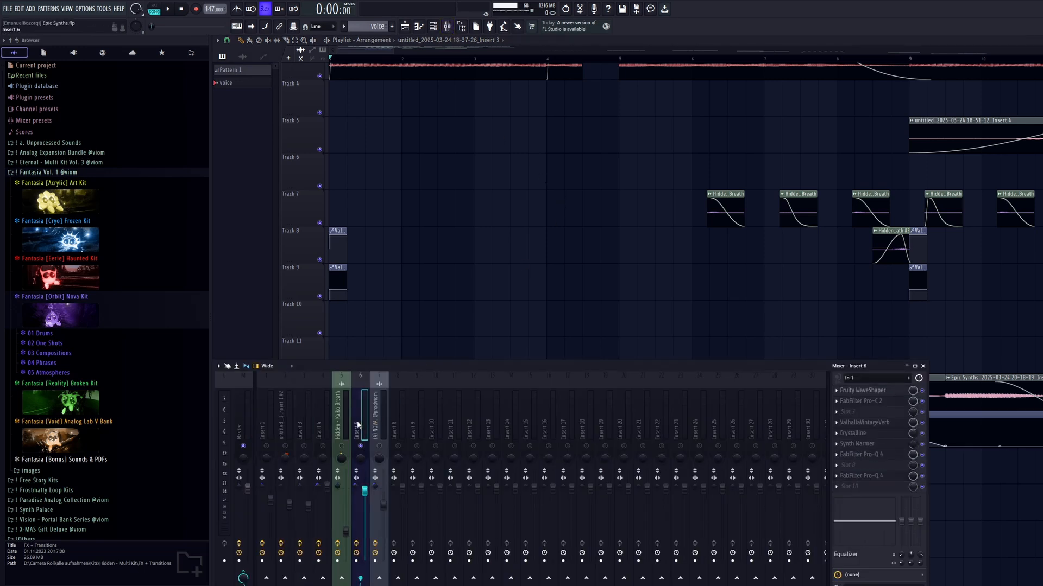
Play the arrangement from the start and follow the Insert 6 clips on Track 12 and the automation on Track 13.
key(F9)
key(F9)
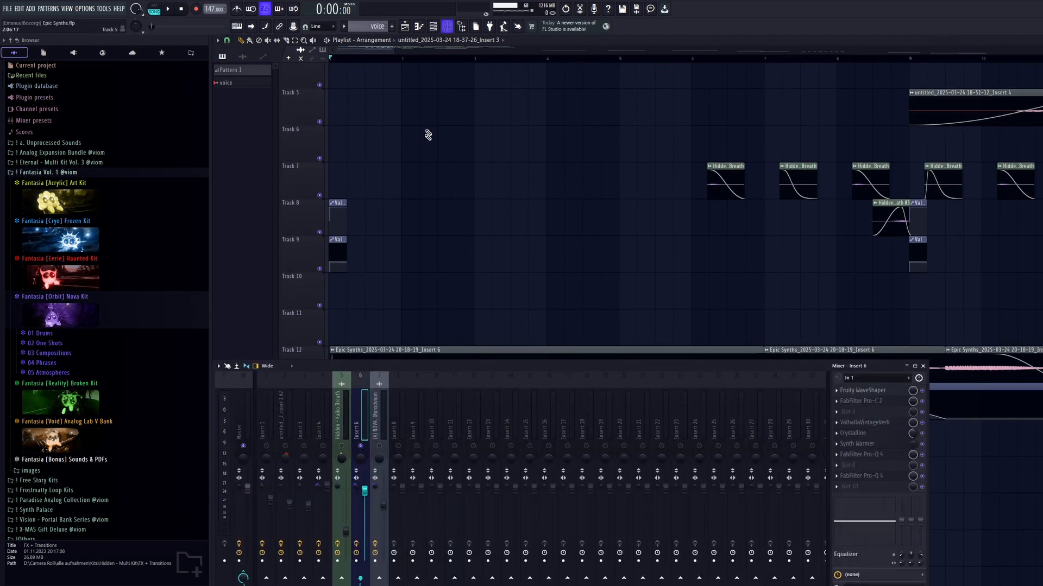
key(space)
key(space)
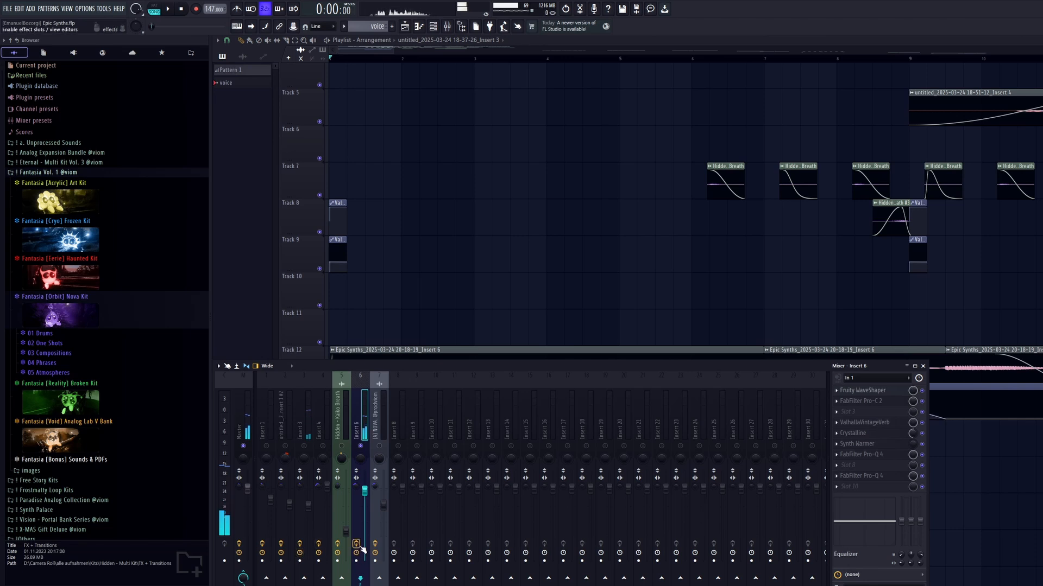
key(space)
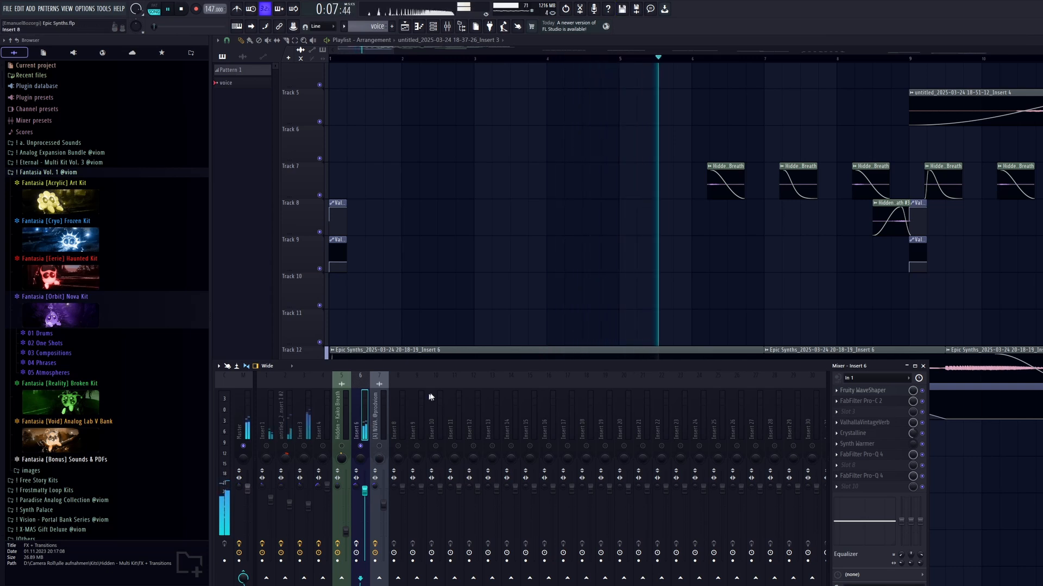
key(F9)
scroll(726, 421, down, 1)
scroll(721, 421, down, 2)
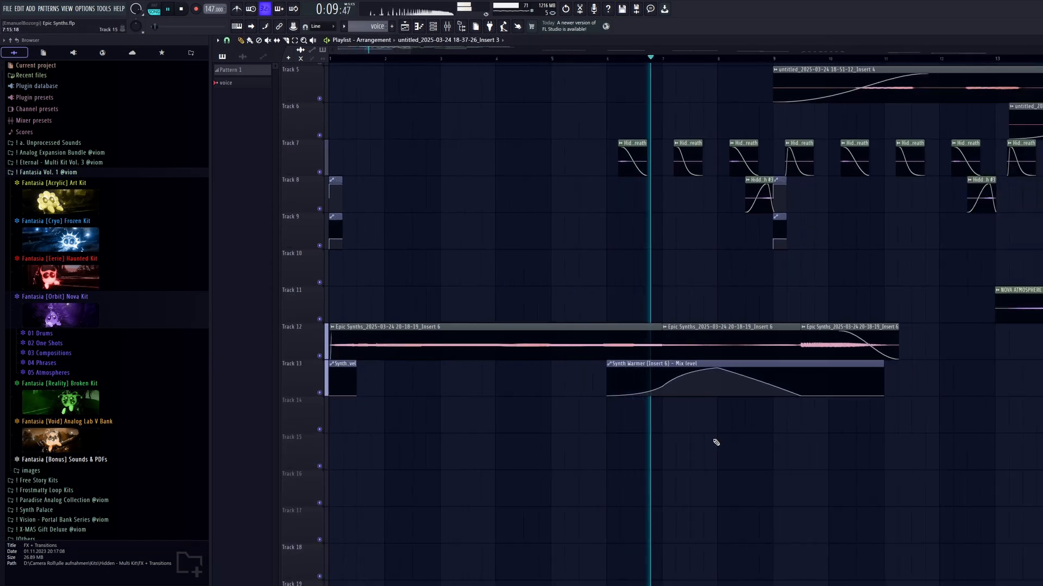
click(449, 26)
key(space)
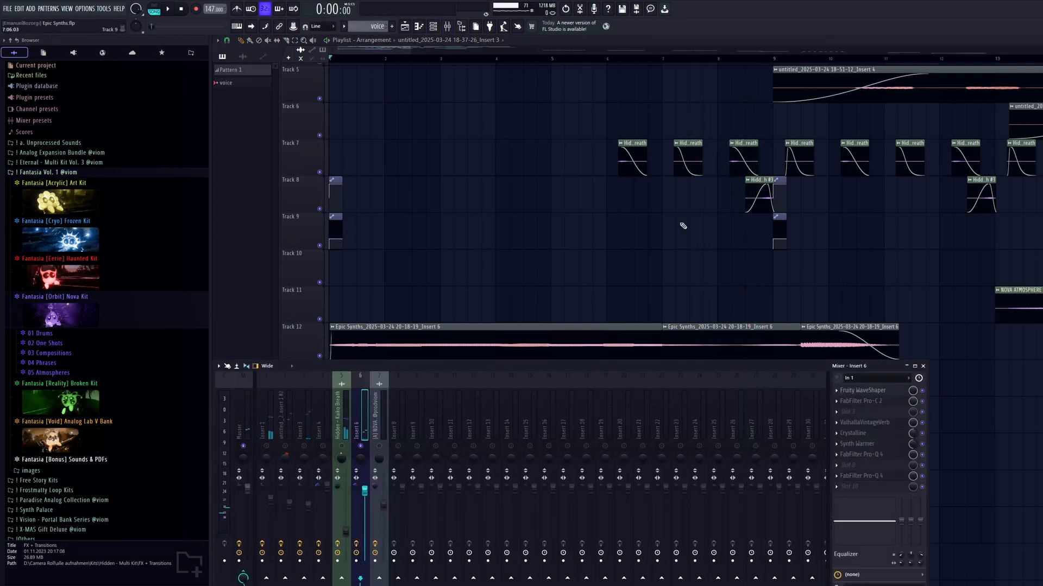
Examine the second Insert 6 clip on Track 12 above the Synth Warmer mix level automation.
key(F9)
scroll(740, 351, up, 2)
scroll(742, 350, up, 1)
drag(784, 348, 717, 353)
scroll(750, 358, up, 3)
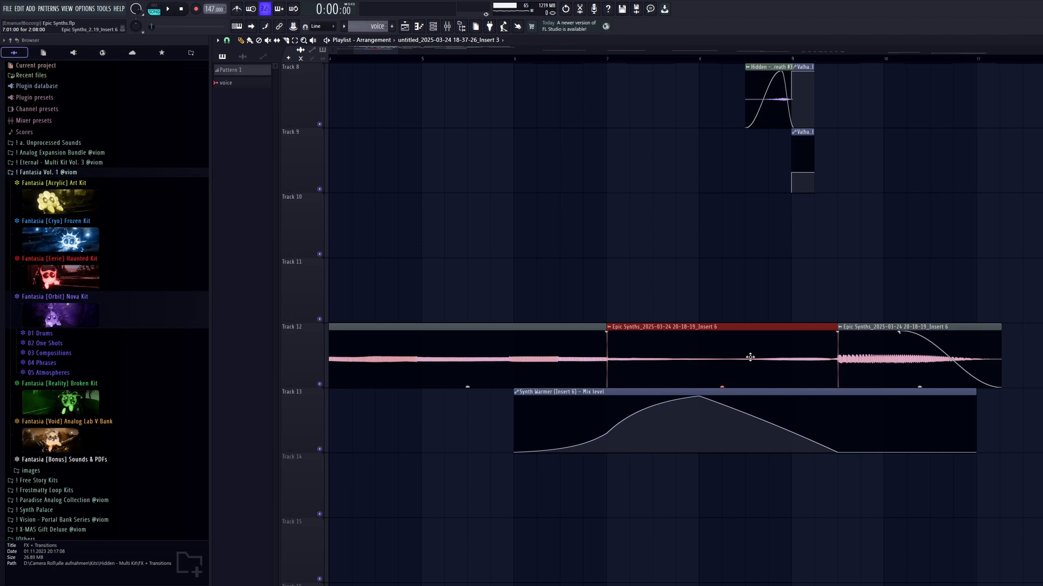
ctrl+click(819, 293)
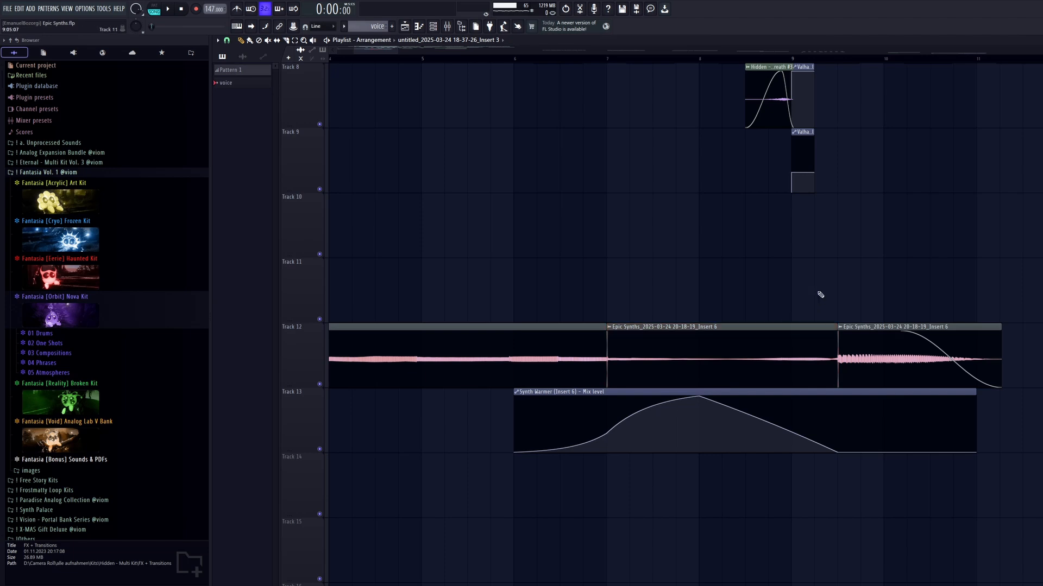
Select the last Insert 6 clip on Track 12 and place the playback position shortly before it.
drag(867, 327, 587, 294)
click(584, 332)
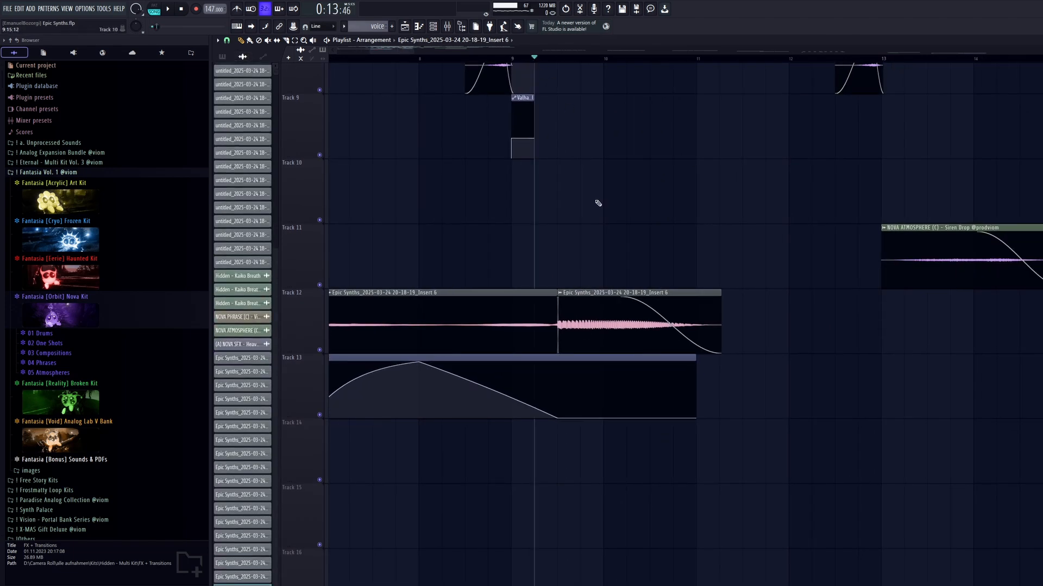
scroll(602, 205, up, 2)
click(446, 26)
drag(908, 329, 537, 334)
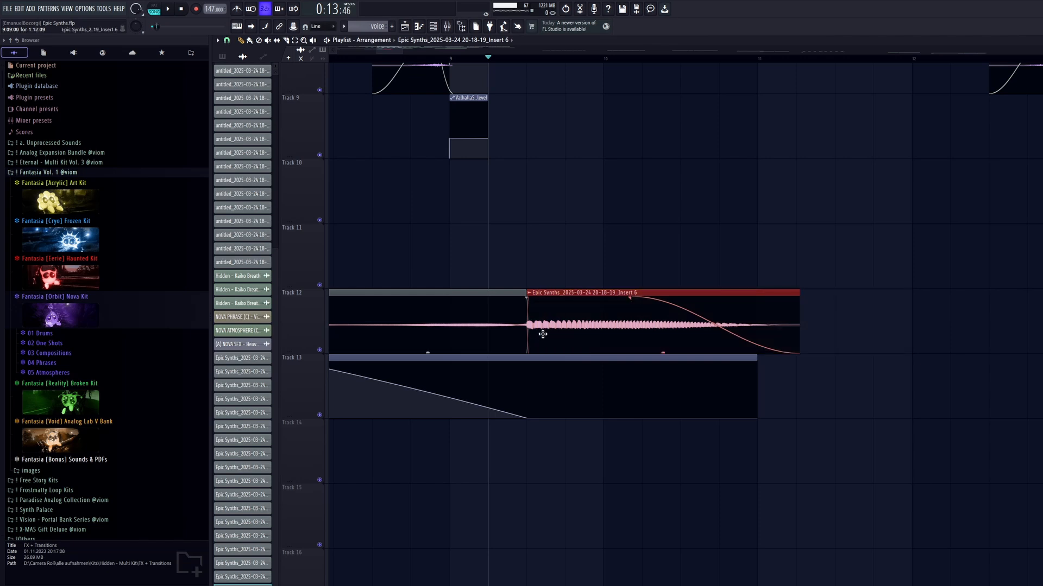
click(446, 26)
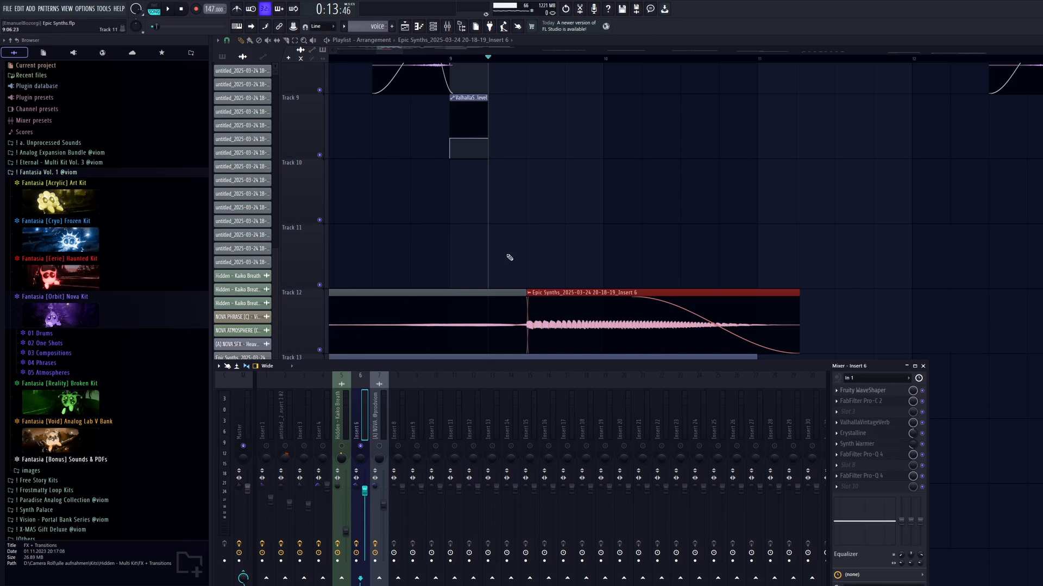
Audition the last Track 12 clip twice from just after bar 9 while checking the Insert 6 mixer level.
key(F9)
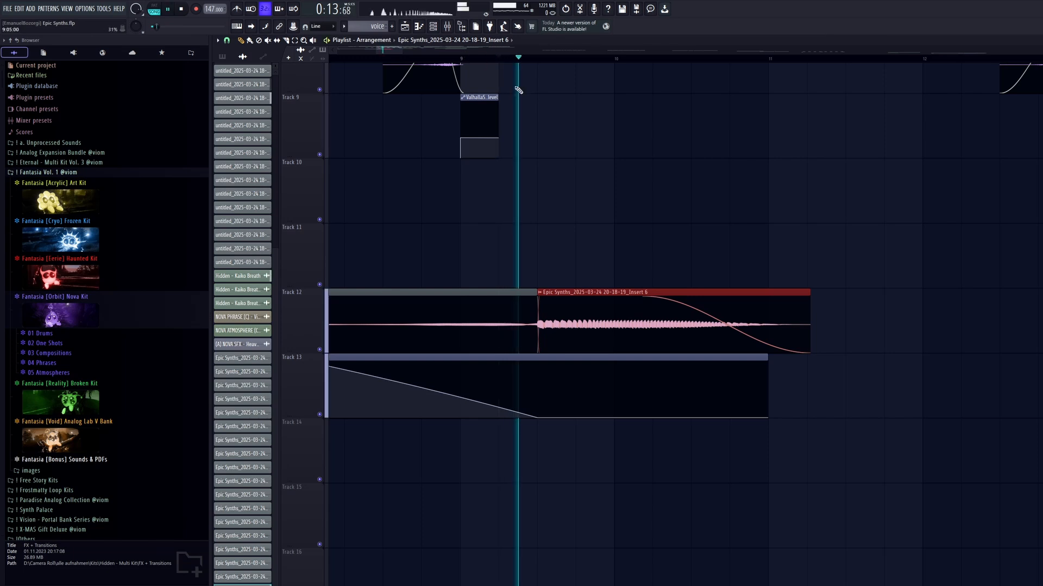
key(space)
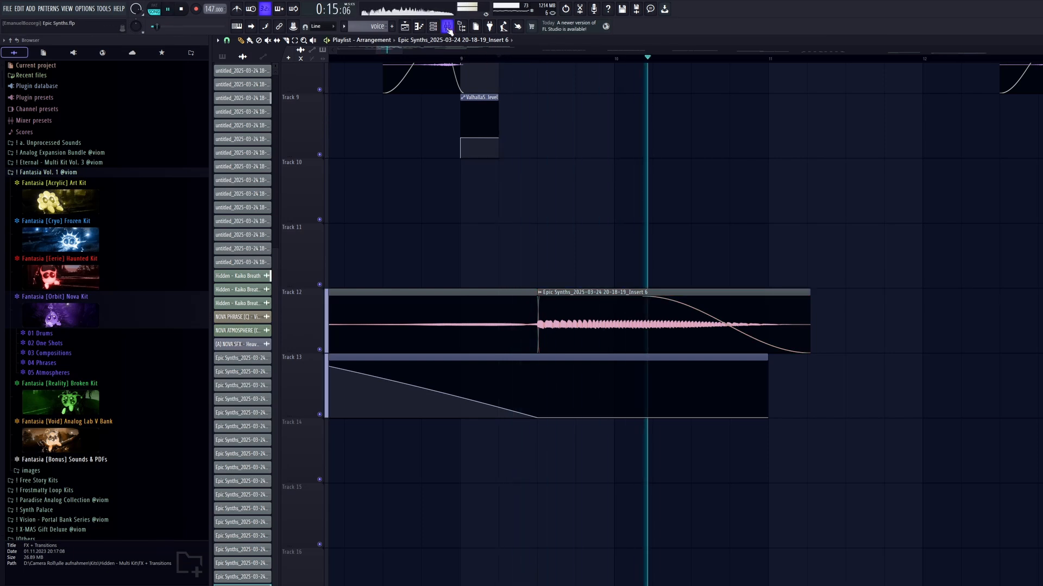
click(447, 26)
key(space)
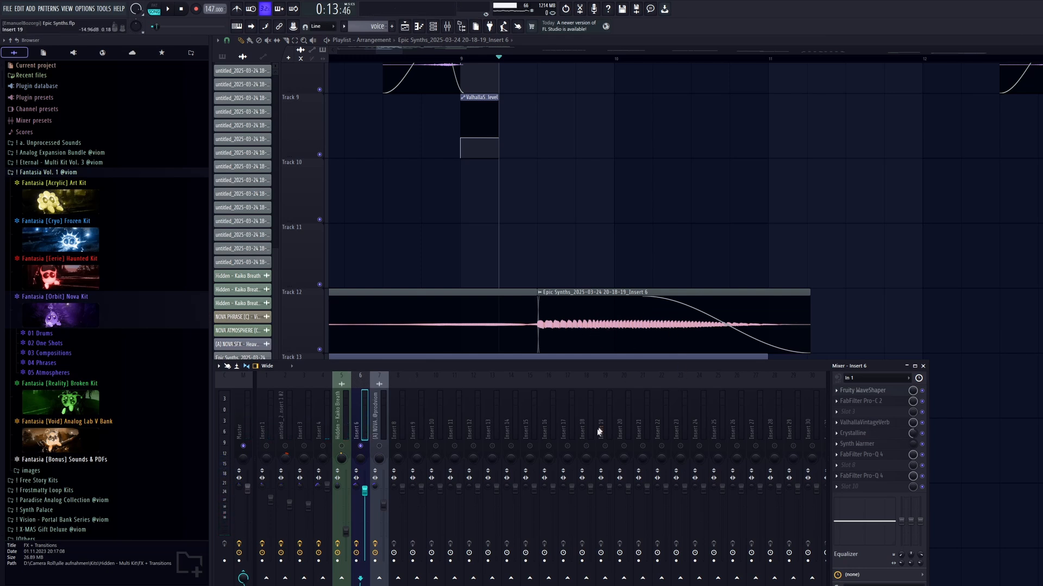
key(space)
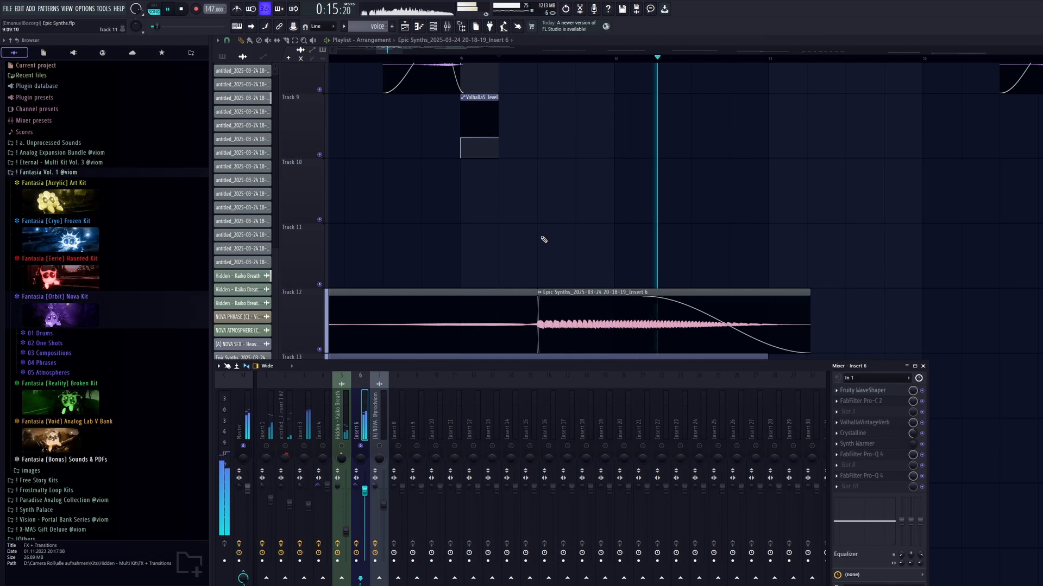
key(space)
Move the playback position to bar 7 and audition the second Insert 6 clip on Track 12.
key(F9)
drag(543, 240, 767, 249)
scroll(722, 233, down, 2)
click(544, 59)
key(space)
scroll(689, 343, up, 1)
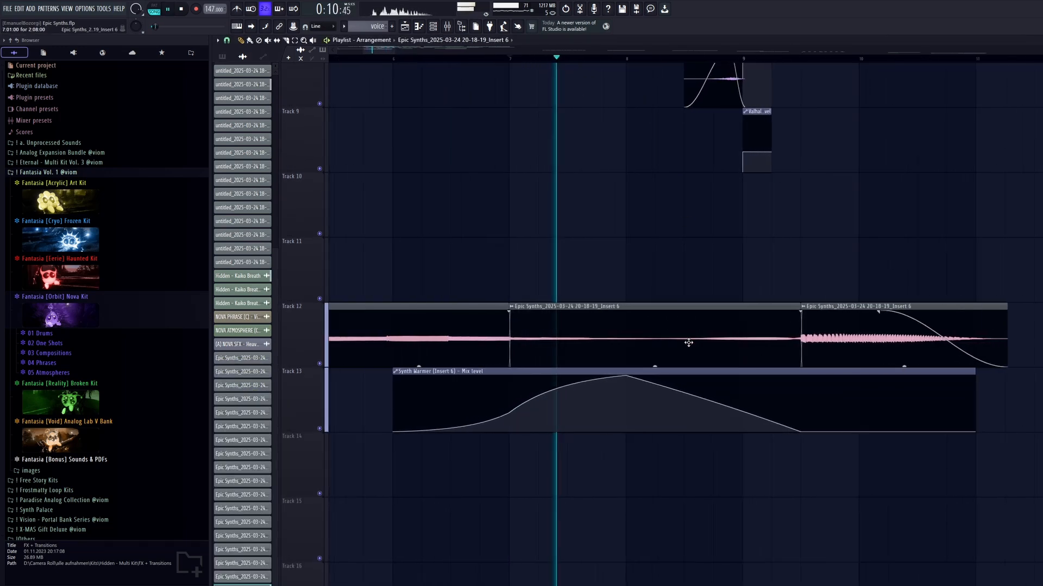
scroll(689, 343, up, 1)
key(space)
Examine the points of the Synth Warmer mix level automation clip on Track 13.
click(448, 26)
ctrl+click(643, 262)
drag(786, 399, 396, 405)
ctrl+click(900, 516)
drag(974, 403, 466, 348)
ctrl+click(495, 382)
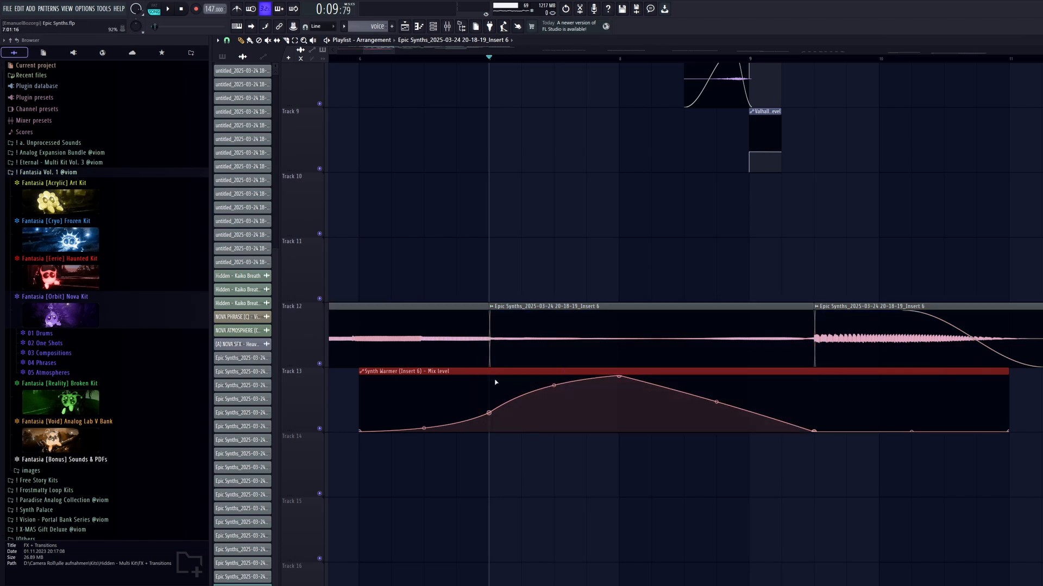
Adjust the Synth Warmer cutoff on Insert 6 to about 965 Hz while playing from bar 7, and close the plugin.
key(F9)
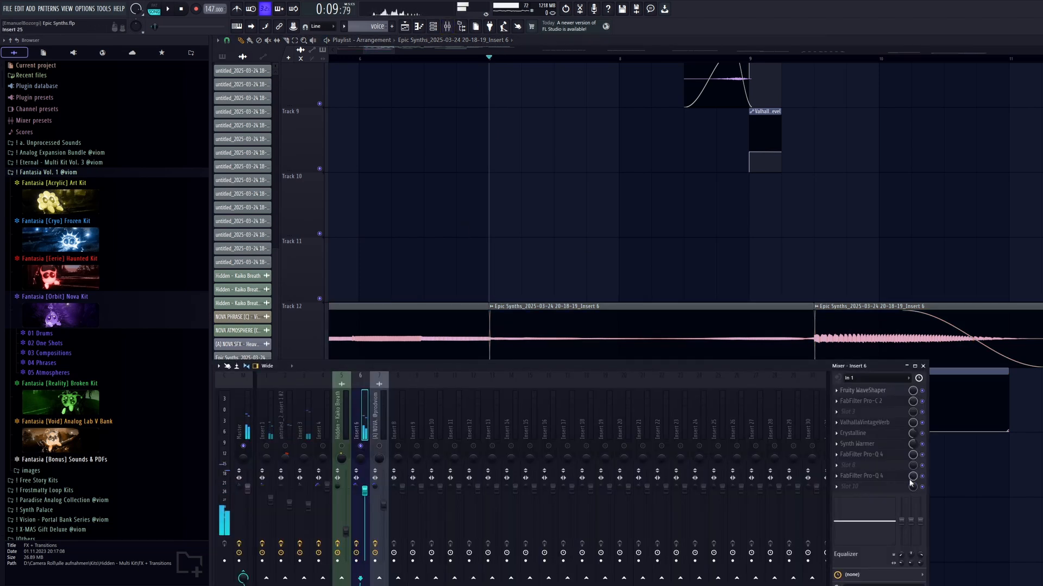
click(878, 445)
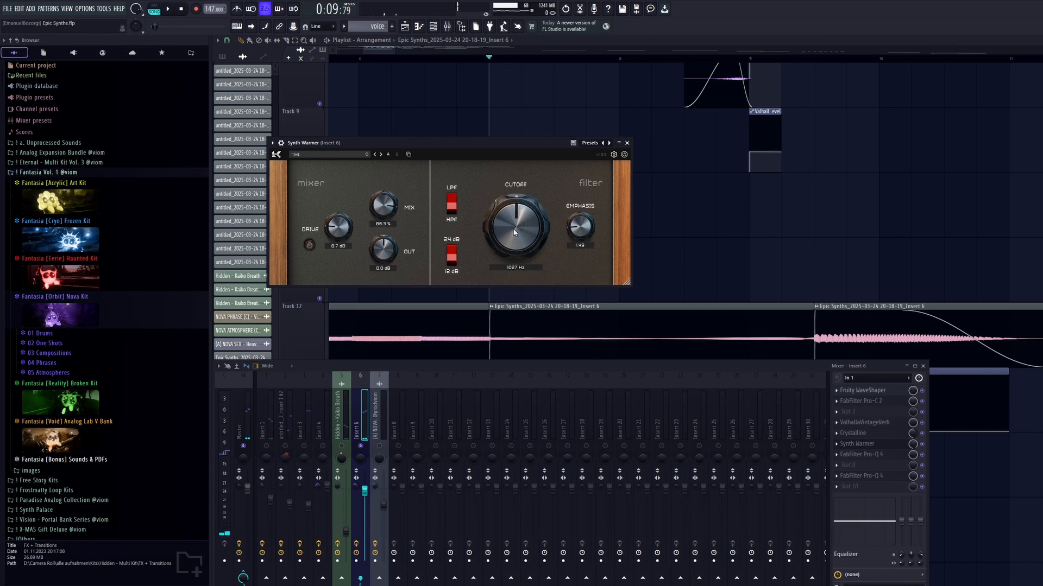
drag(528, 269, 529, 235)
key(space)
mouse_move(539, 246)
mouse_down()
mouse_move(541, 224)
mouse_move(542, 285)
mouse_move(533, 244)
mouse_up()
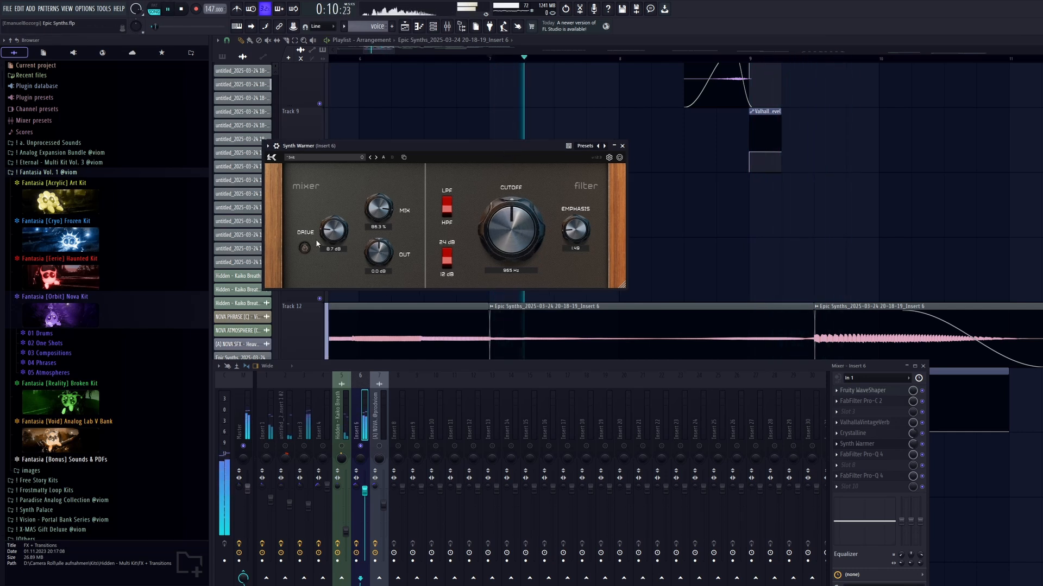
key(space)
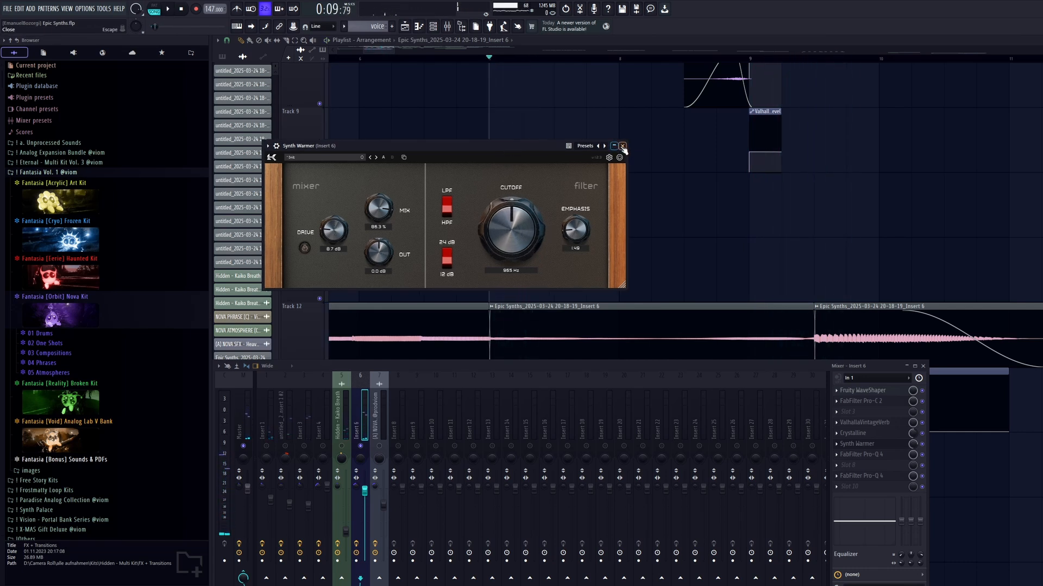
click(623, 146)
Examine the Fruity WaveShaper, FabFilter Pro-C 2 and ValhallaVintageVerb settings on Insert 6 in turn.
click(892, 393)
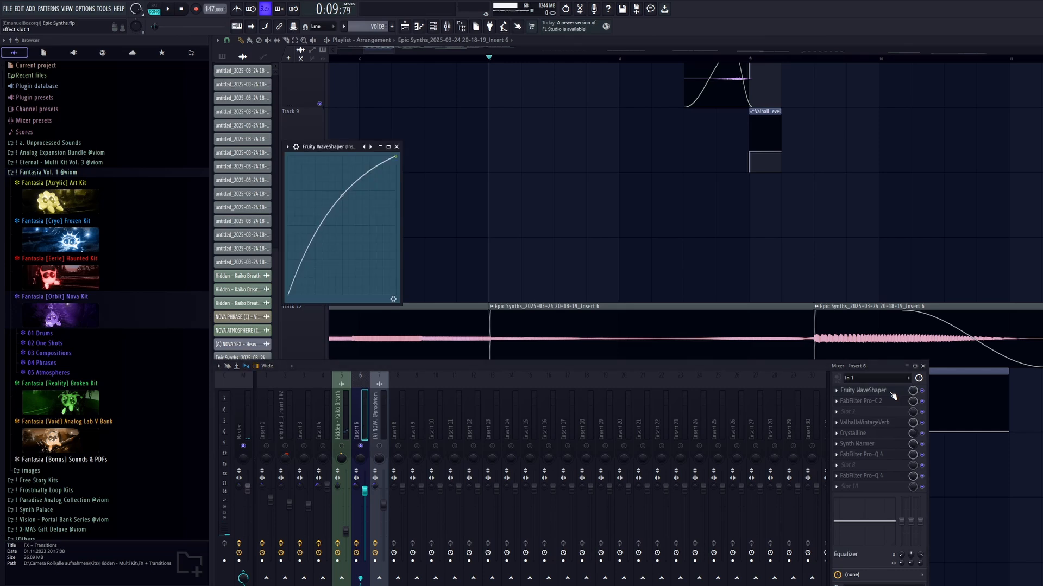
click(891, 394)
click(897, 407)
click(897, 407)
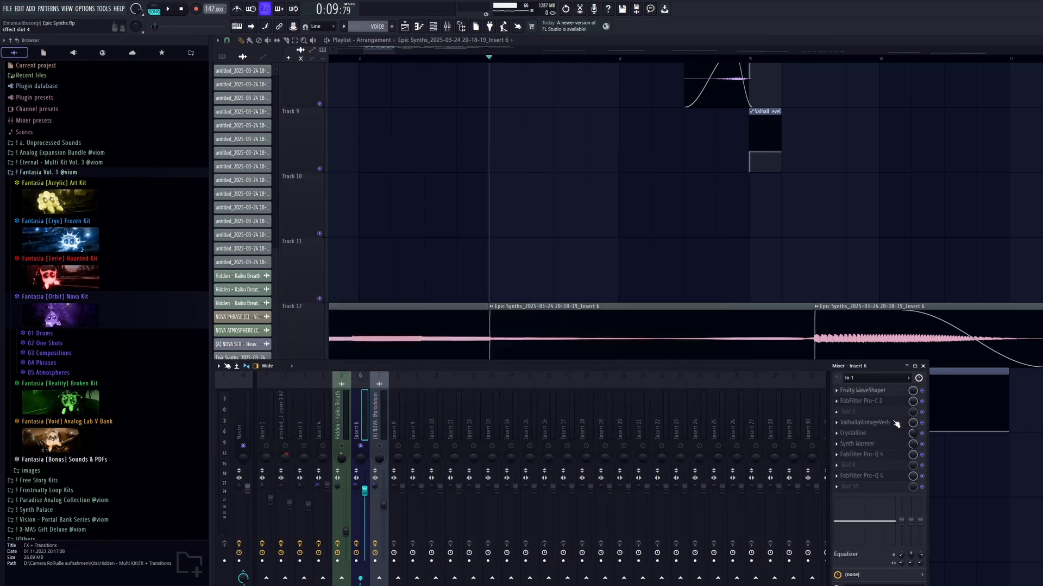
click(896, 429)
click(896, 429)
Examine the Crystalline settings on Insert 6 and the dynamic band at about 301 Hz in its first FabFilter Pro-Q 4.
click(891, 434)
click(892, 434)
click(892, 436)
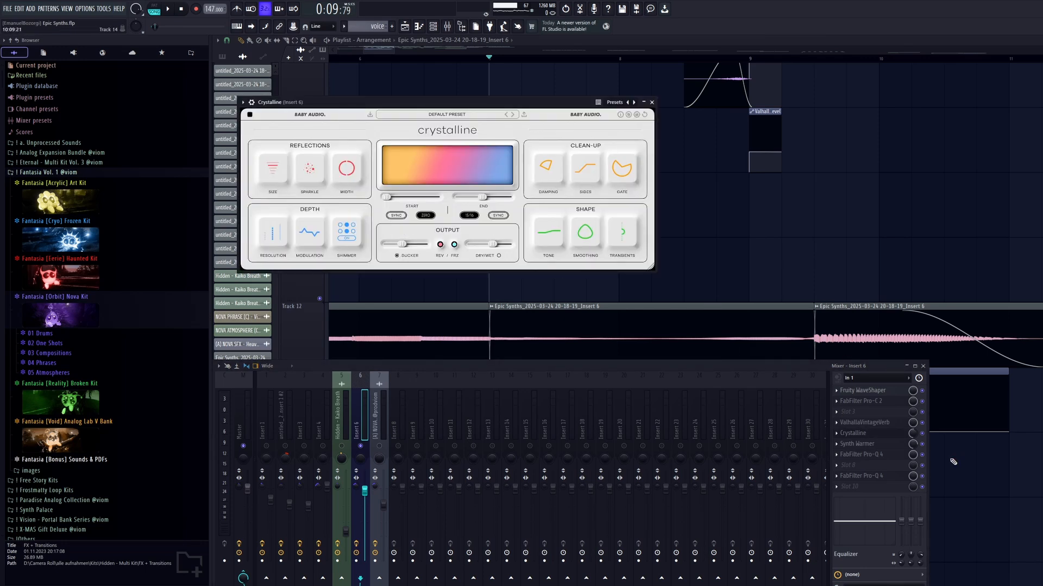
click(903, 445)
click(901, 443)
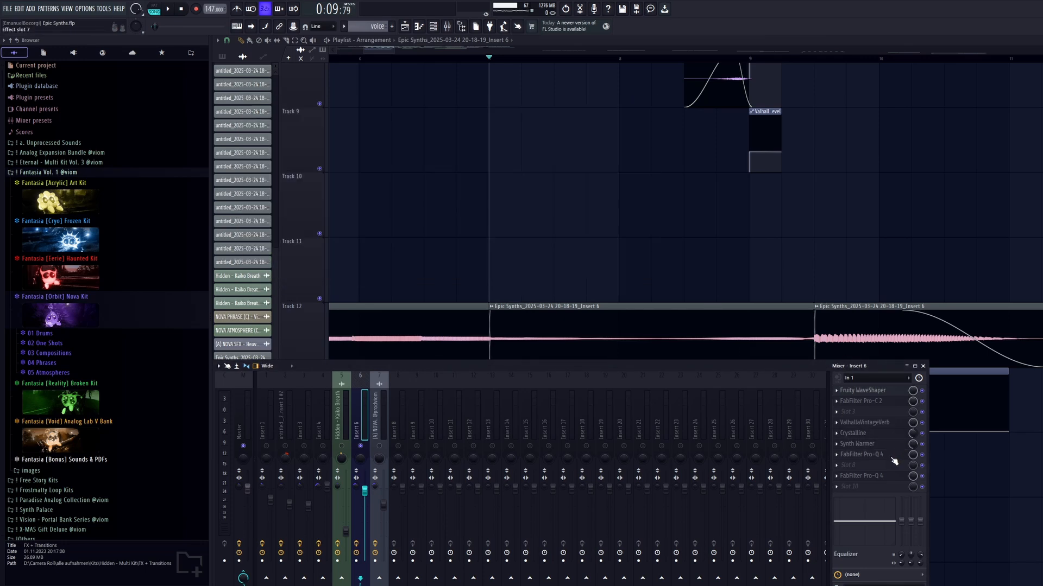
click(894, 457)
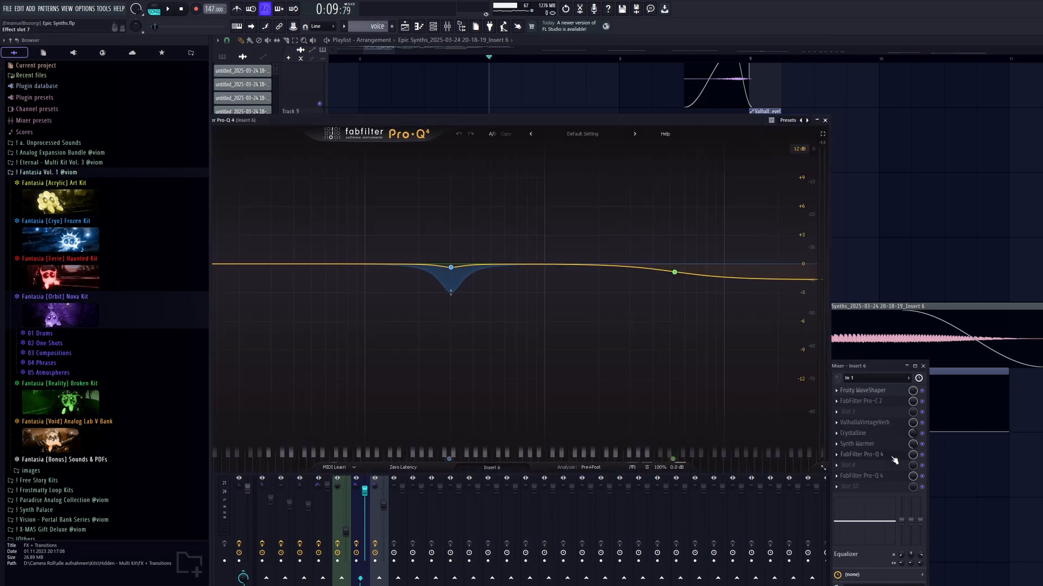
click(451, 268)
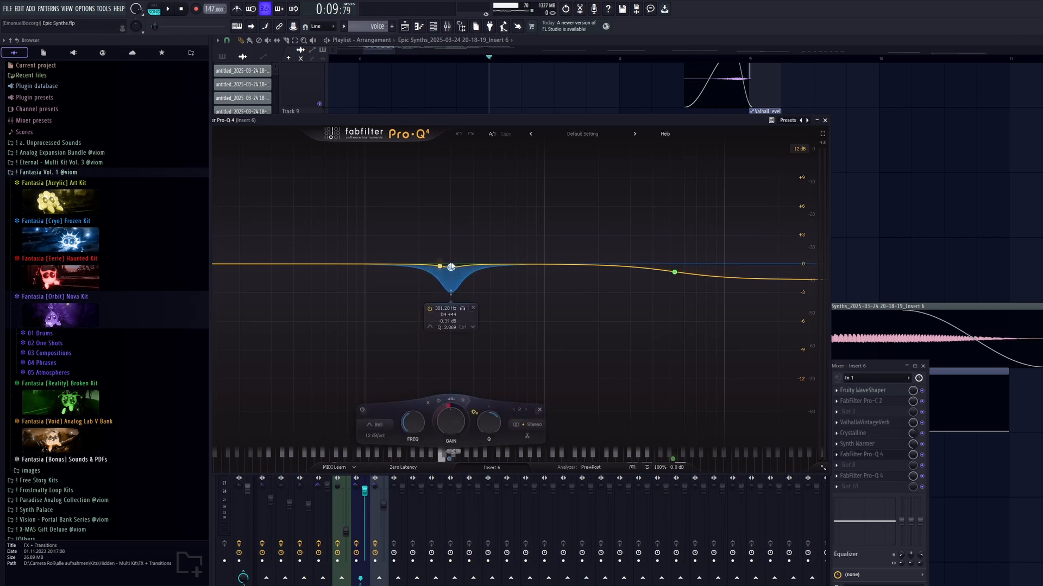
Examine the high-shelf band in the second FabFilter Pro-Q 4 on Insert 6 and close the plugin.
click(898, 458)
click(894, 477)
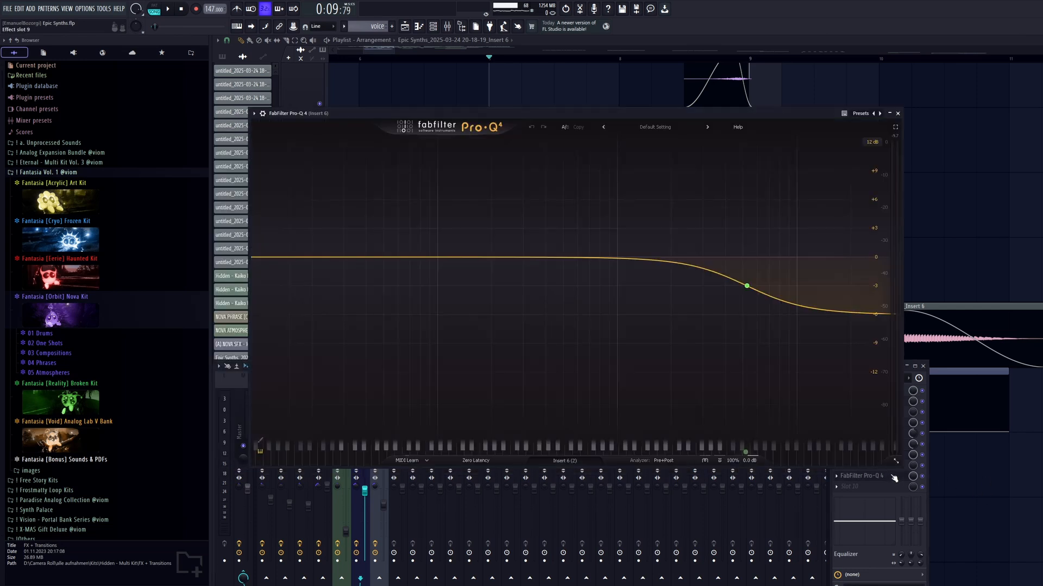
click(748, 285)
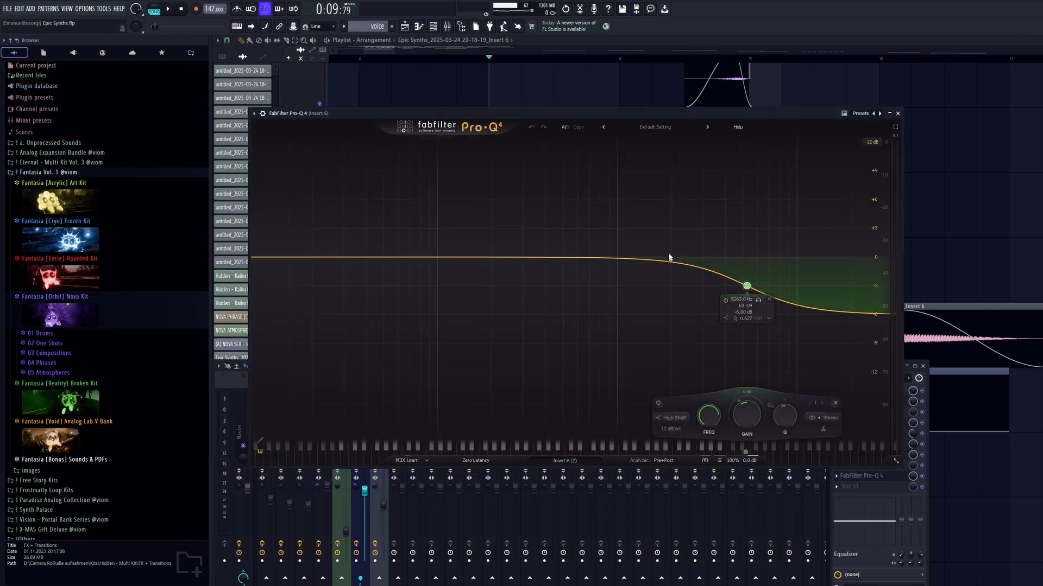
click(898, 114)
Solo the Hidden - Kaiko Breath mixer track and play it.
scroll(652, 217, down, 3)
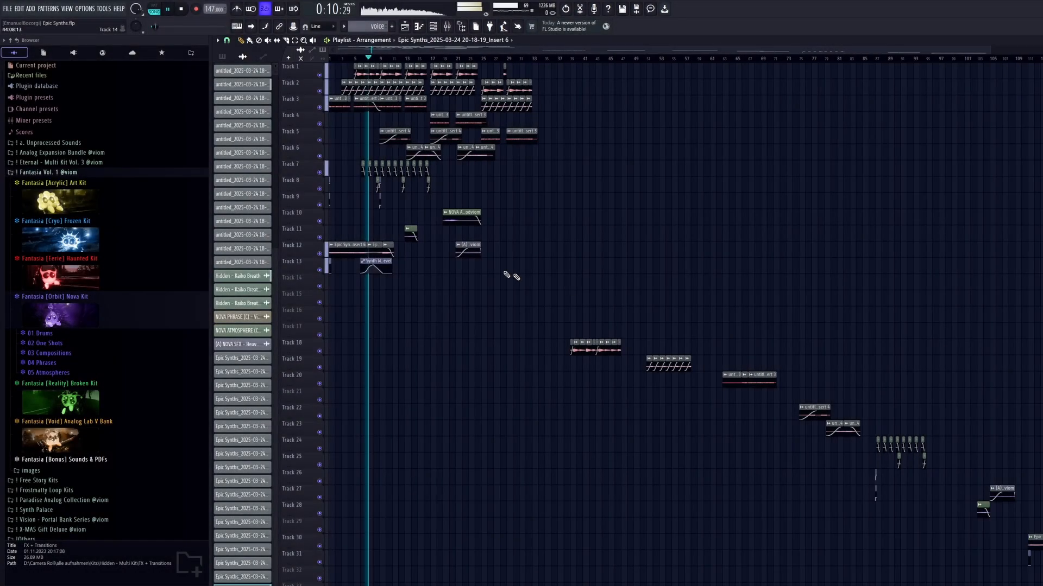
scroll(510, 276, up, 8)
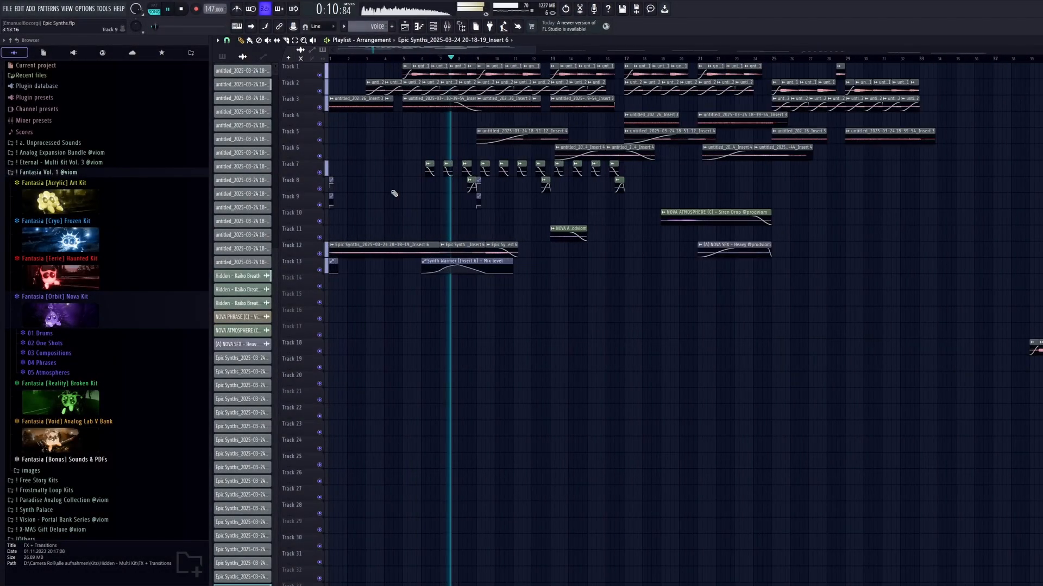
scroll(524, 224, up, 3)
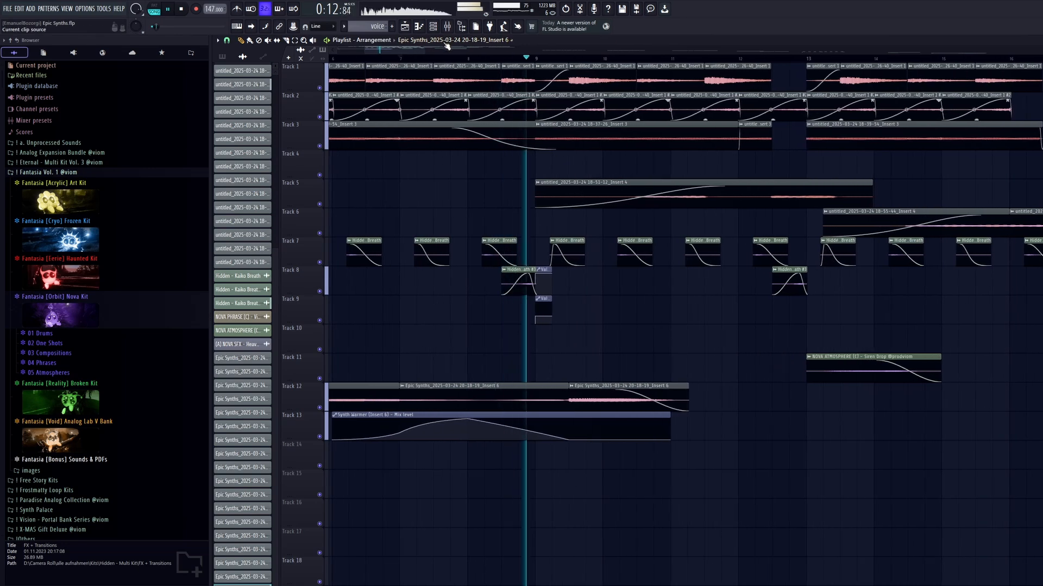
key(F9)
key(space)
right_click(342, 446)
key(space)
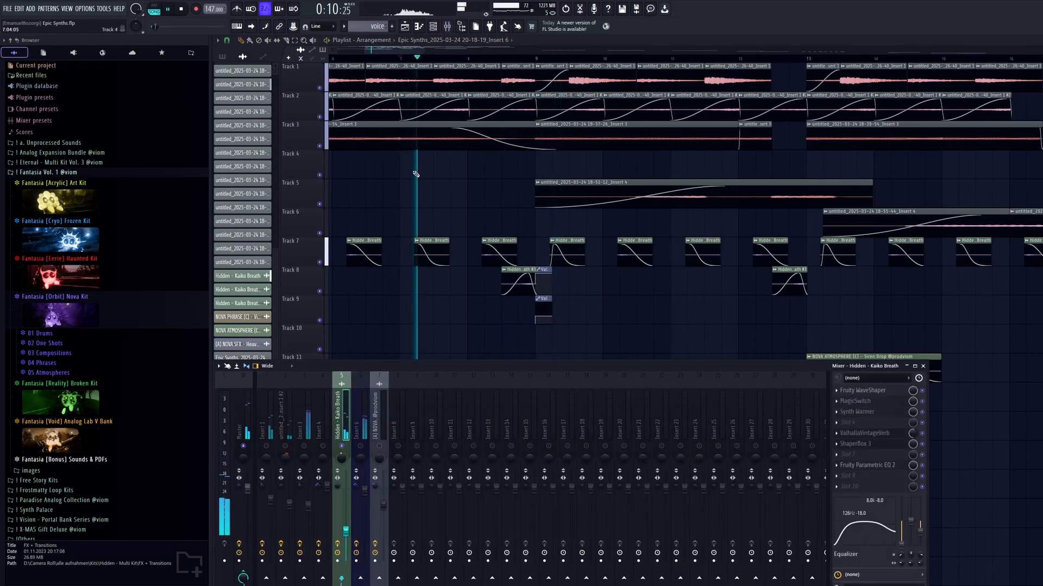
Audition the soloed Hidden - Kaiko Breath clips from bar 6, and stop playback.
key(F9)
scroll(512, 193, up, 3)
click(419, 63)
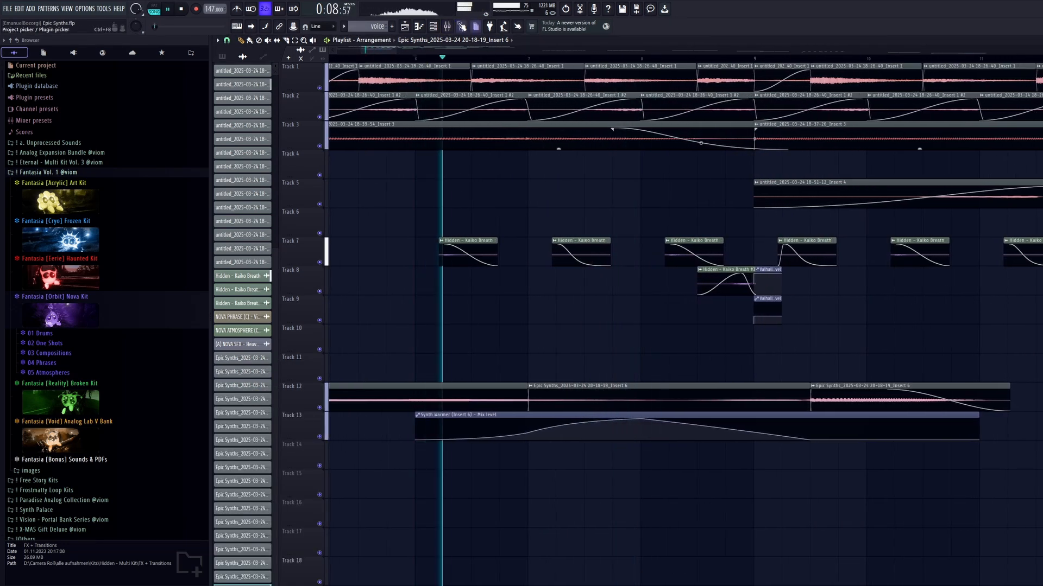
key(F9)
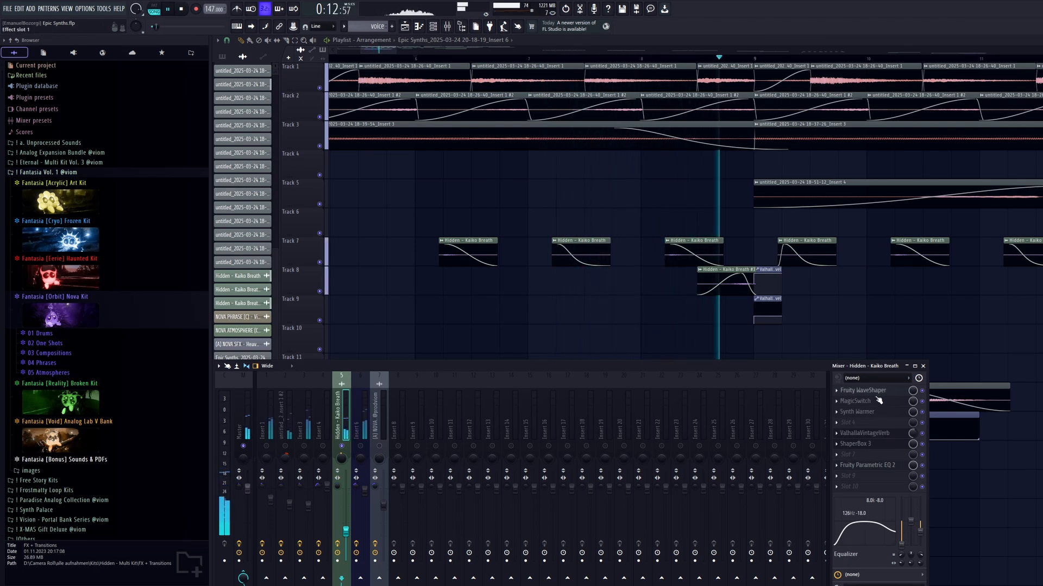
key(space)
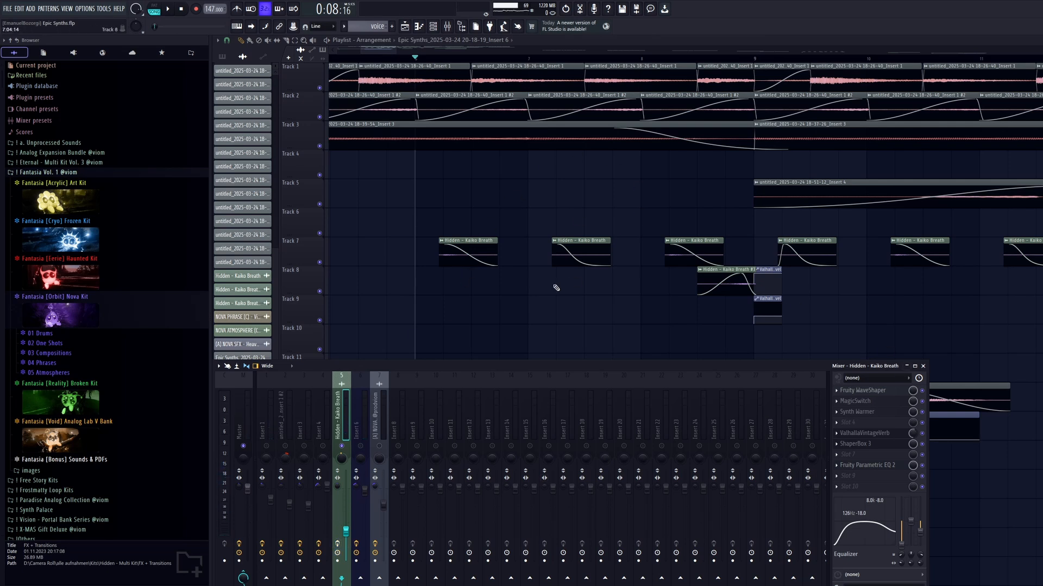
key(space)
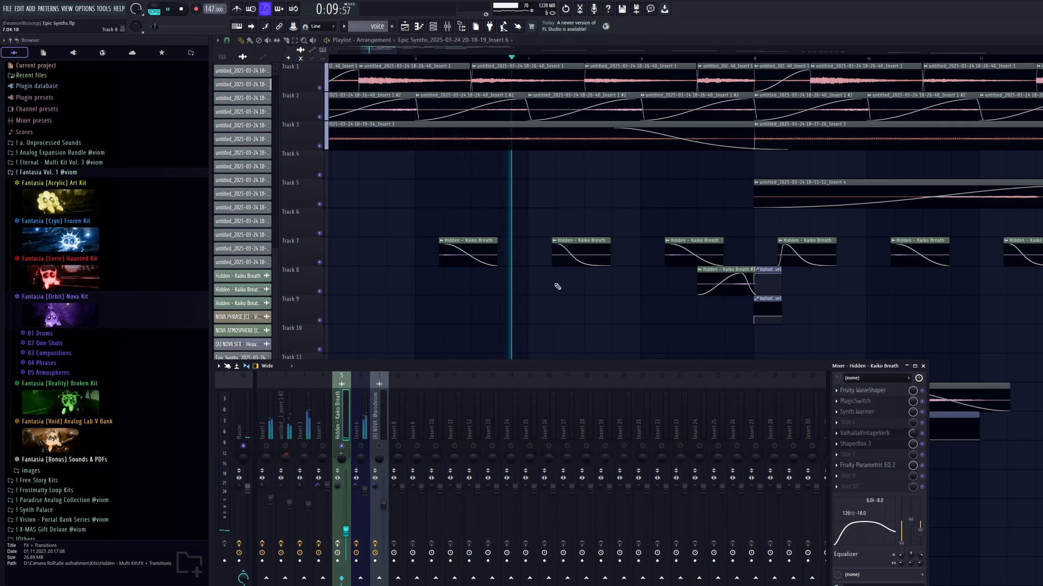
key(space)
Examine the volume fade-outs of the first Hidden - Kaiko Breath clips on Track 7 up close.
key(F9)
scroll(463, 273, up, 5)
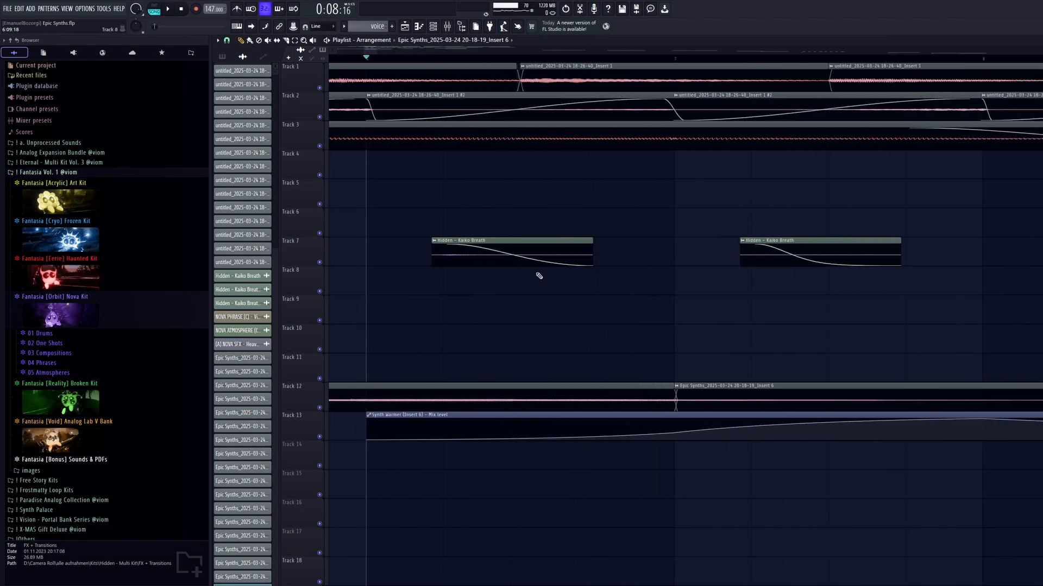
scroll(518, 271, up, 4)
drag(514, 265, 514, 291)
key(space)
key(space)
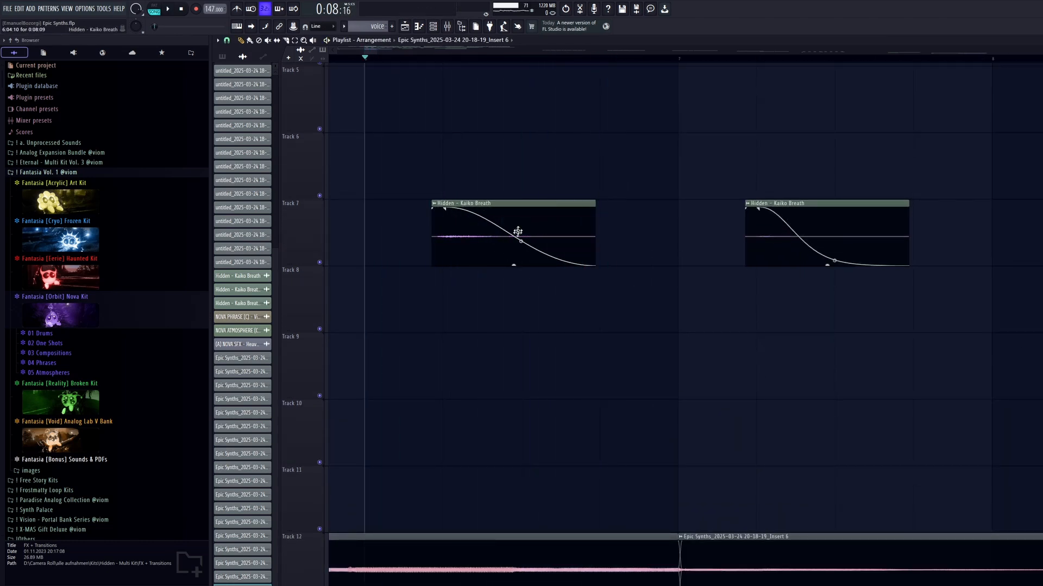
Examine the Fruity WaveShaper and Synth Warmer settings on the Hidden - Kaiko Breath mixer track.
click(447, 27)
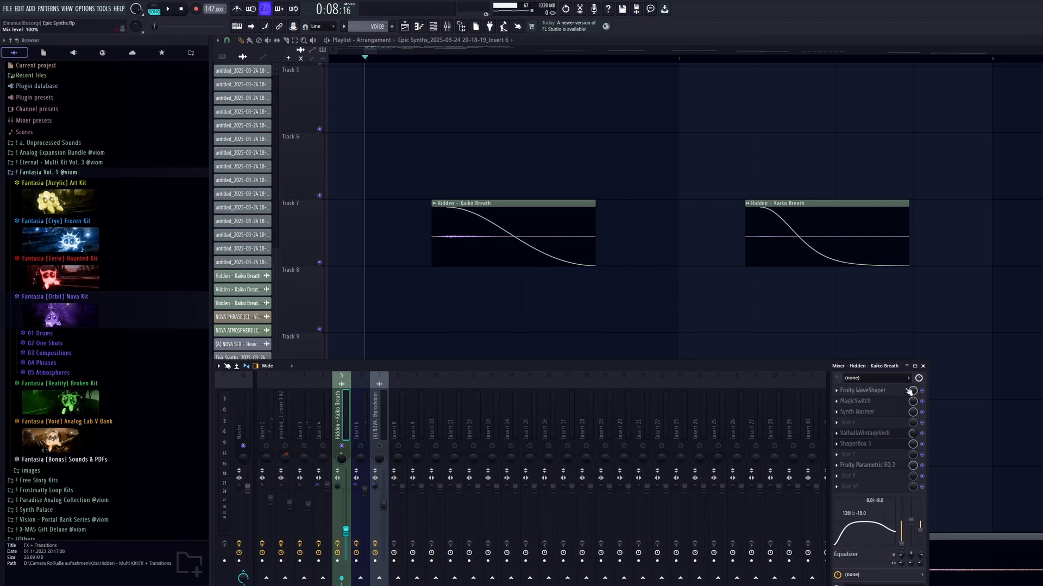
click(889, 392)
click(889, 392)
click(878, 411)
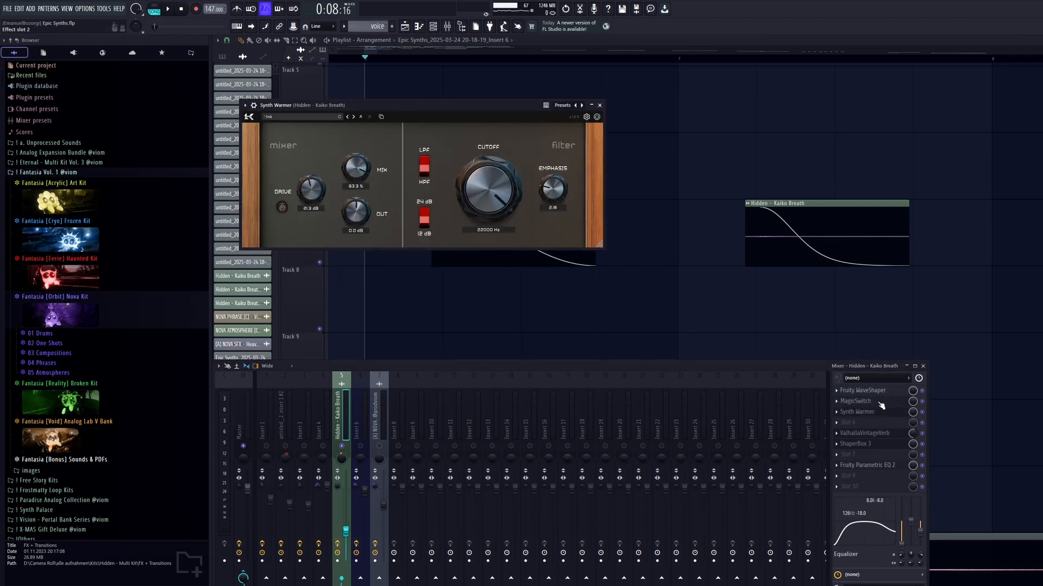
Examine the Pan, Volume, Drive and Reverb shapers of ShaperBox 3 on the Hidden - Kaiko Breath mixer track.
click(869, 444)
click(258, 172)
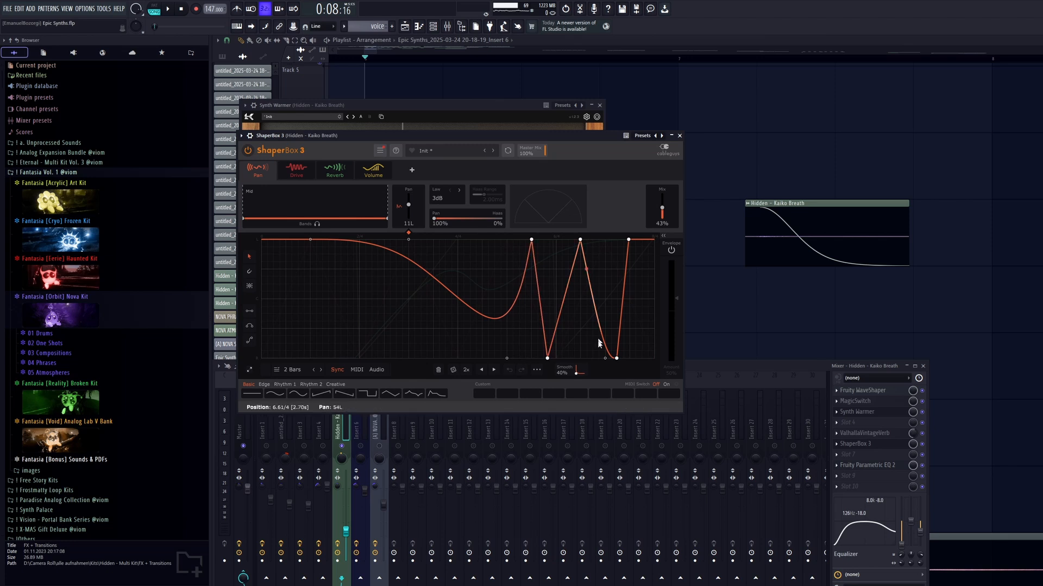
click(373, 169)
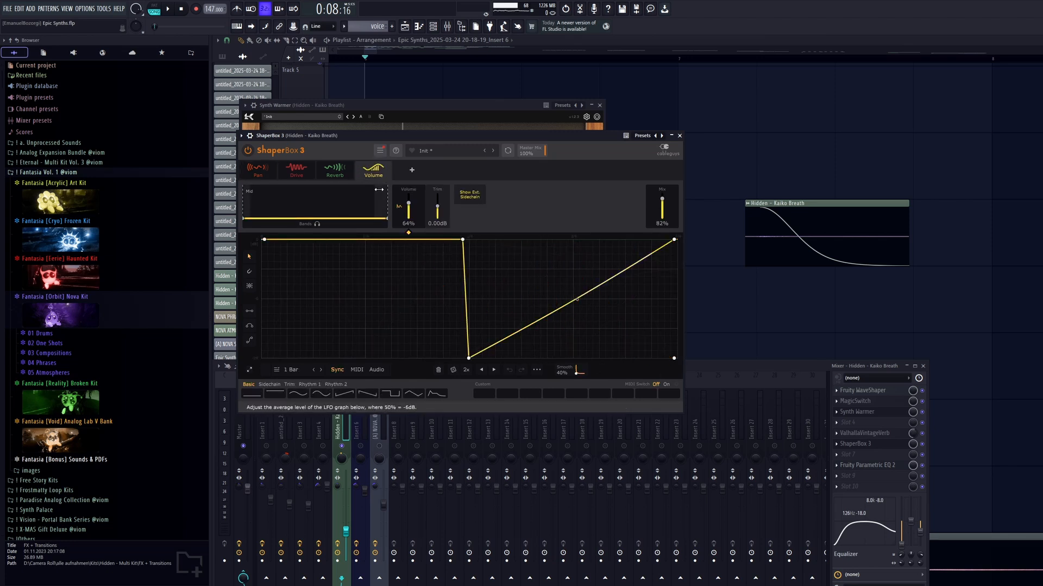
click(342, 175)
click(299, 173)
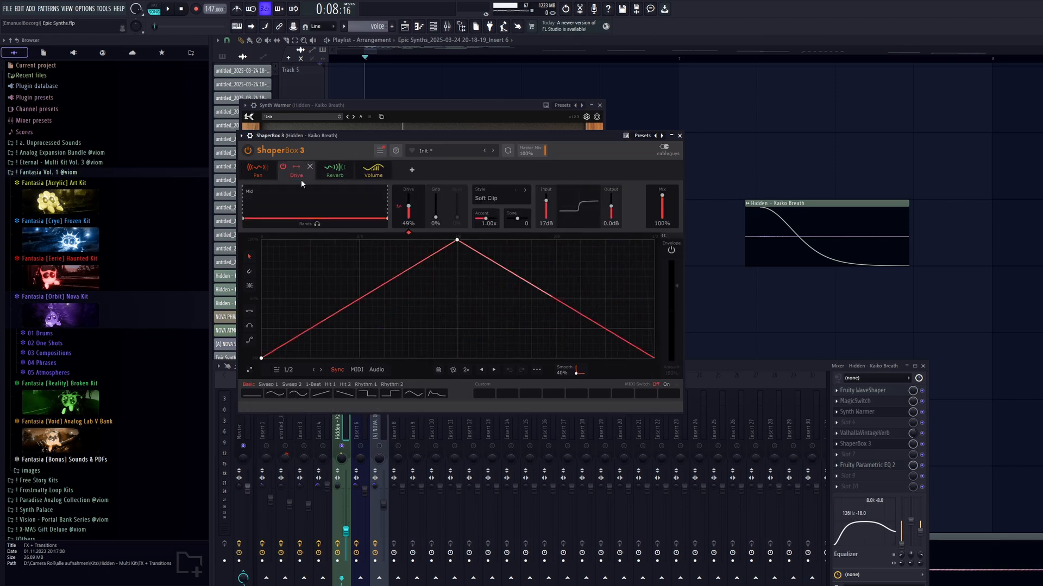
click(332, 172)
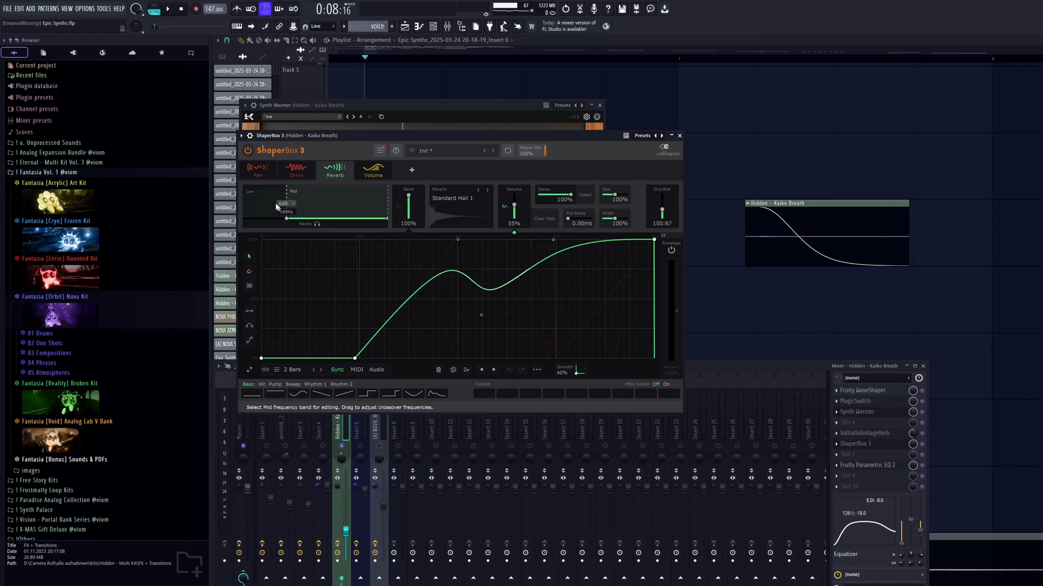
Check the time spent and statistics in the project info, and close the settings and ShaperBox 3.
click(84, 8)
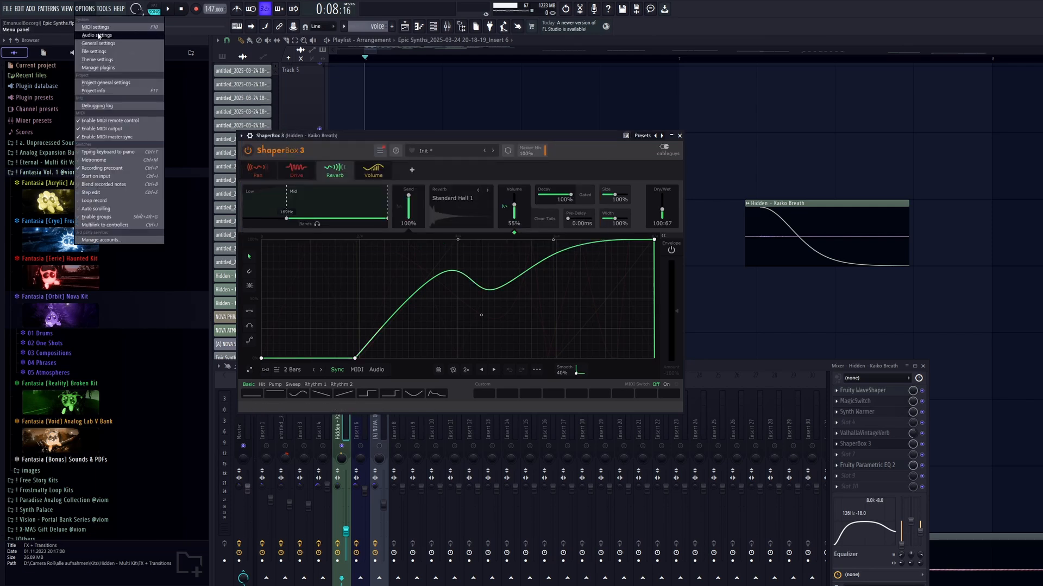
click(98, 35)
click(584, 127)
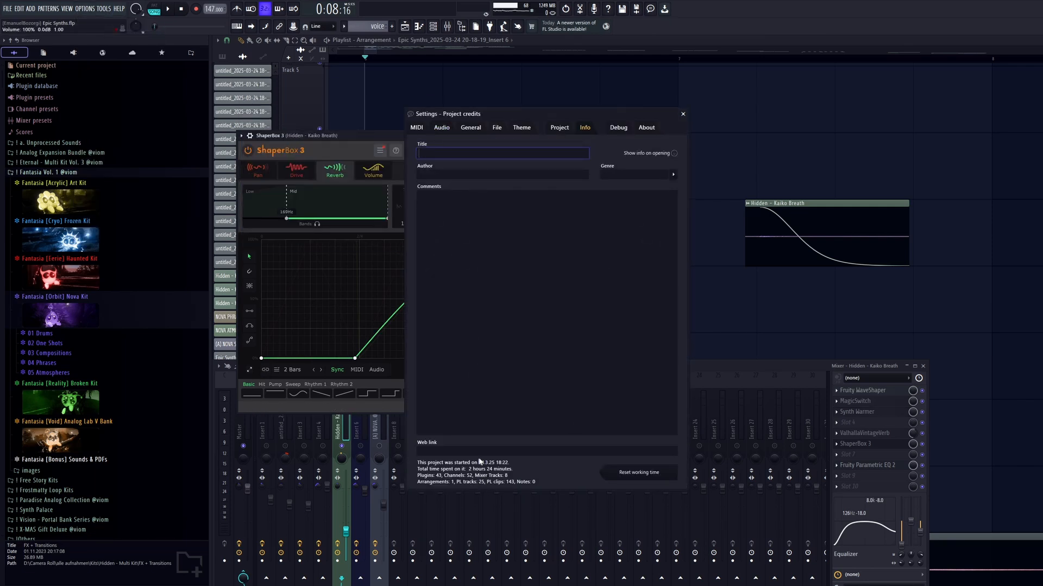
click(683, 114)
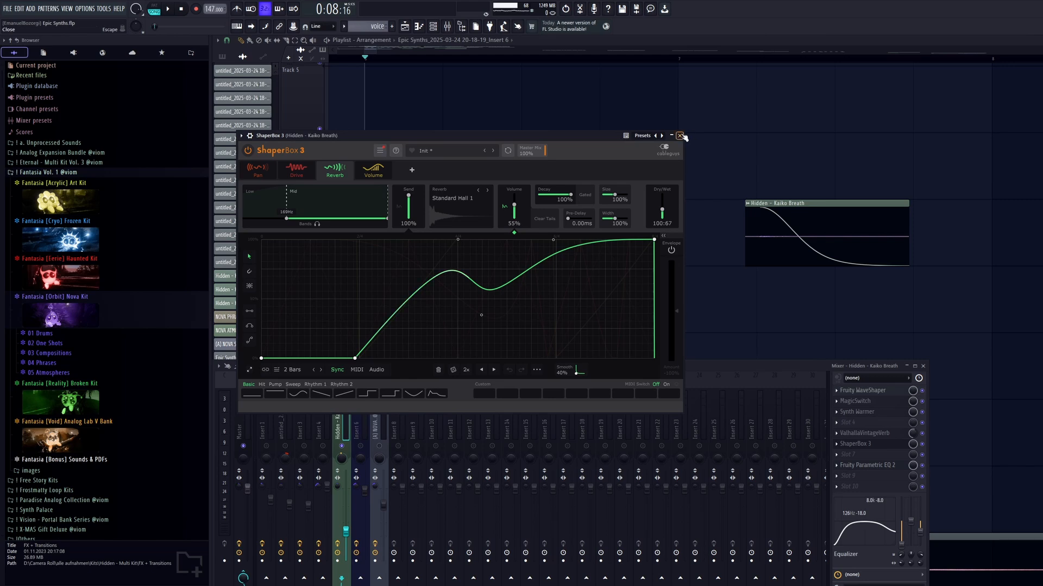
click(681, 136)
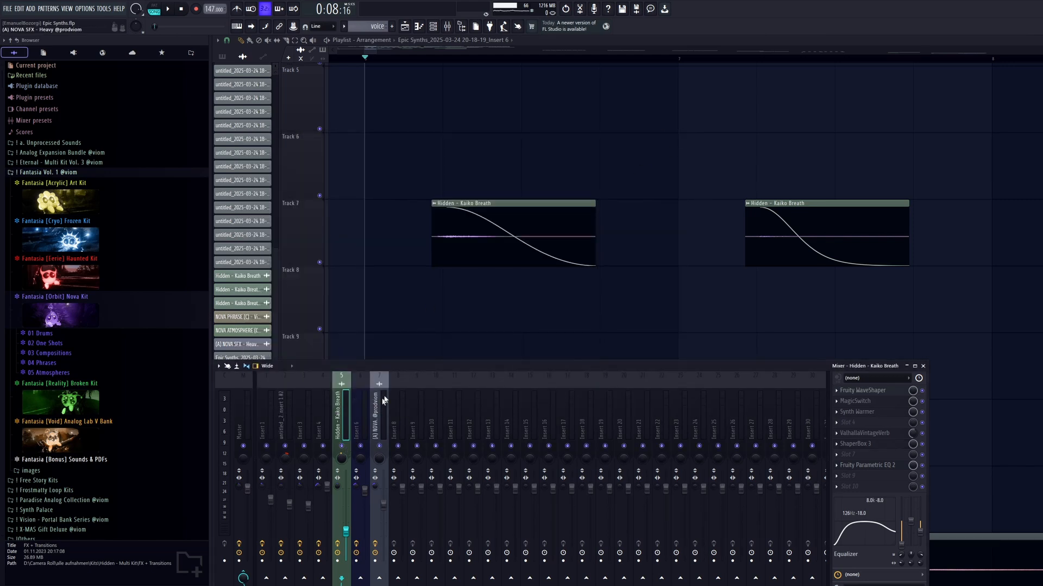
Look over the clip arrangement on Tracks 1 to 13 and list the audio clips in the picker.
key(F9)
scroll(651, 296, down, 10)
scroll(327, 215, up, 2)
scroll(327, 215, up, 3)
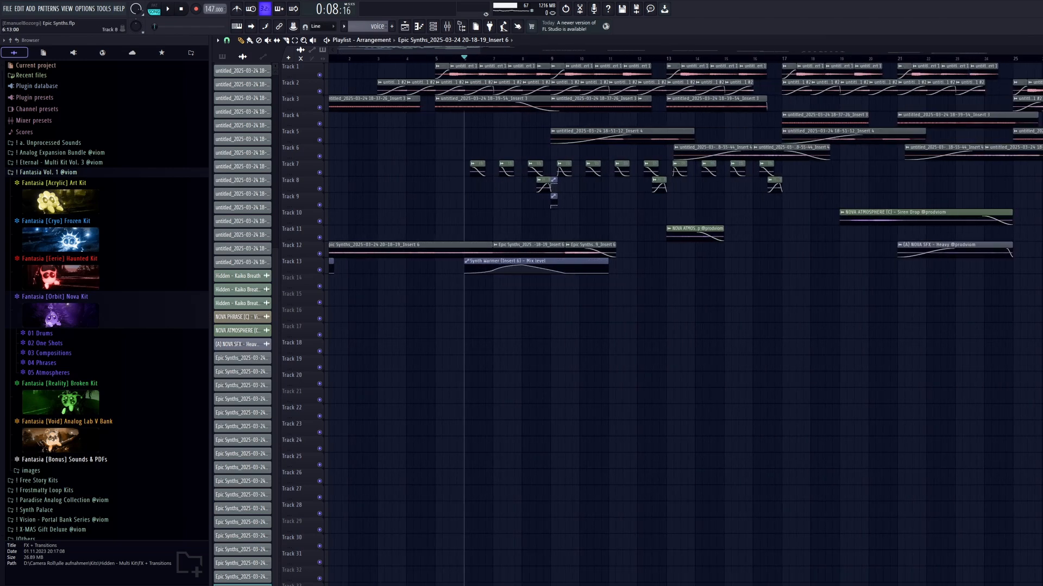
scroll(329, 179, up, 4)
scroll(329, 182, down, 3)
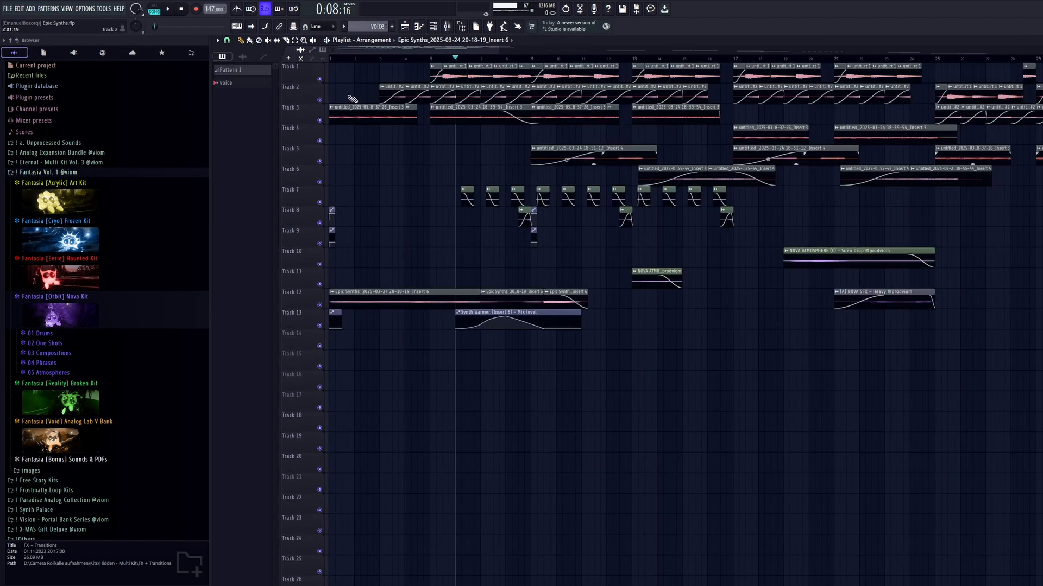
scroll(459, 165, up, 3)
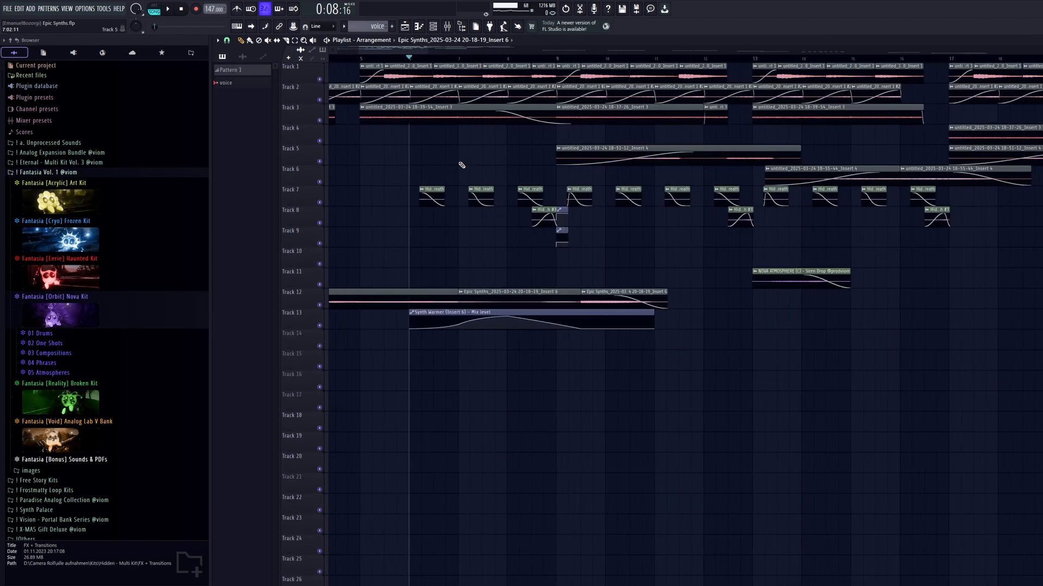
click(447, 27)
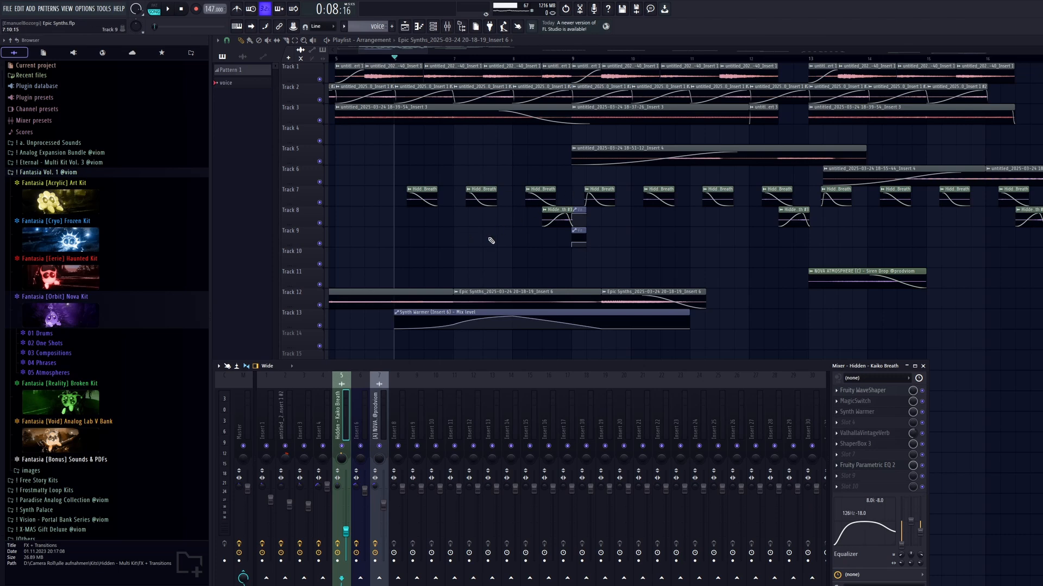
key(F9)
click(243, 56)
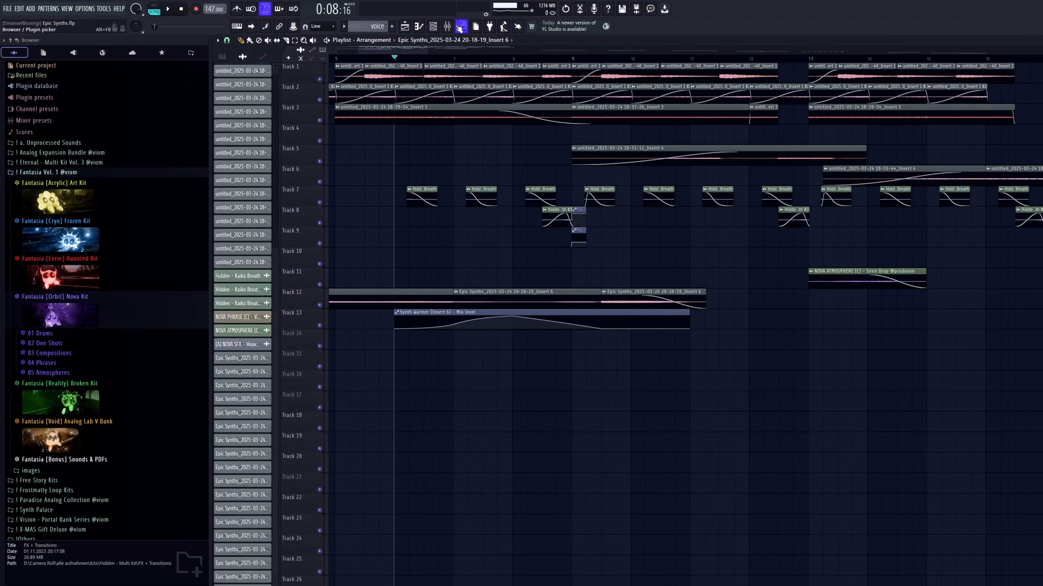
Play the full mix from bar 6 and watch the layers in the playlist.
key(F9)
key(space)
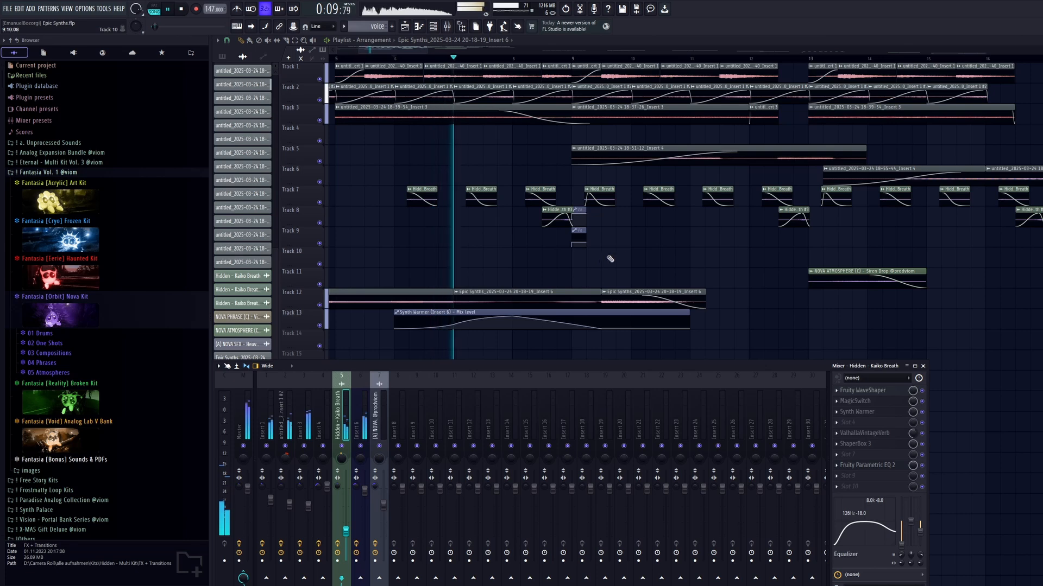
scroll(583, 229, down, 3)
key(F9)
scroll(708, 139, up, 3)
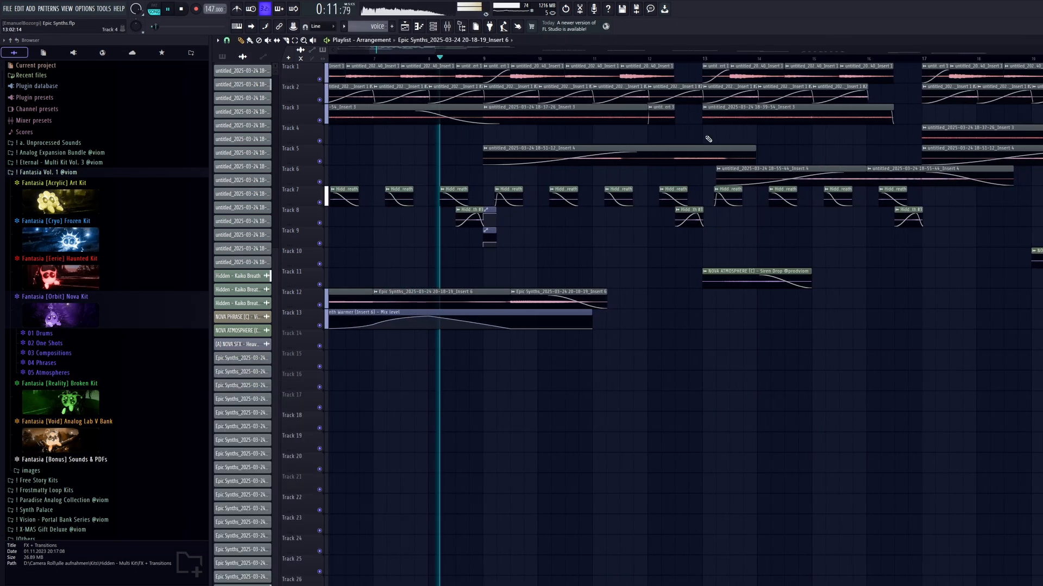
Audition the soloed Insert 4 layer from bar 12, and stop playback.
scroll(708, 139, up, 3)
drag(656, 196, 580, 243)
click(570, 58)
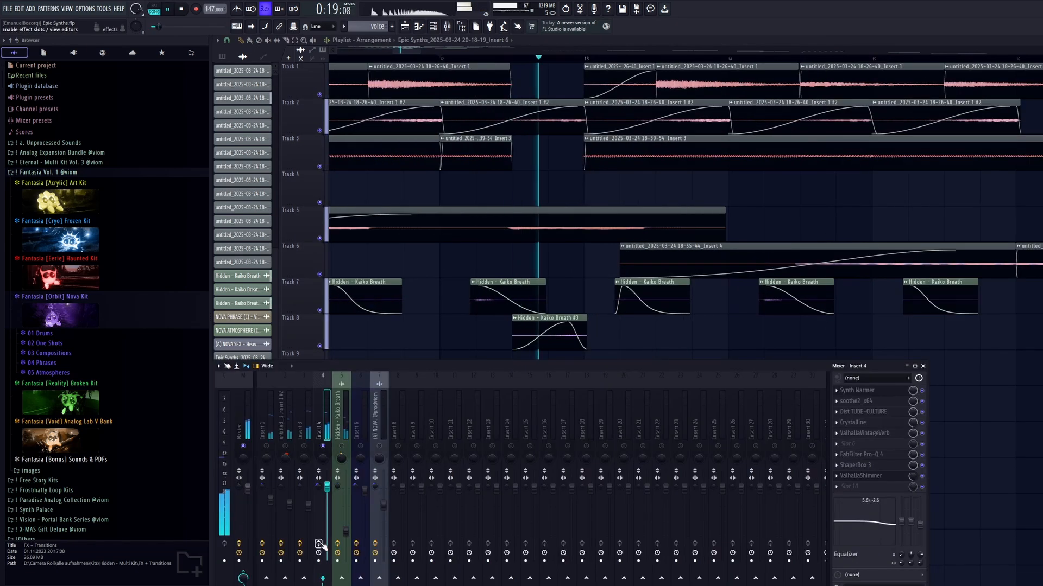
key(space)
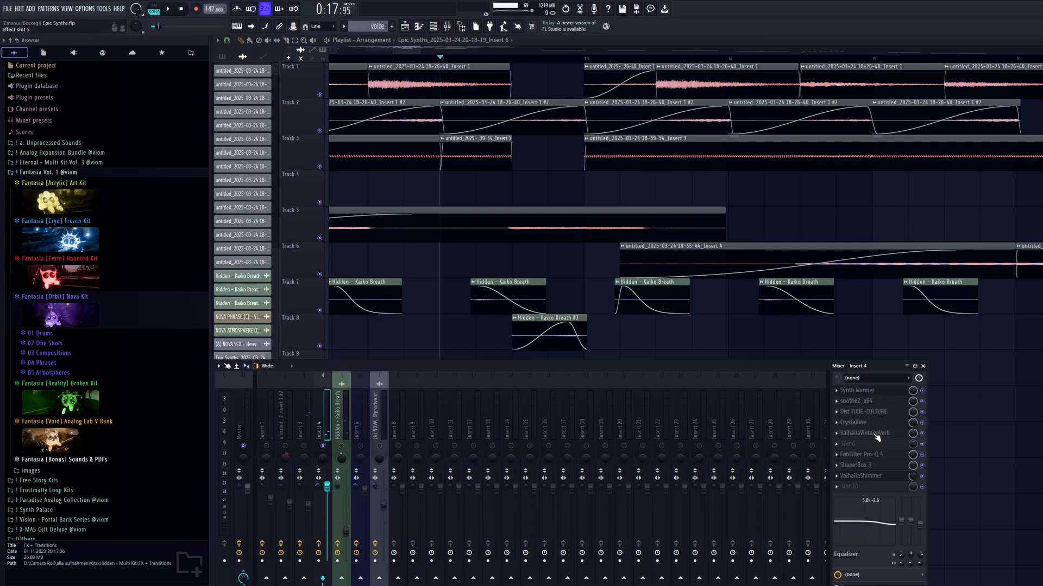
Examine the ValhallaShimmer and ShaperBox 3 pan settings on Insert 4, and close the plugins.
click(878, 479)
click(878, 478)
click(878, 470)
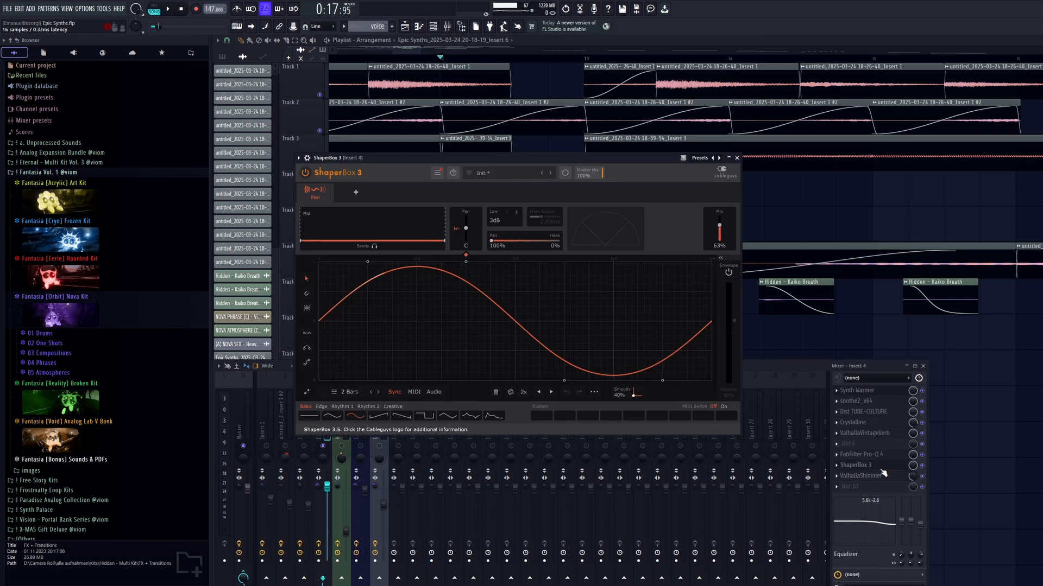
click(875, 469)
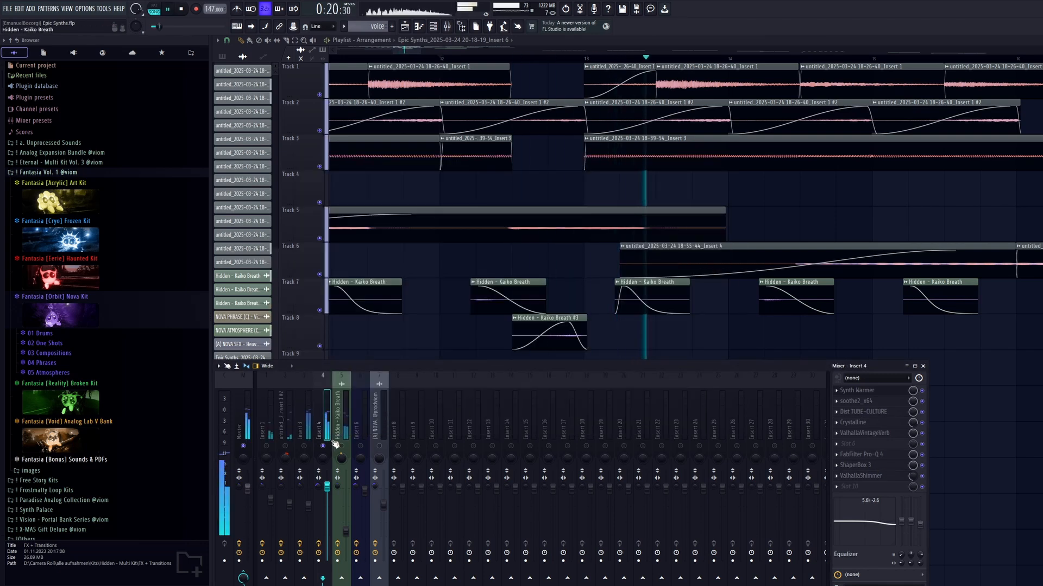
Stop playback and select the NOVA ATMOSPHERE clips on Tracks 10 and 11 and the NOVA SFX - Heavy clip on Track 12.
scroll(694, 243, down, 1)
scroll(695, 244, down, 5)
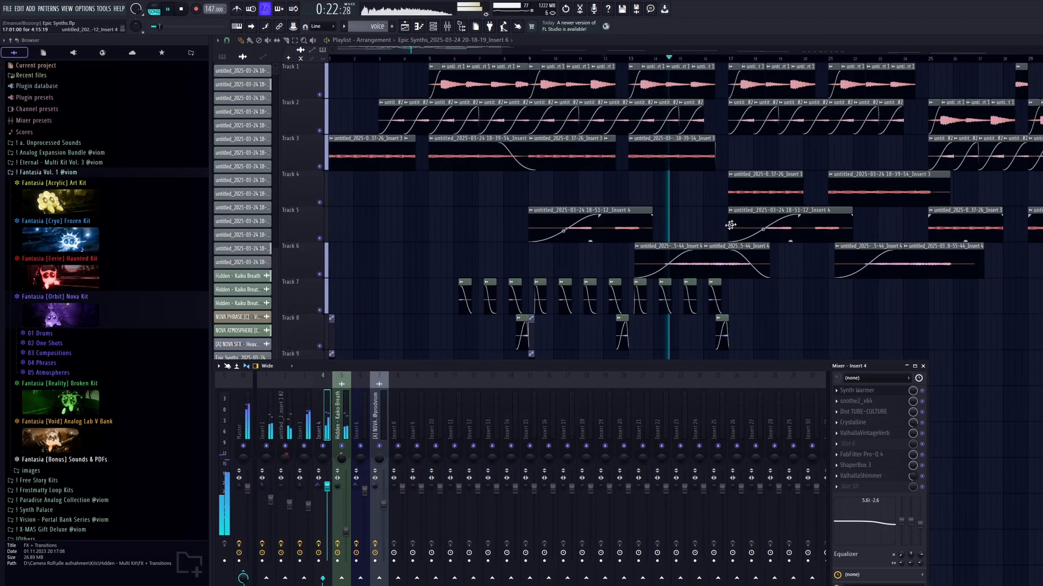
scroll(704, 255, up, 3)
key(F9)
drag(650, 365, 622, 263)
scroll(621, 271, down, 1)
key(space)
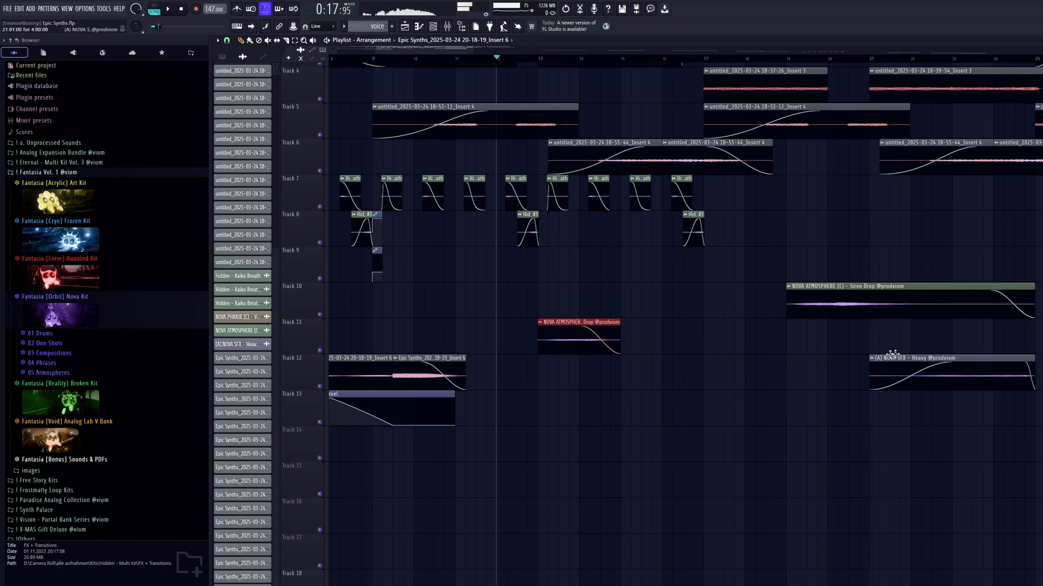
drag(1034, 287, 540, 441)
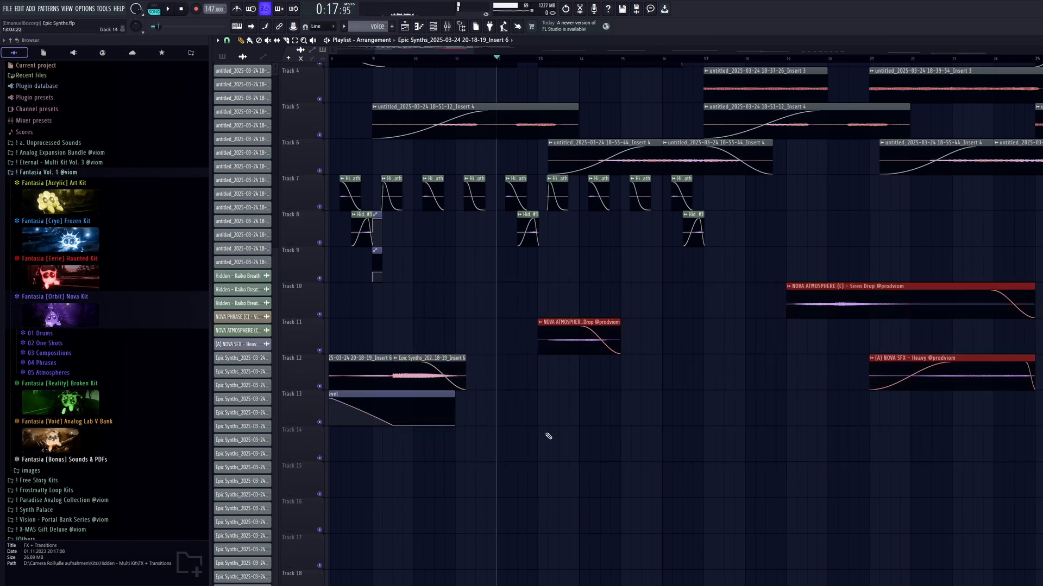
Place the playhead at bar 13, where the Track 11 Siren Drop clip starts, and look through the Nova Kit's Sfx one-shots in the browser.
scroll(547, 435, up, 4)
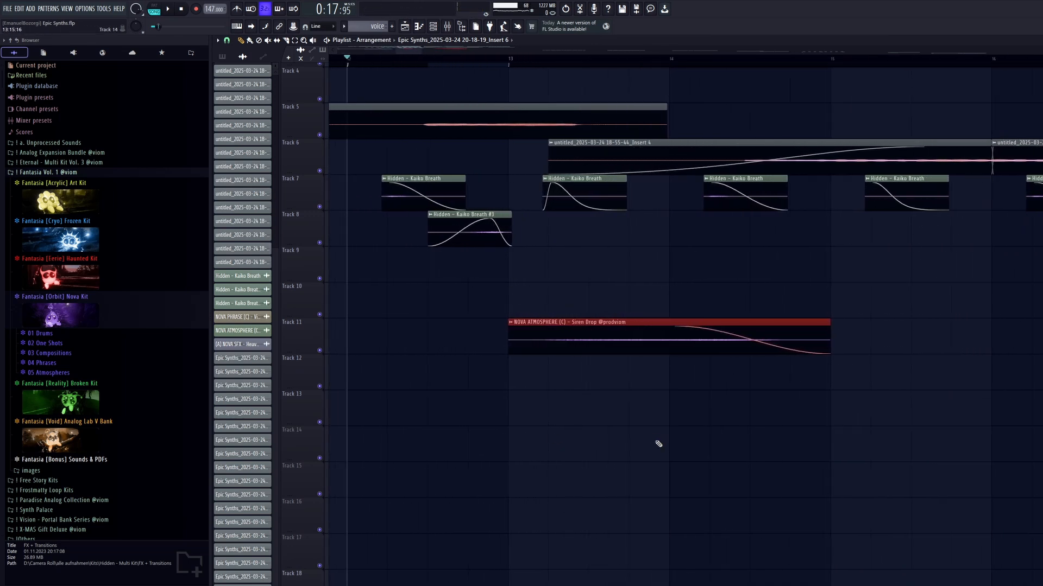
click(513, 64)
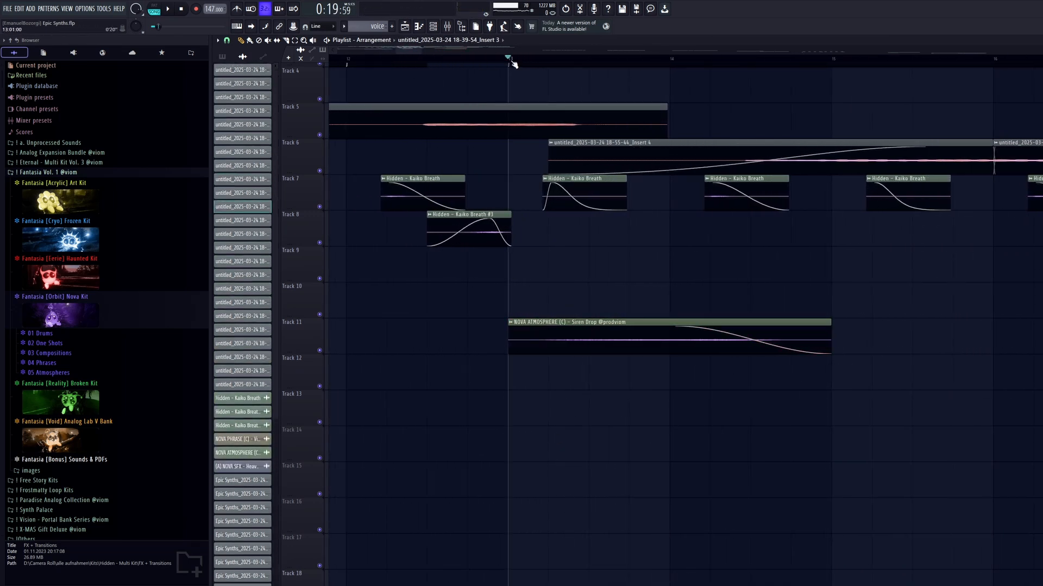
click(78, 346)
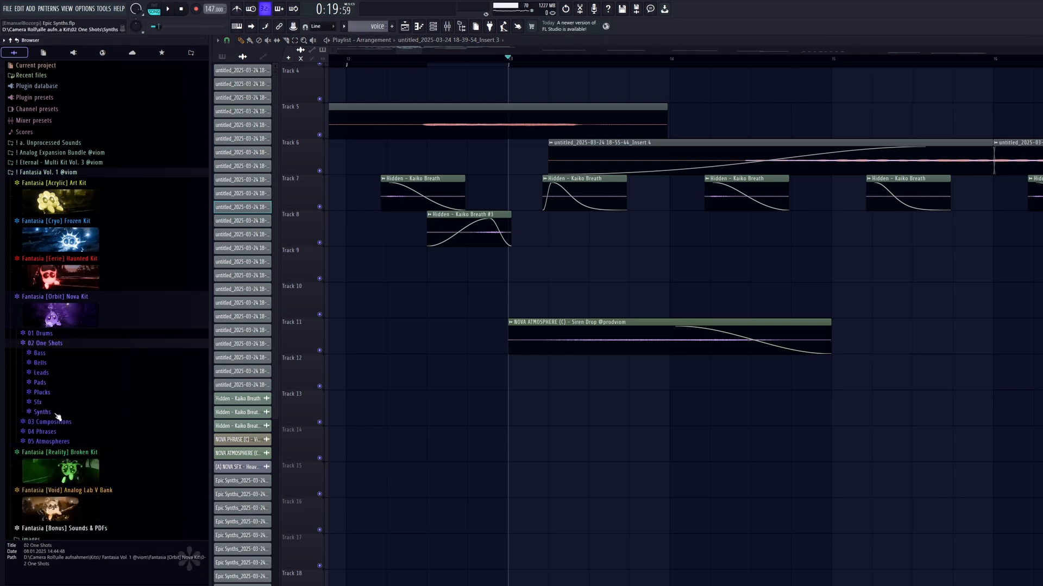
click(43, 402)
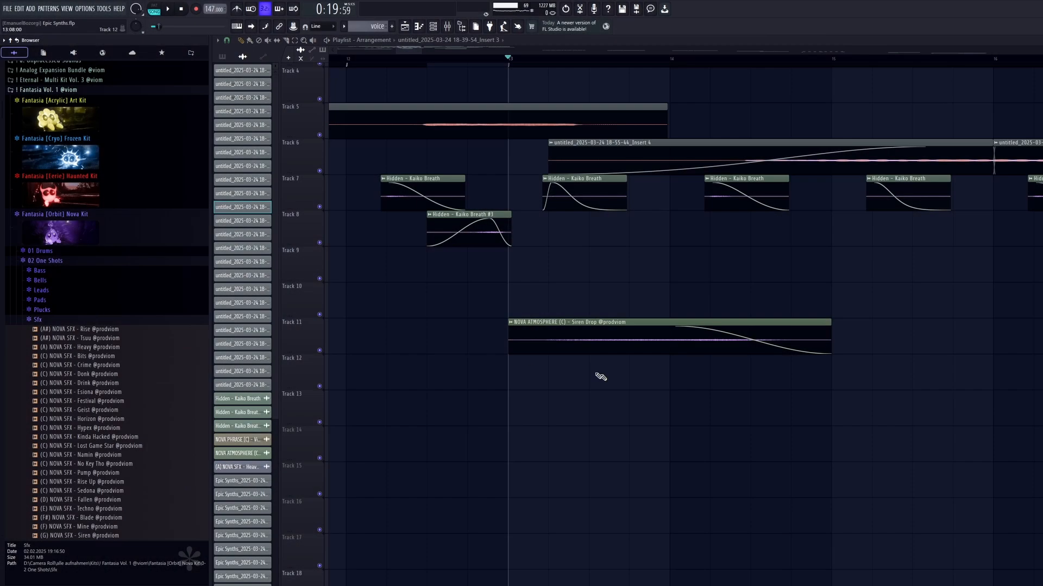
scroll(600, 377, down, 10)
click(70, 264)
click(100, 222)
Return the playhead to the start of the song and switch the playlist's clip picker to patterns.
scroll(378, 135, up, 4)
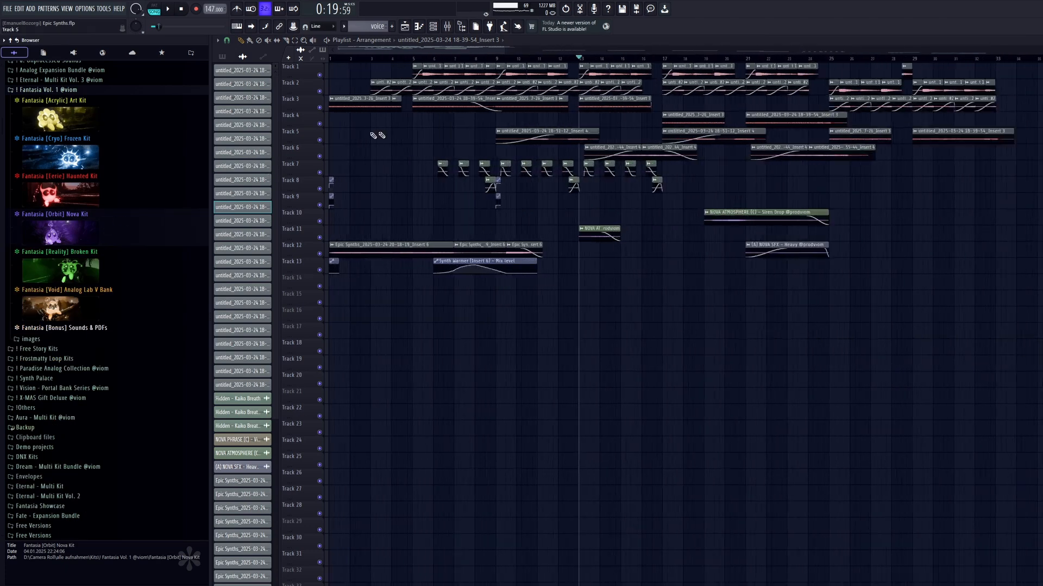
scroll(477, 116, up, 4)
scroll(472, 112, up, 3)
click(331, 58)
click(222, 56)
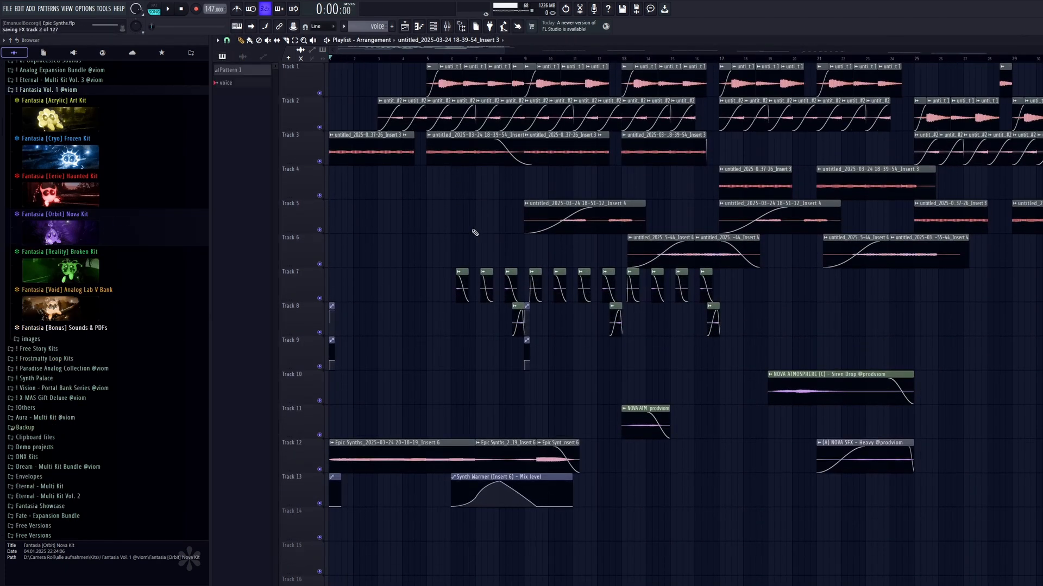